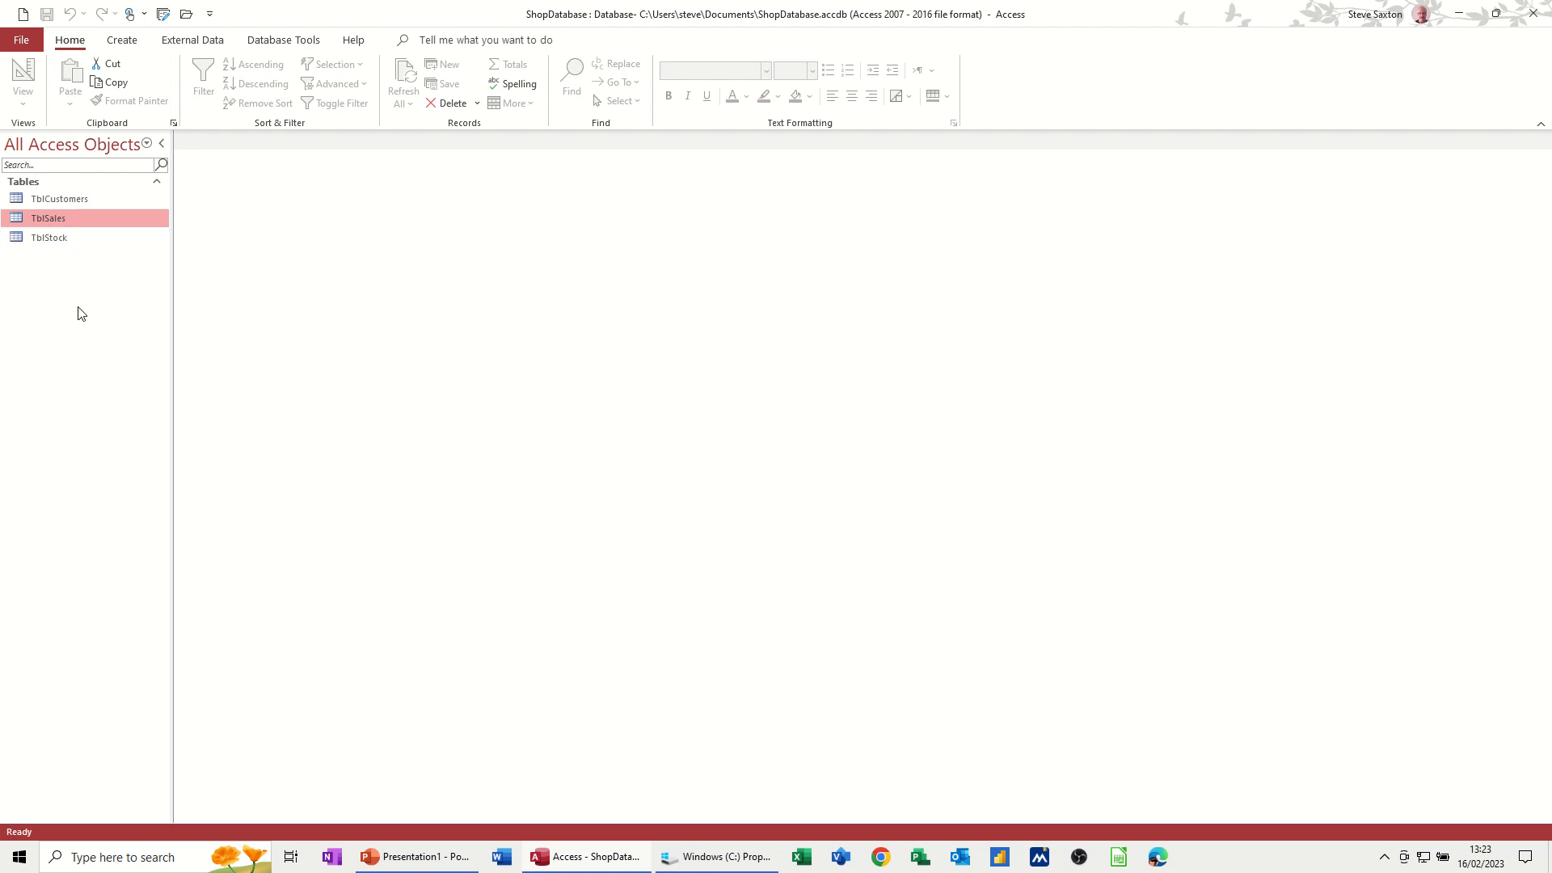
- Open the TblCustomers, TblSales and TblStock tables to review their fields and records, and close all three
double_click(60, 201)
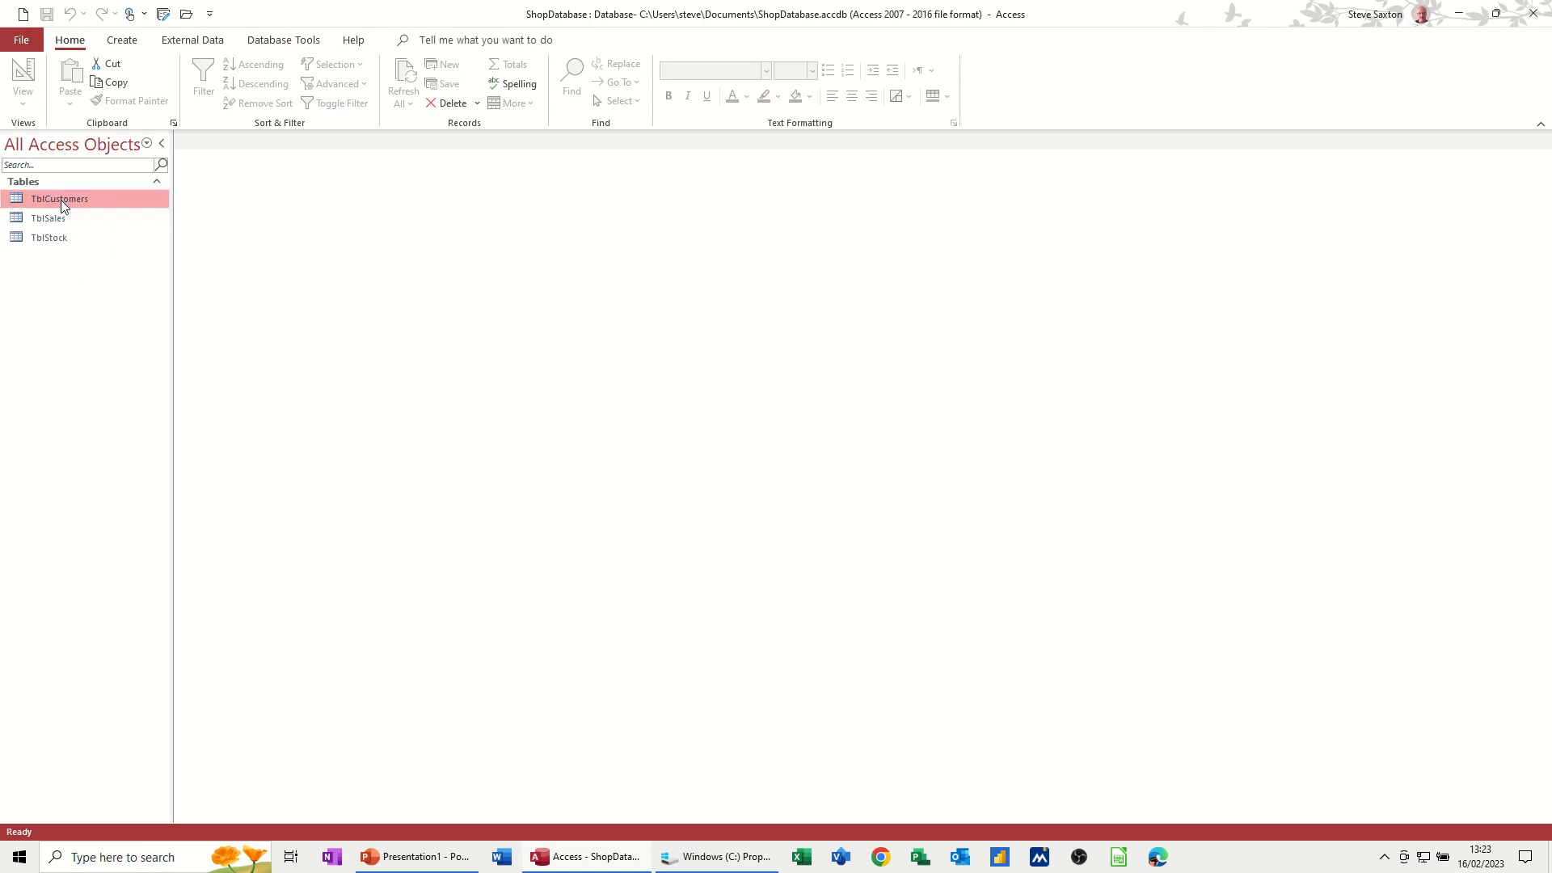
double_click(55, 216)
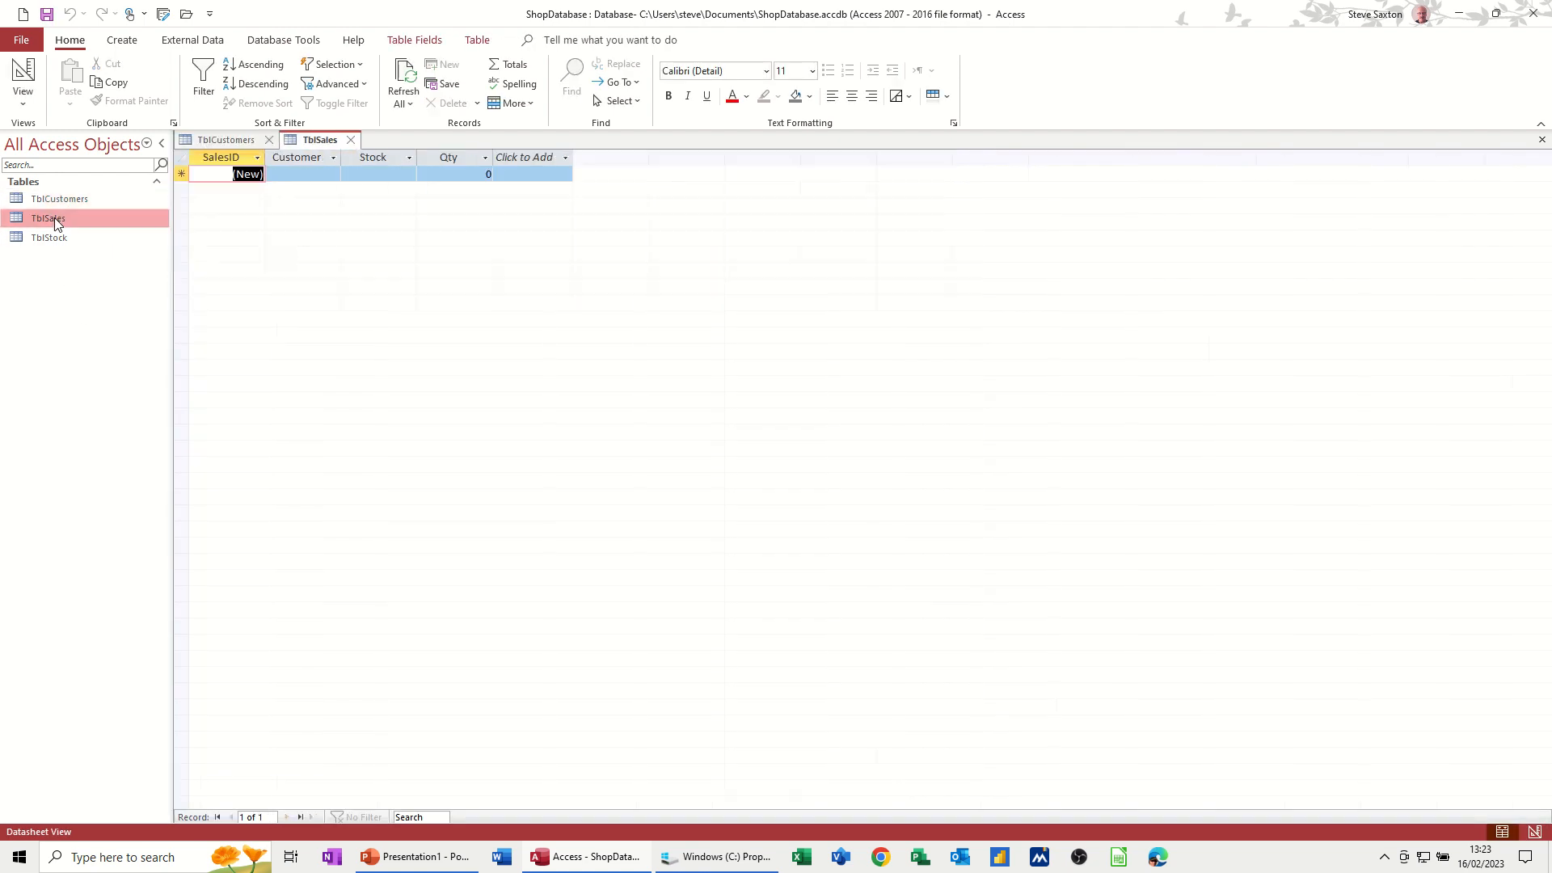
double_click(57, 238)
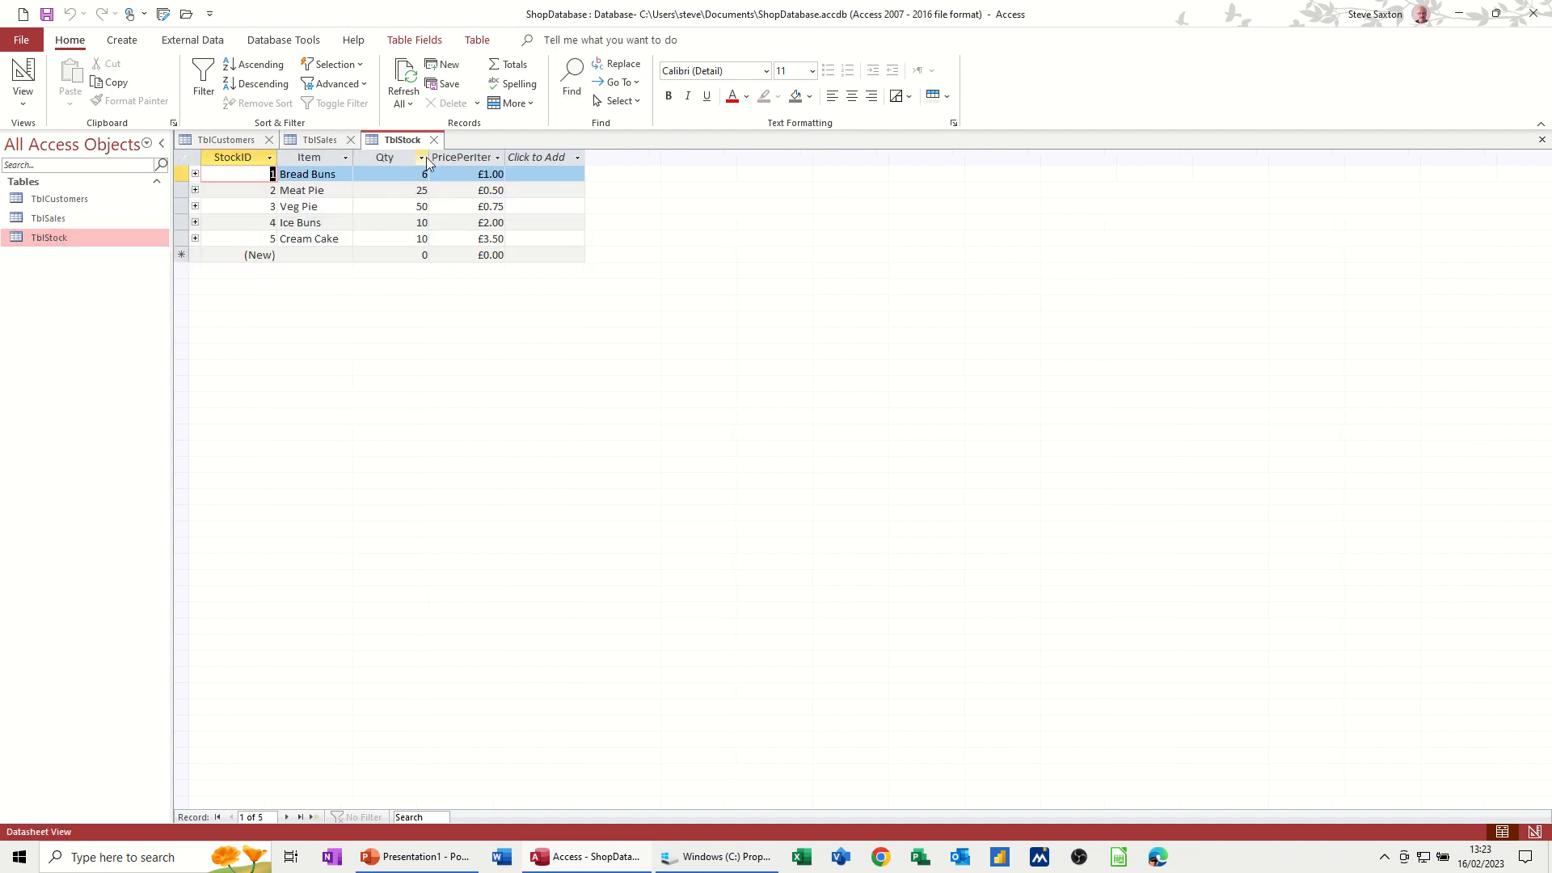
click(434, 140)
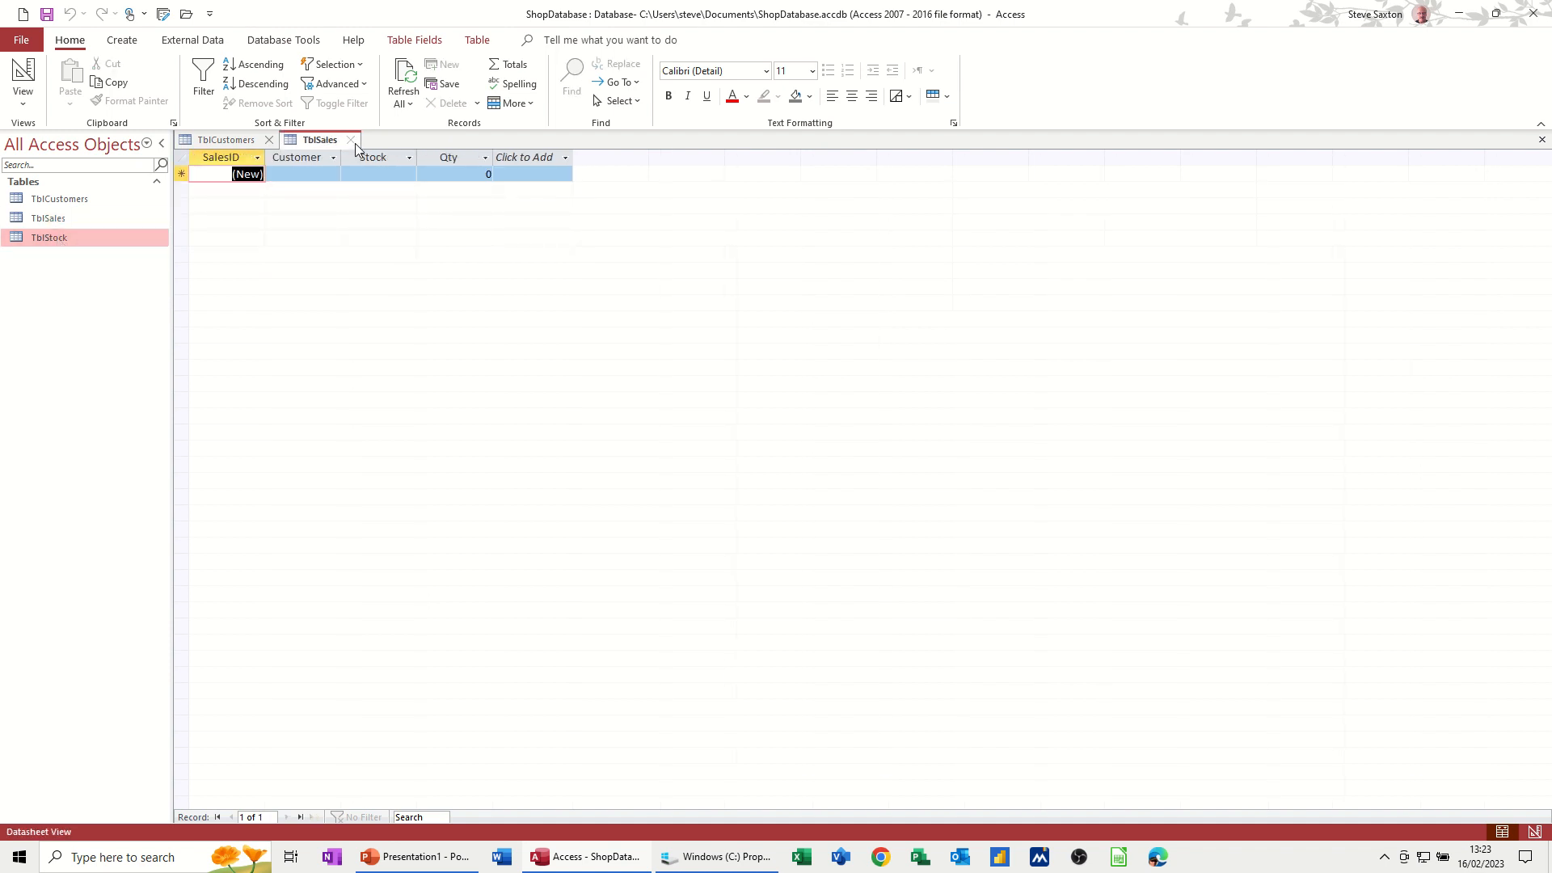
click(353, 142)
click(270, 142)
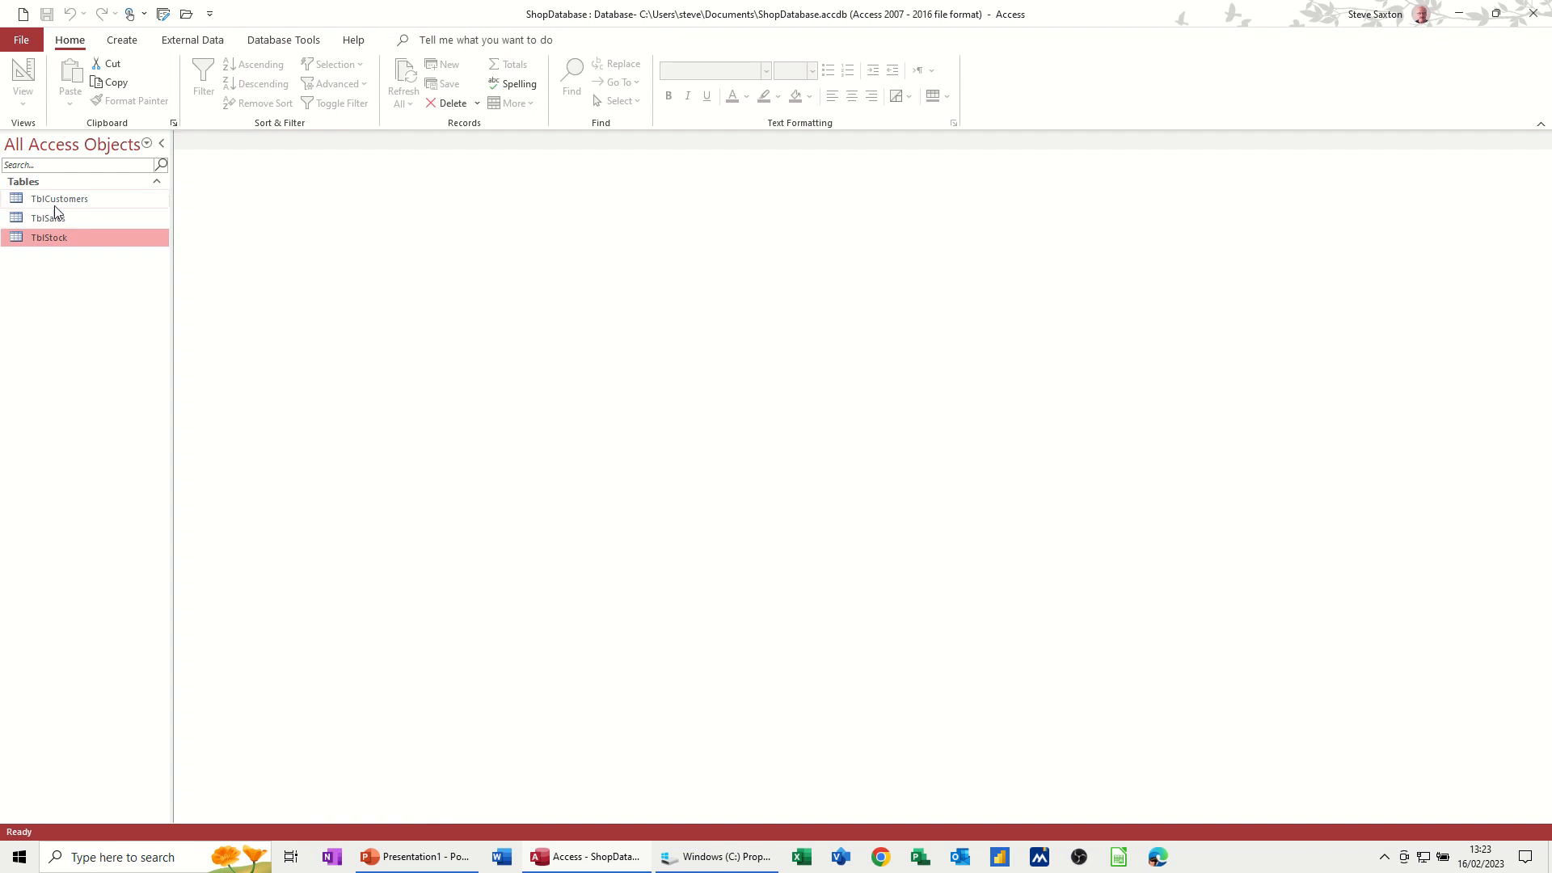
- Examine the database relationships linking TblCustomers, TblSales and TblStock, and close the relationships diagram
click(143, 200)
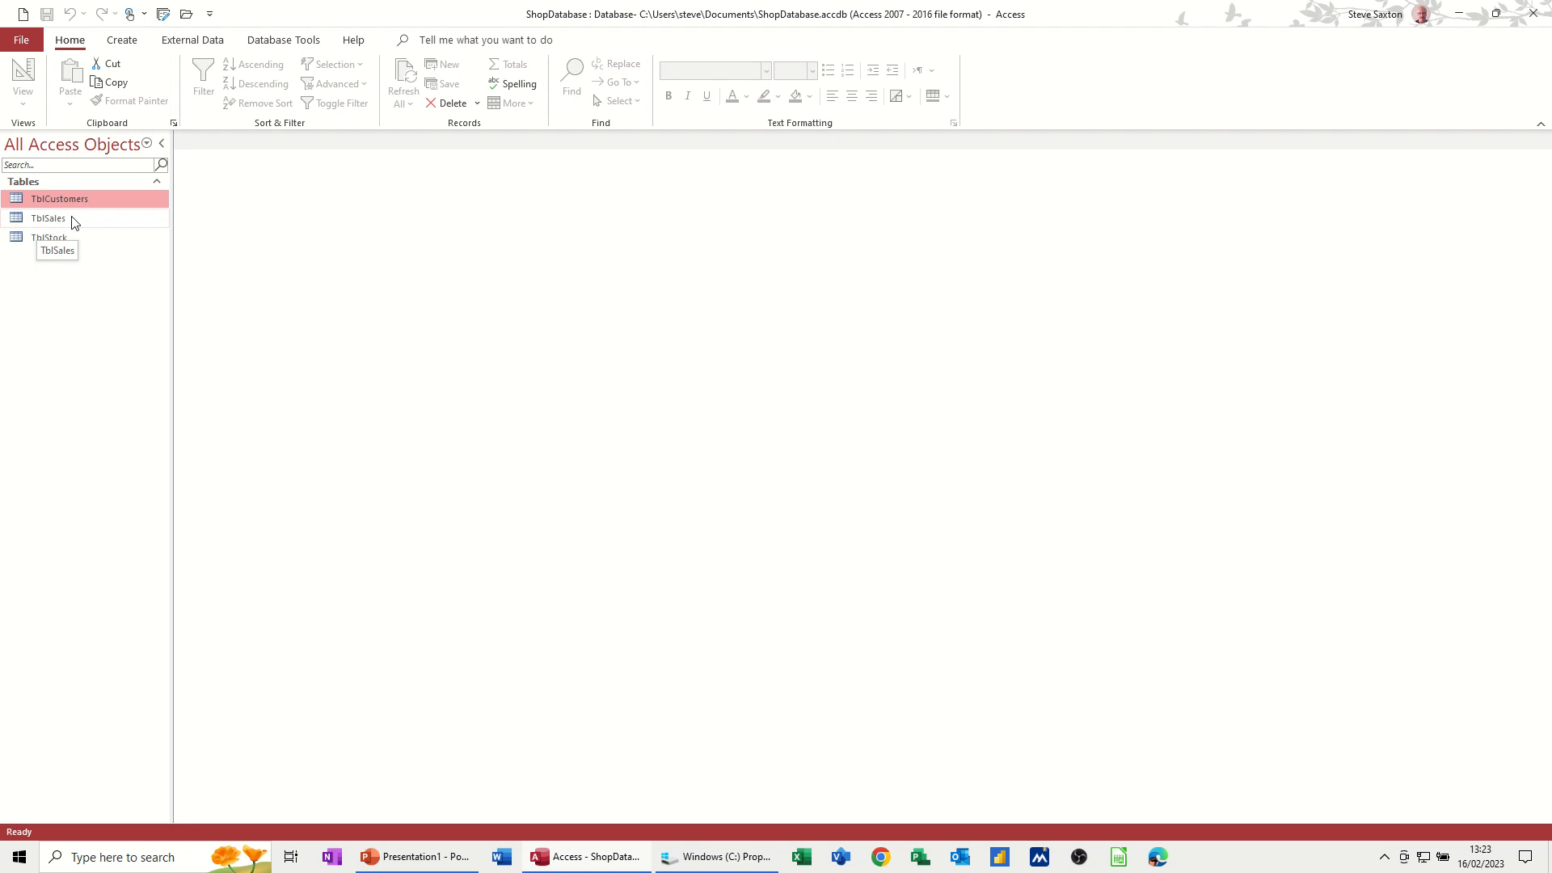
click(286, 45)
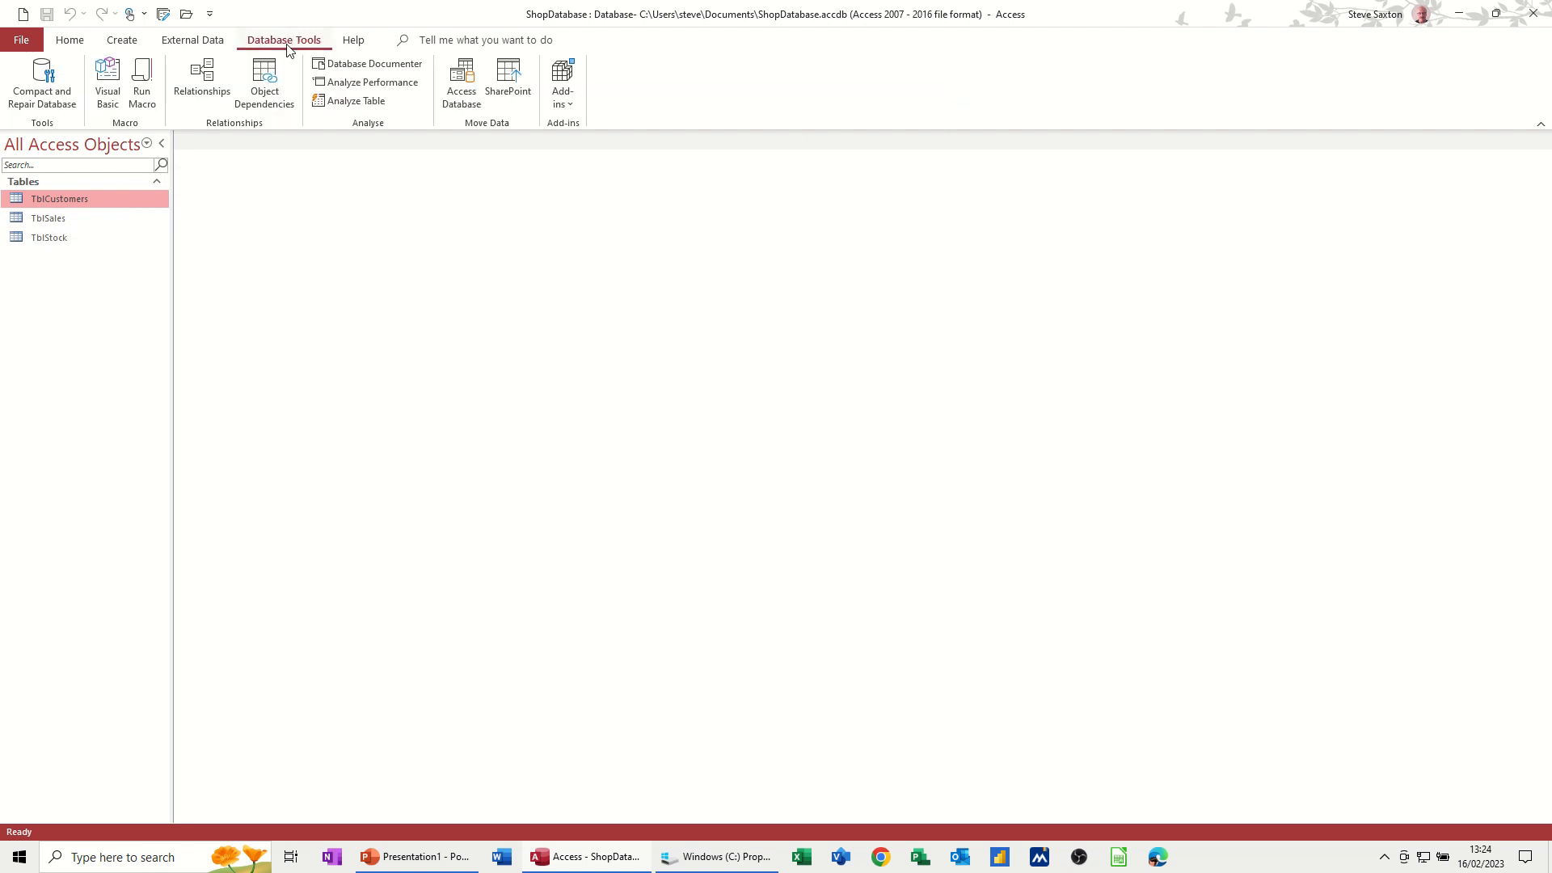
click(211, 75)
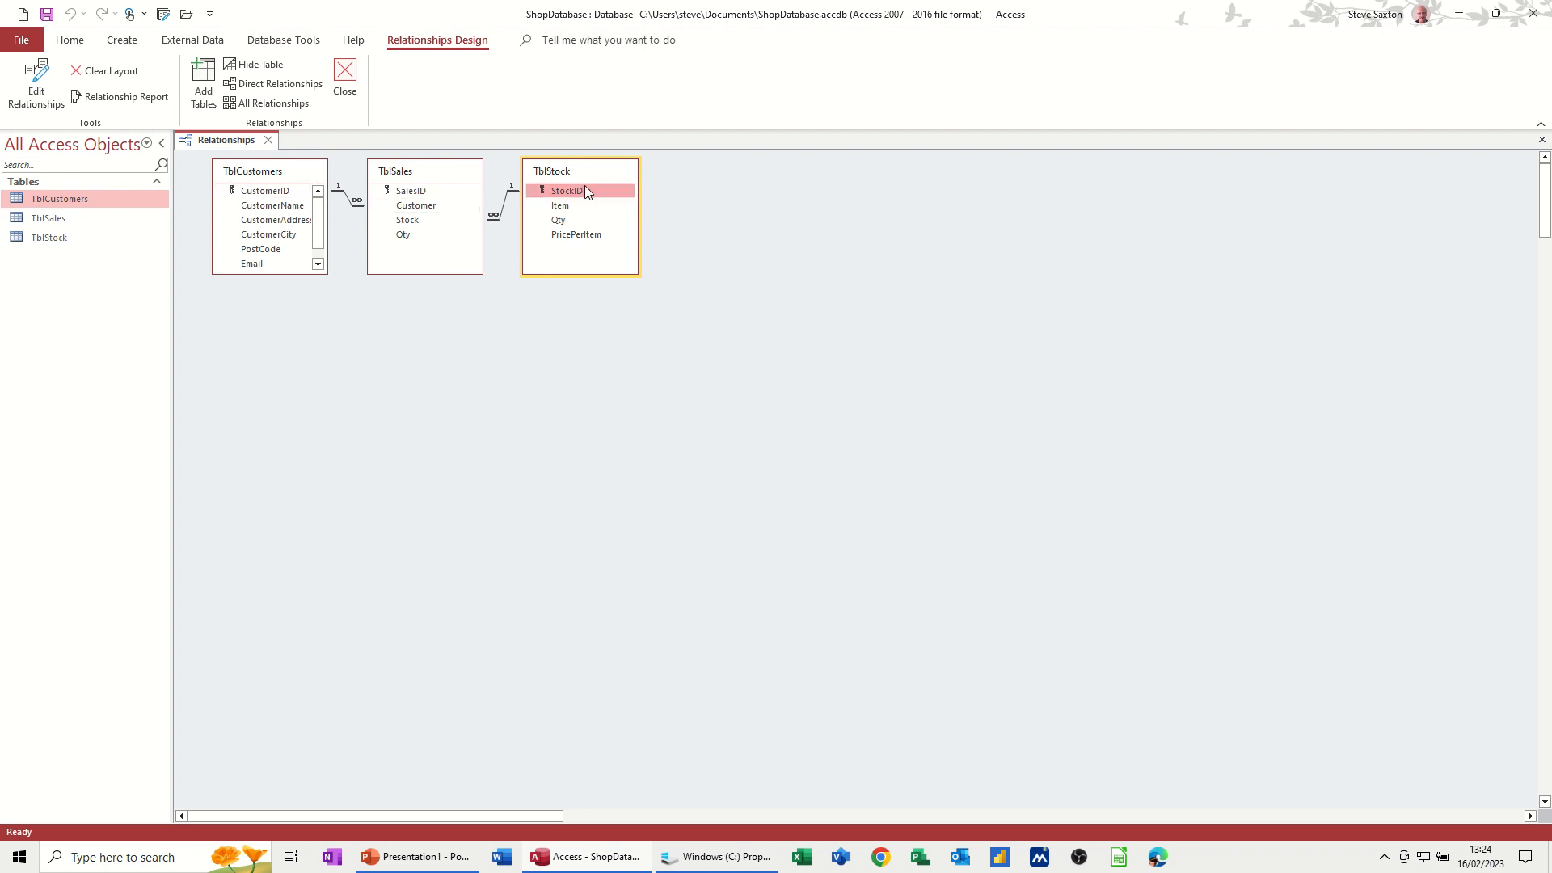
drag(584, 191, 404, 208)
click(345, 77)
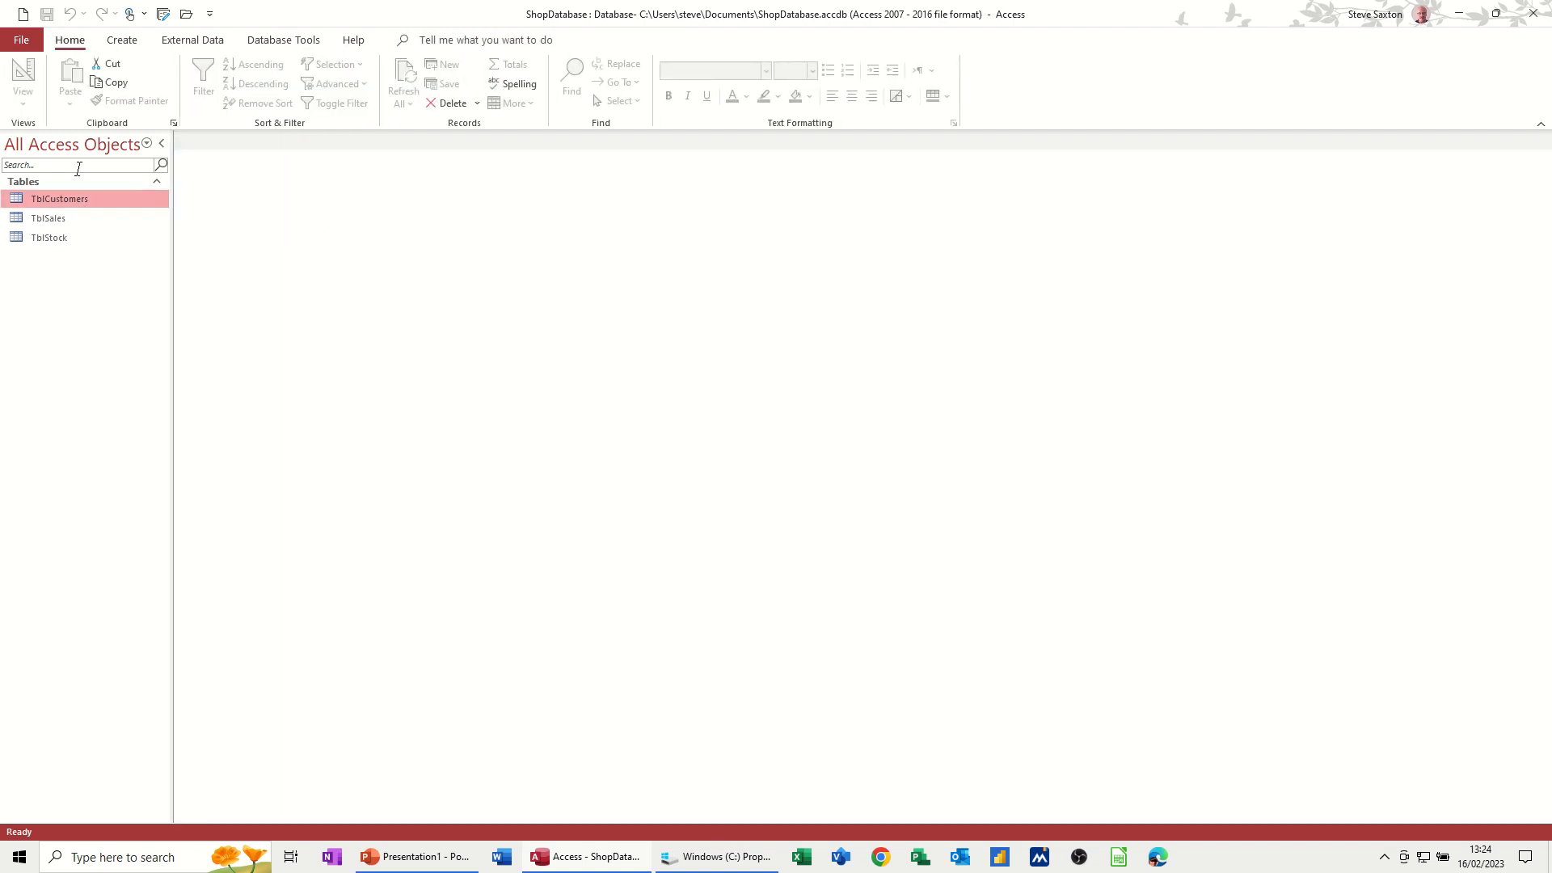
- Create a form based on the TblCustomers table, page through several customer records and return to the first one
click(125, 45)
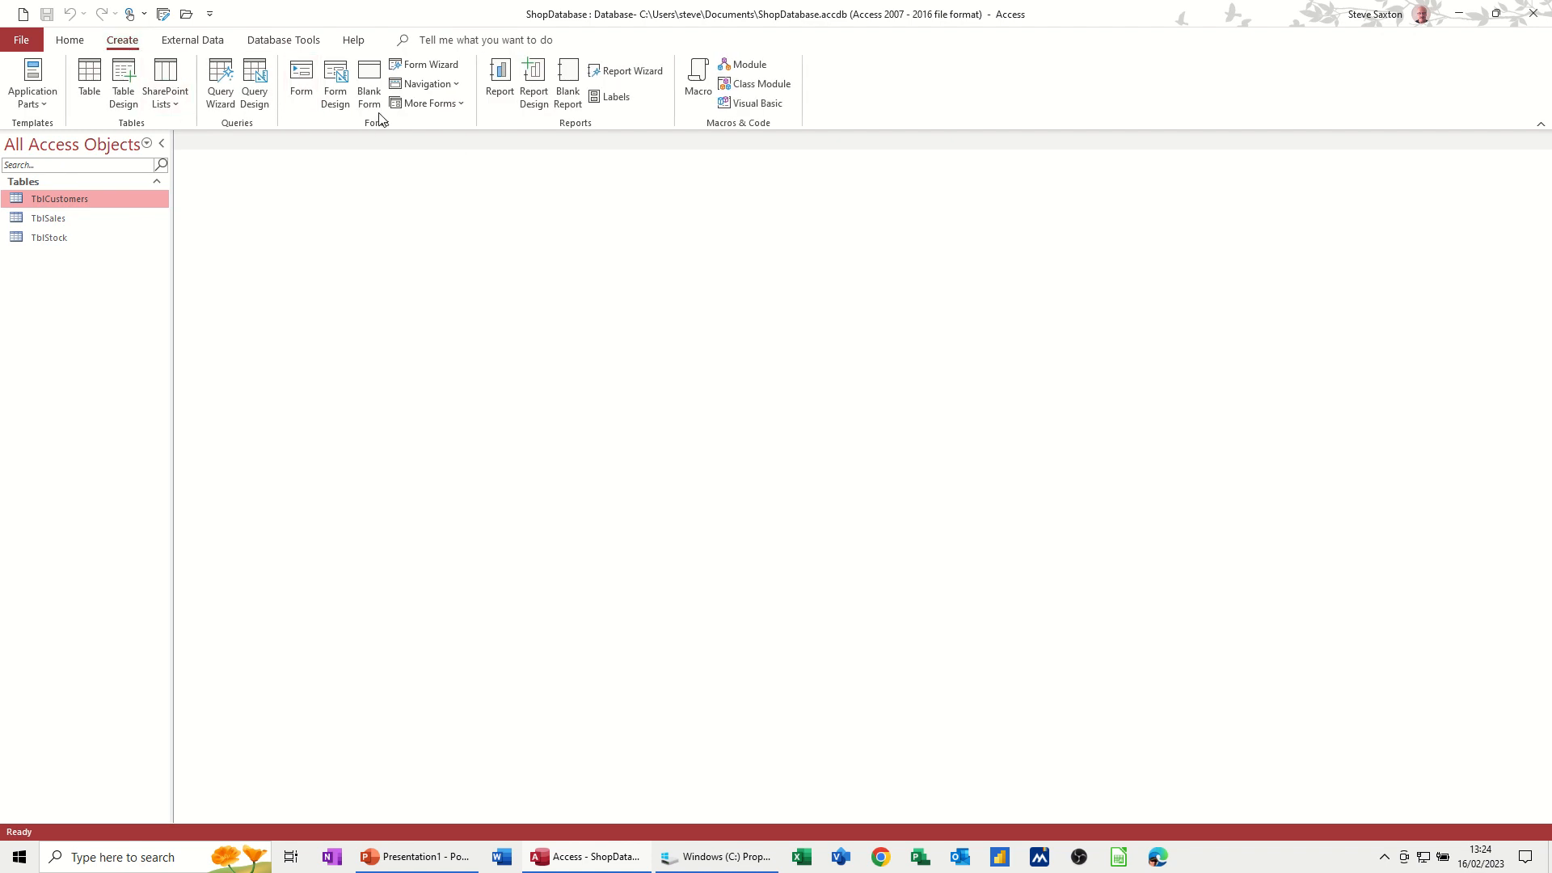
click(300, 78)
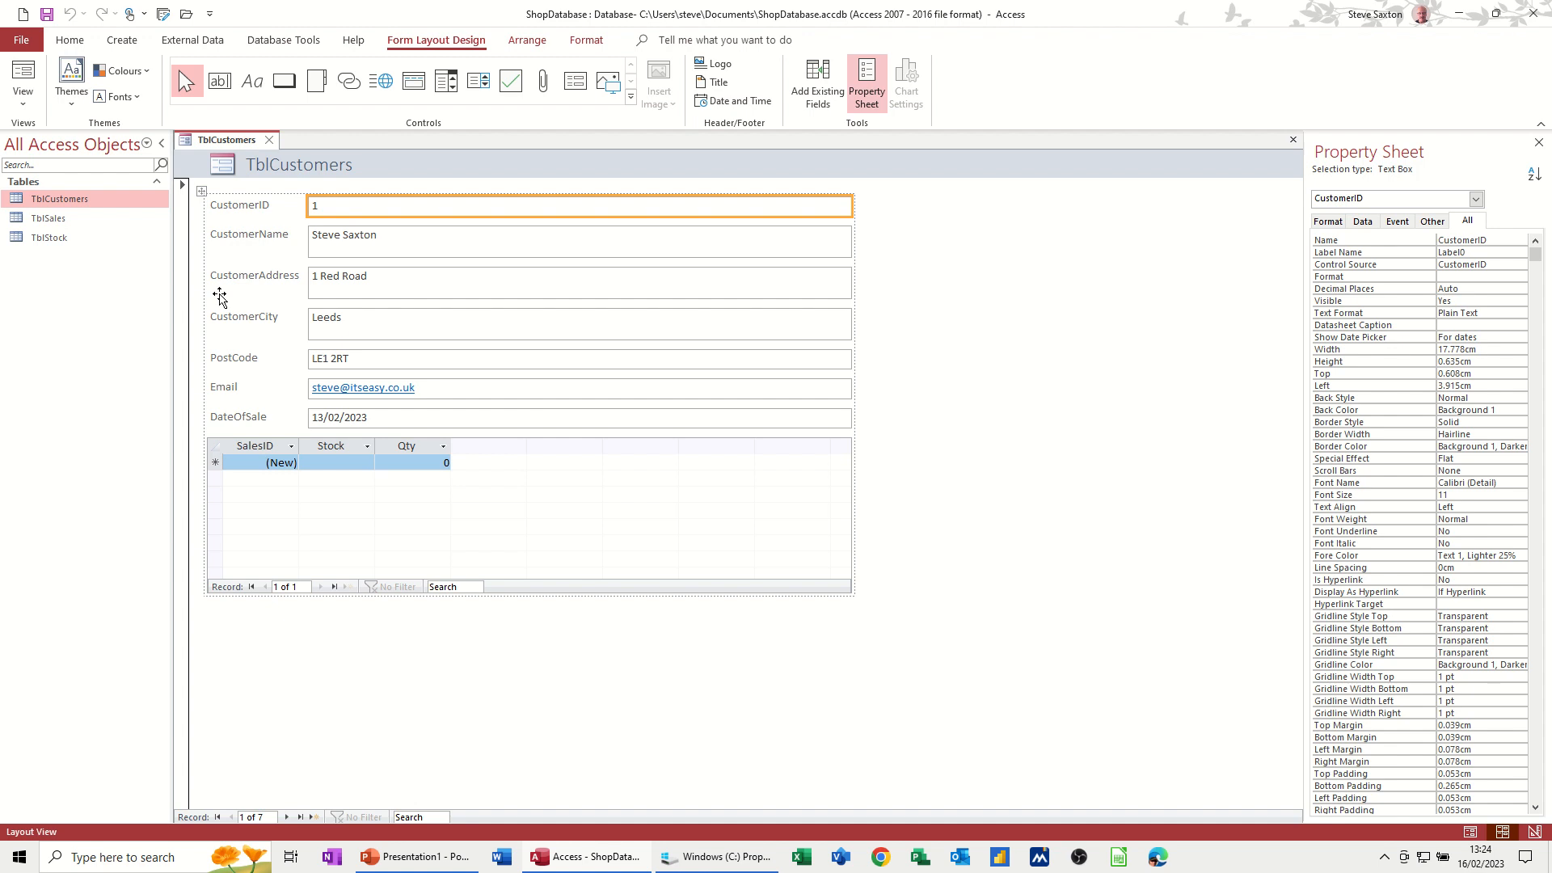
click(286, 818)
click(285, 818)
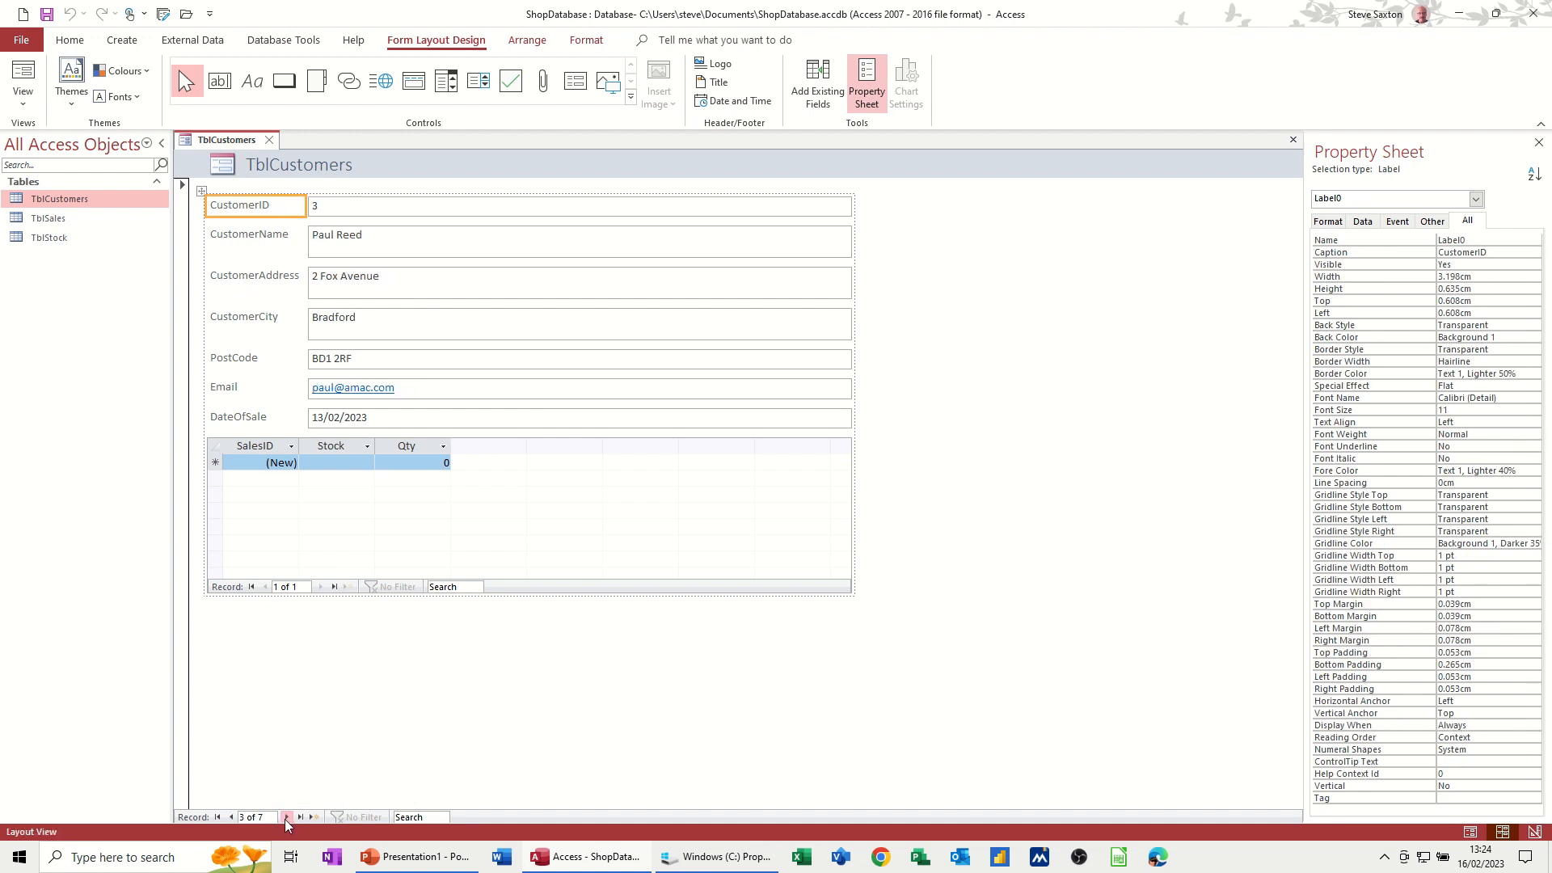
click(286, 819)
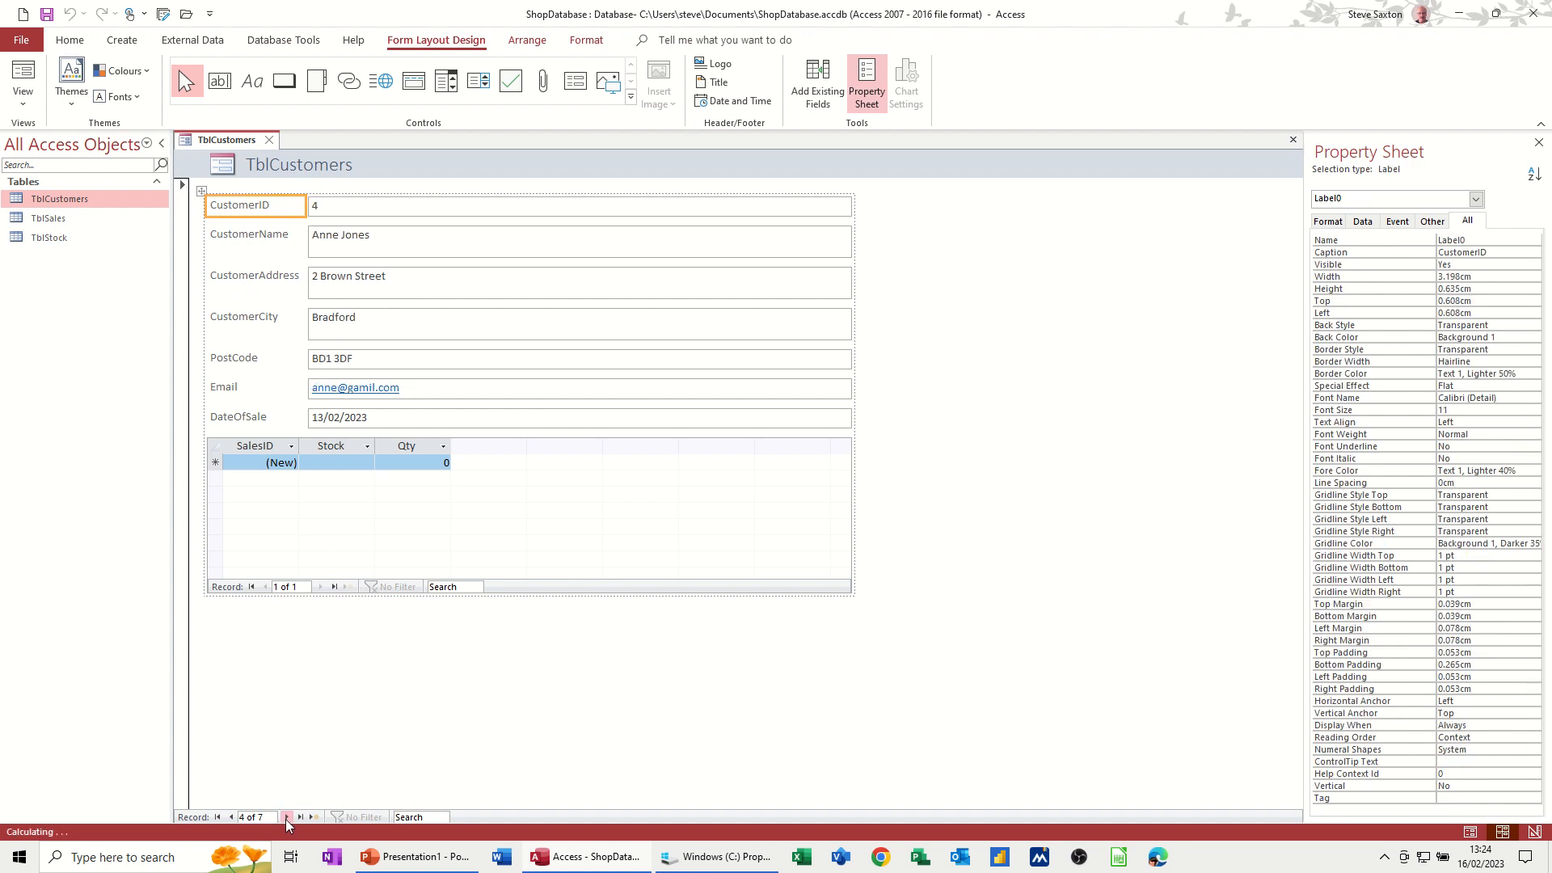
click(217, 818)
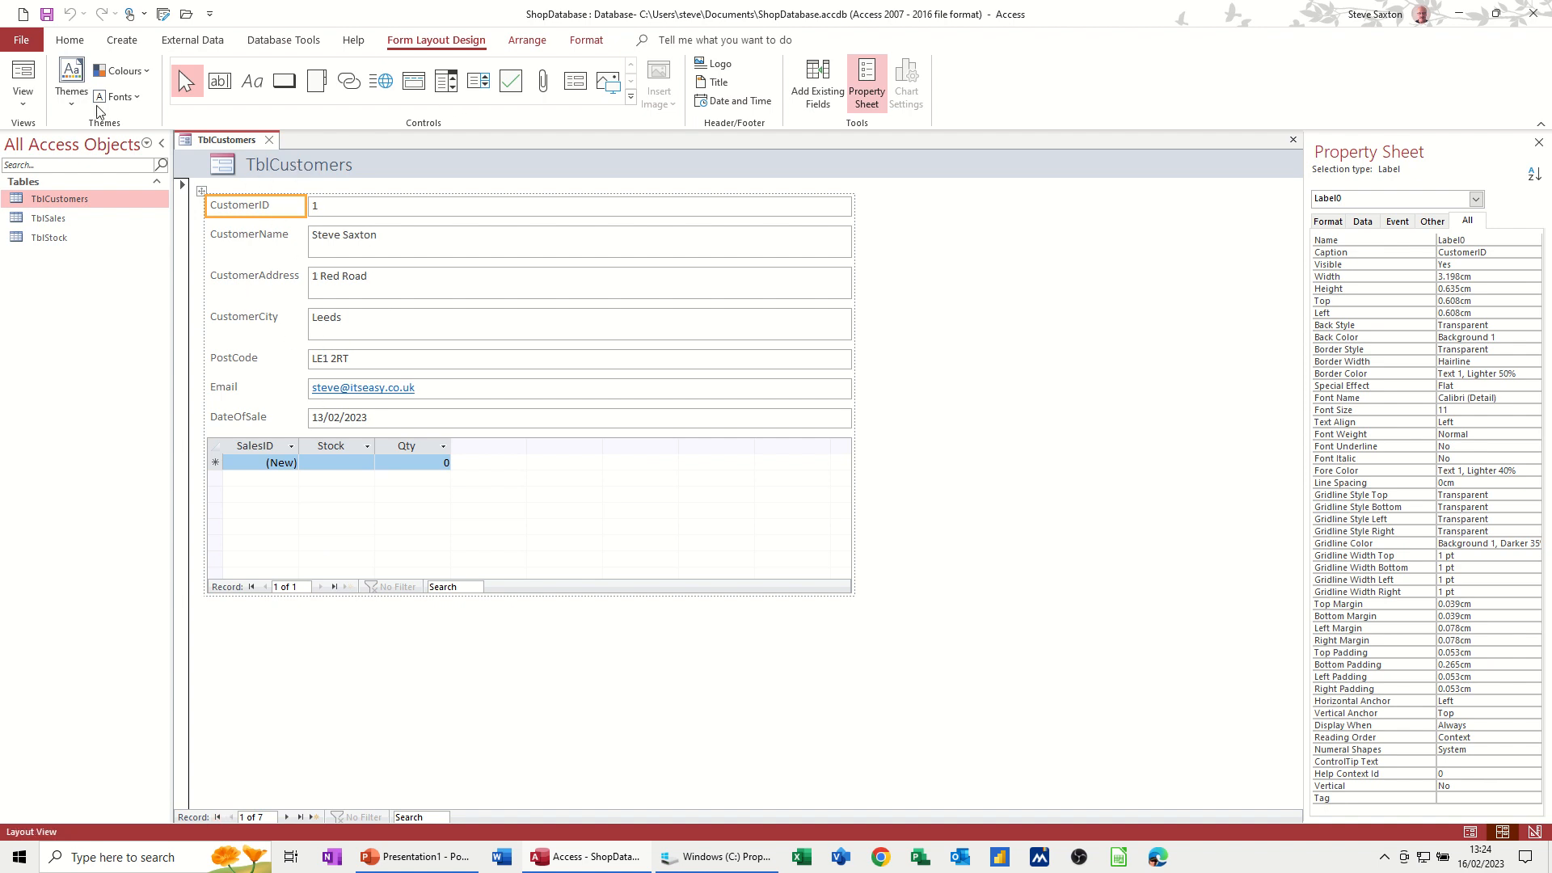
- Switch the form to Design View and shorten the header title to "Customers" by removing its "Tbl" prefix
click(23, 102)
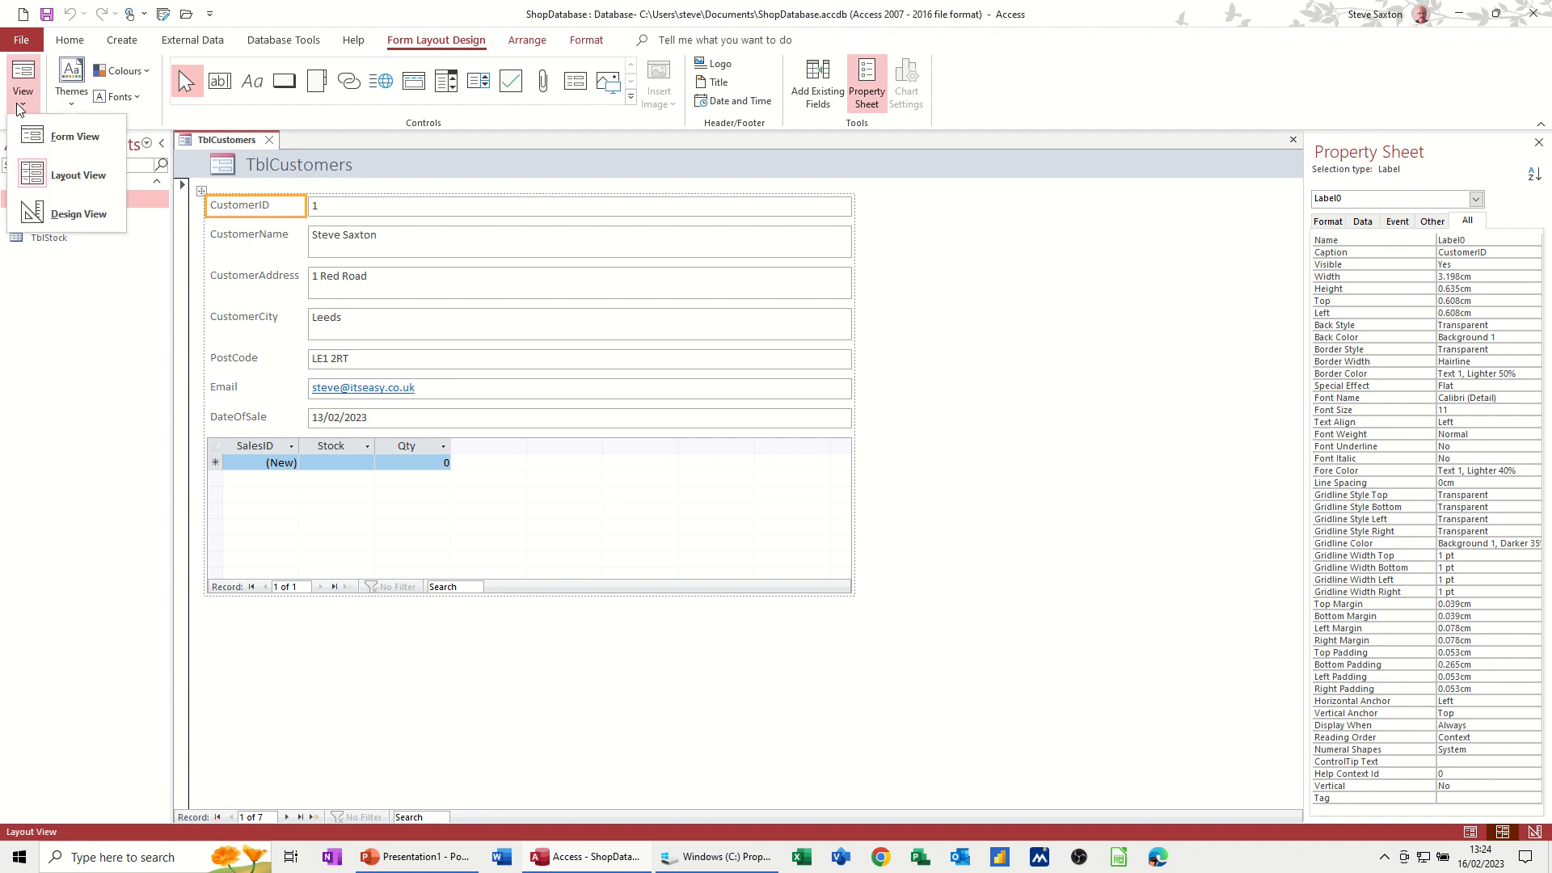
click(77, 215)
click(272, 200)
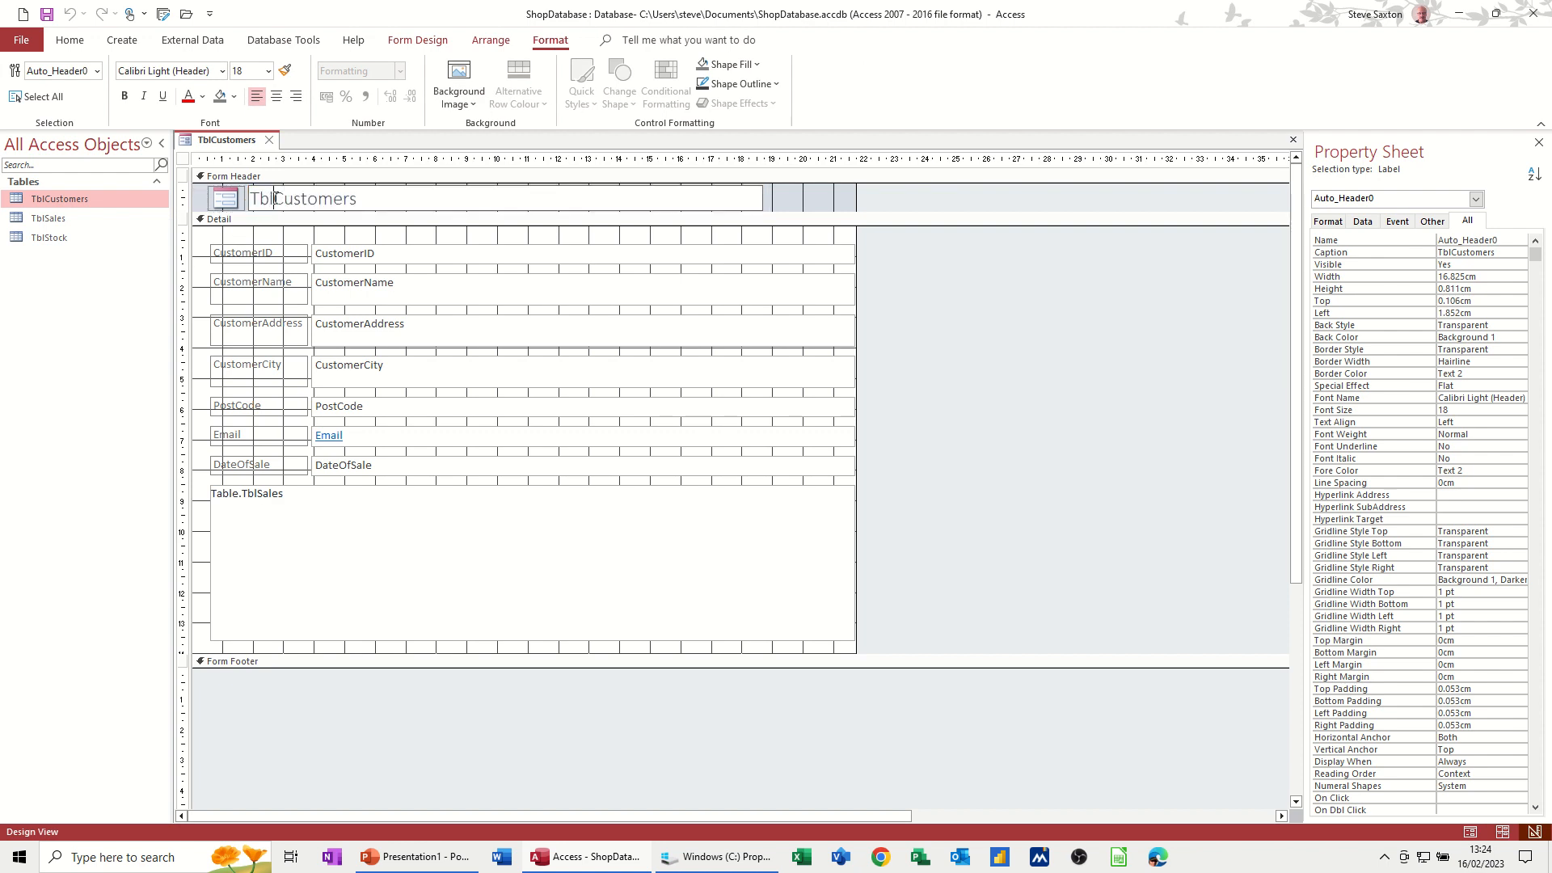
drag(276, 198, 254, 204)
key(BackSpace)
click(817, 204)
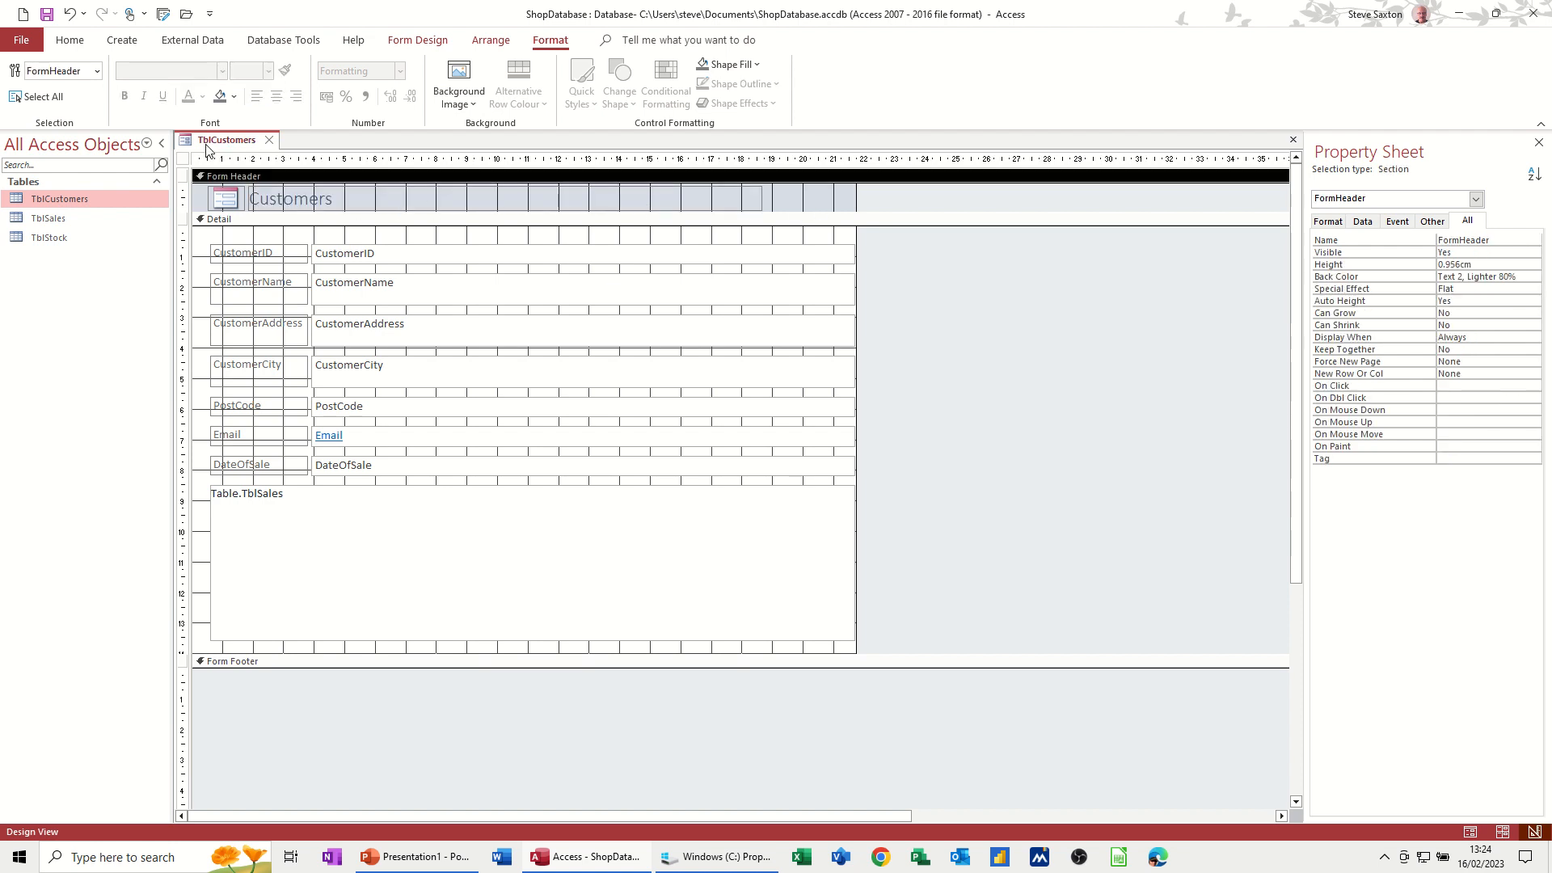
- Save the form under the name FrmTblCustomersSales
click(46, 14)
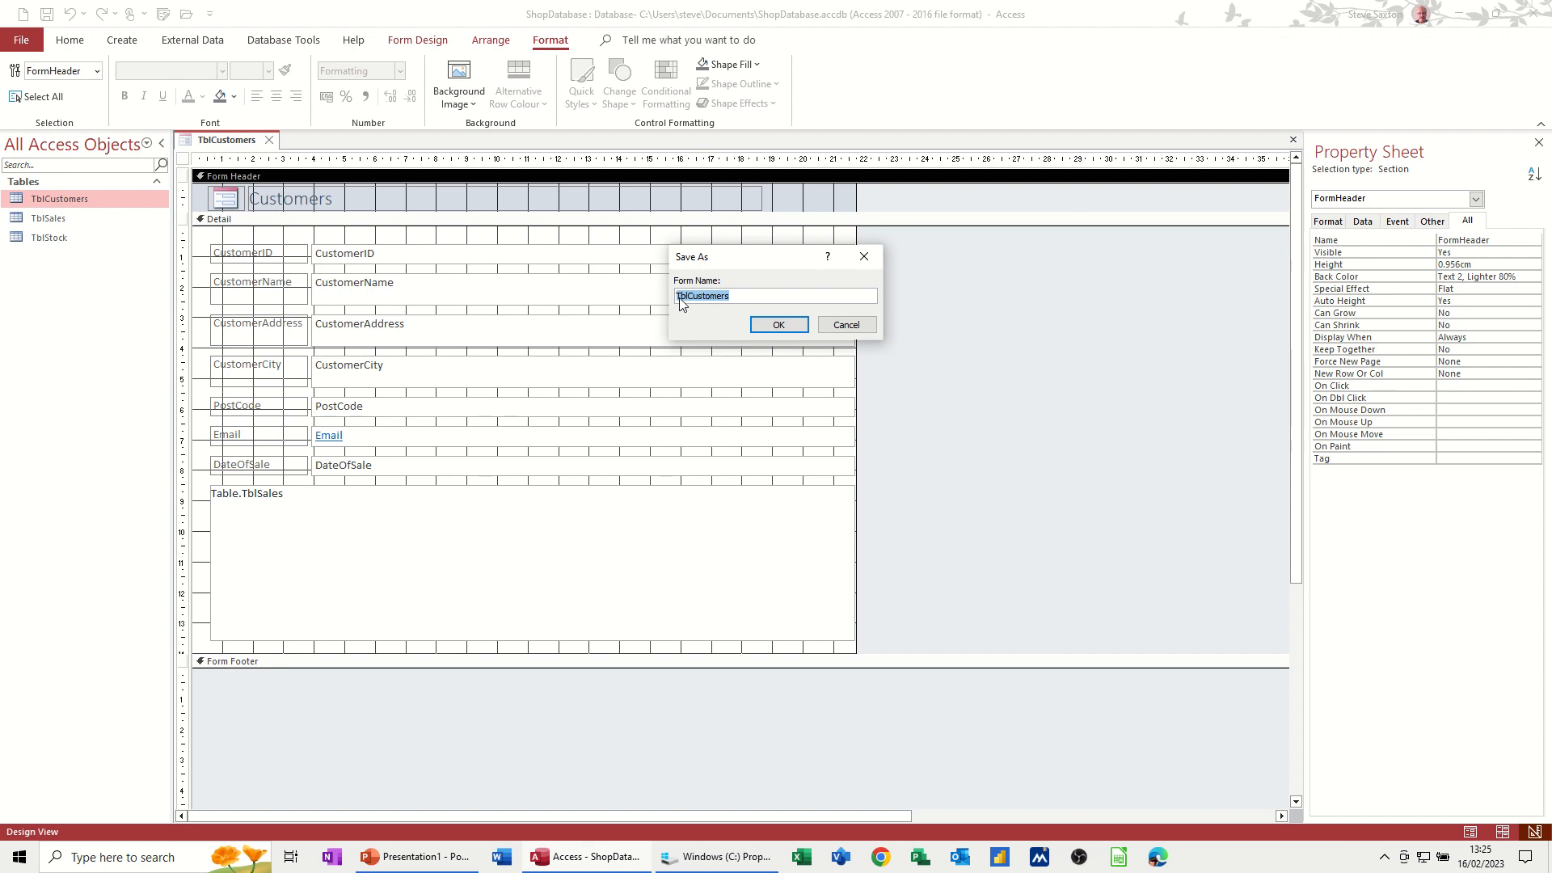
click(682, 297)
text(Frm)
click(774, 327)
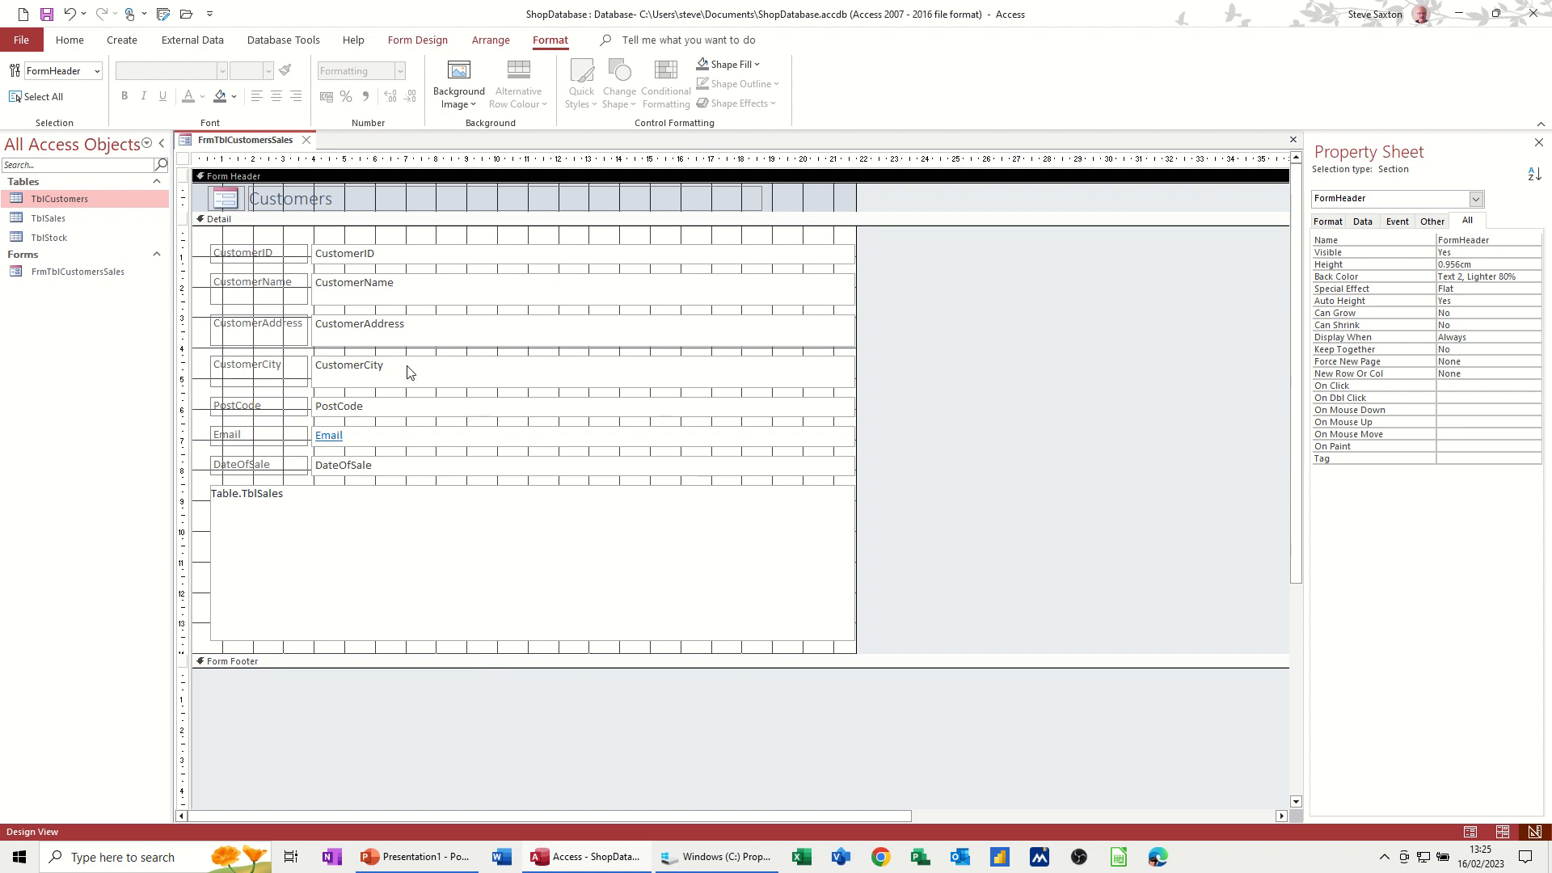
- Narrow the whole control layout in the Detail section so its text boxes are about 12.9 cm wide
click(259, 252)
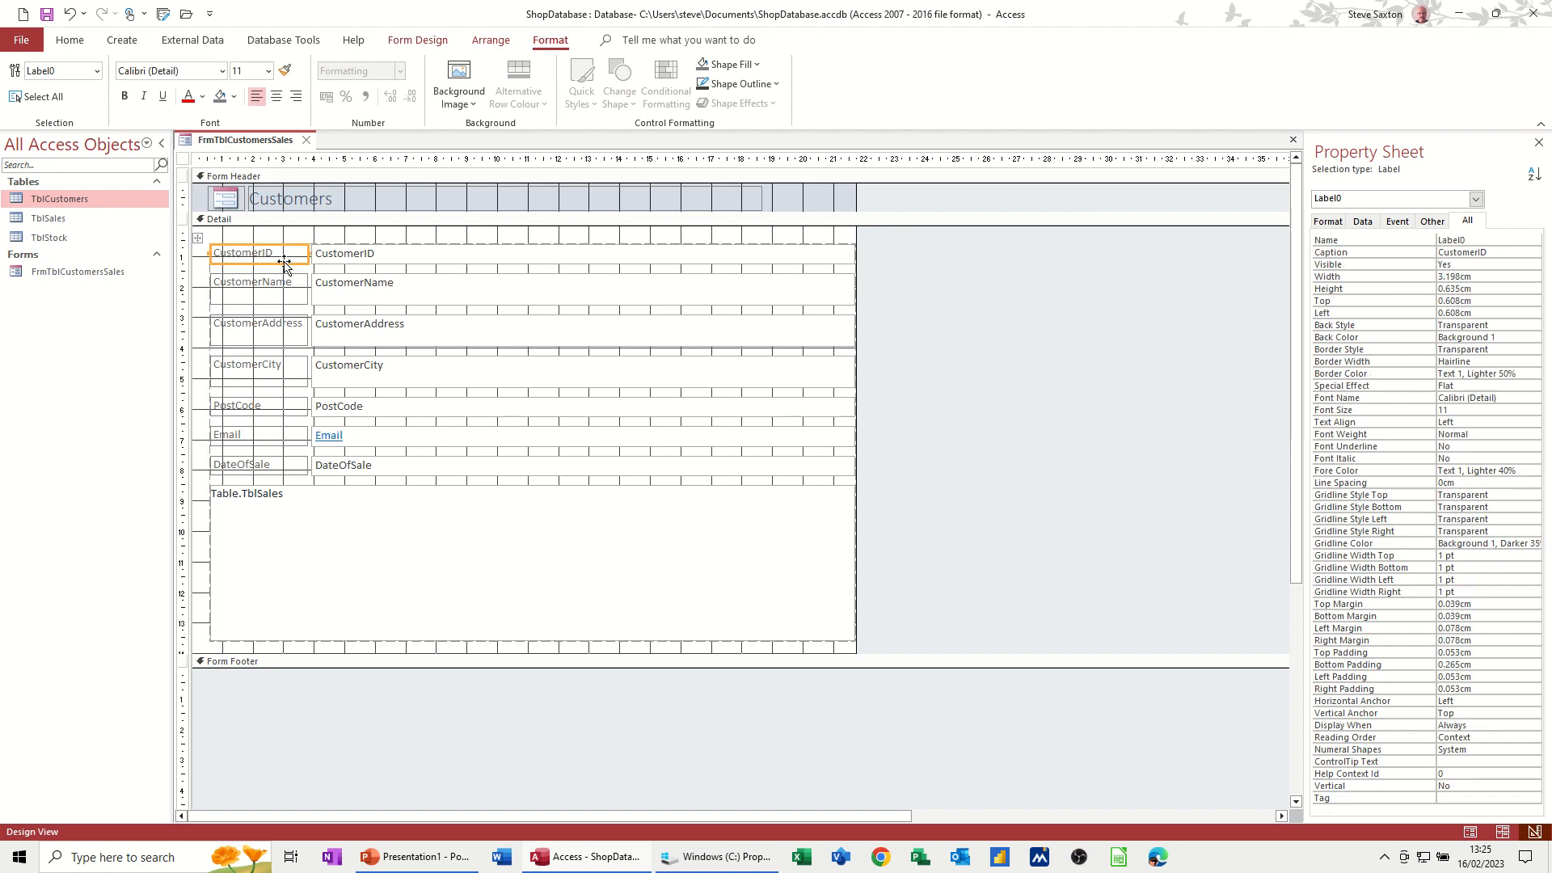
click(198, 238)
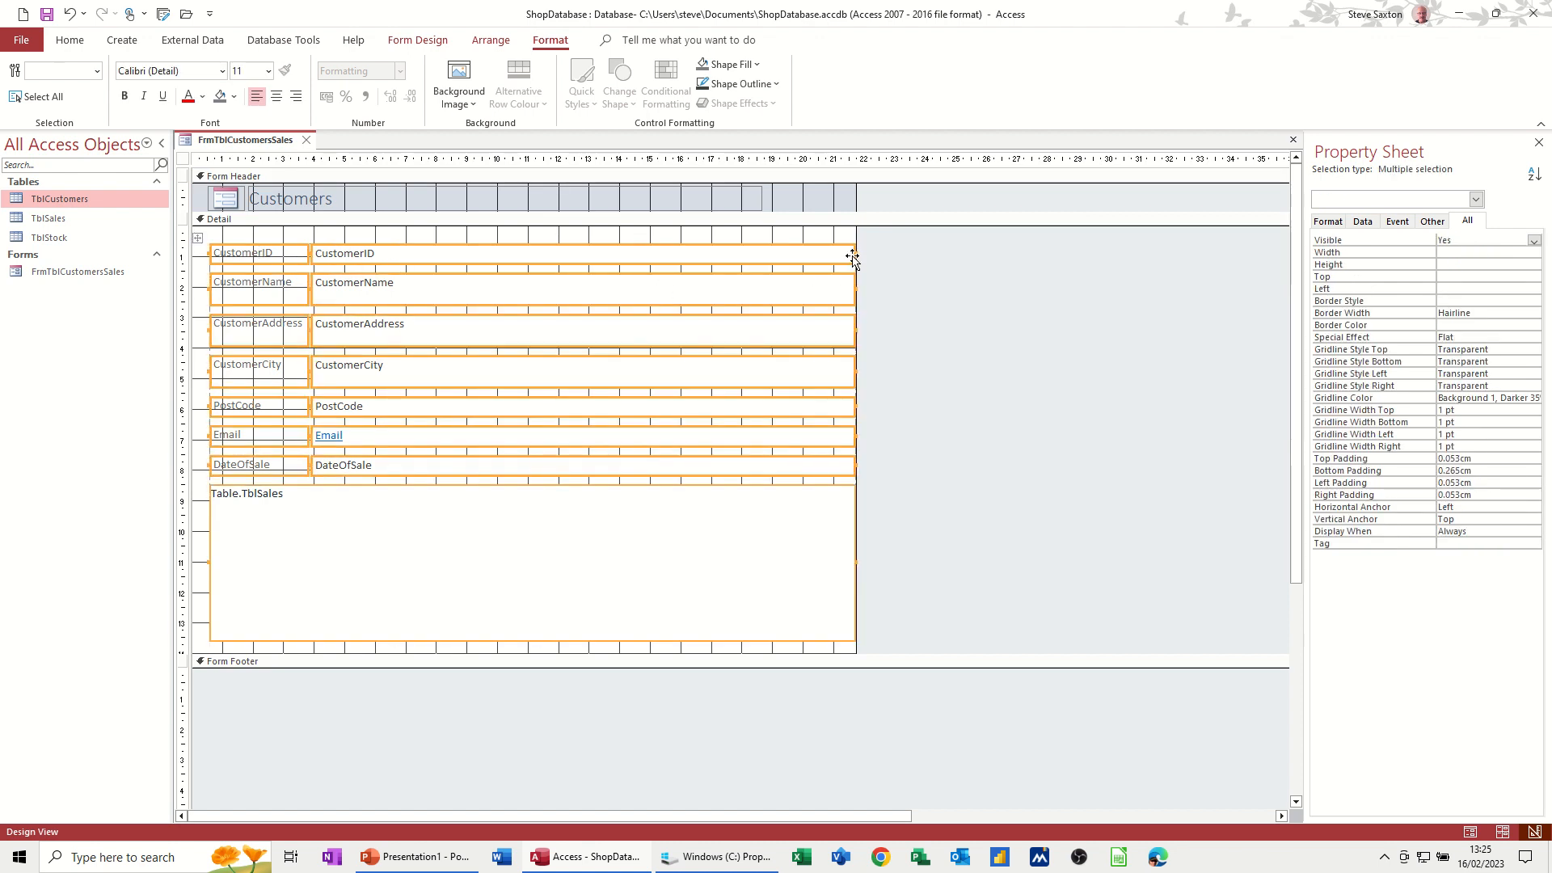
drag(851, 260, 704, 256)
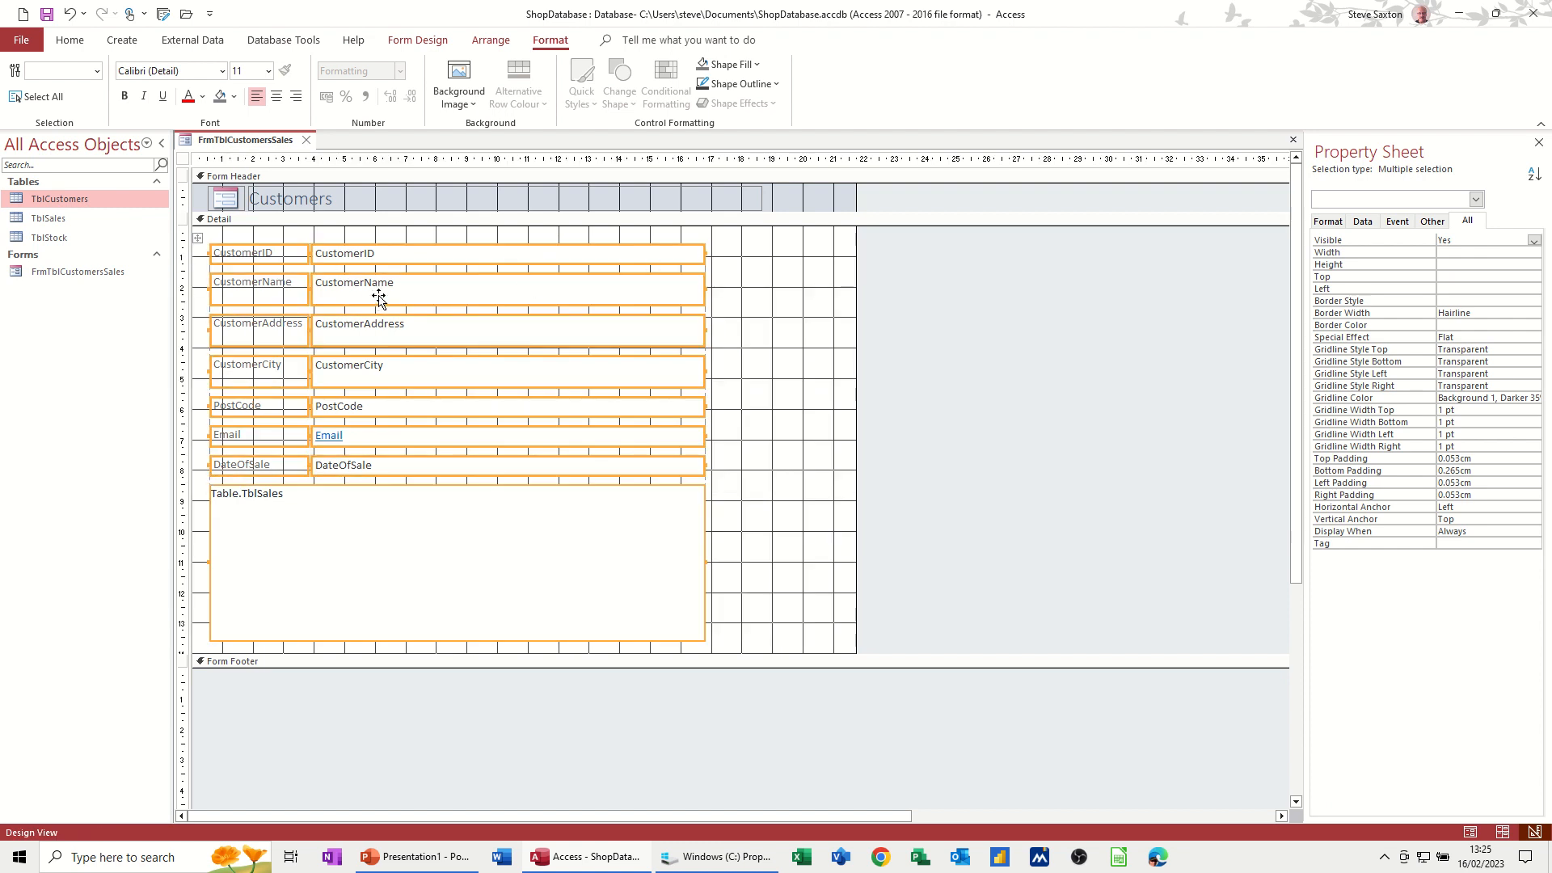
- Remove the layout from the Detail section's controls and check that the CustomerID box can be selected on its own
click(491, 44)
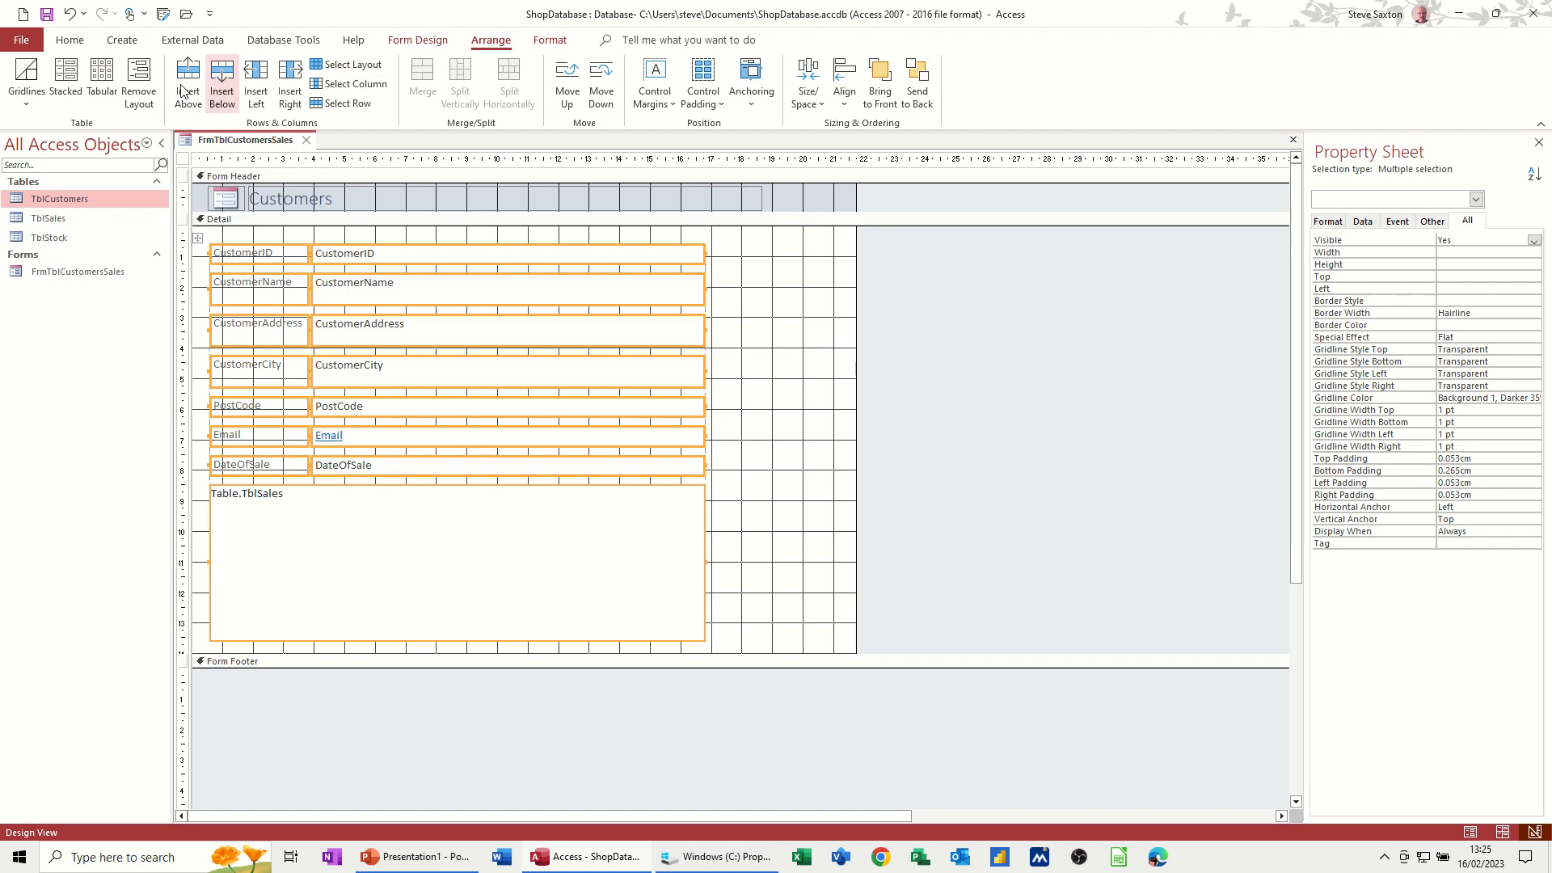
click(140, 91)
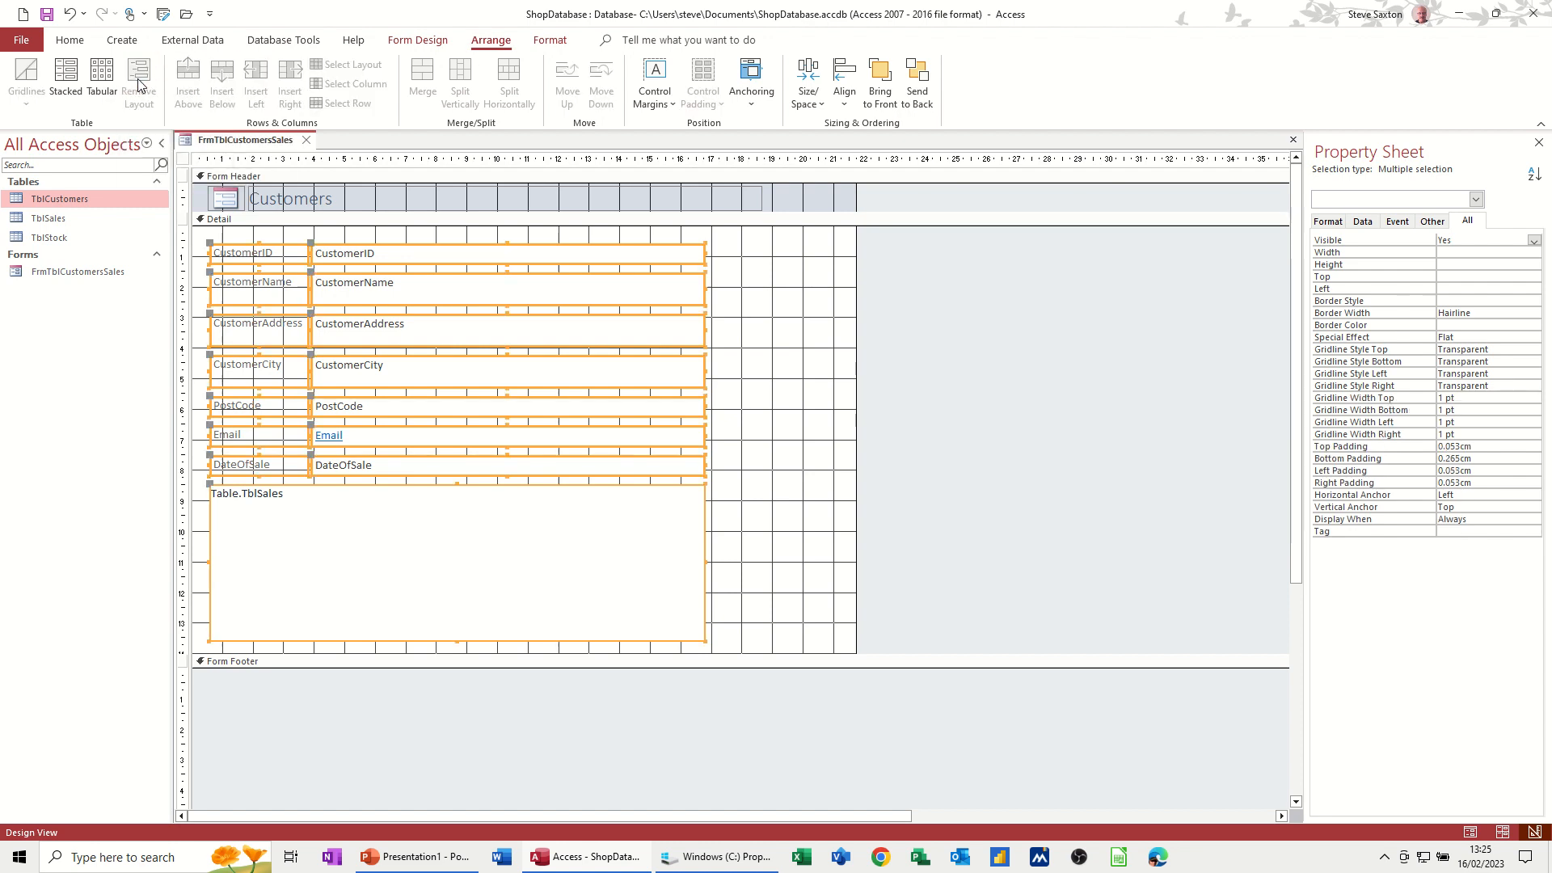
click(722, 278)
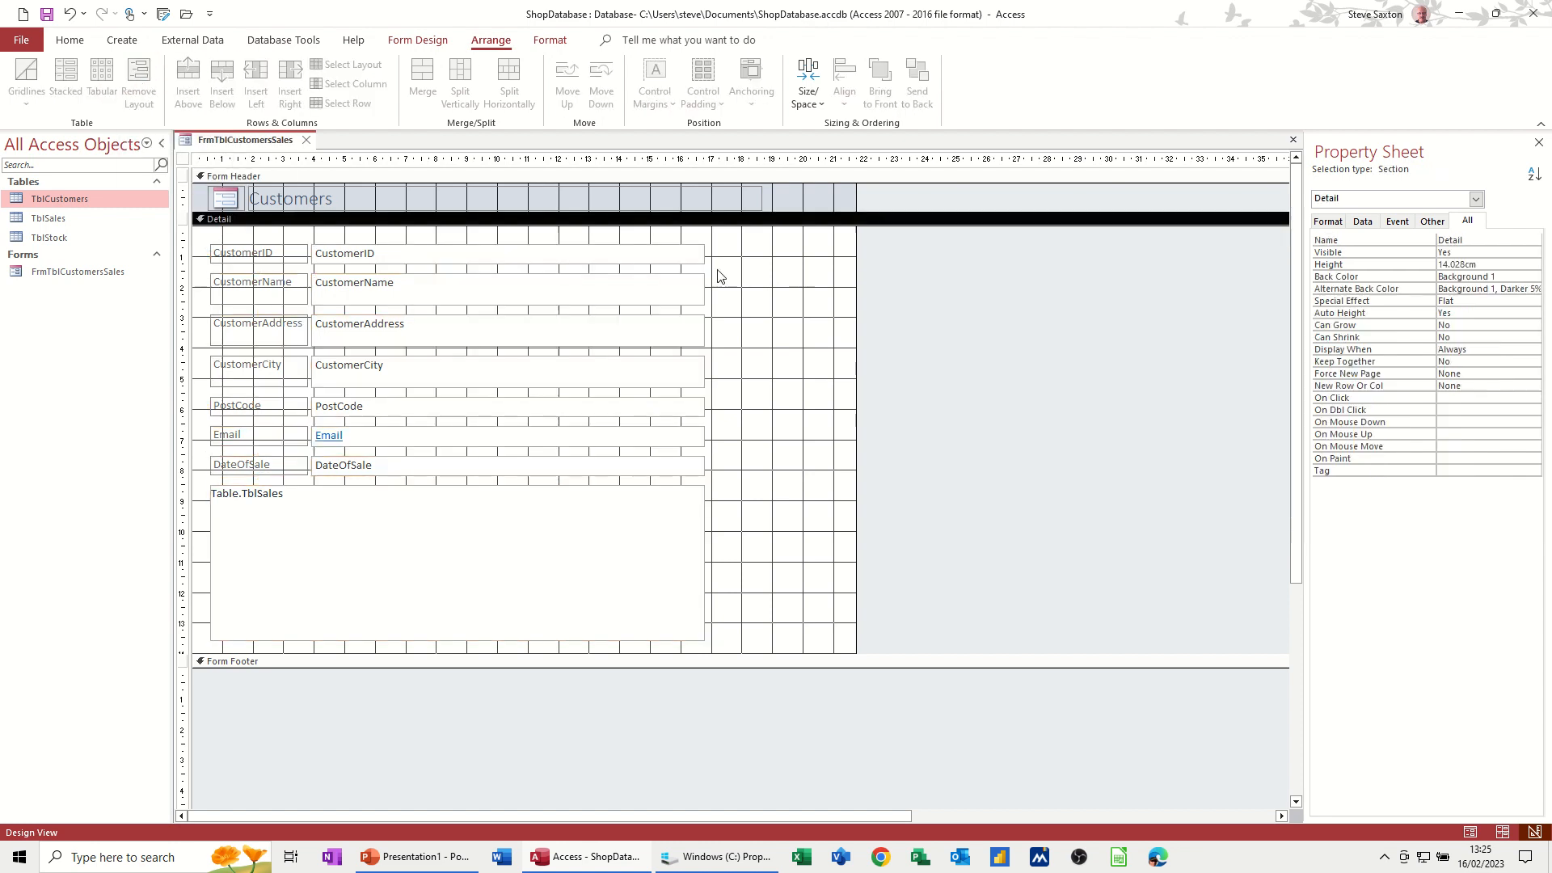
click(671, 257)
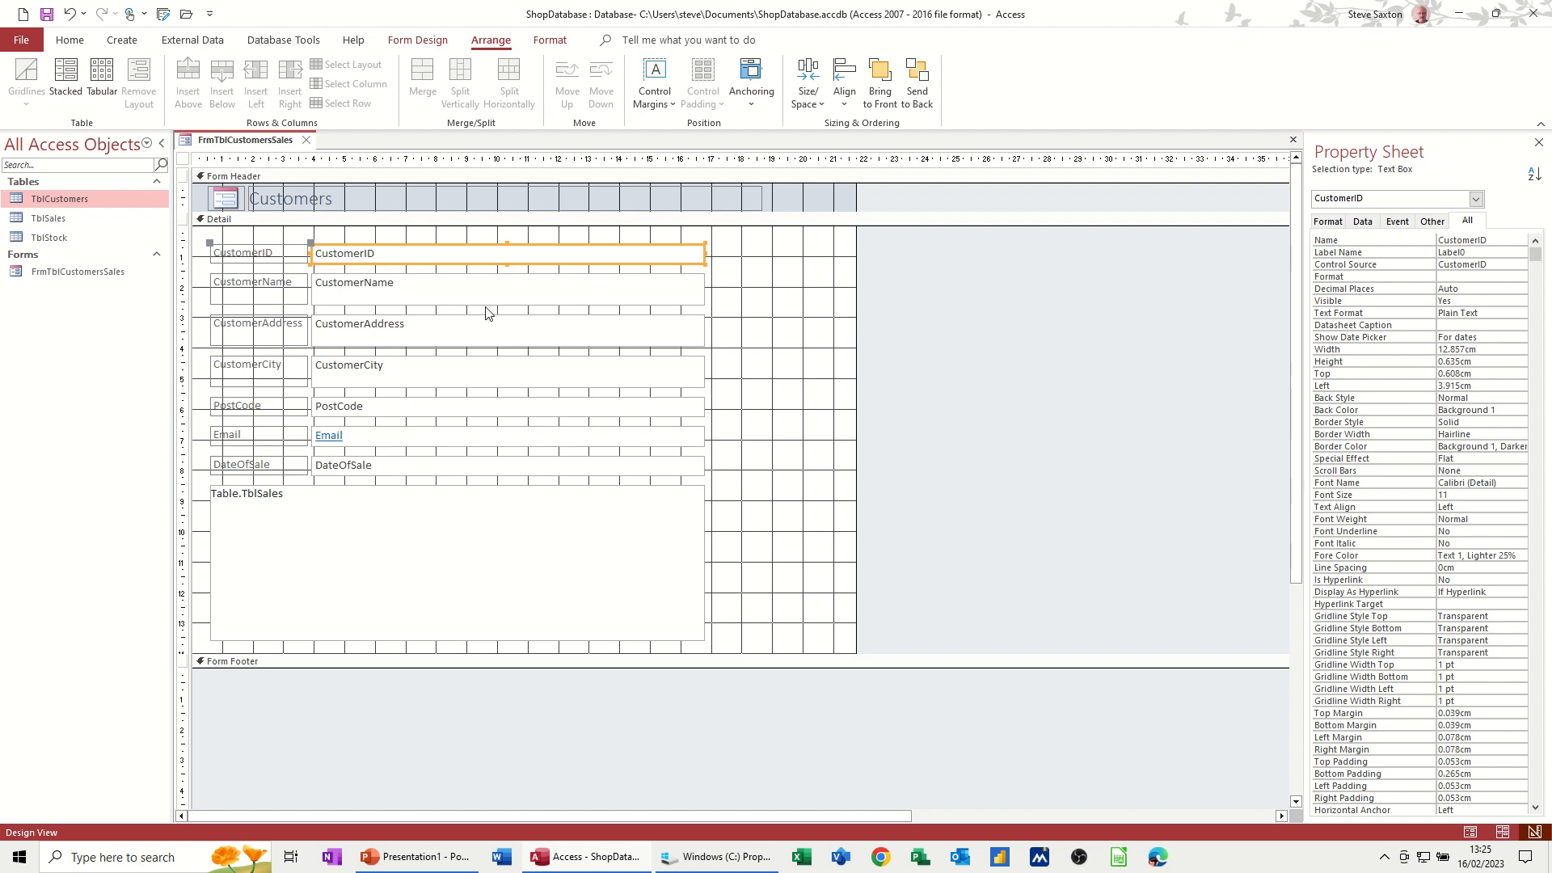
click(761, 267)
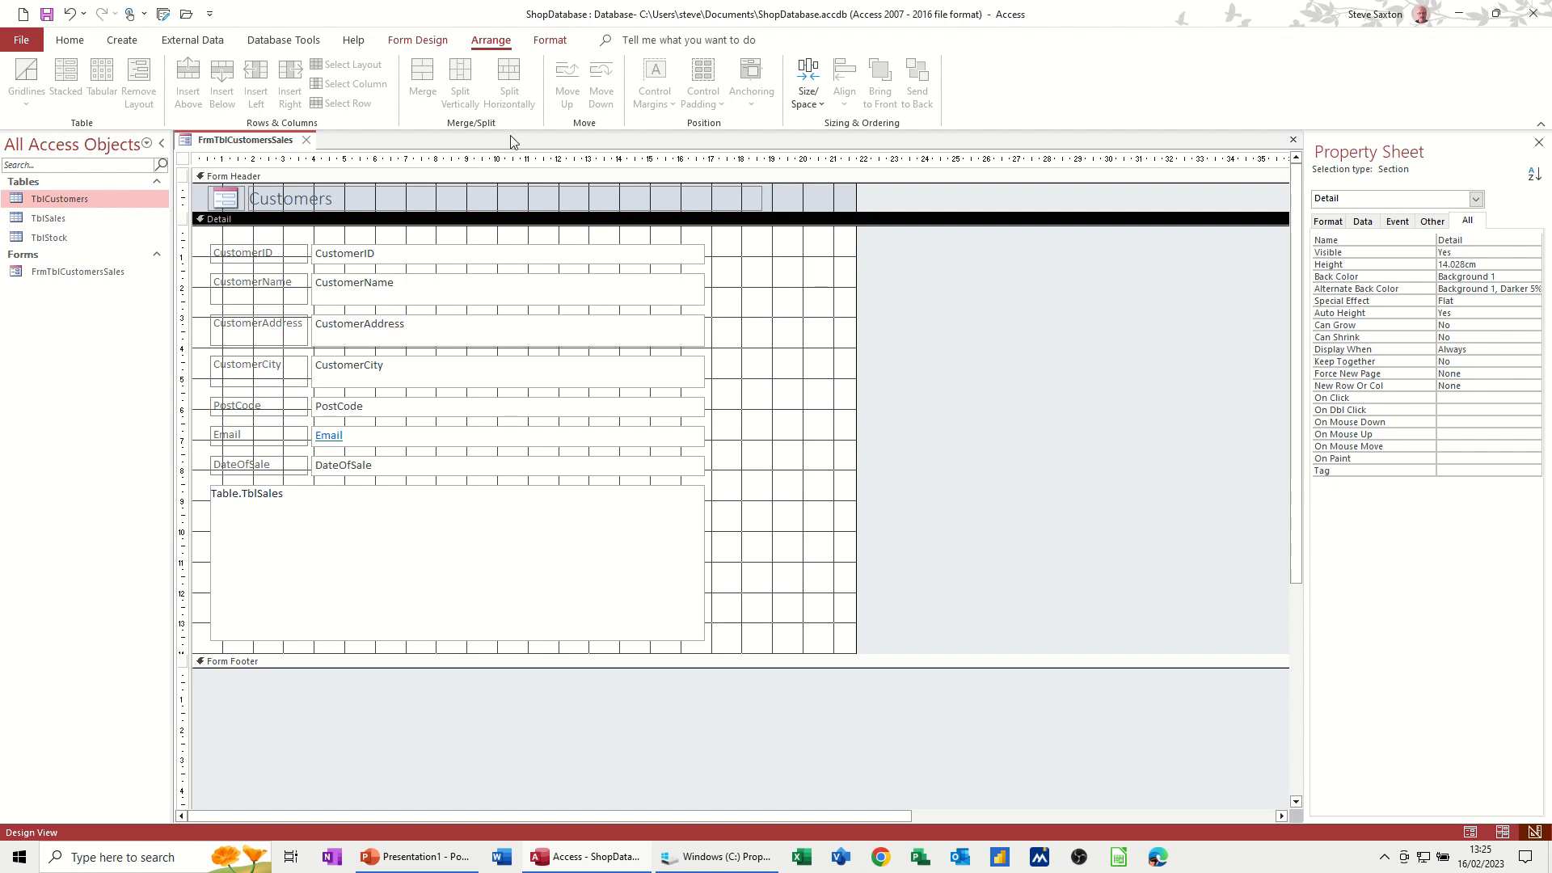
- Add a combo box about 4.3 cm wide beside the customer fields, set to find a form record based on the selected value
click(419, 41)
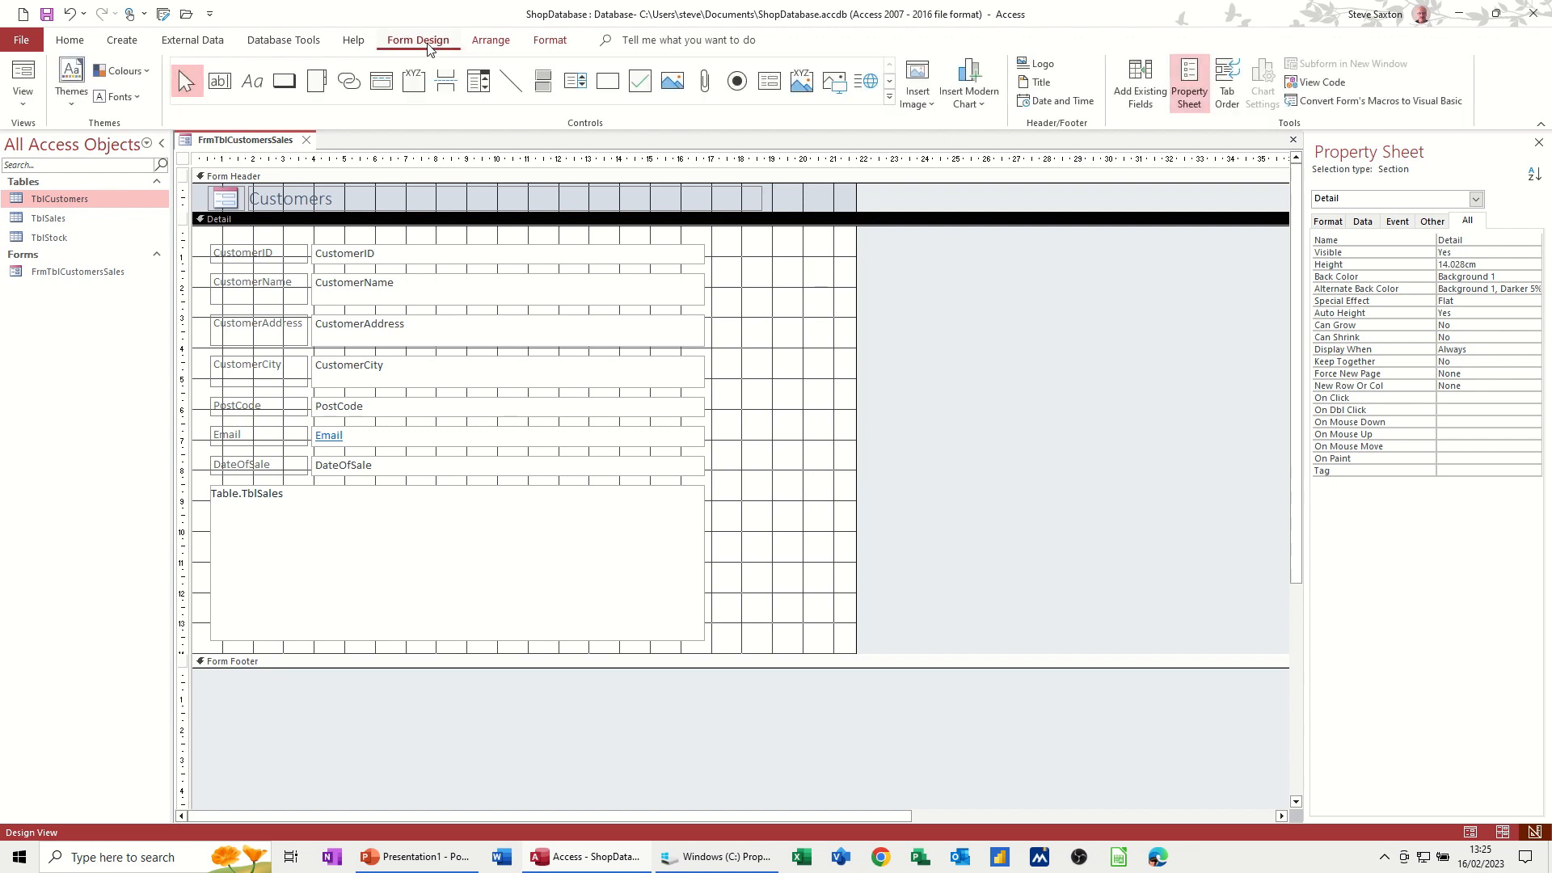
click(481, 83)
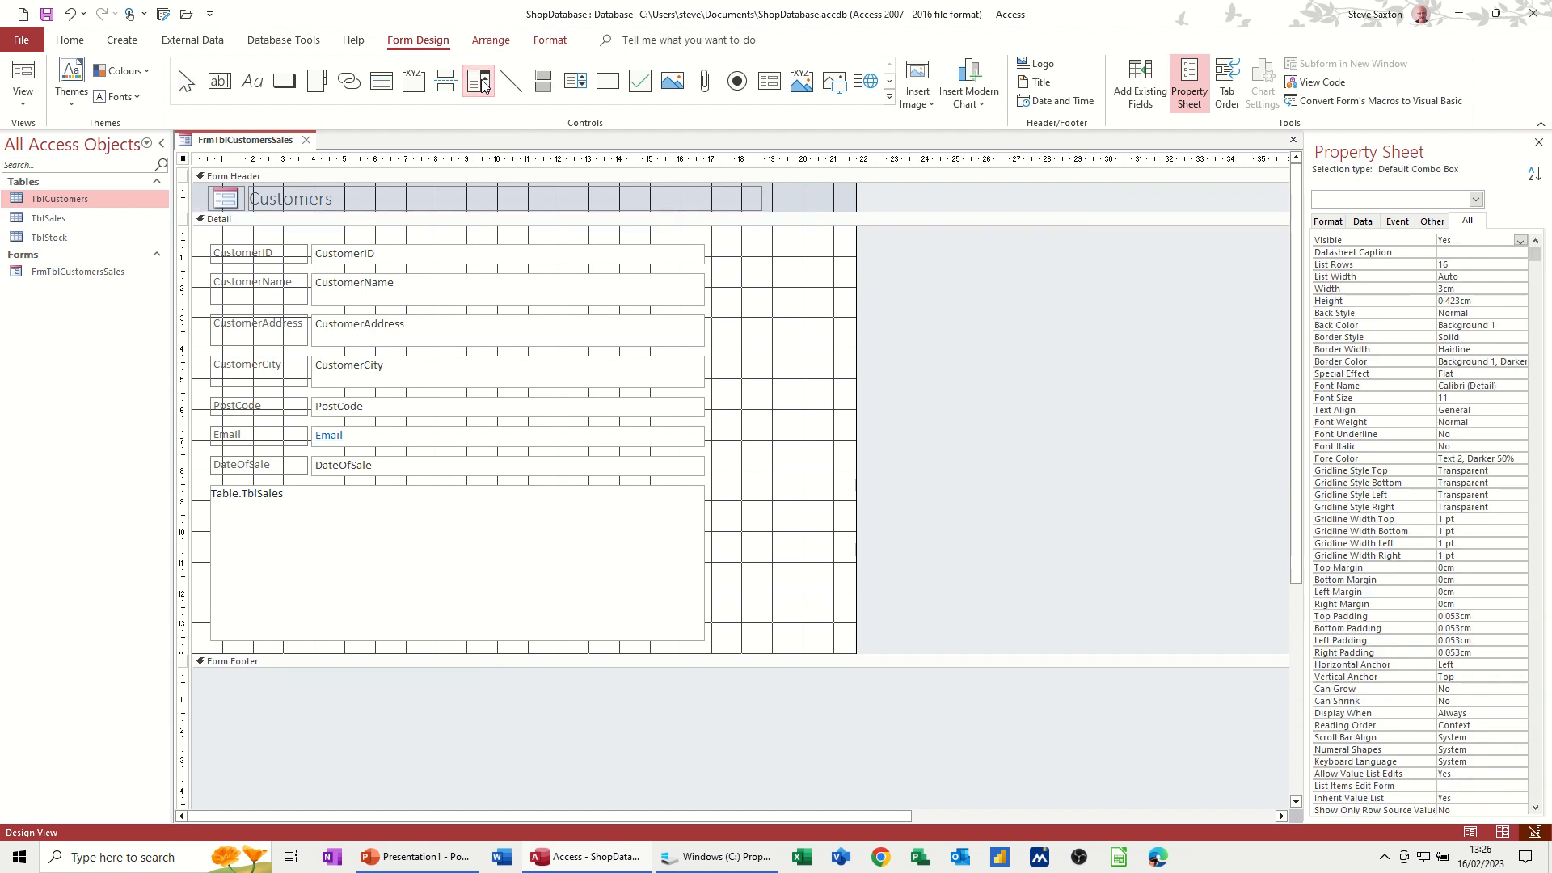
drag(780, 268, 913, 289)
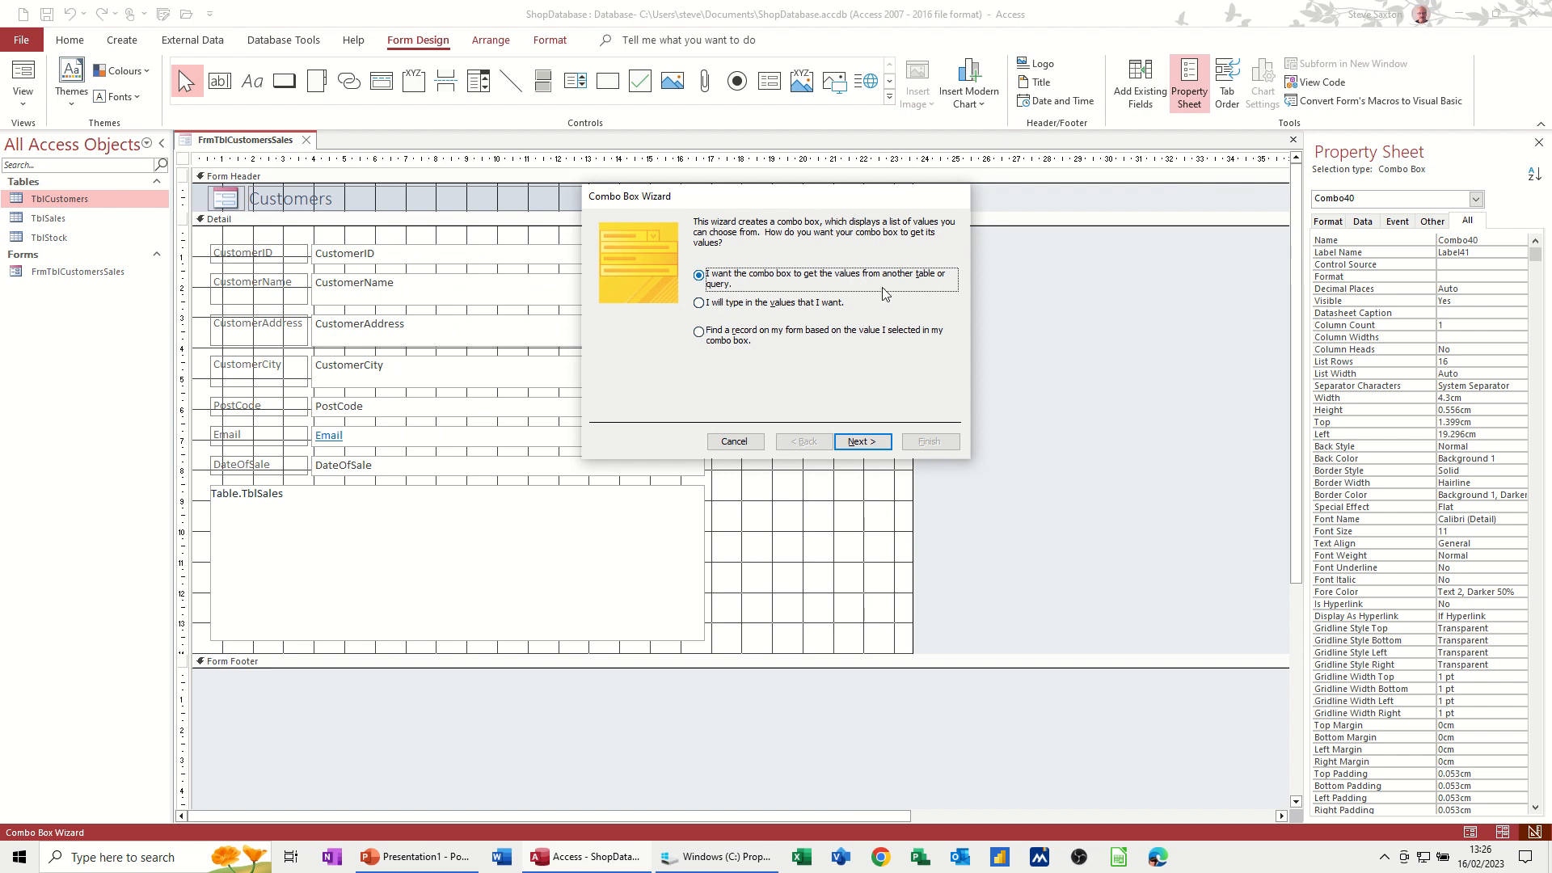
click(702, 336)
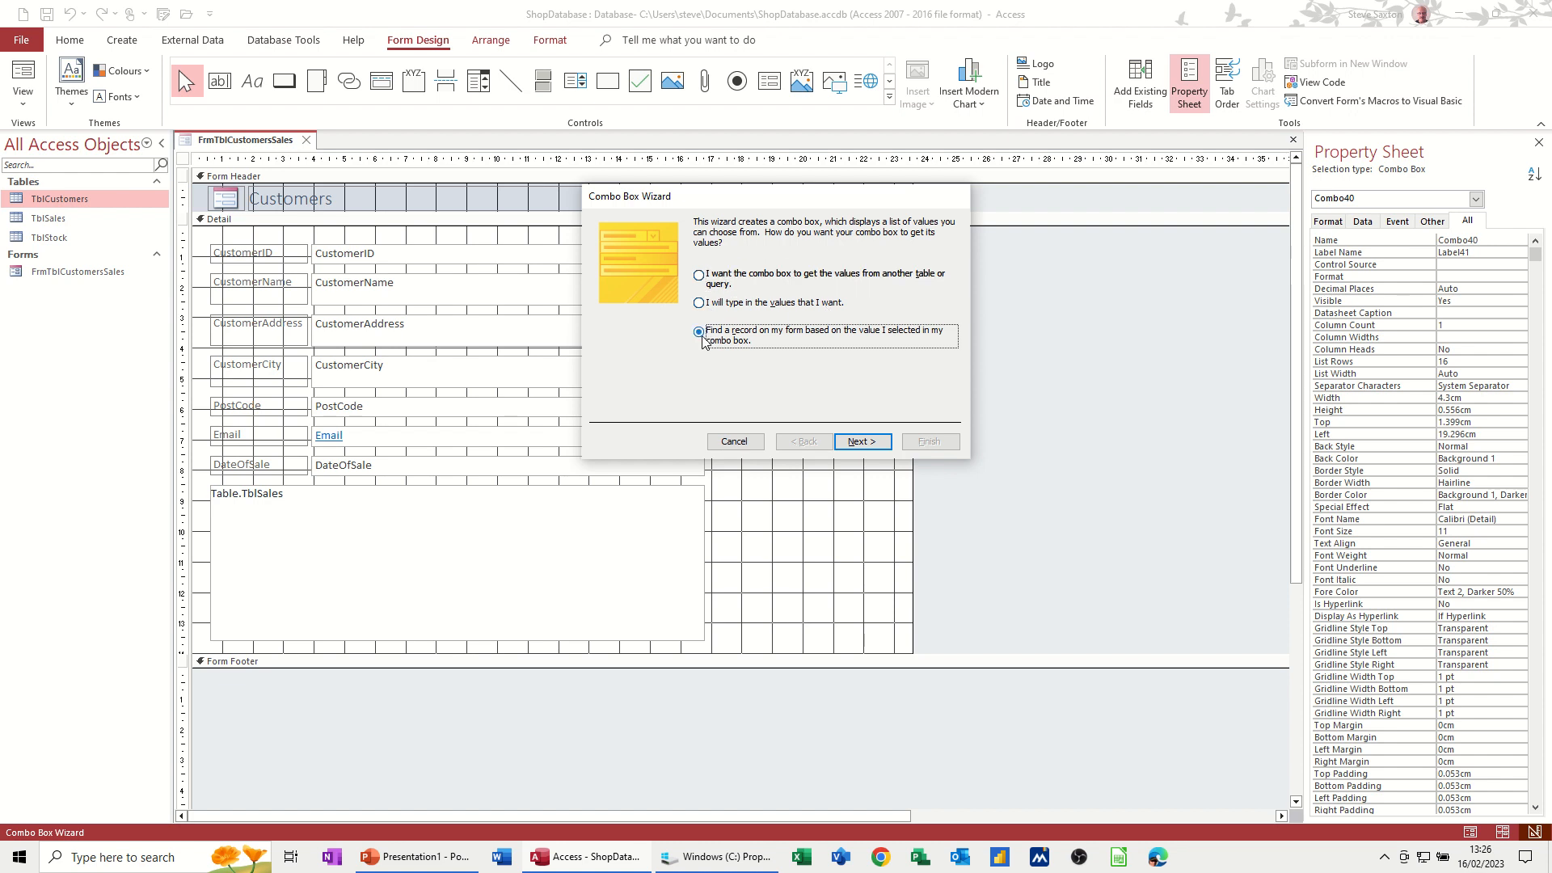
click(859, 445)
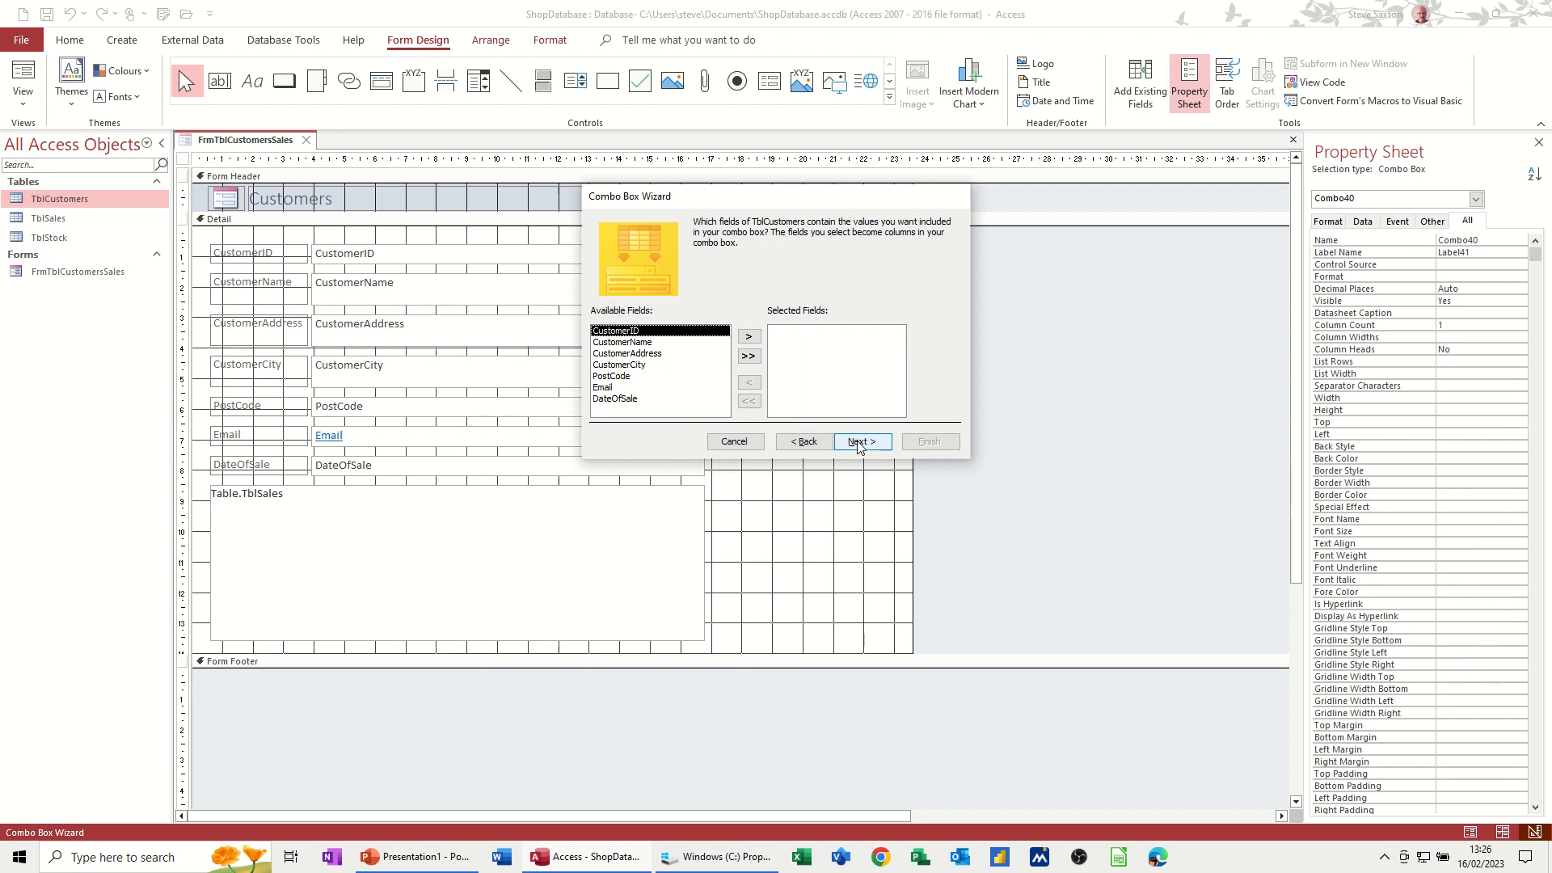
- Include the CustomerID and CustomerName fields as the combo box's columns and proceed to the column width settings
click(749, 337)
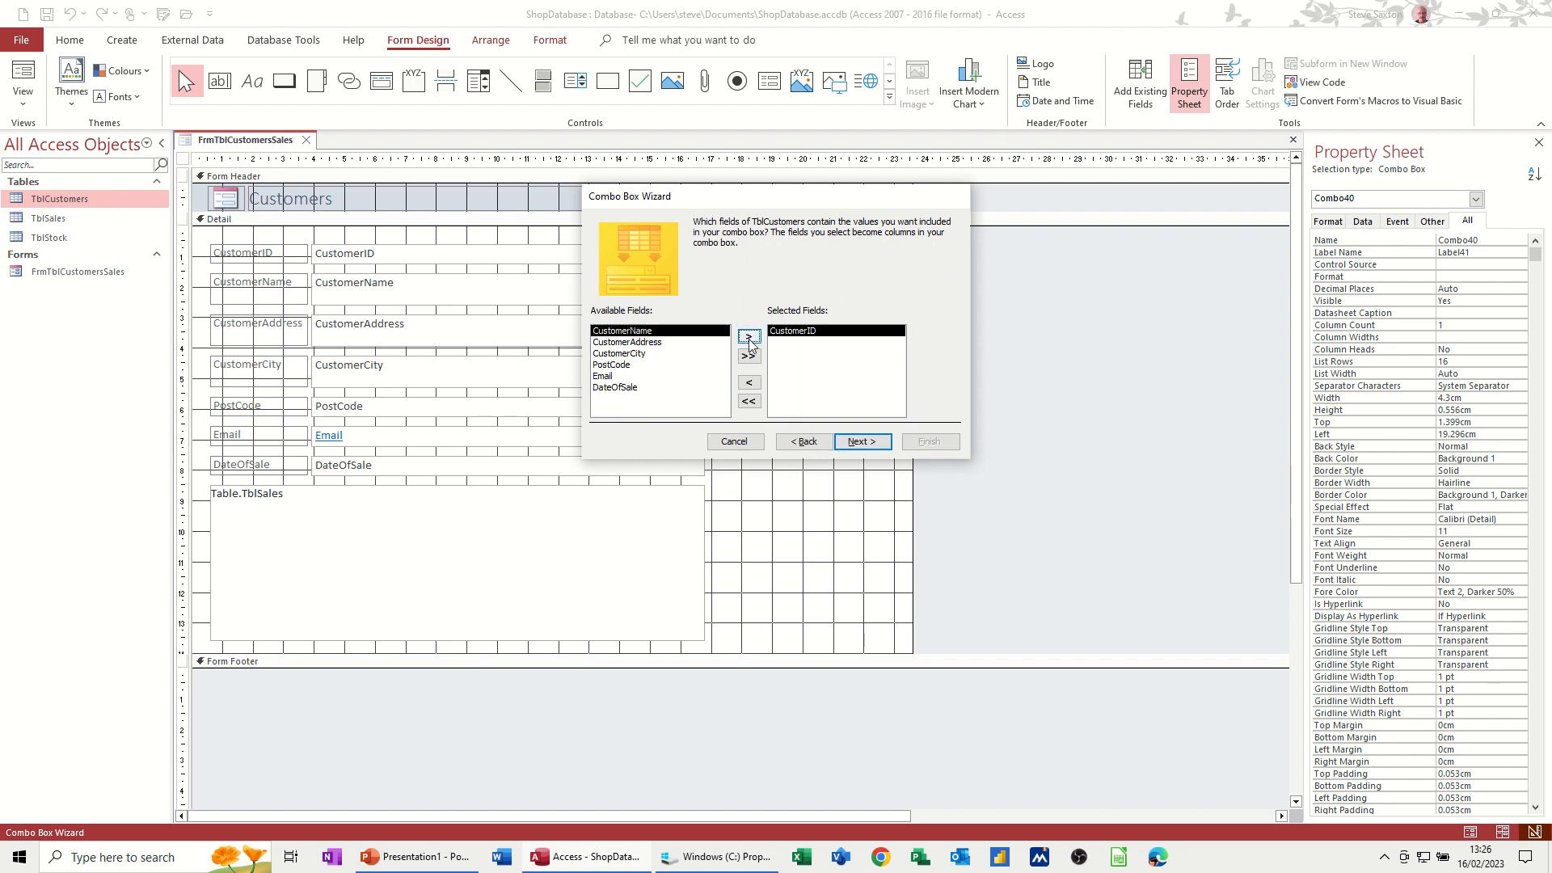
click(749, 336)
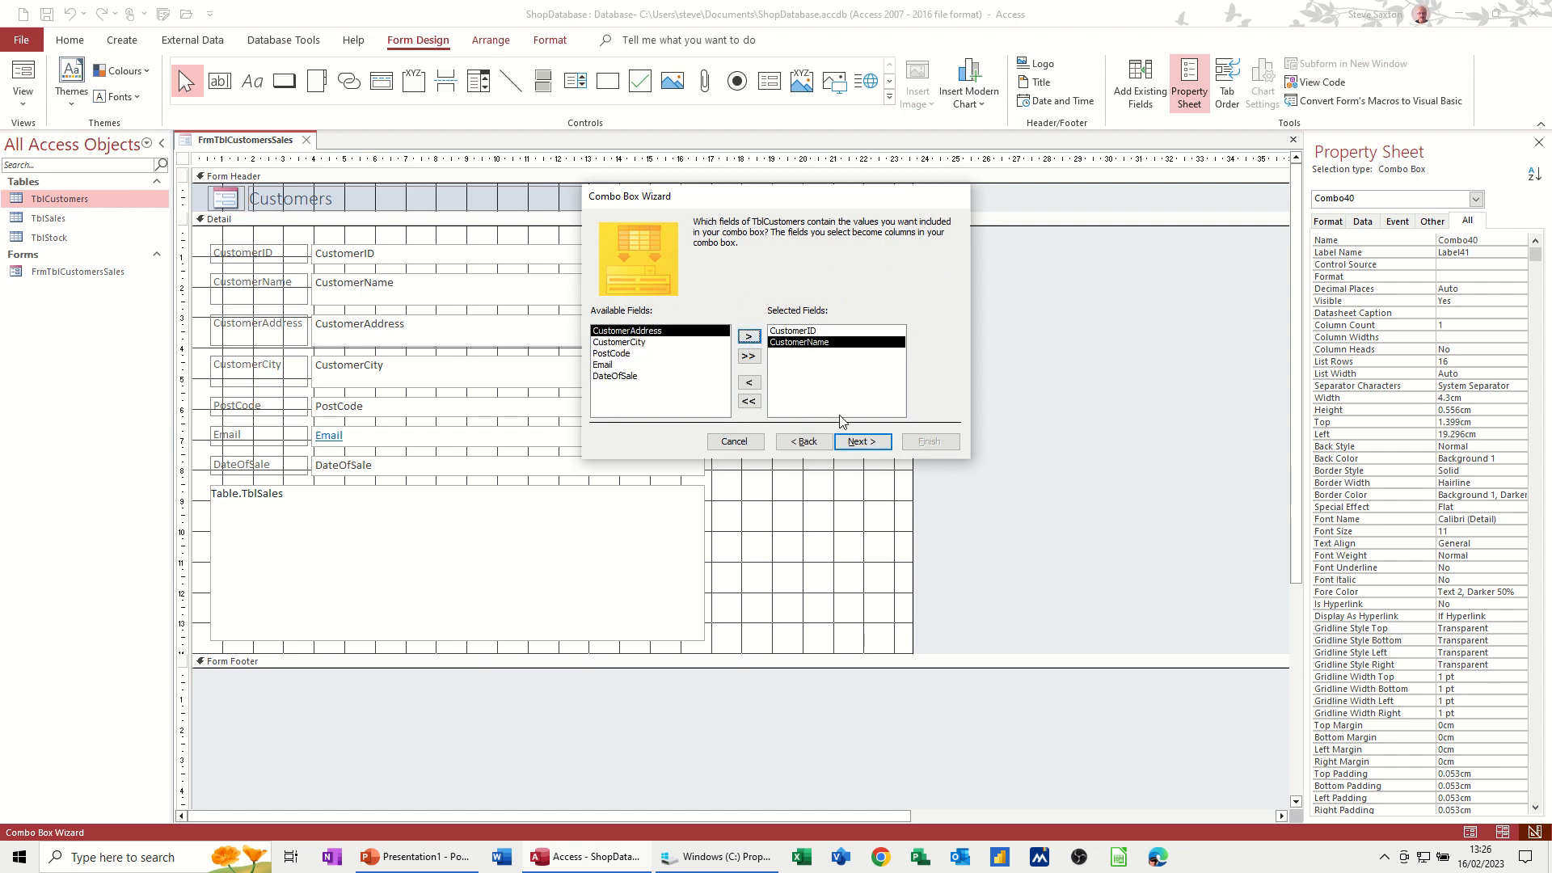
click(855, 443)
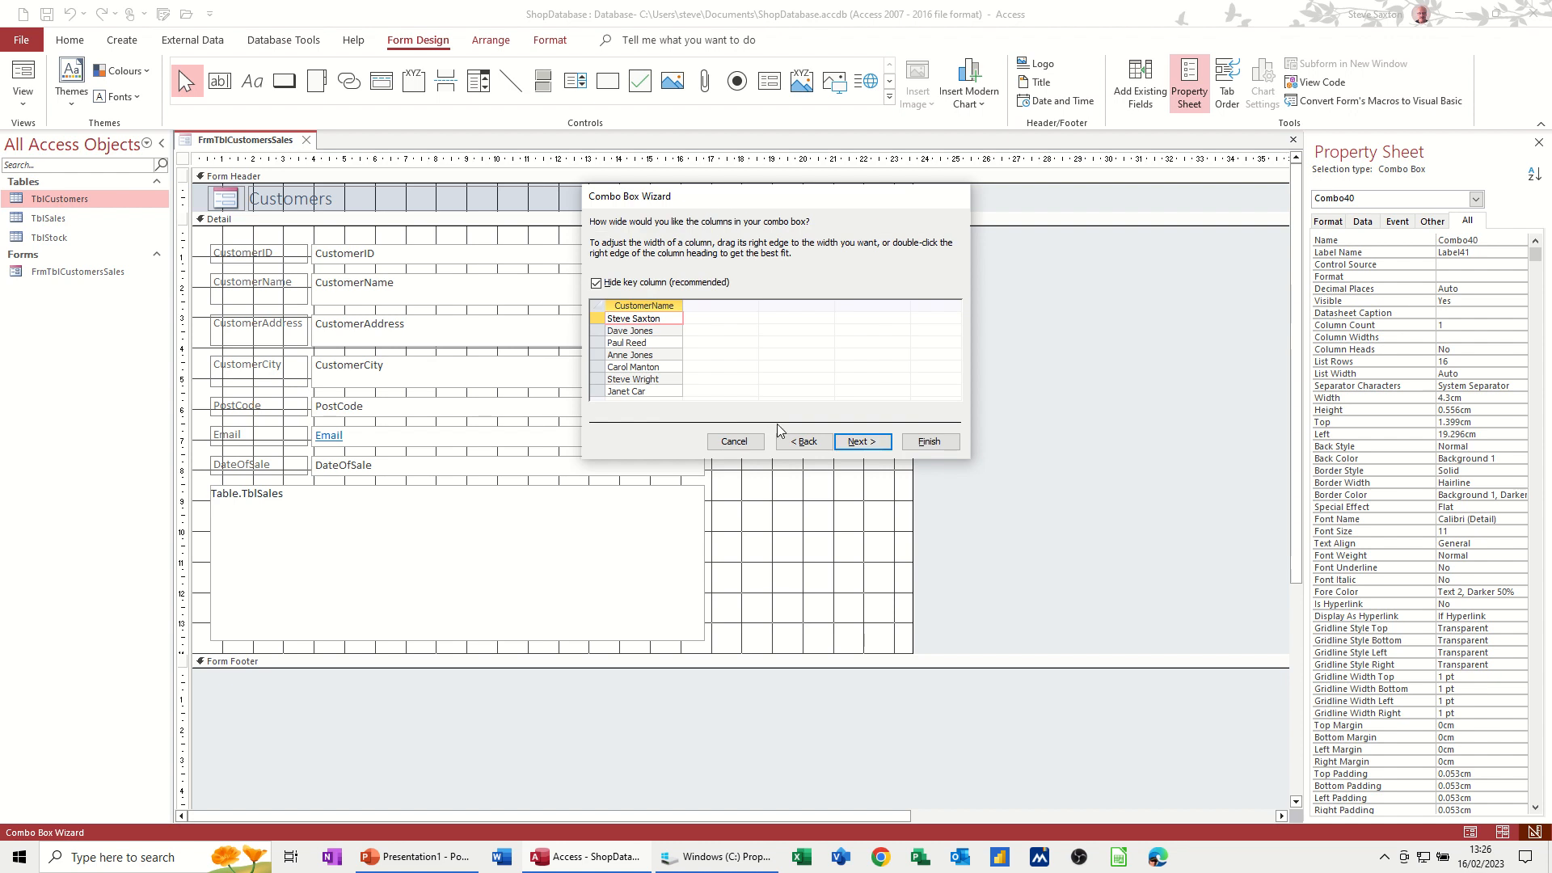
- Keep the hidden key column and column widths, label the combo box "Search Customers", and finish creating it
click(850, 442)
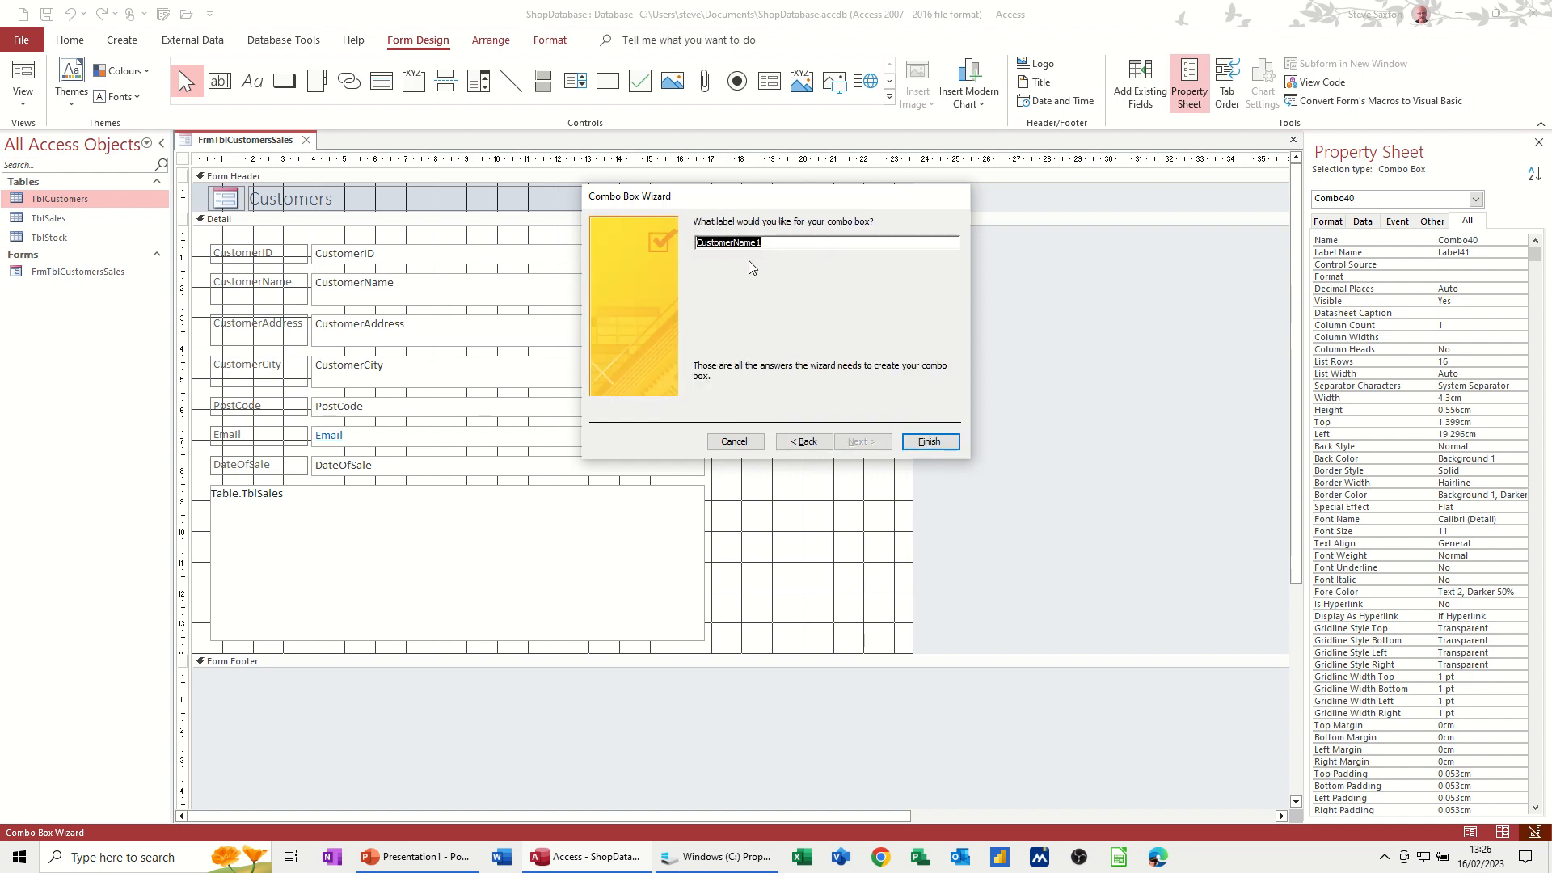
click(769, 244)
key(BackSpace)
key(BackSpace)
key(BackSpace)
key(BackSpace)
key(BackSpace)
key(BackSpace)
key(BackSpace)
key(BackSpace)
key(BackSpace)
key(BackSpace)
key(BackSpace)
key(BackSpace)
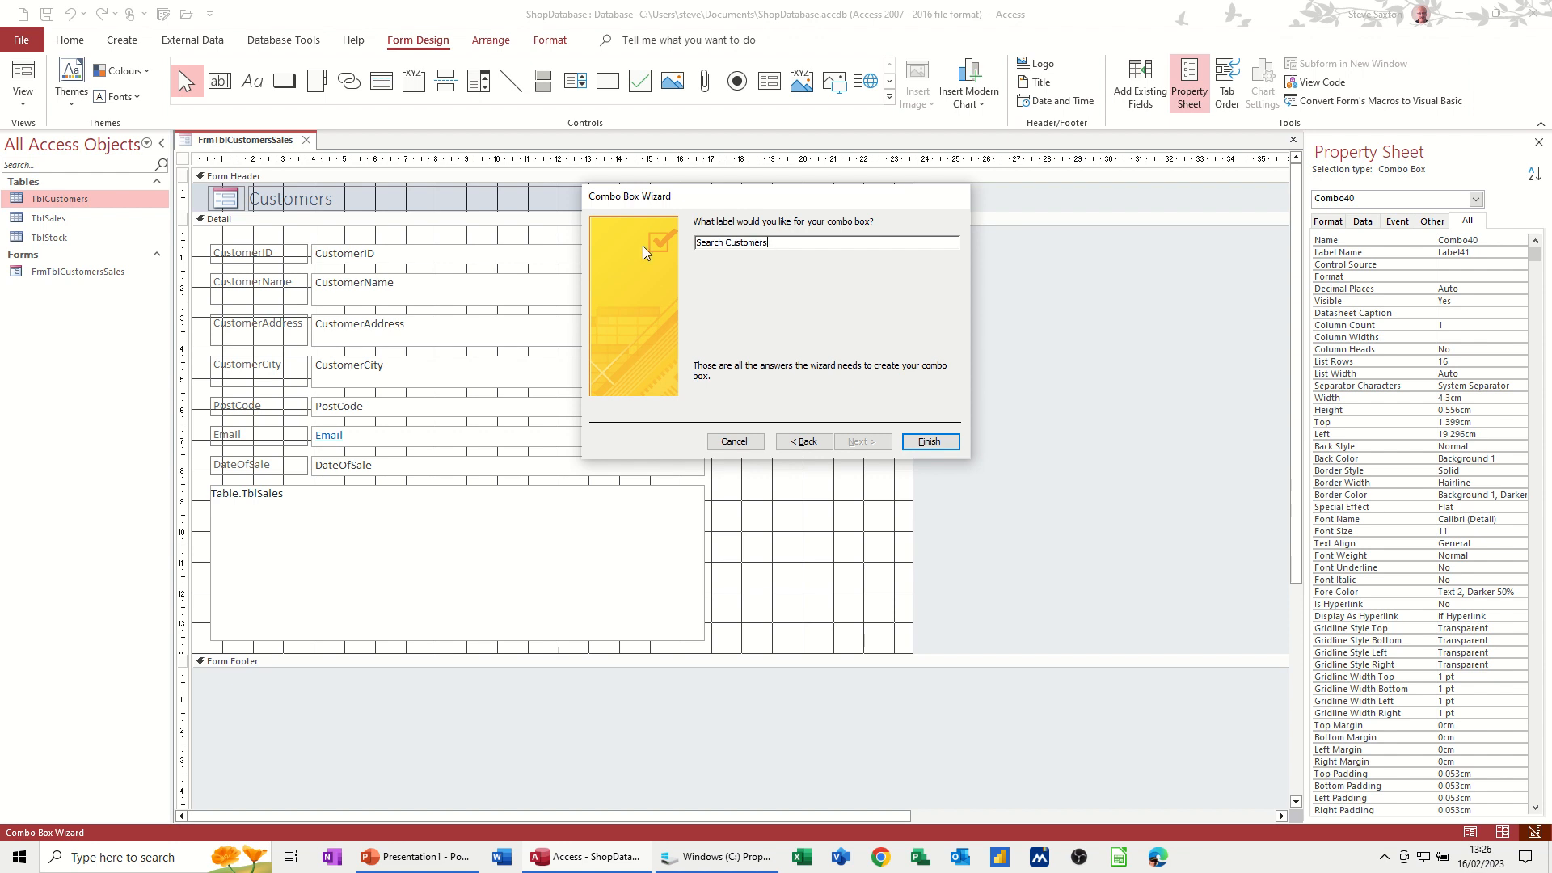
click(926, 442)
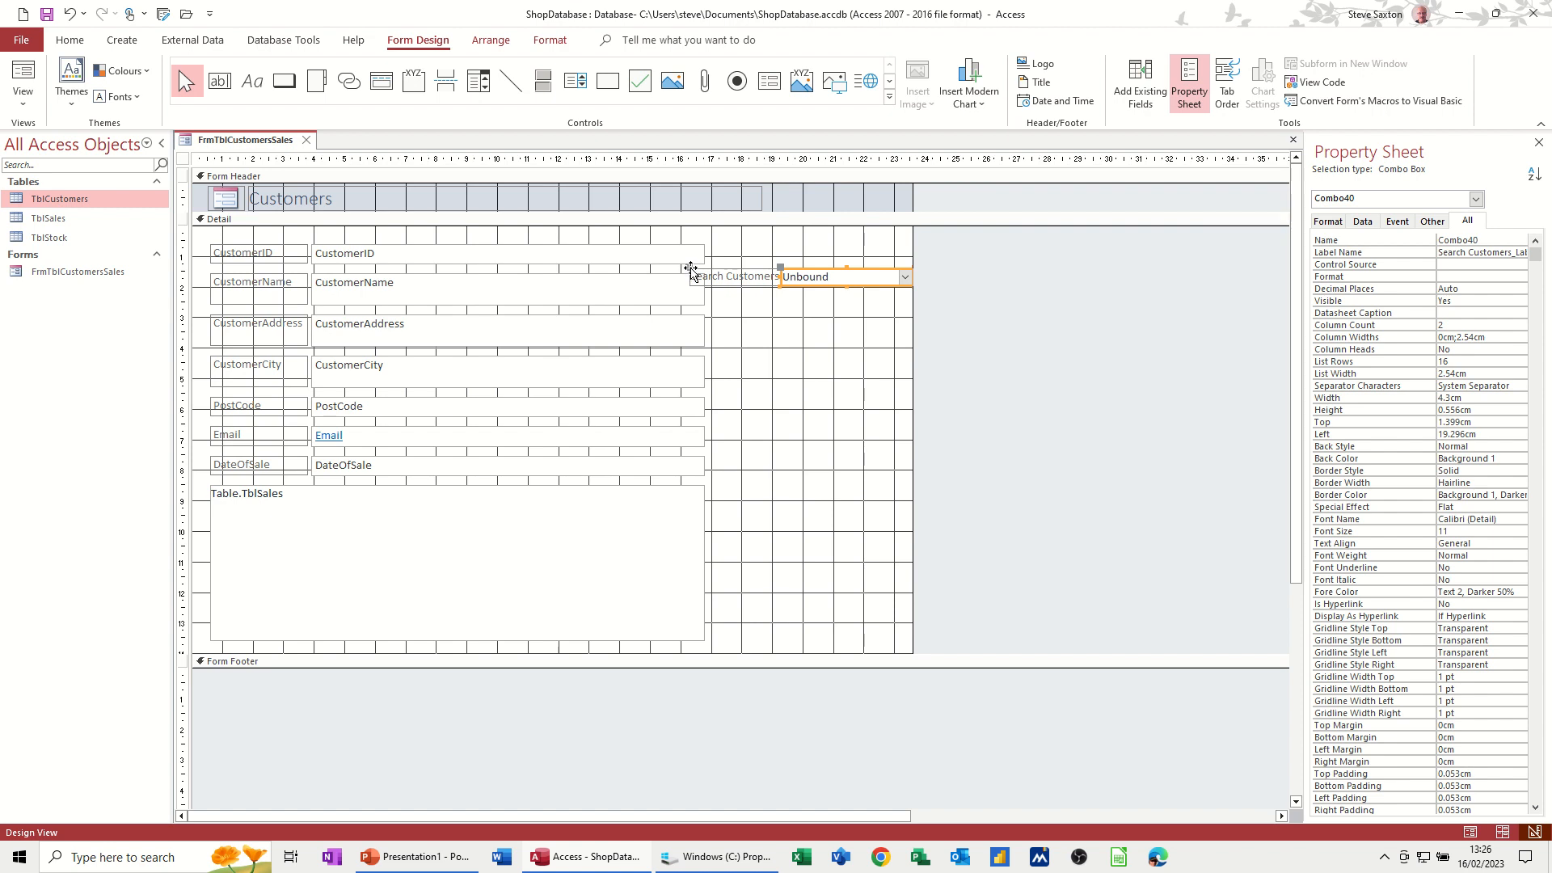
- Place the Search Customers label above its combo box and shift both to about 18 cm from the form's left edge
drag(690, 269, 780, 253)
click(804, 322)
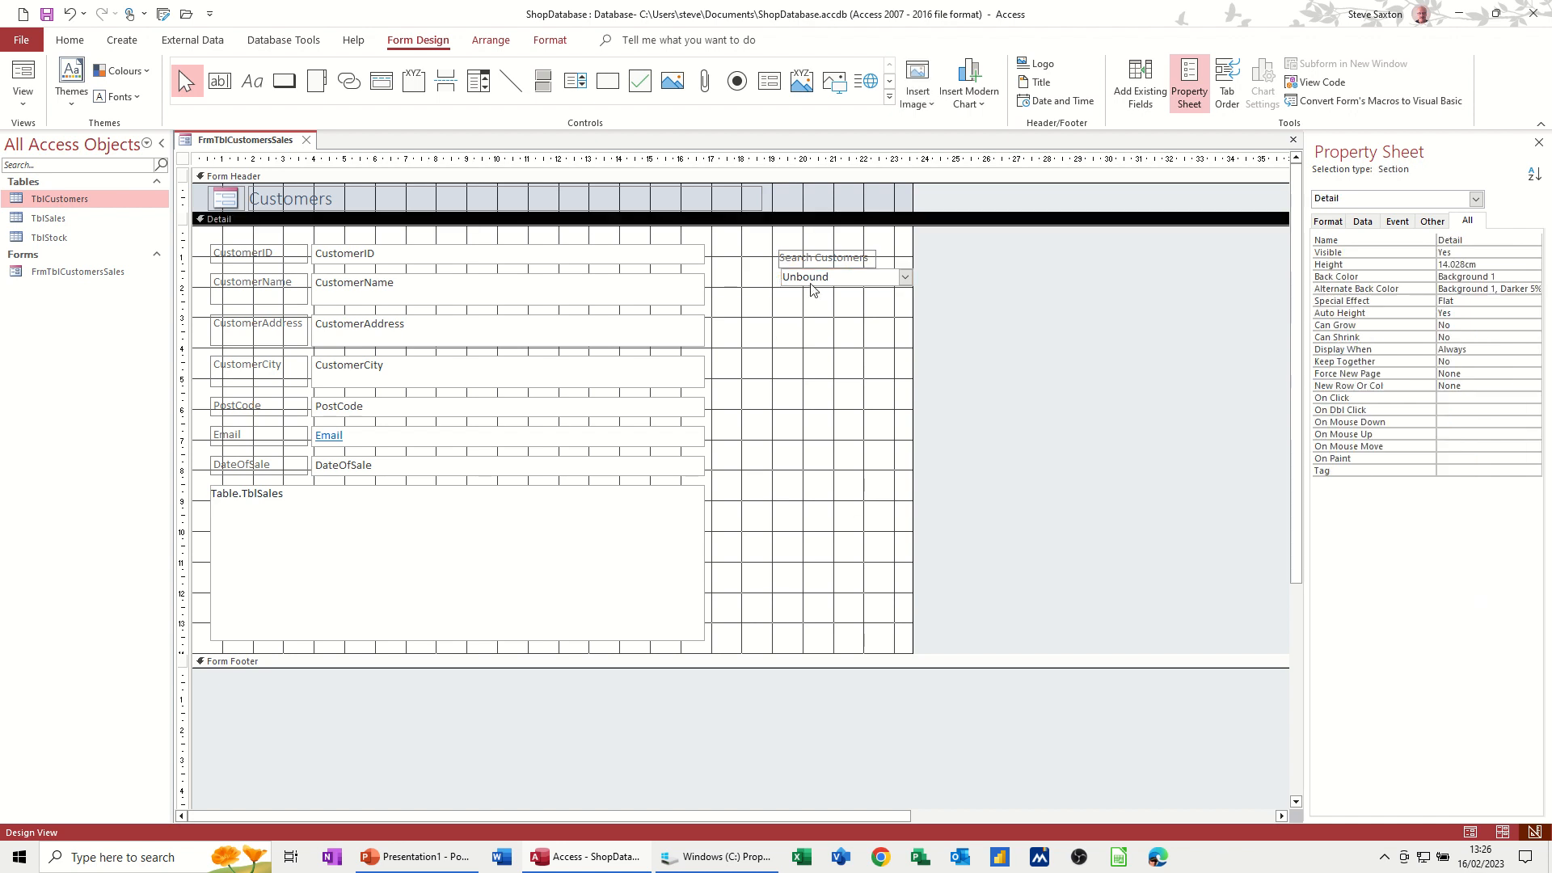
click(782, 256)
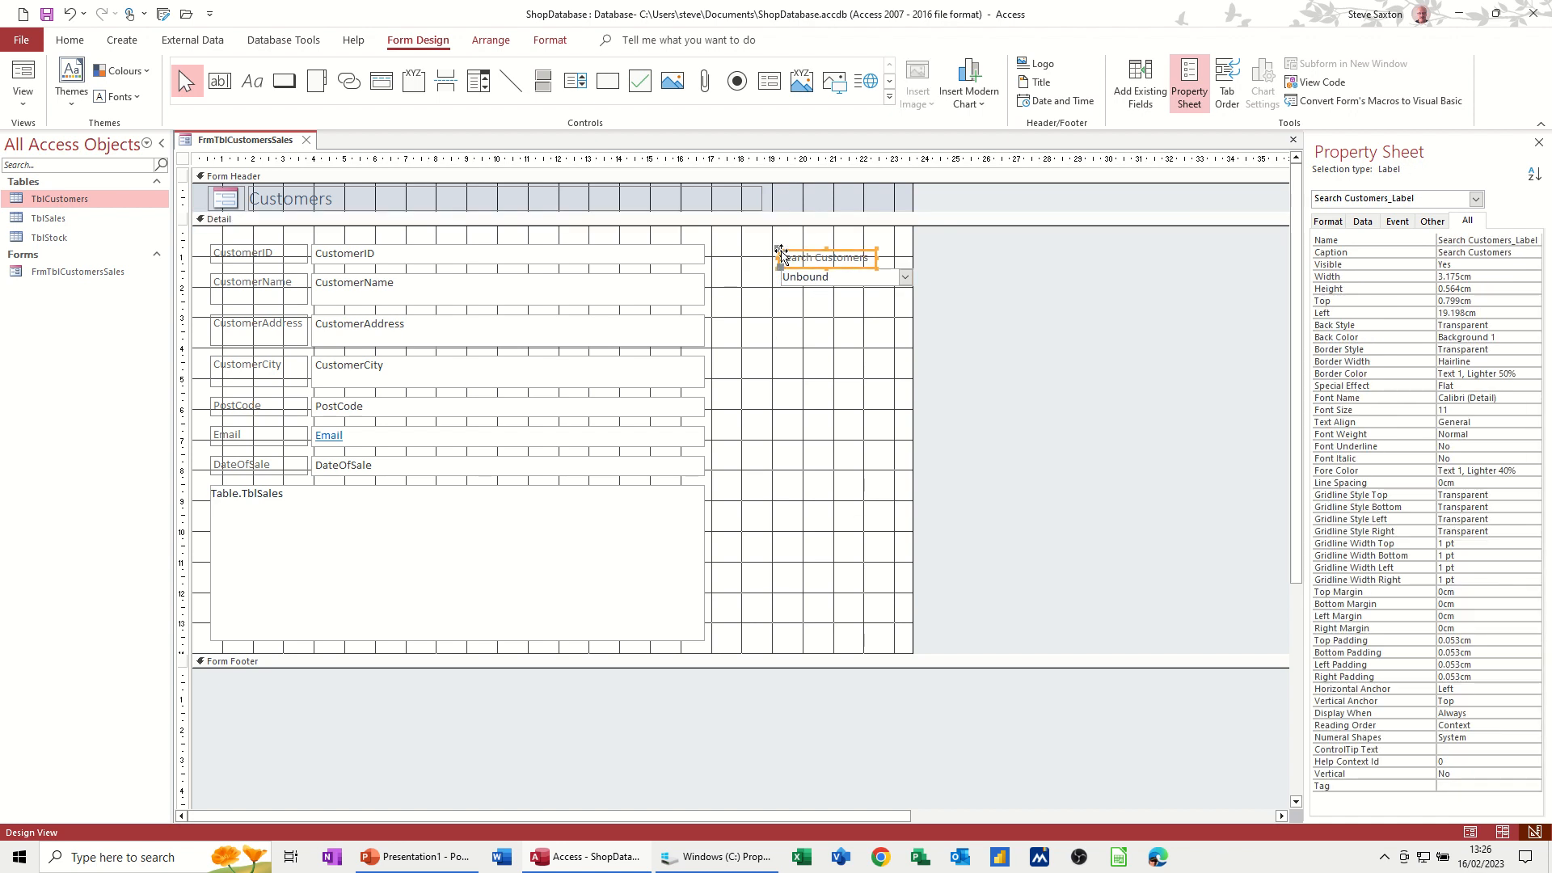
drag(783, 255, 768, 288)
click(797, 335)
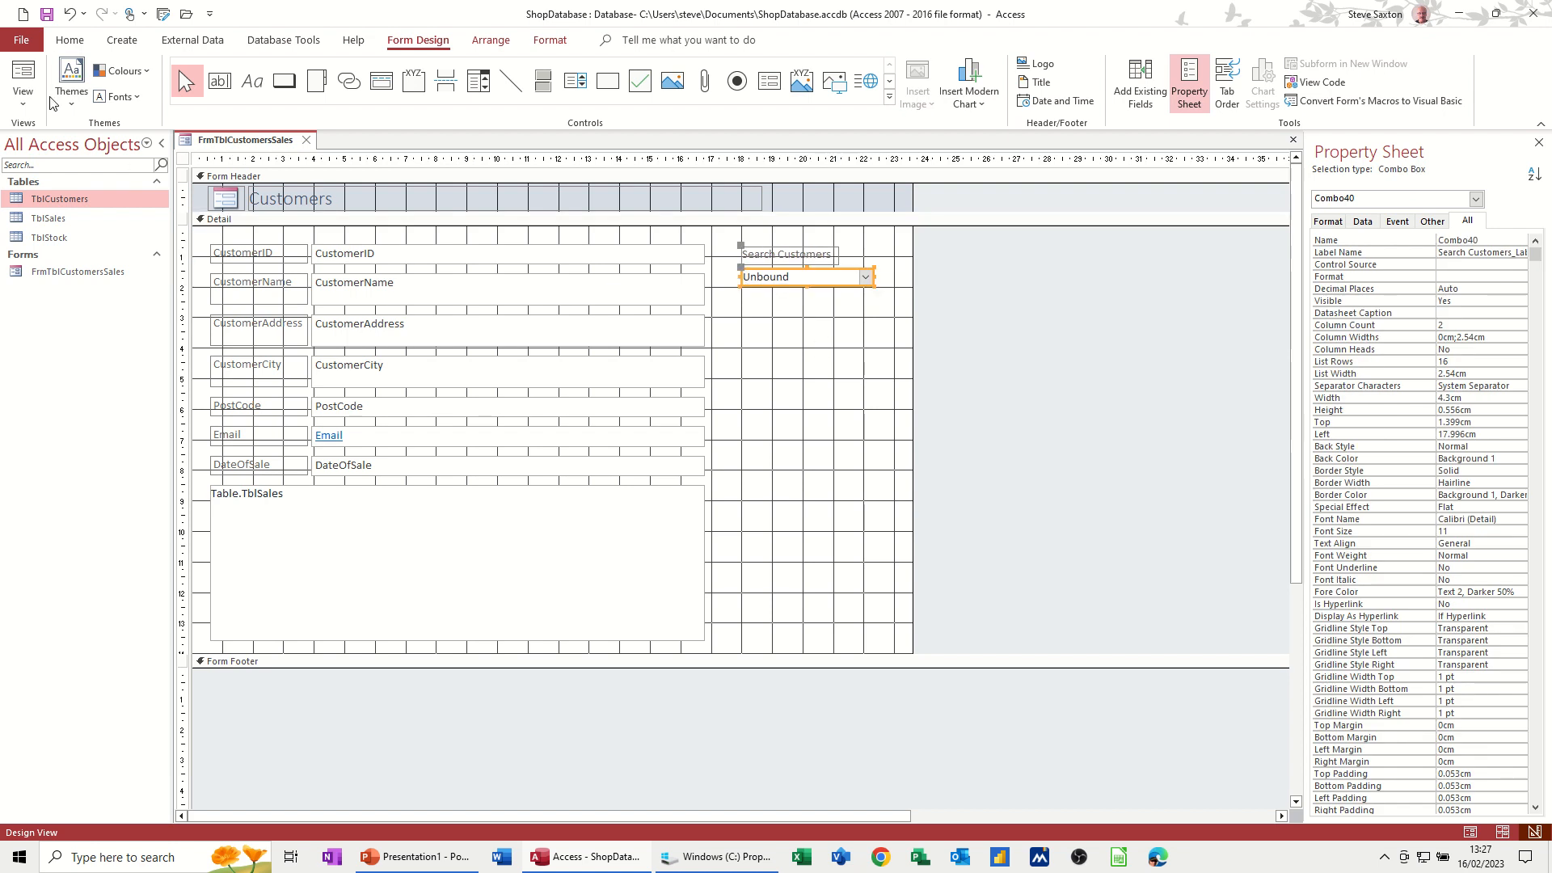
- Display the form in Form view and use the Search Customers combo box to find the fourth customer's record
click(23, 75)
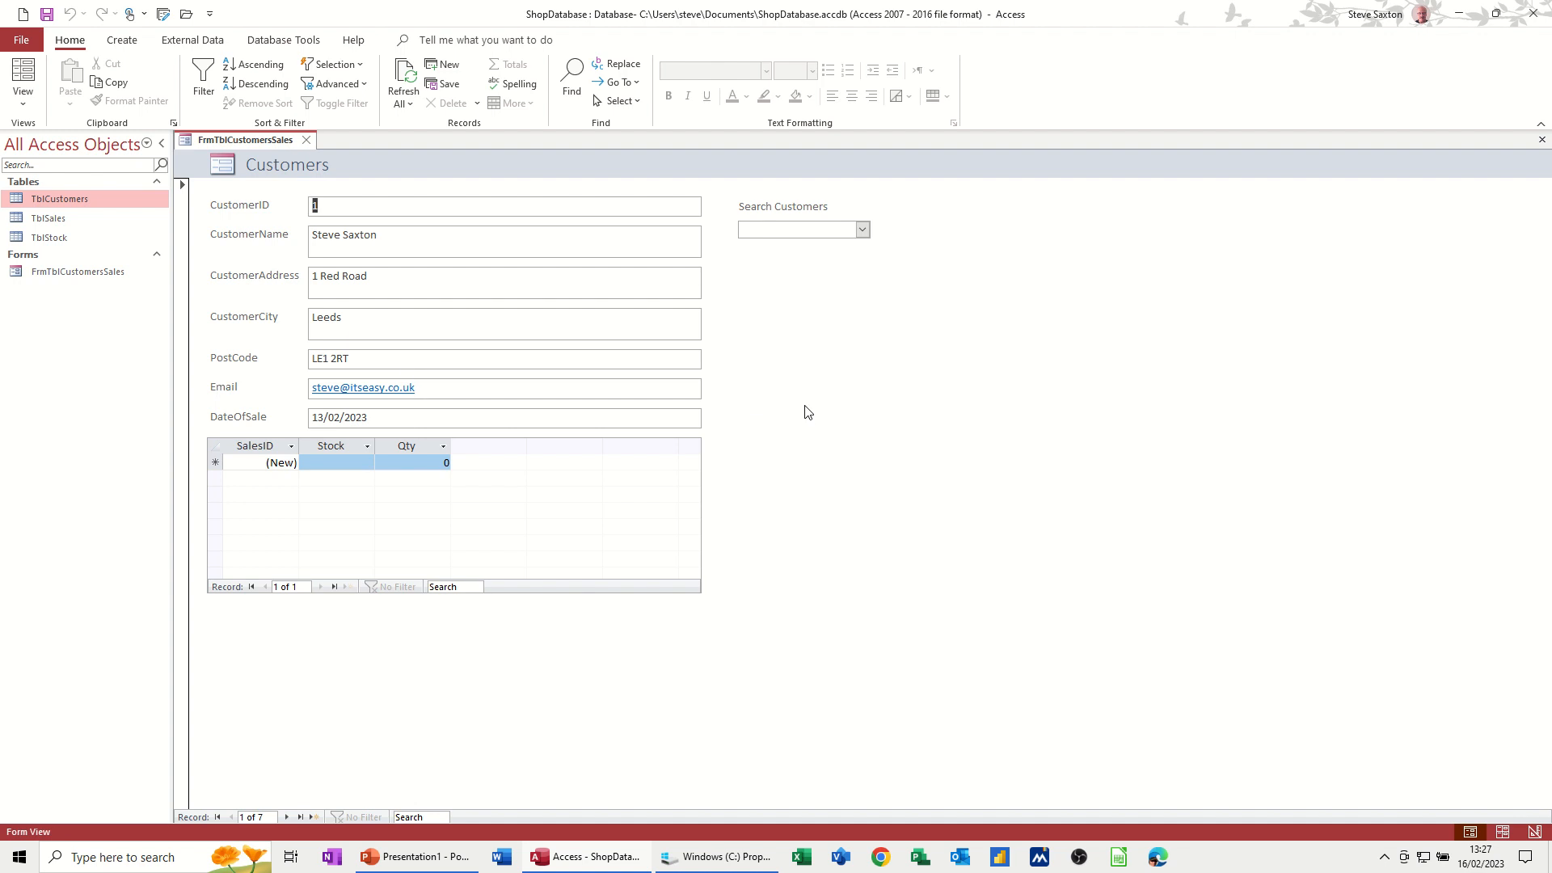
click(862, 230)
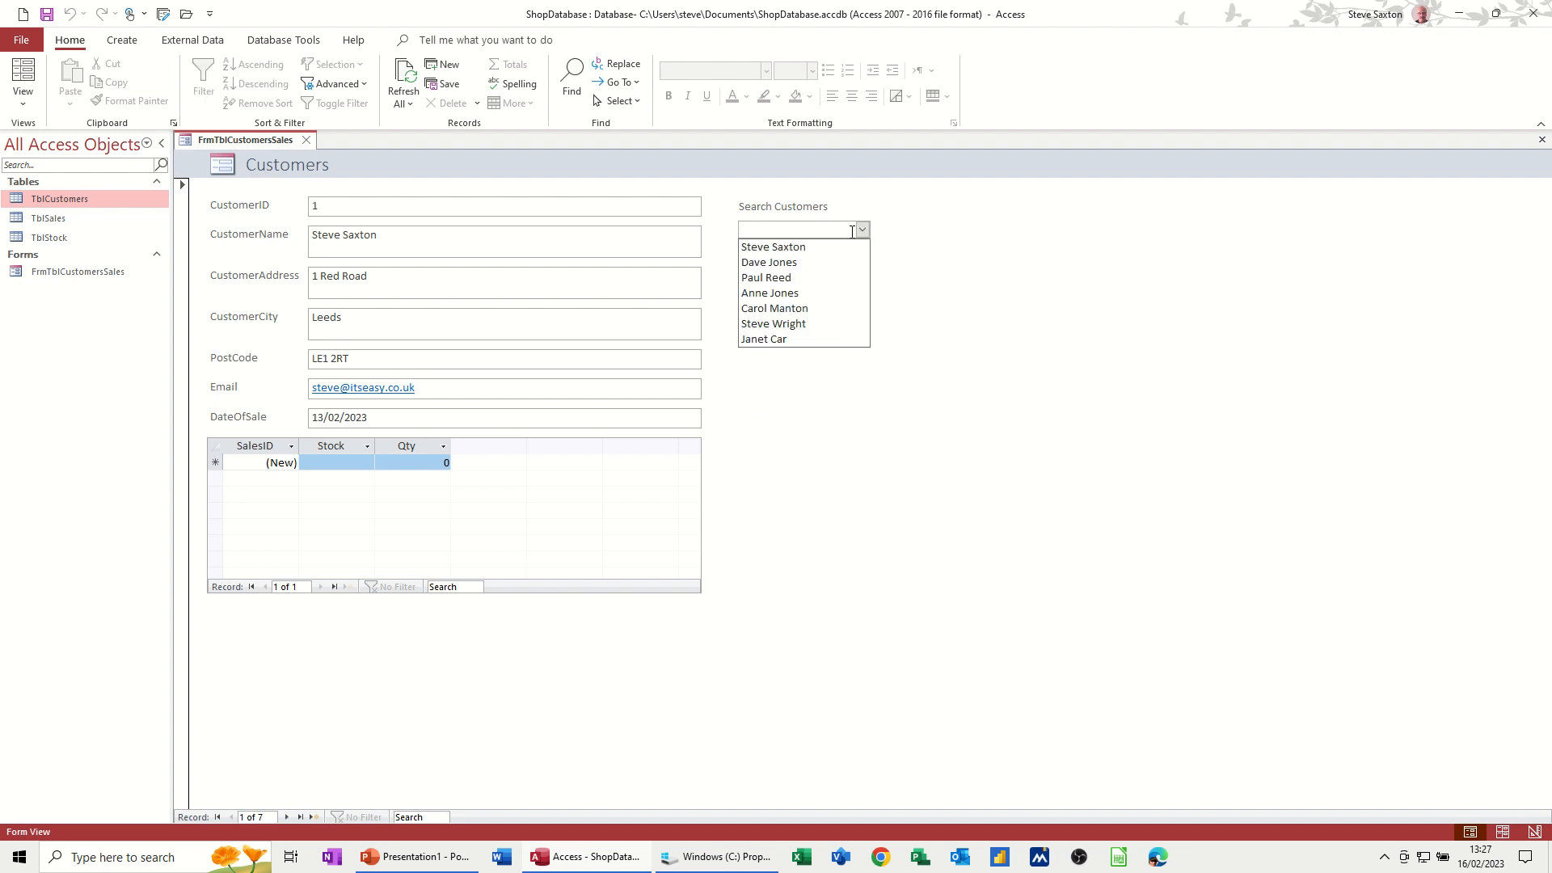
click(766, 294)
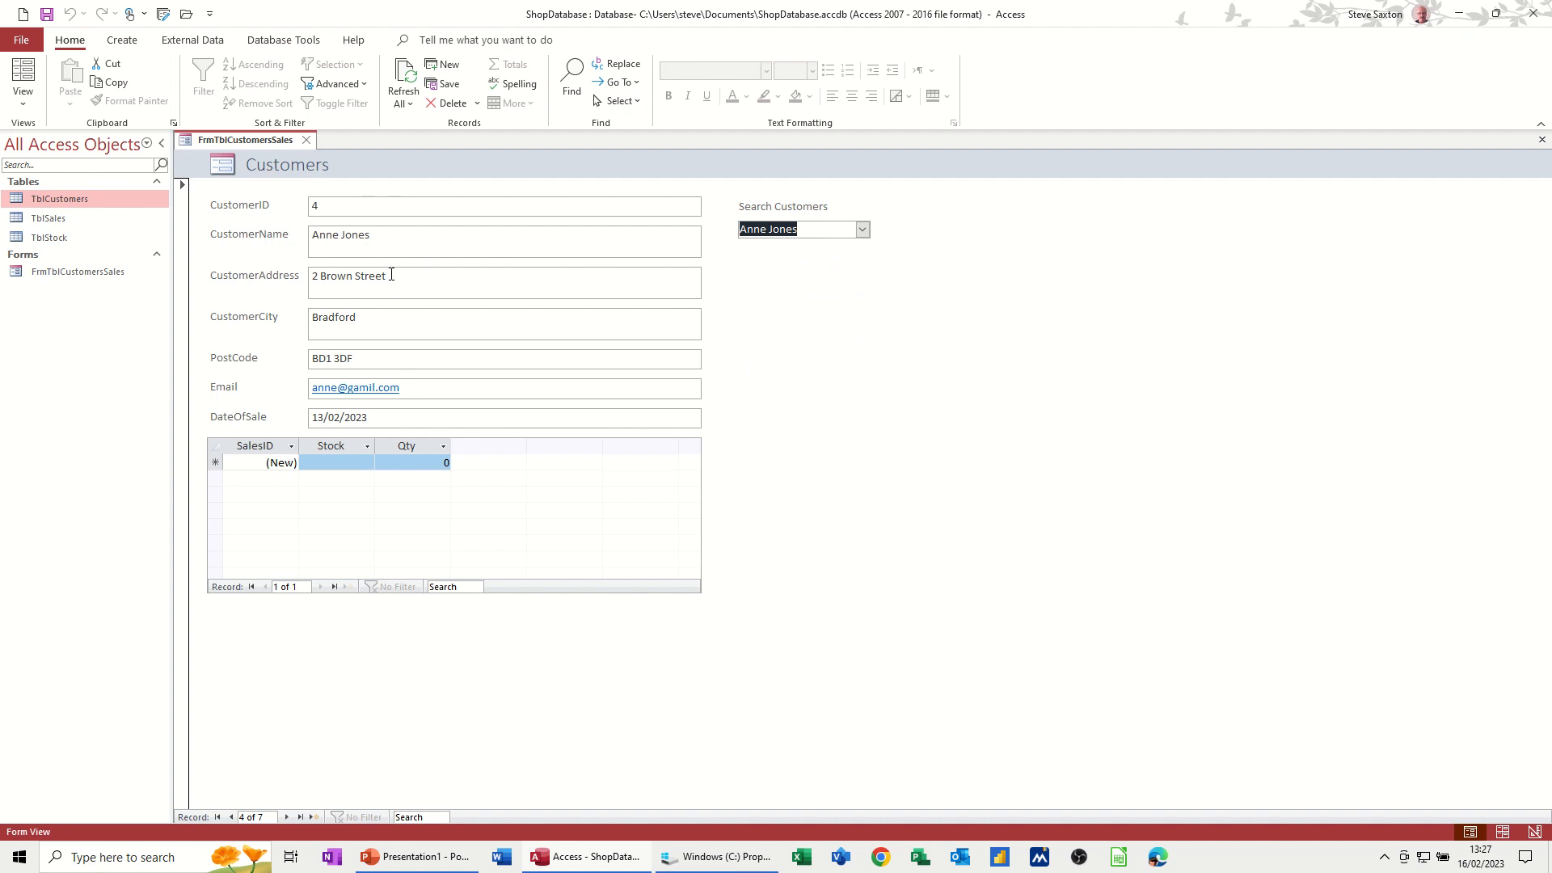
- Record a sale of Bread Buns with a quantity of 10 in the found customer's sales subform
key(Tab)
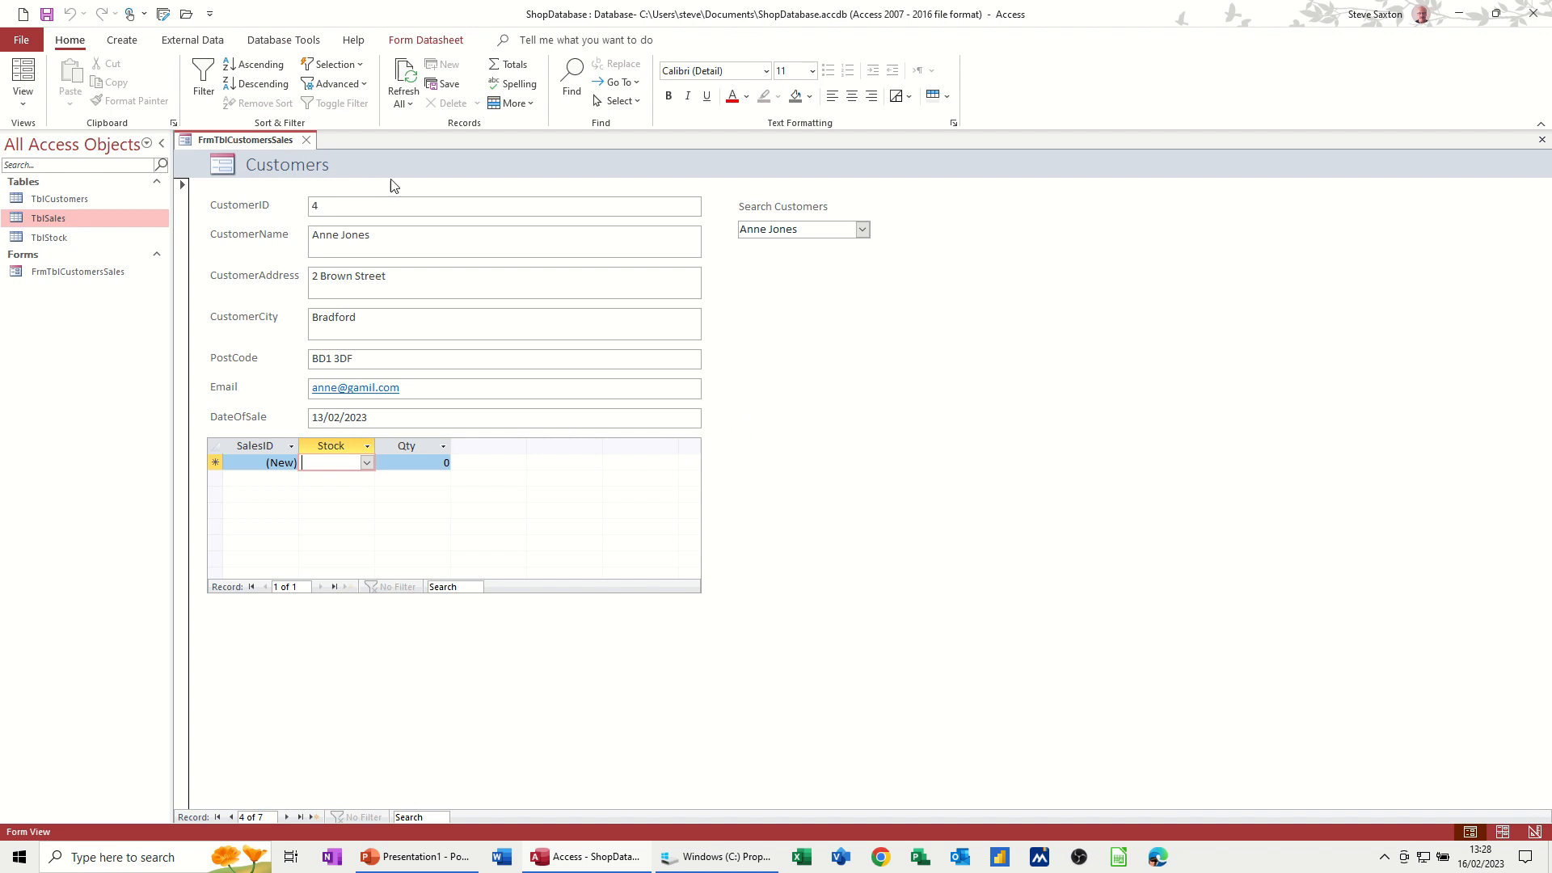
click(367, 463)
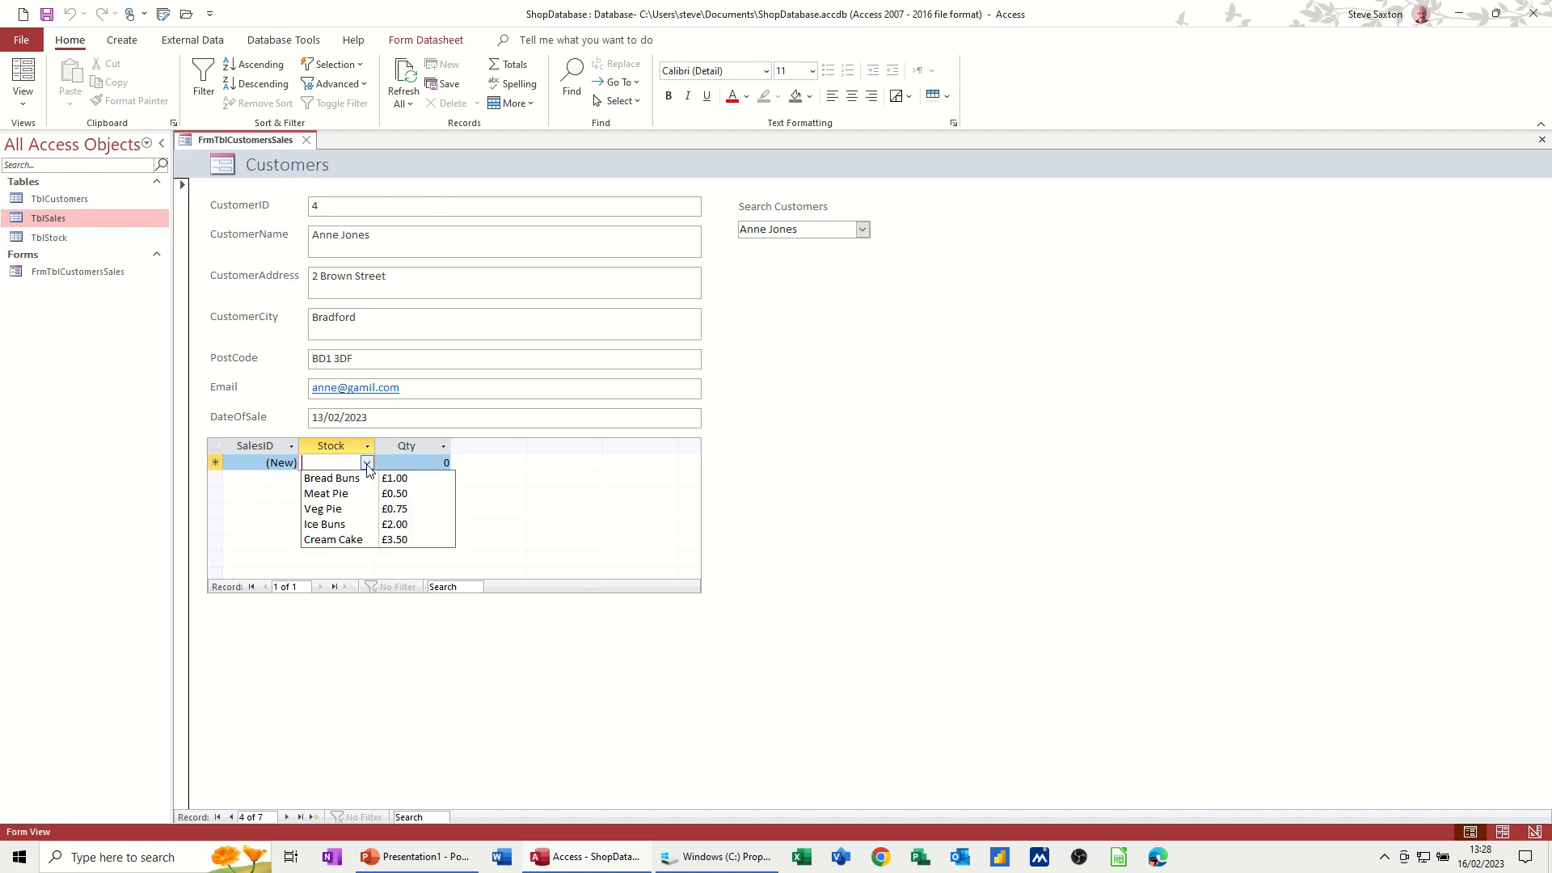
click(353, 479)
click(417, 467)
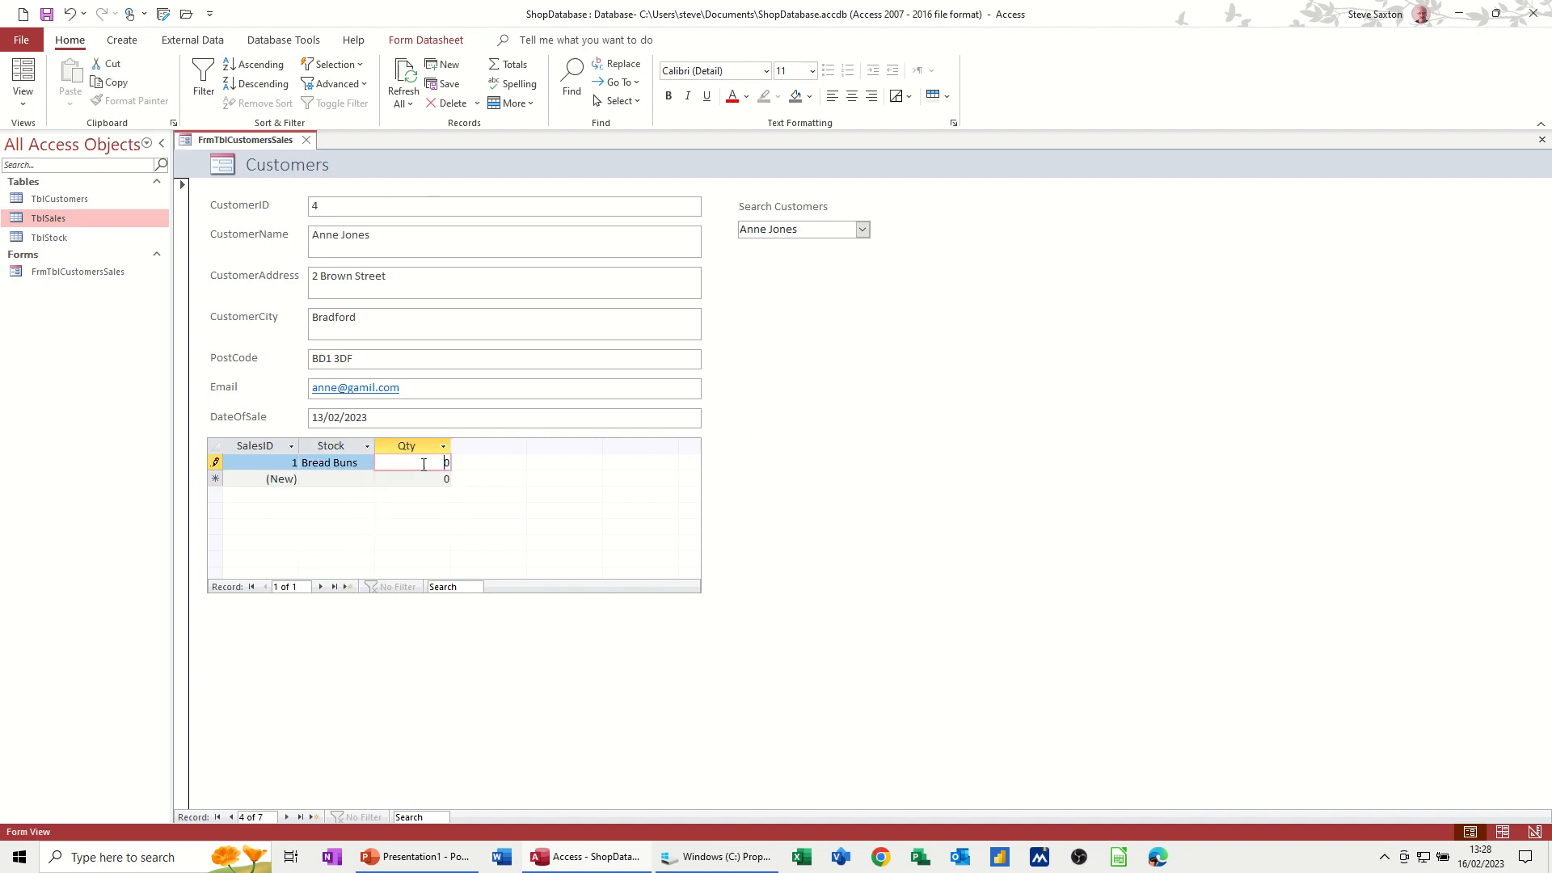
text(1)
click(405, 477)
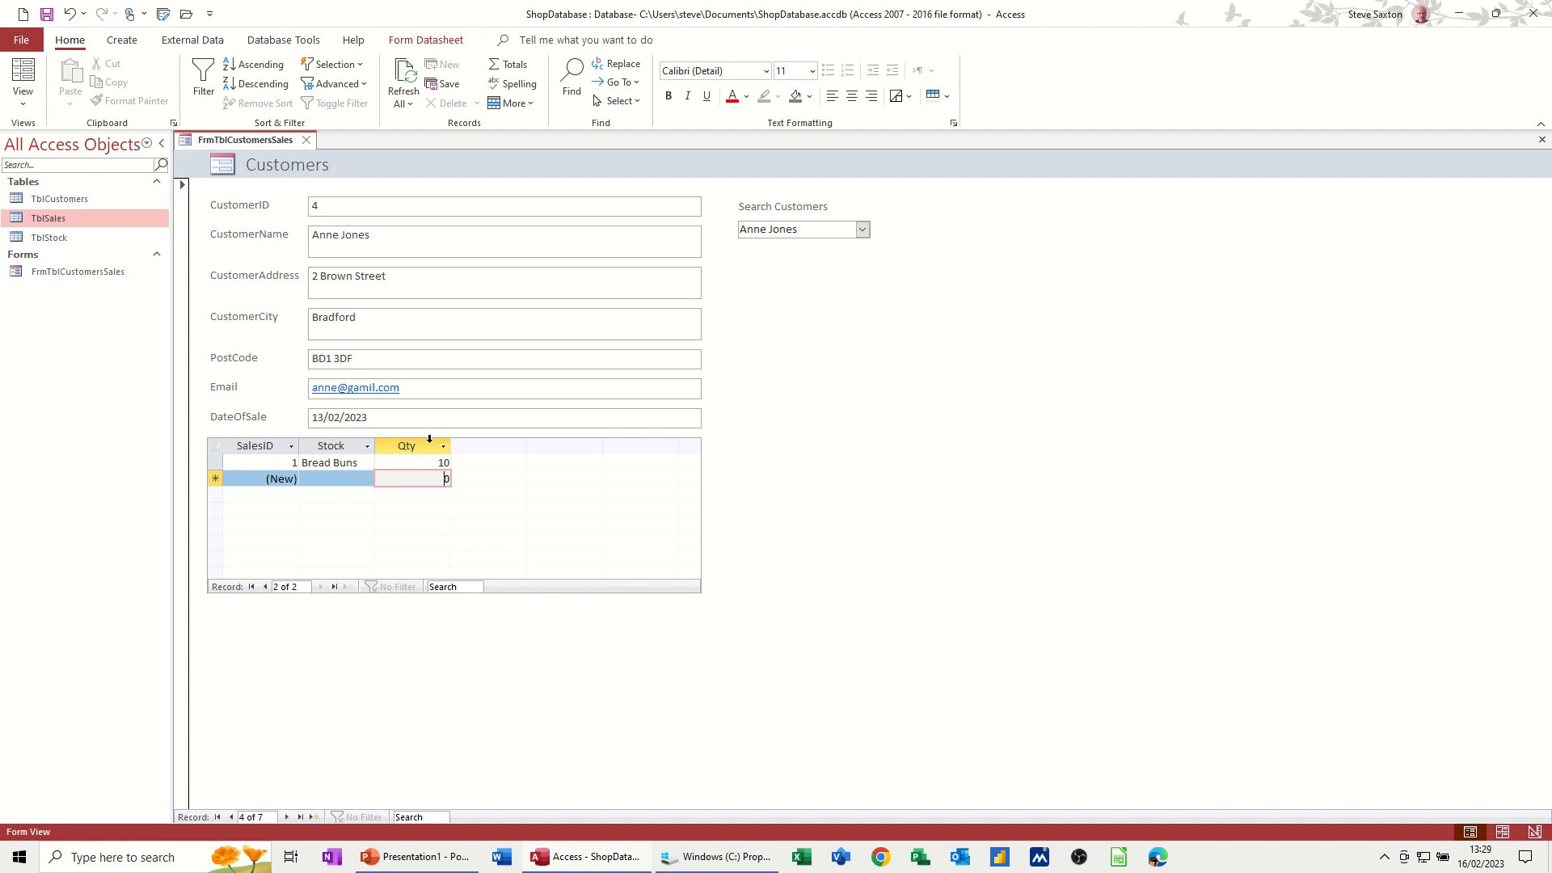
- Save and close the FrmTblCustomersSales form, and check the new sale's record in TblSales
click(308, 140)
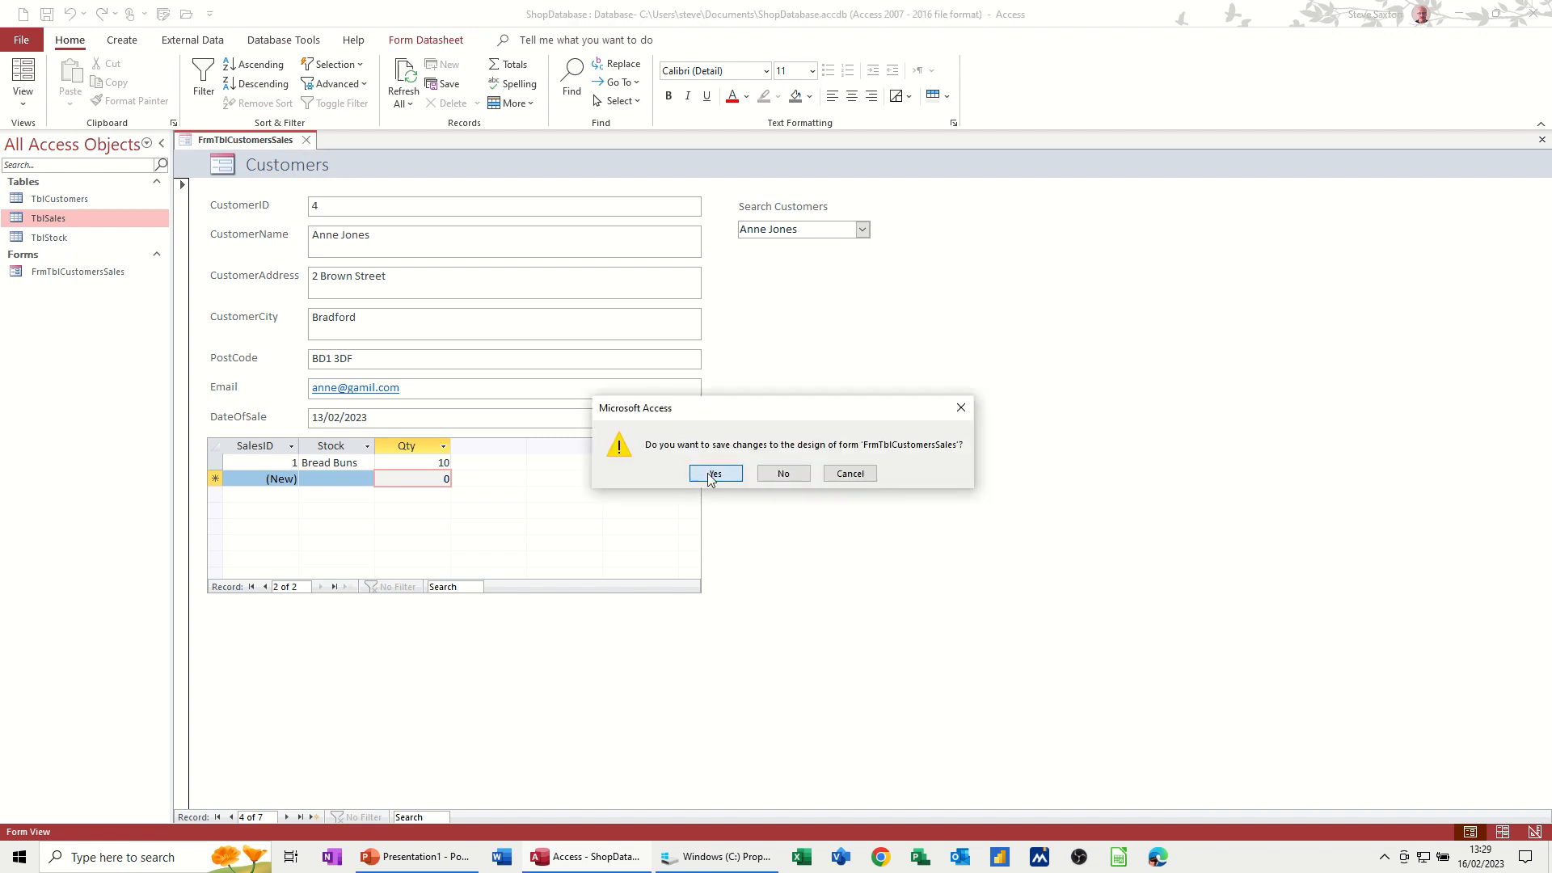
click(702, 472)
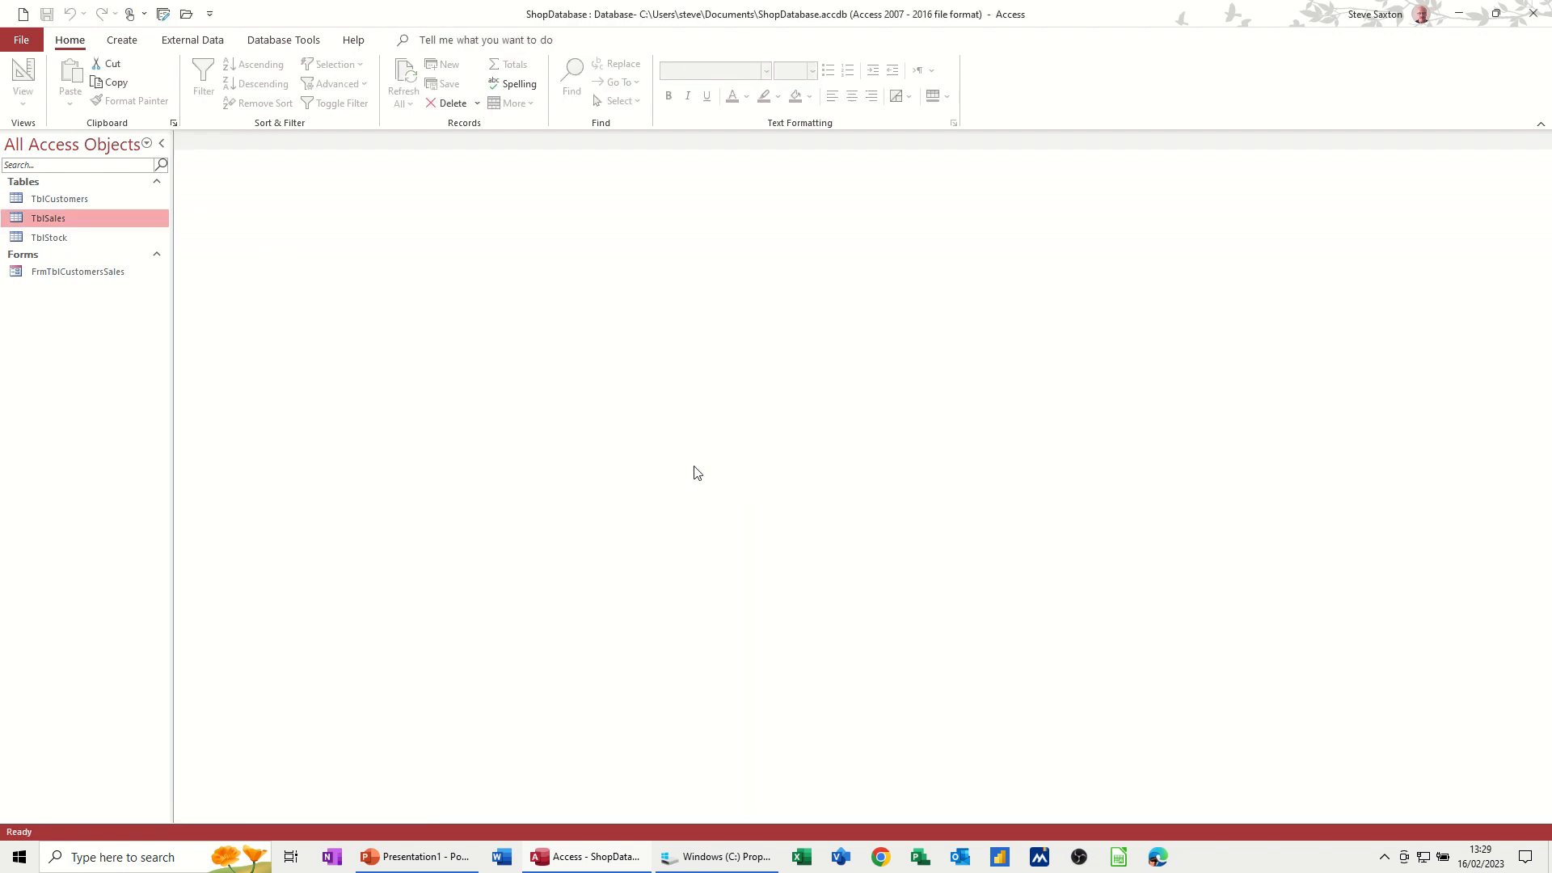
double_click(66, 216)
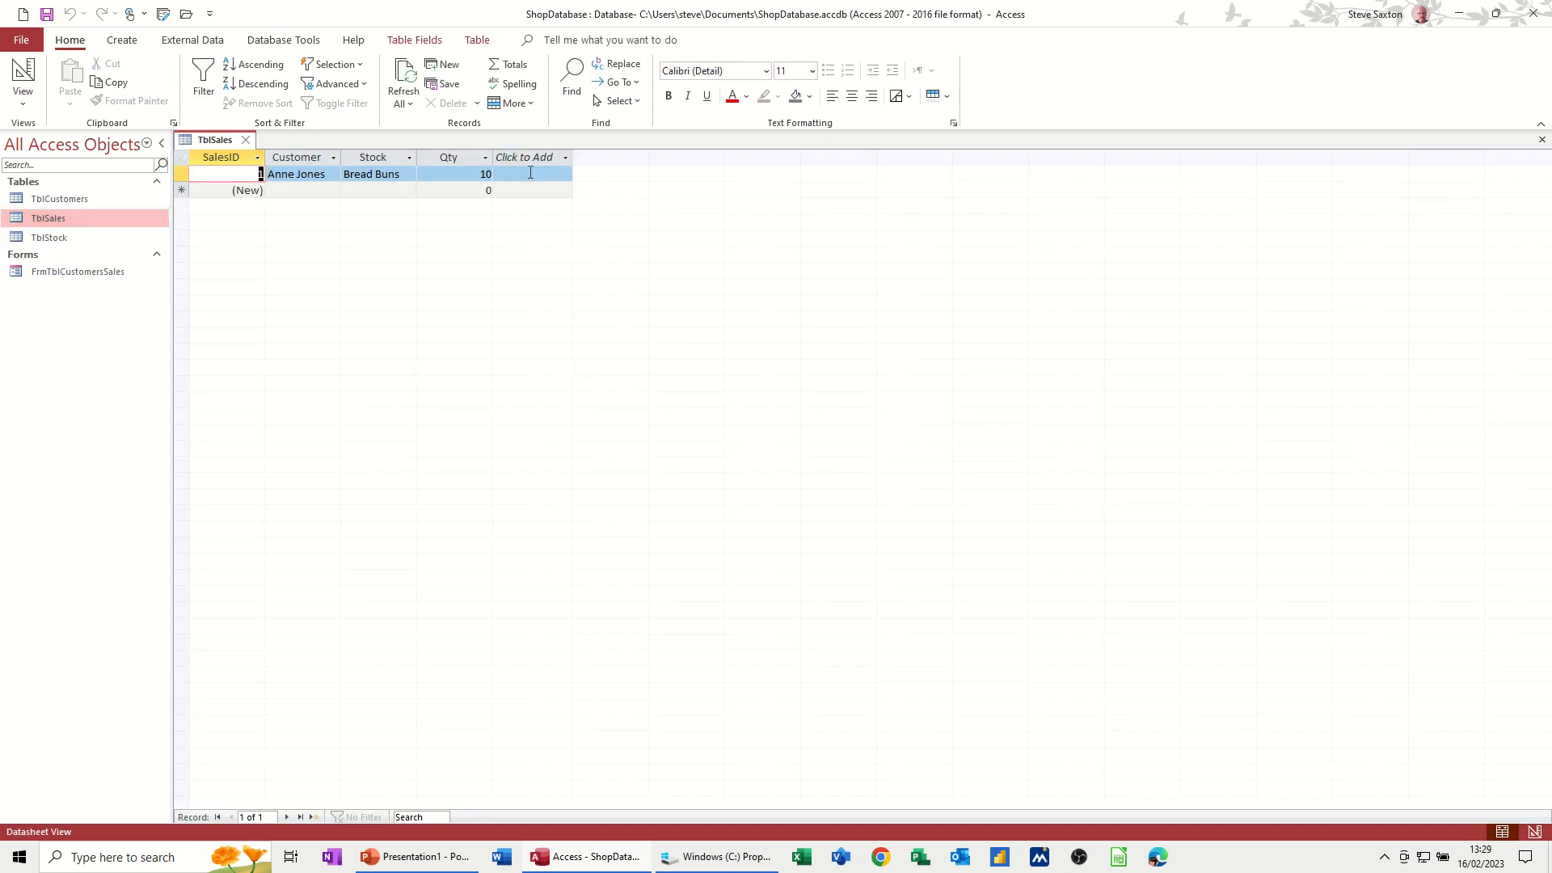
click(247, 141)
- Permanently delete the DateOfSale field from the TblCustomers design, and save and close the table
click(61, 200)
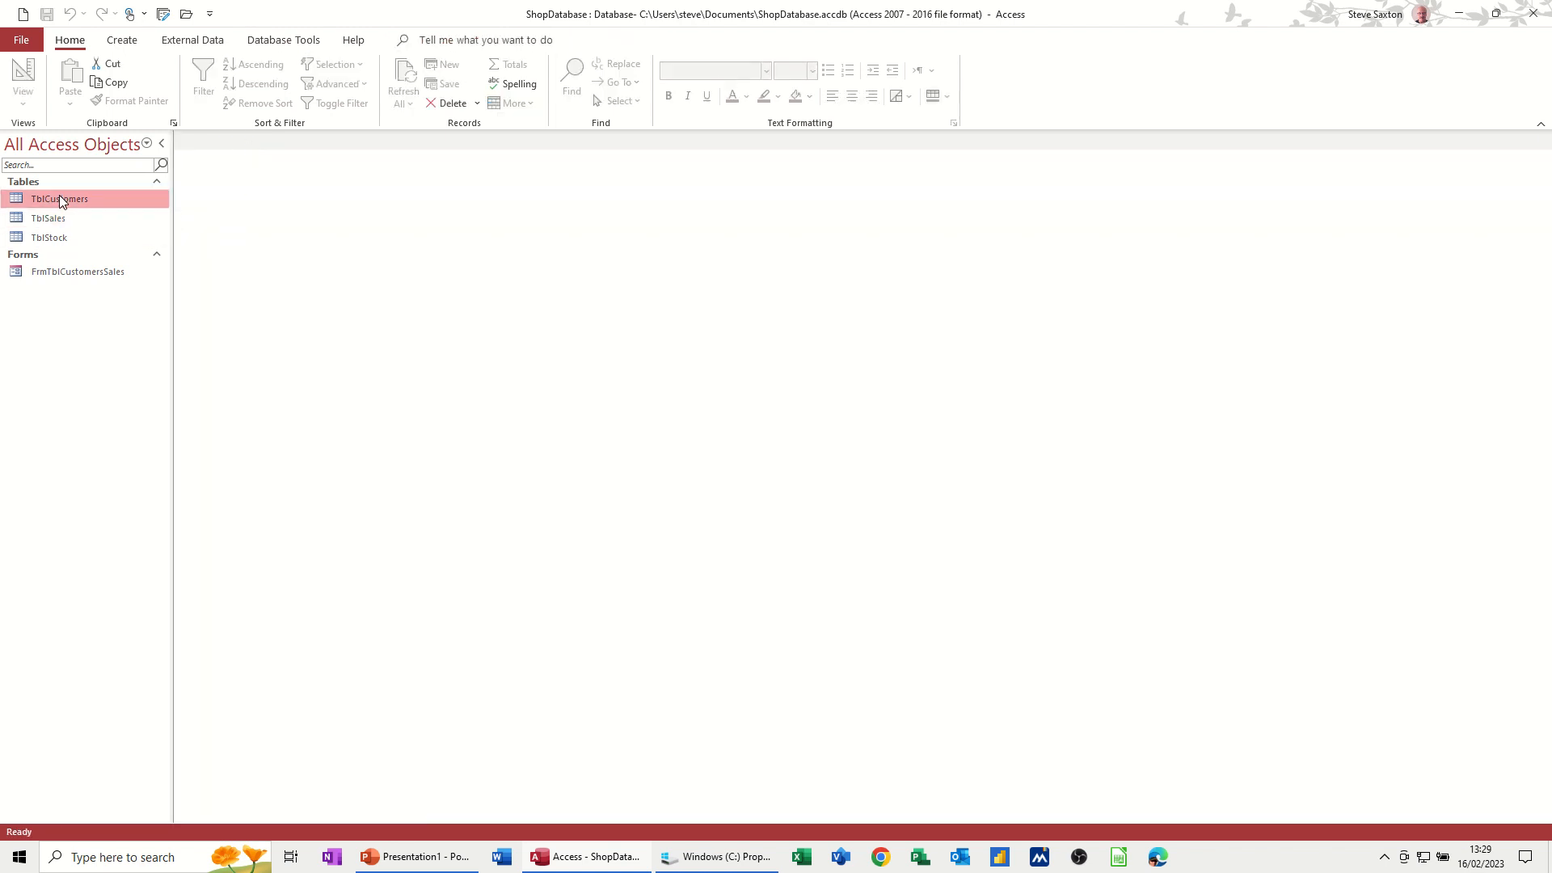
right_click(60, 195)
click(90, 226)
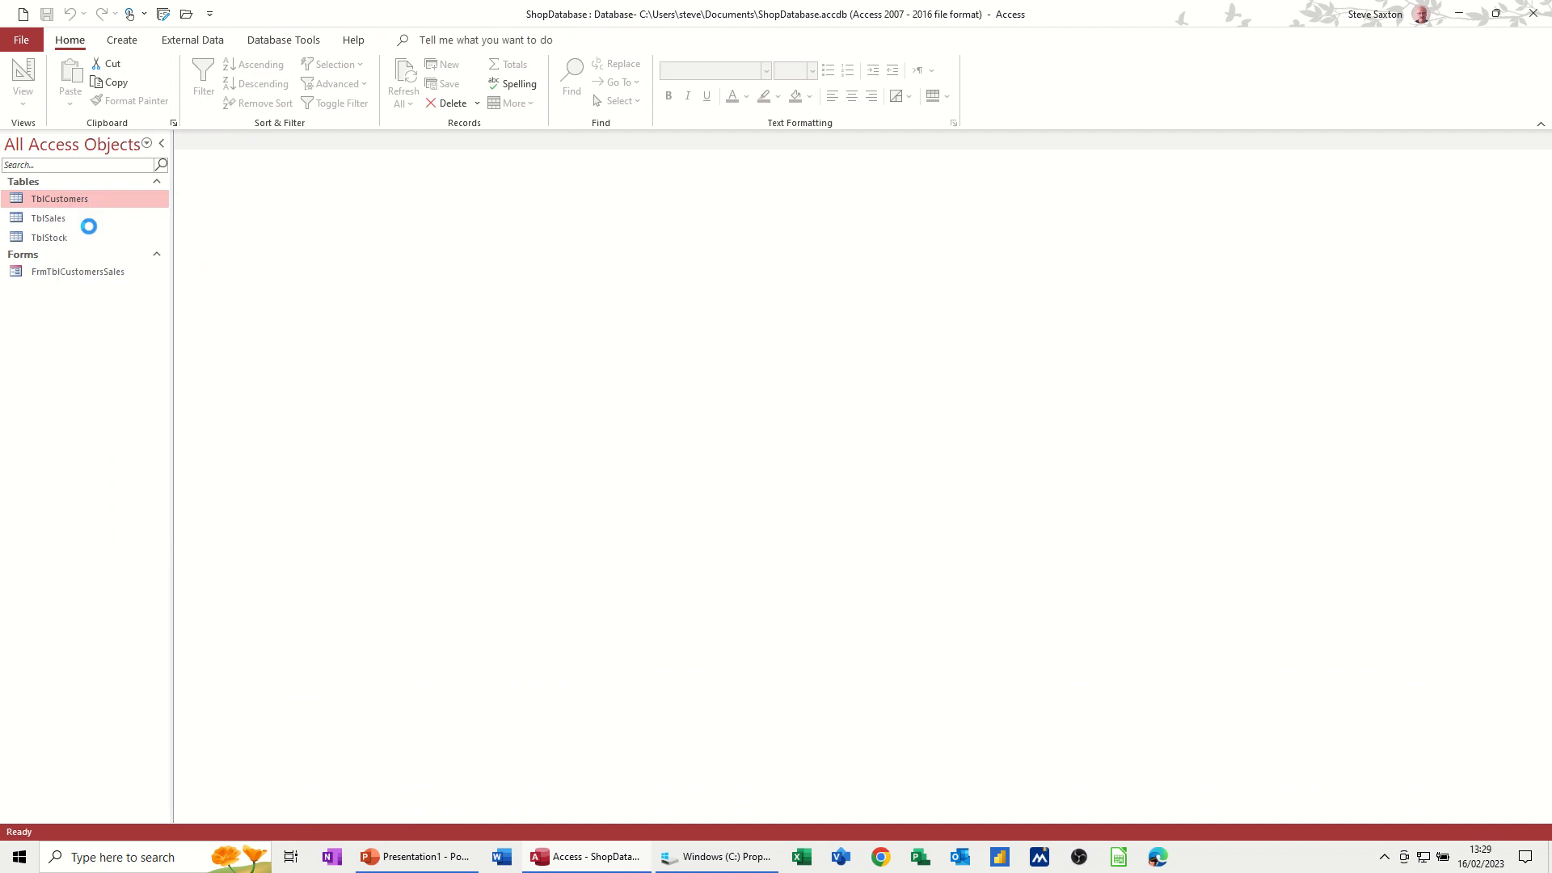
click(183, 264)
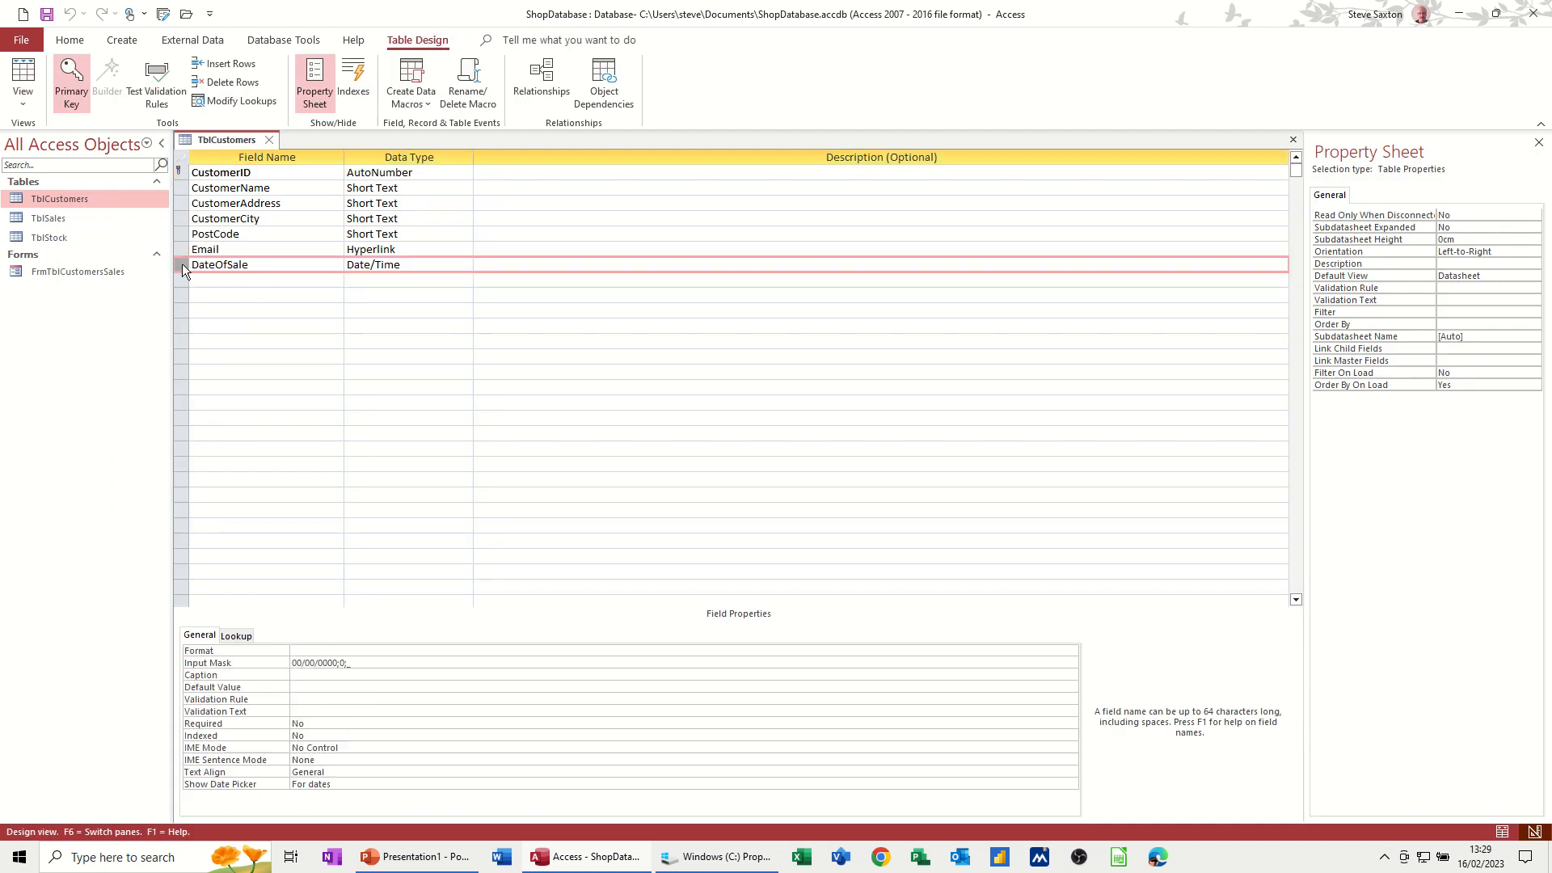
key(Delete)
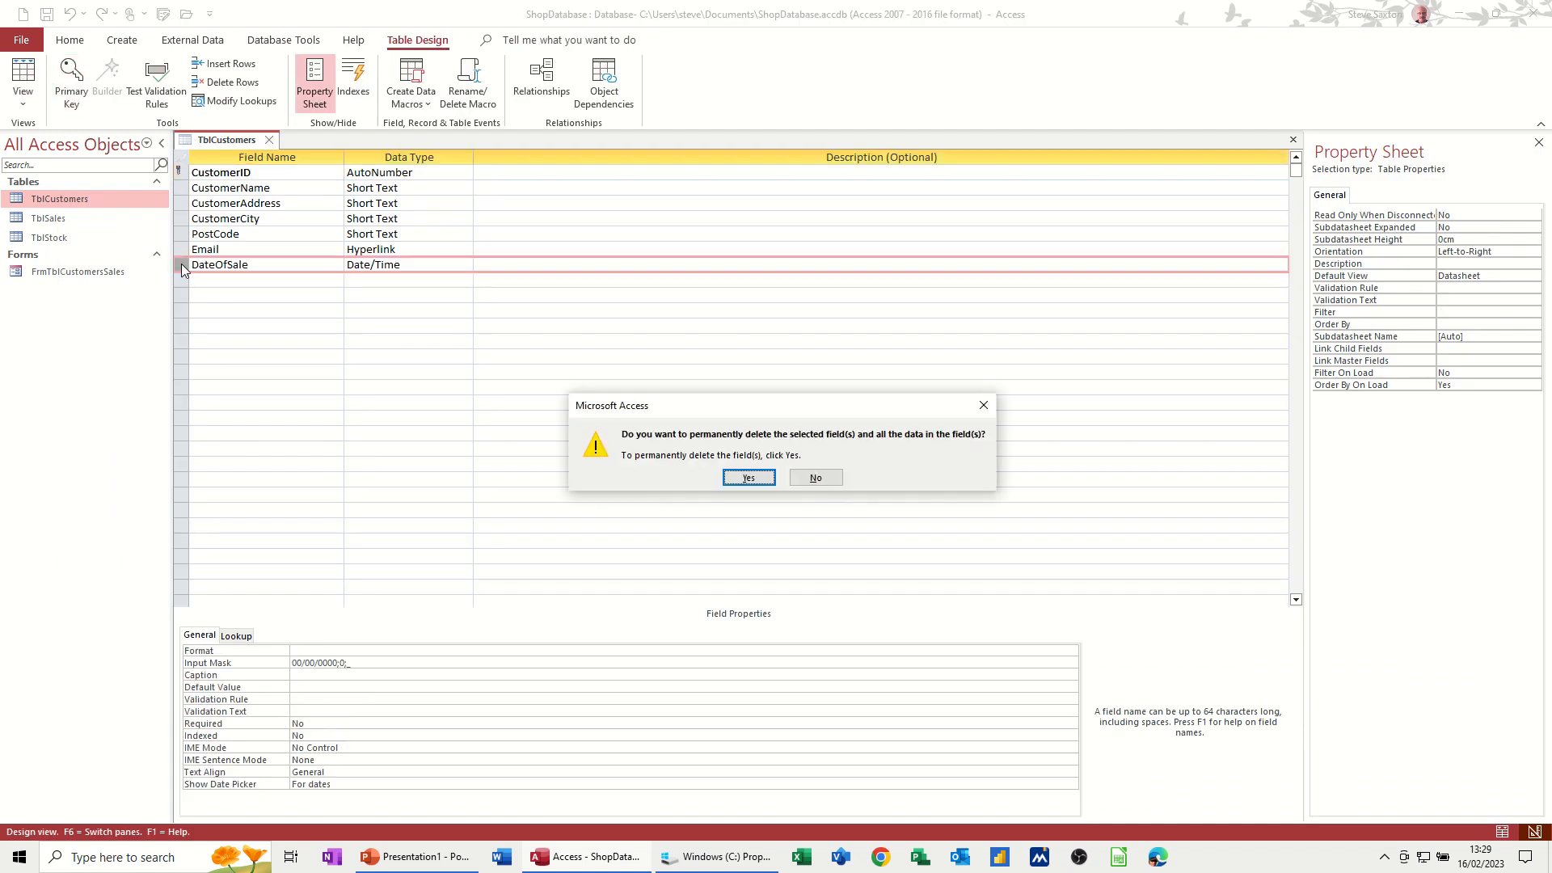
click(749, 479)
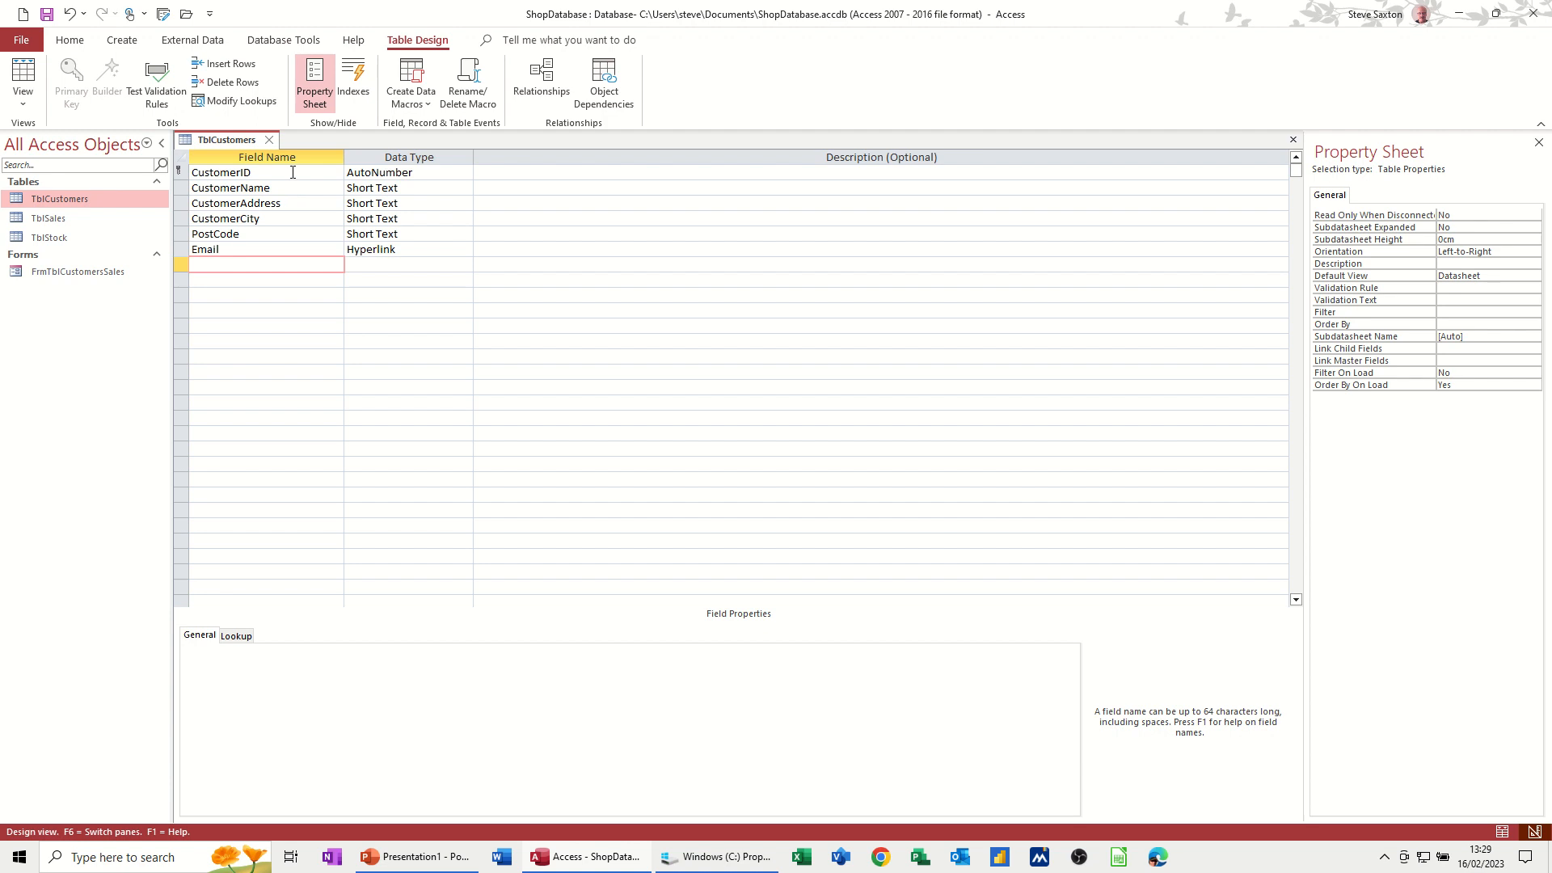
click(270, 140)
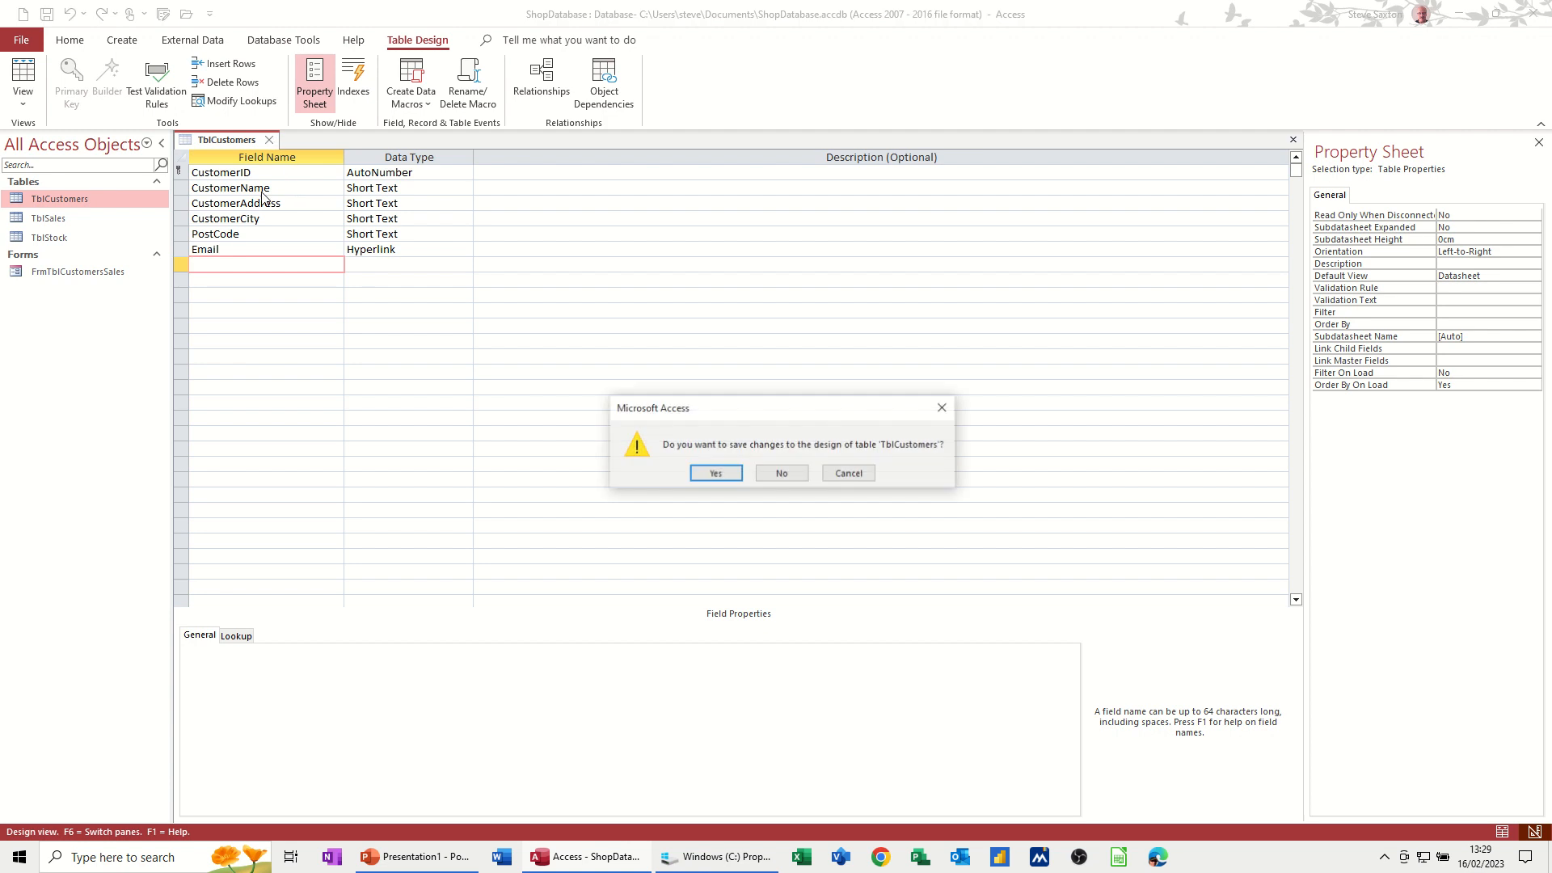
click(722, 480)
- Add a DateofSale field with the Date/Time data type below Qty in the TblSales design
right_click(61, 218)
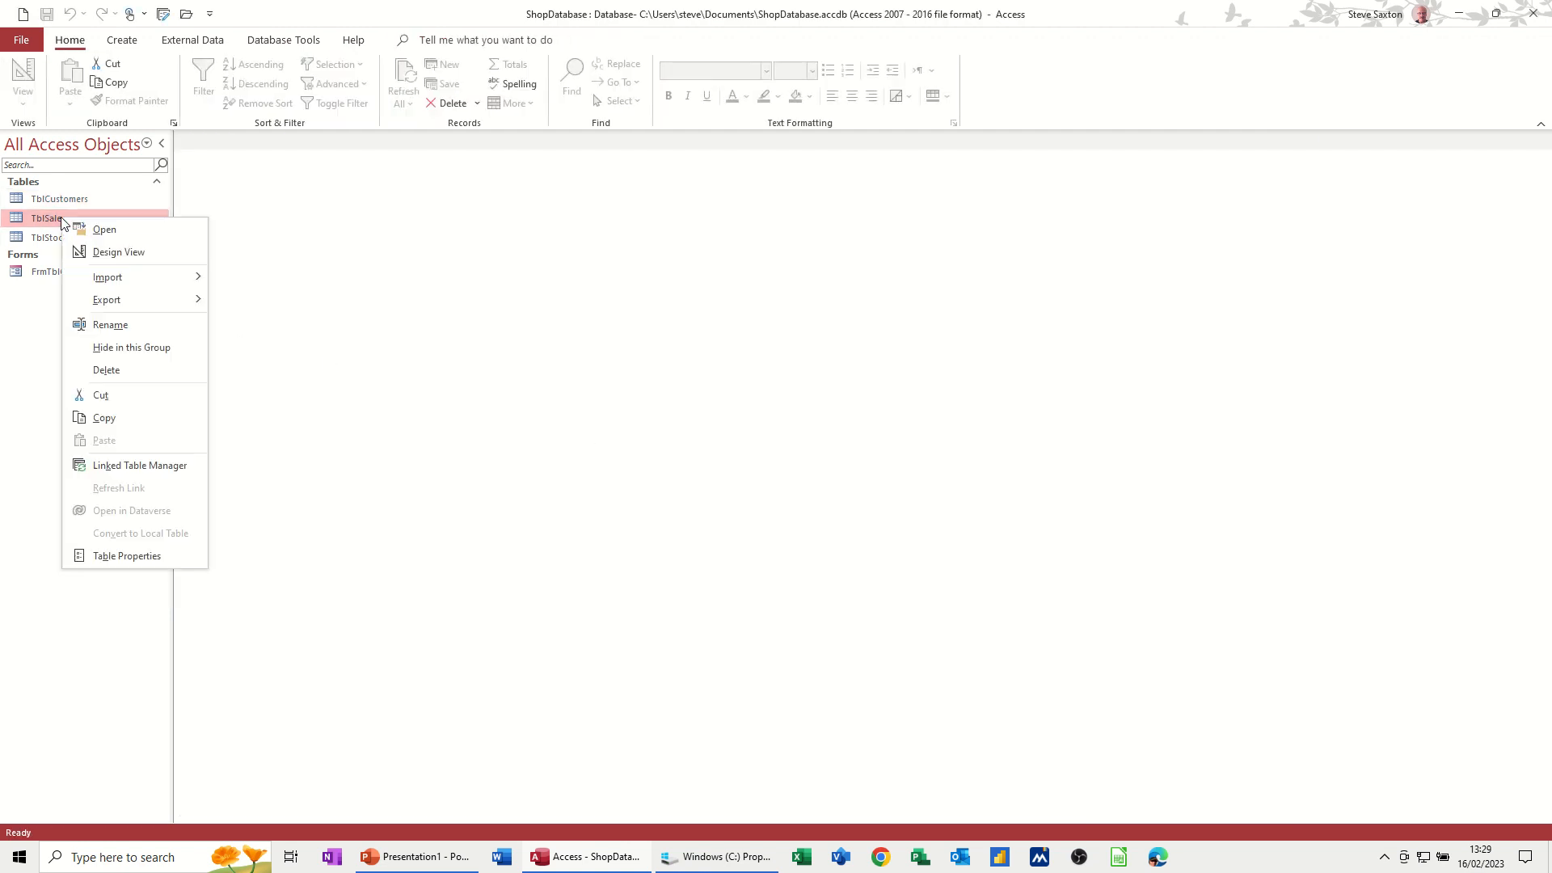
click(113, 251)
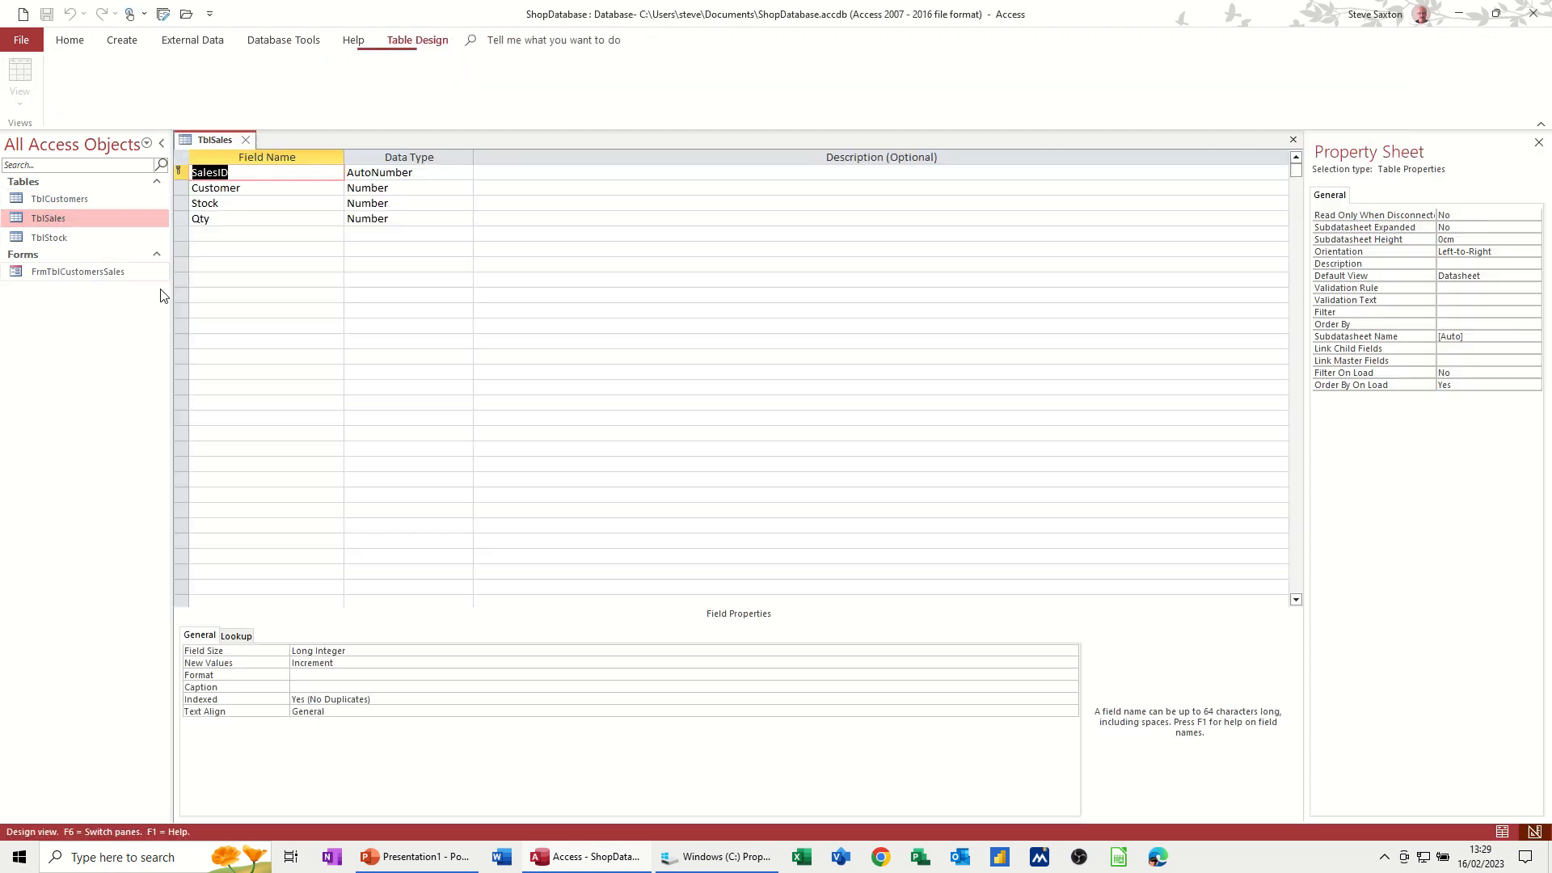
click(224, 235)
text(DateofSale)
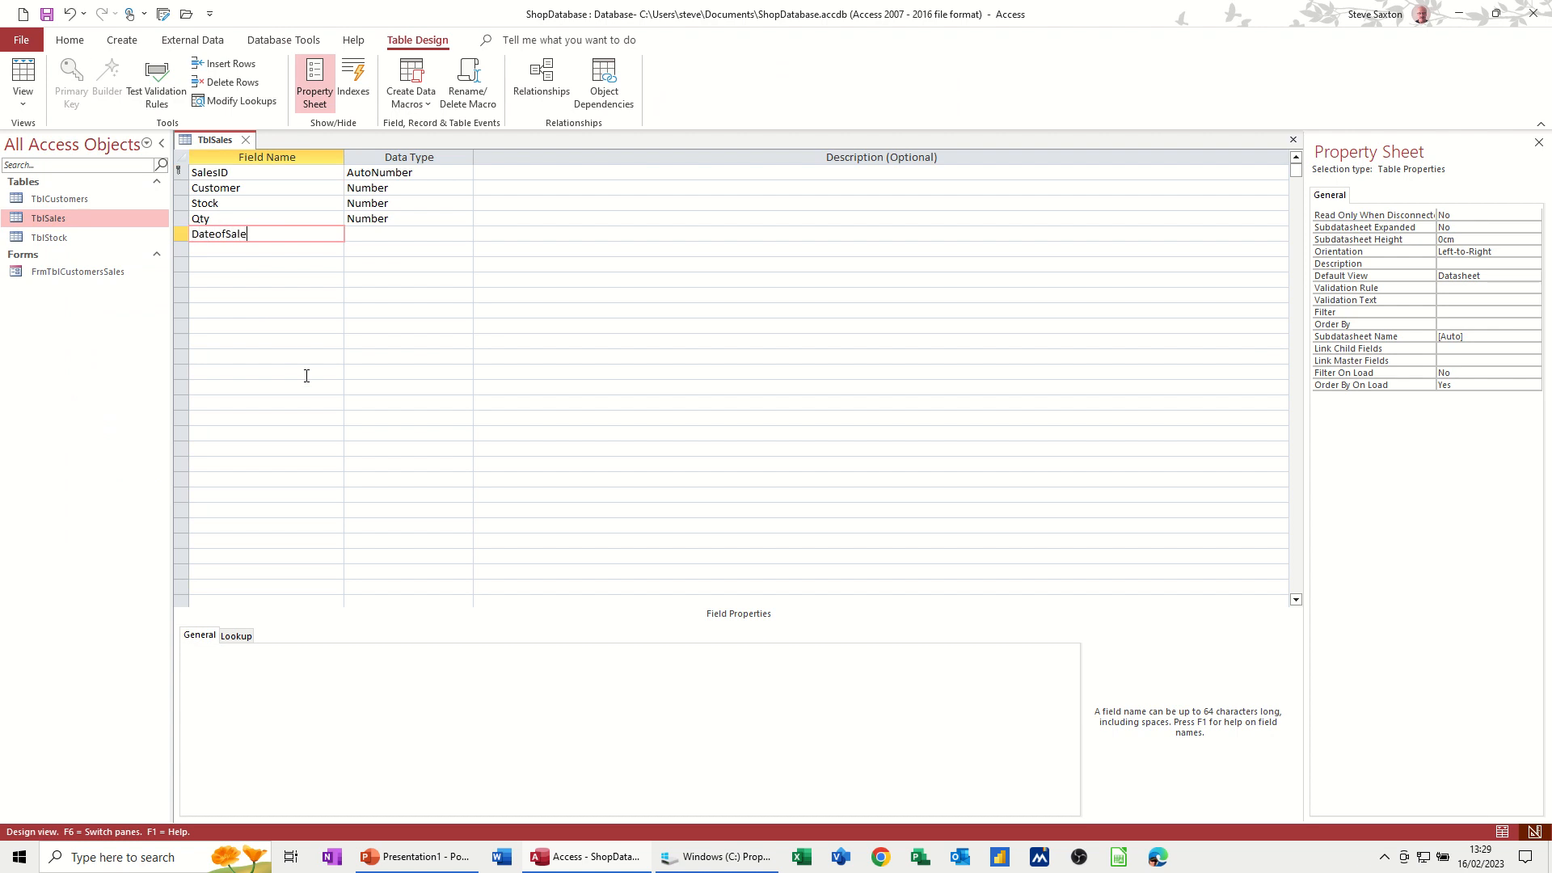
key(Tab)
text(d)
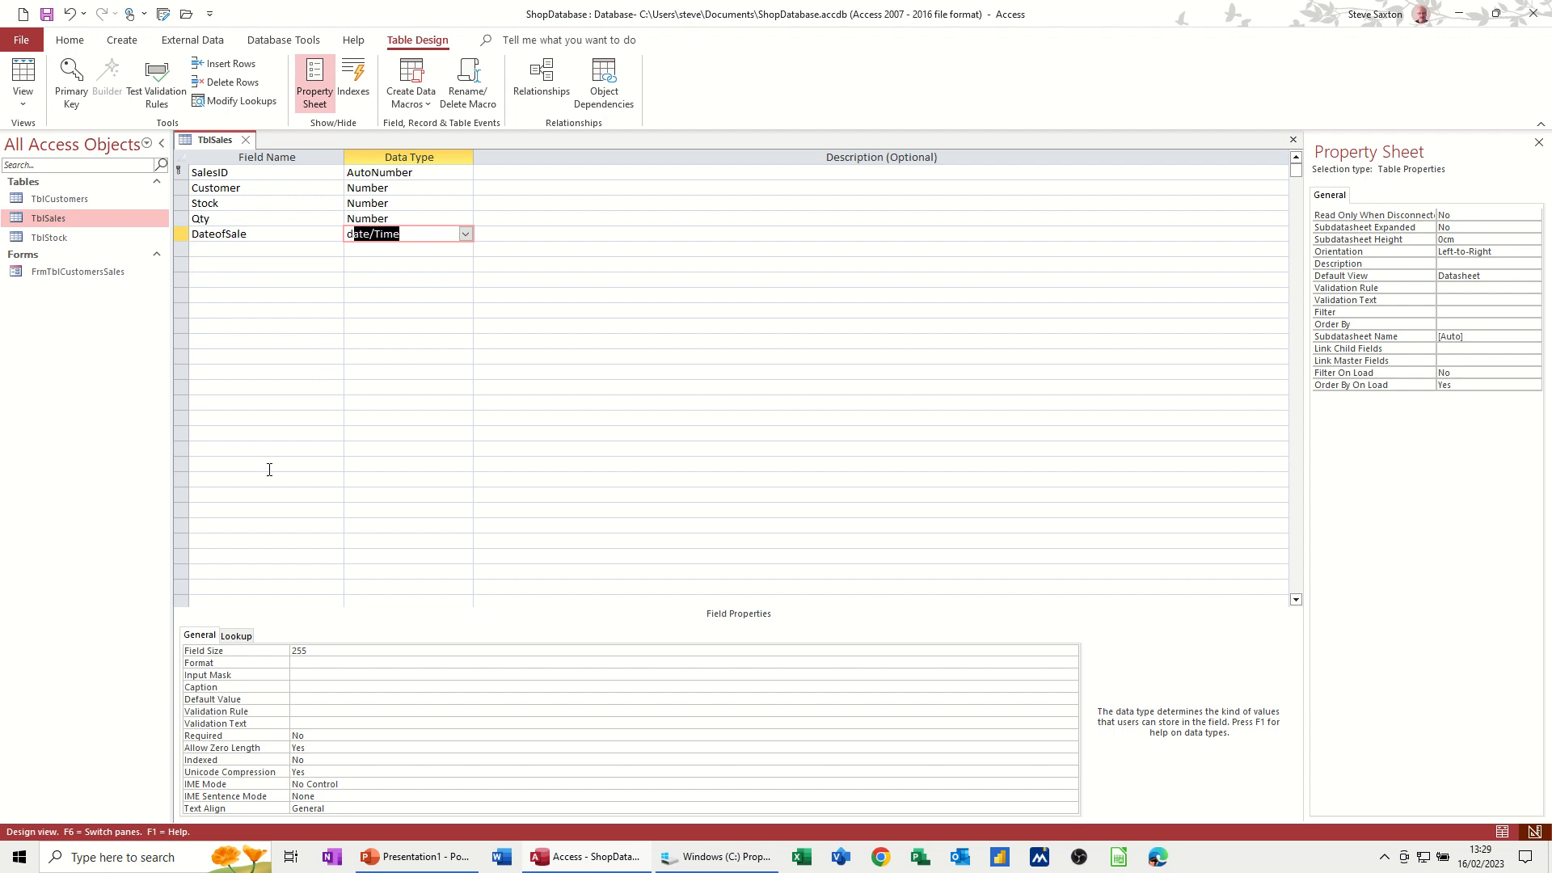
- Give the DateofSale field a Short Date input mask, and save and close TblSales
click(308, 674)
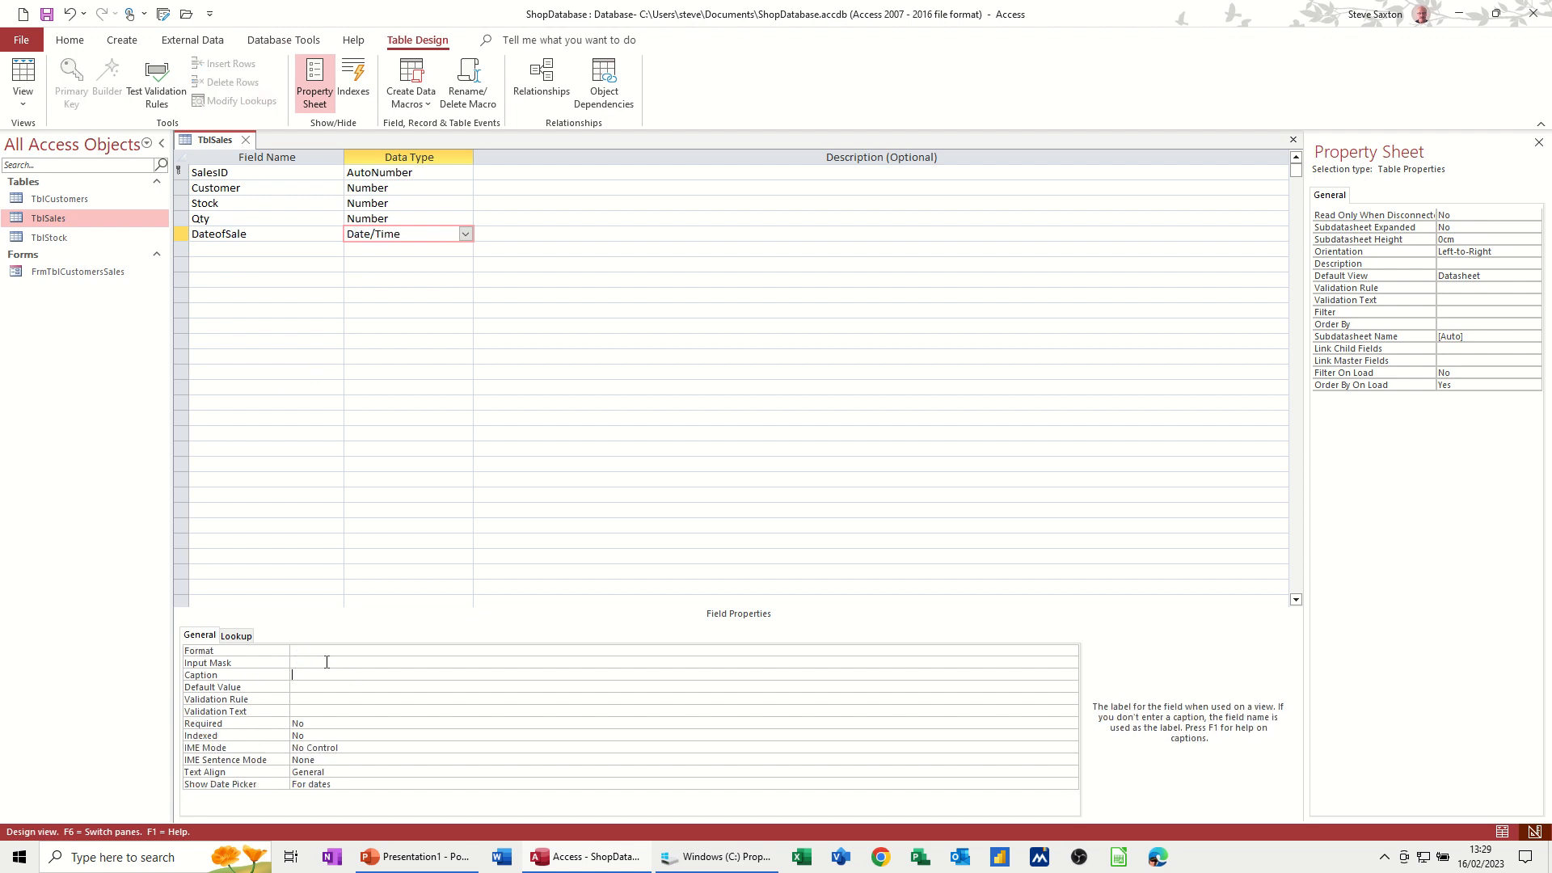
click(327, 662)
click(1071, 662)
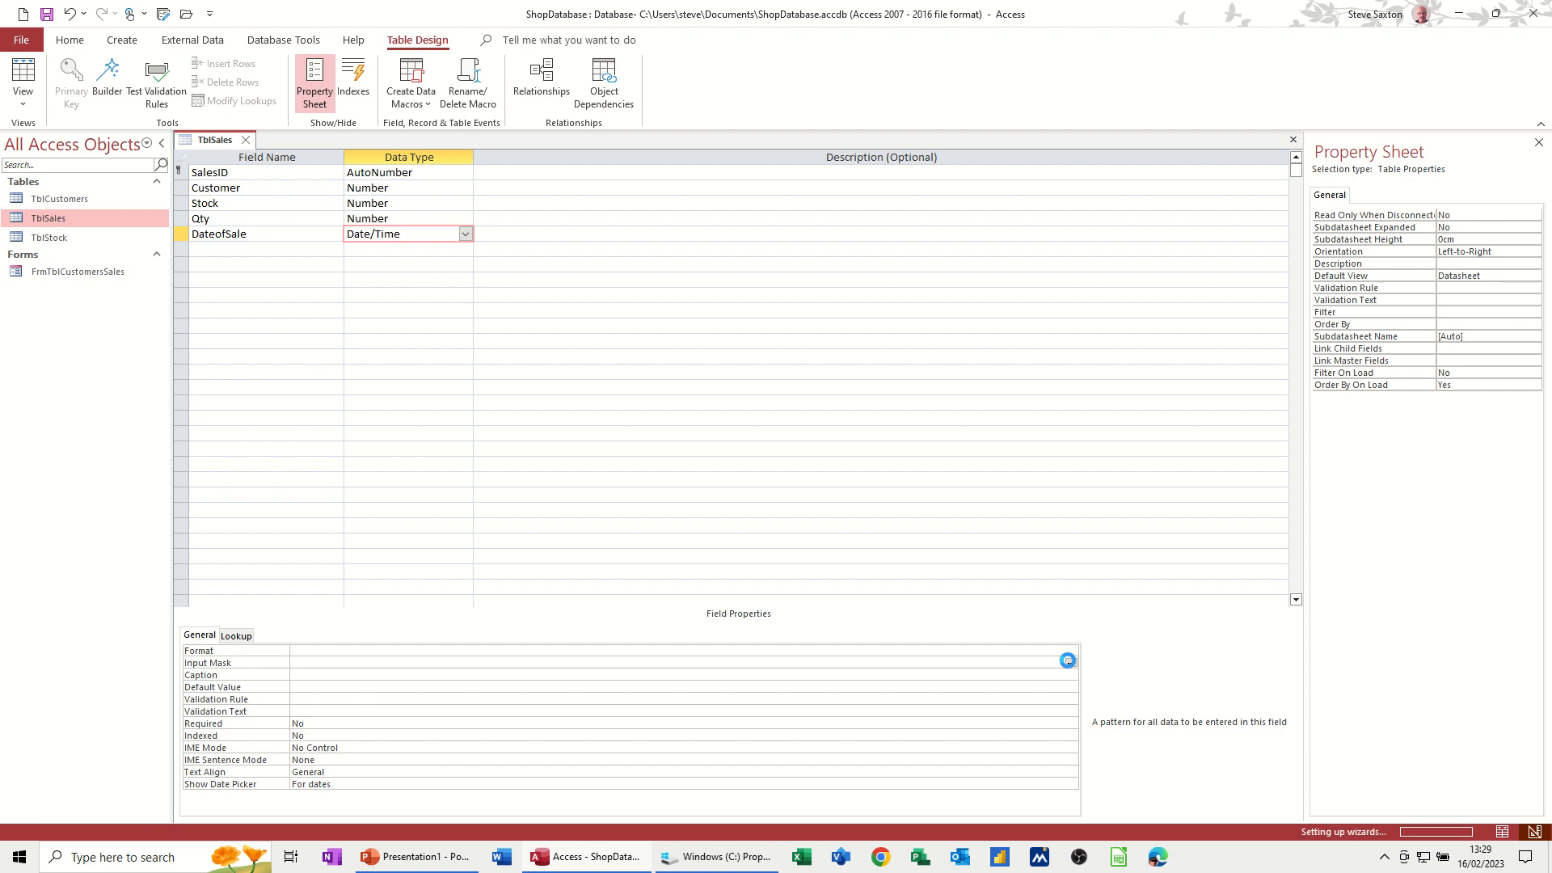
click(750, 476)
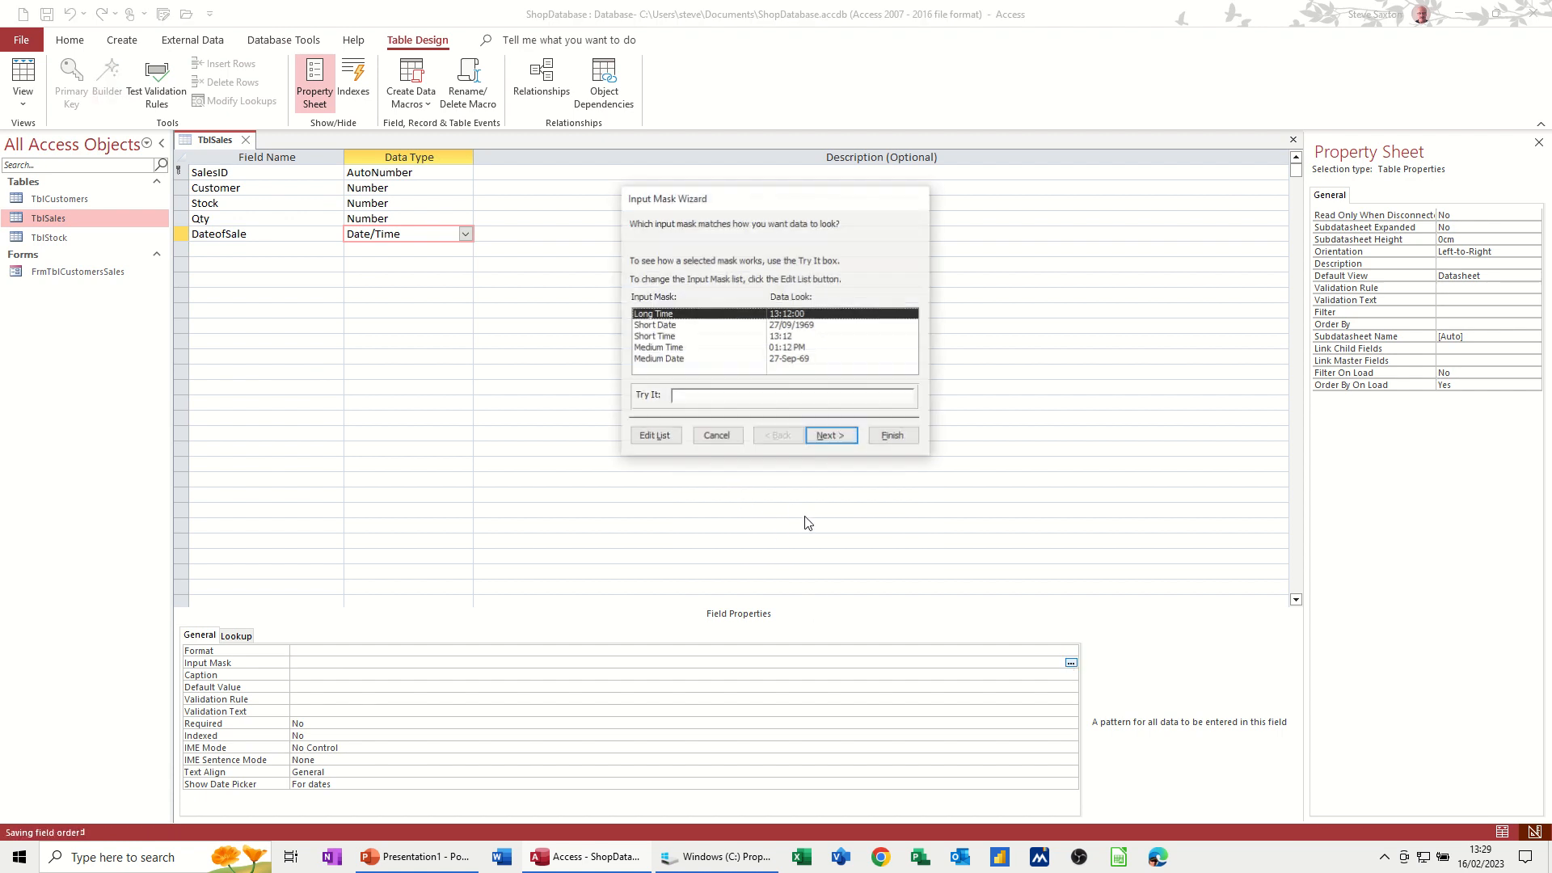
click(664, 325)
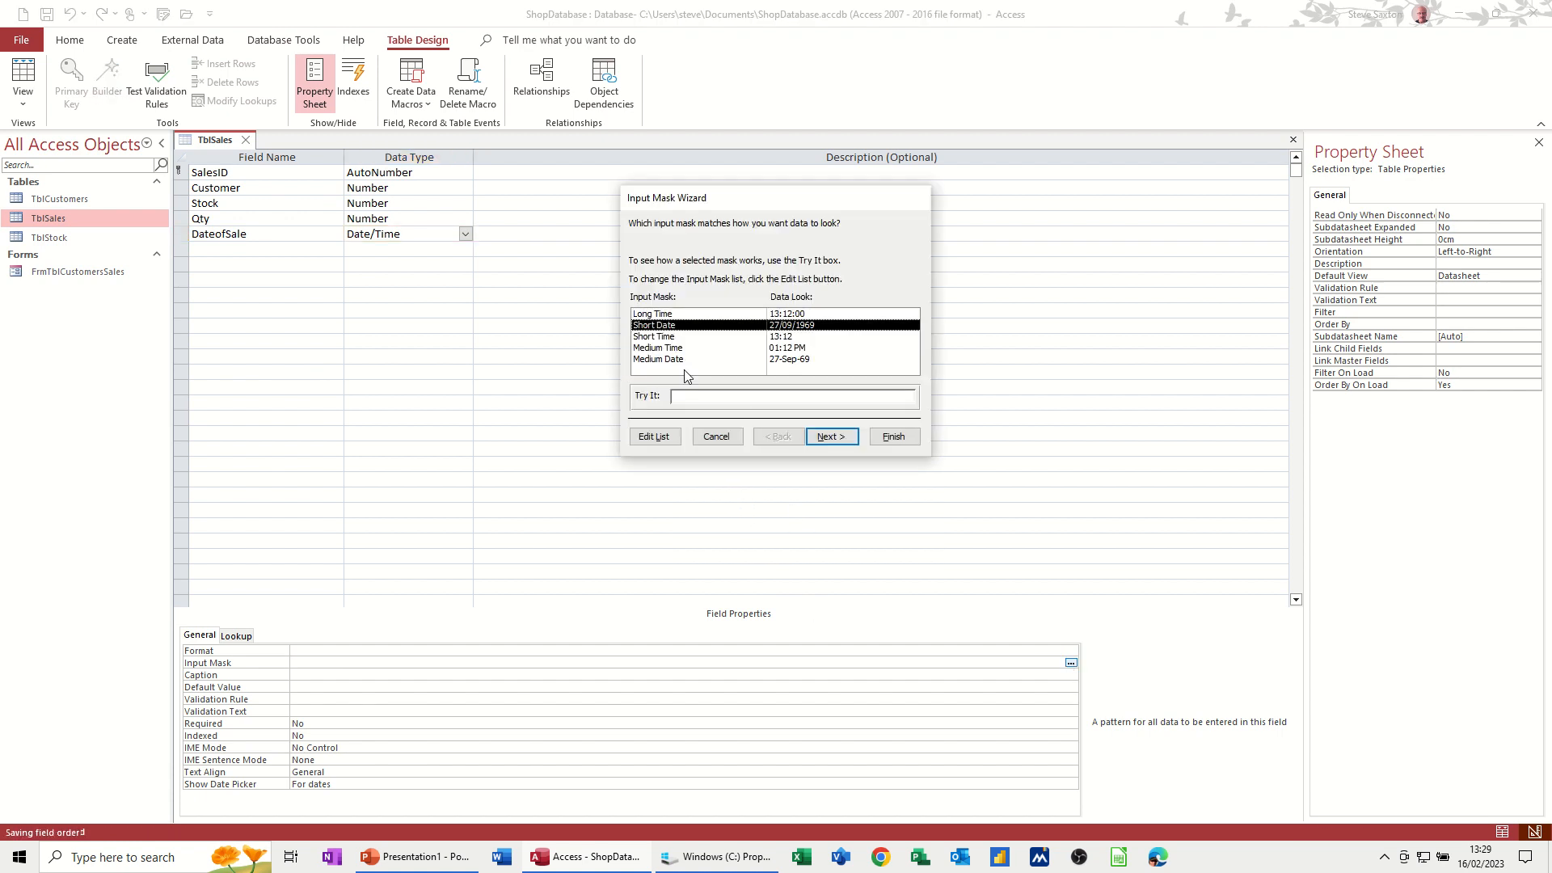
click(675, 396)
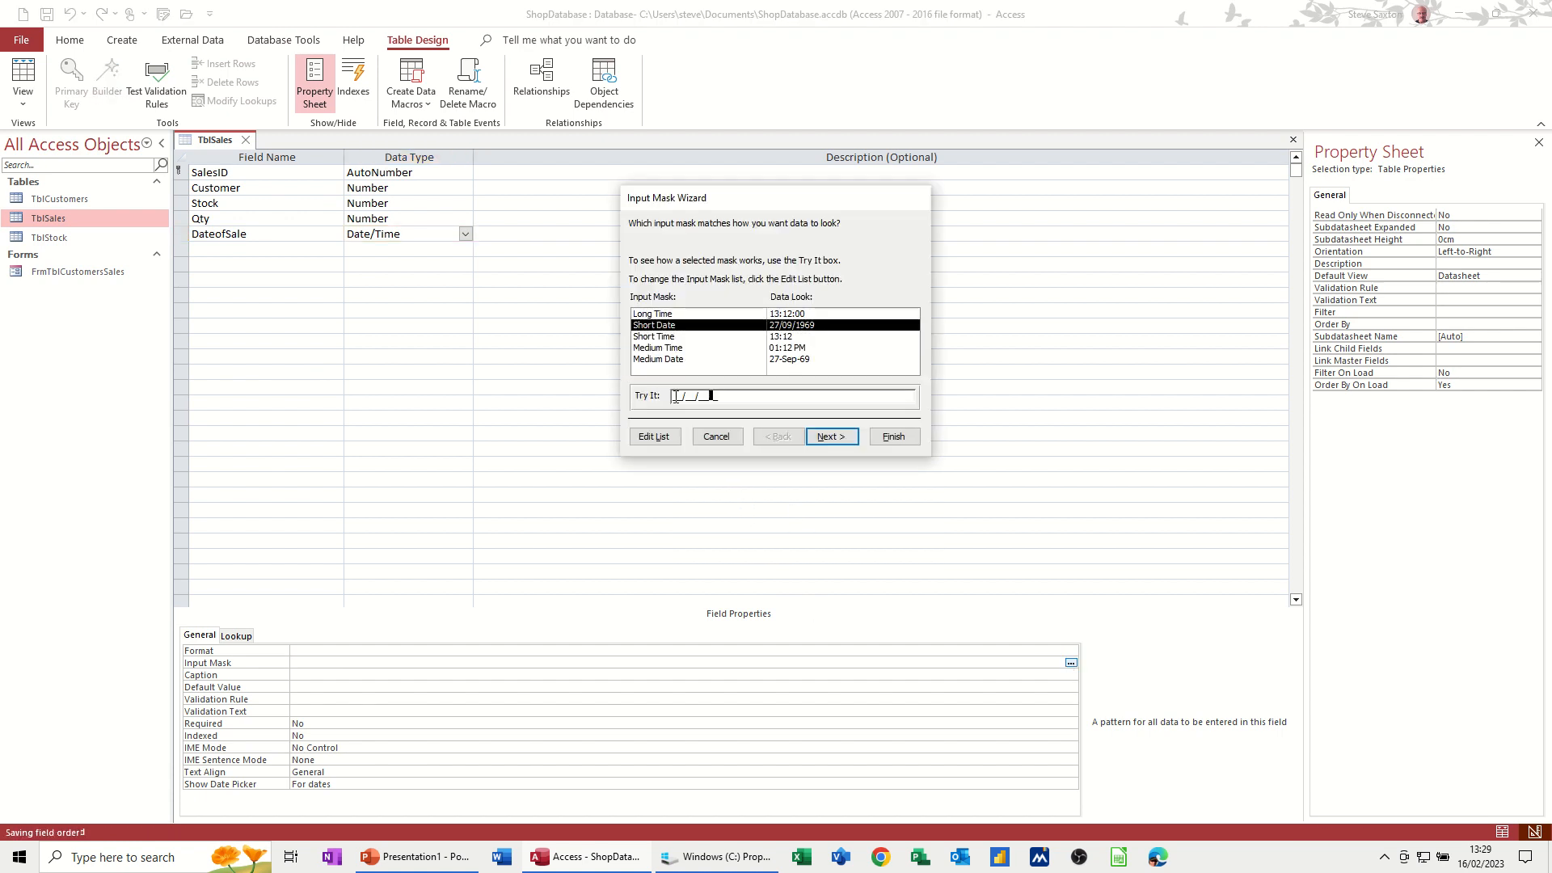
click(897, 438)
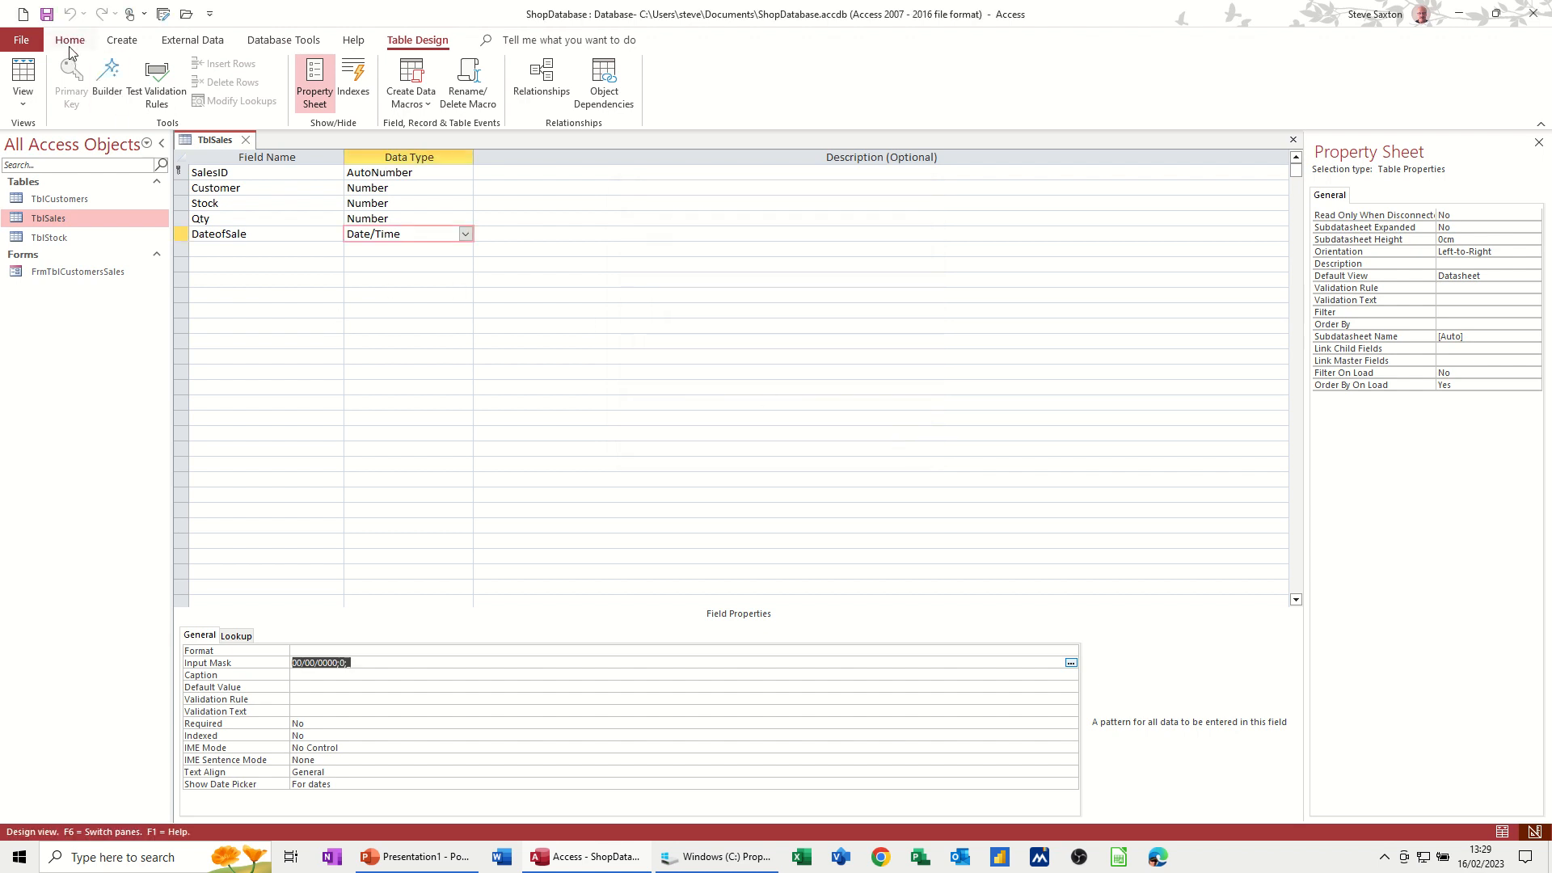
click(47, 14)
click(245, 140)
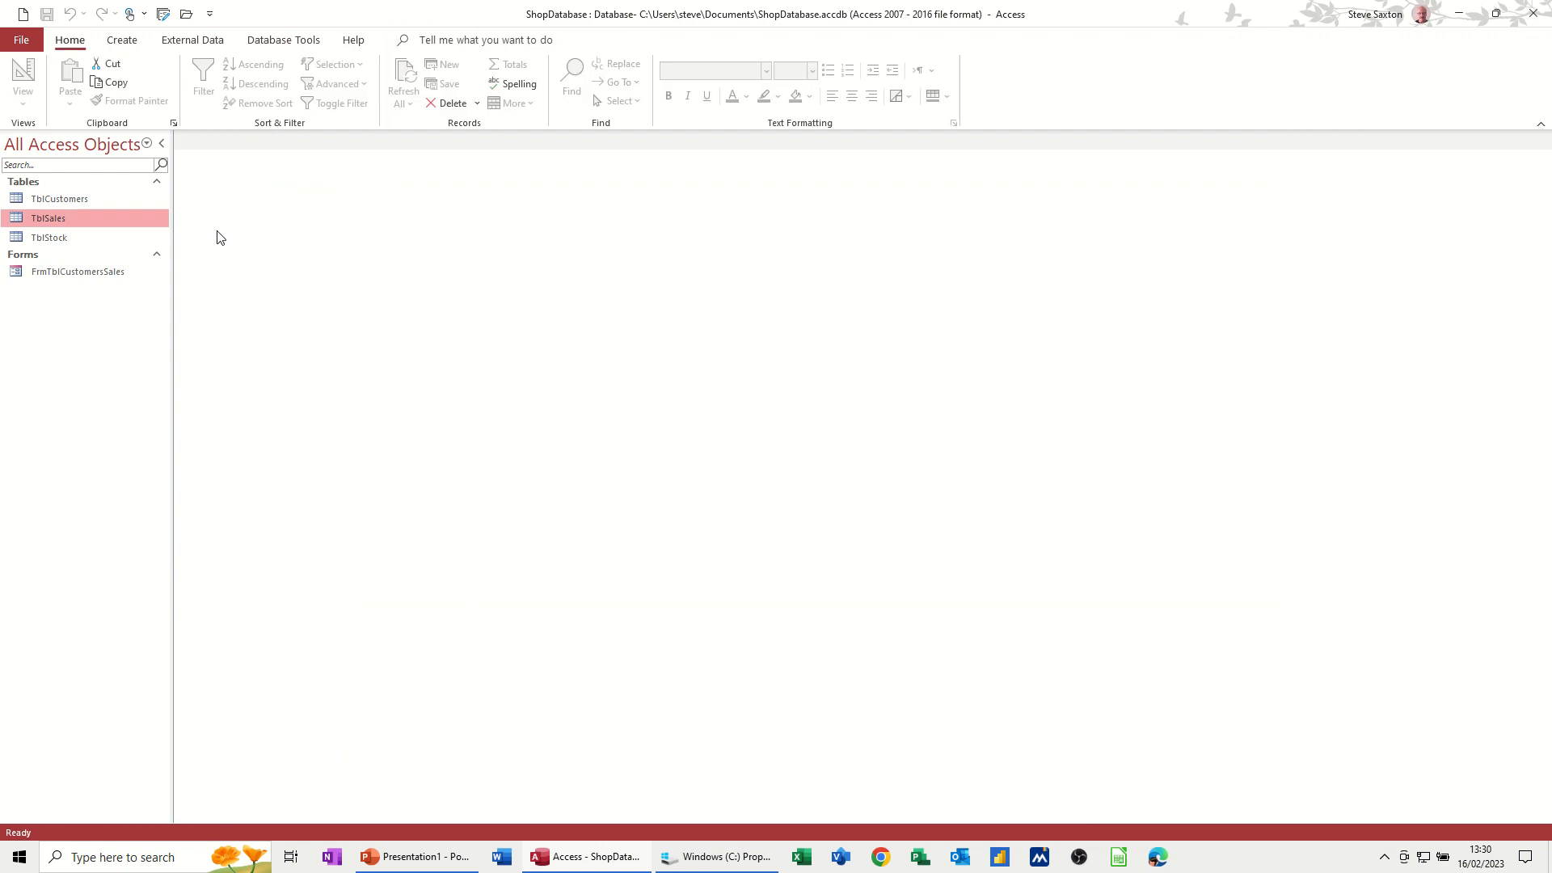
- Add a StockValue field with the Calculated data type below PricePerItem in the TblStock design
click(55, 238)
double_click(54, 240)
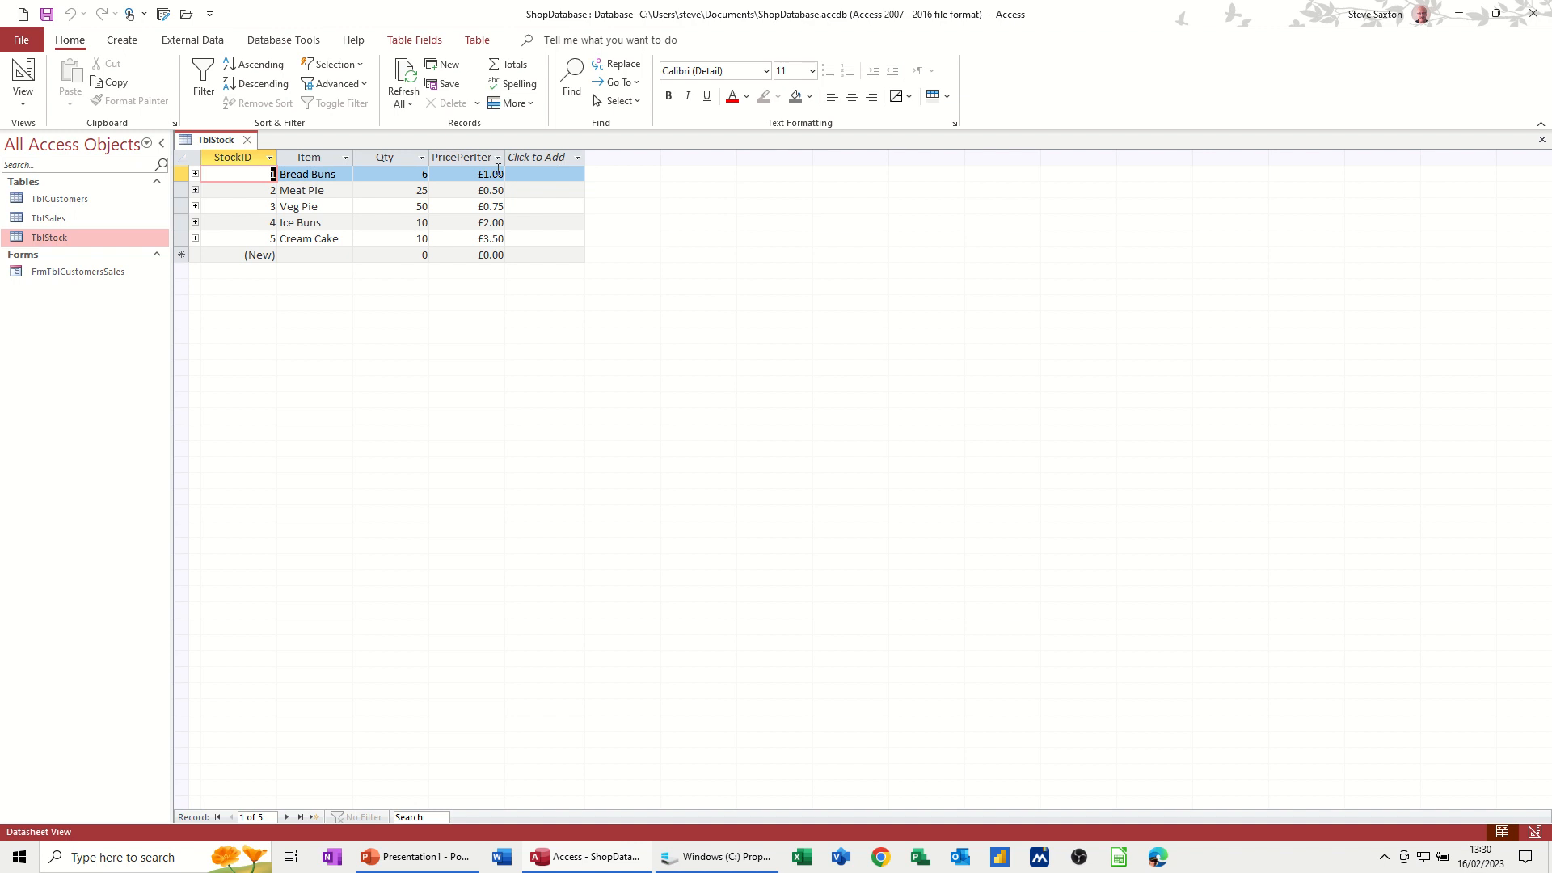
click(23, 71)
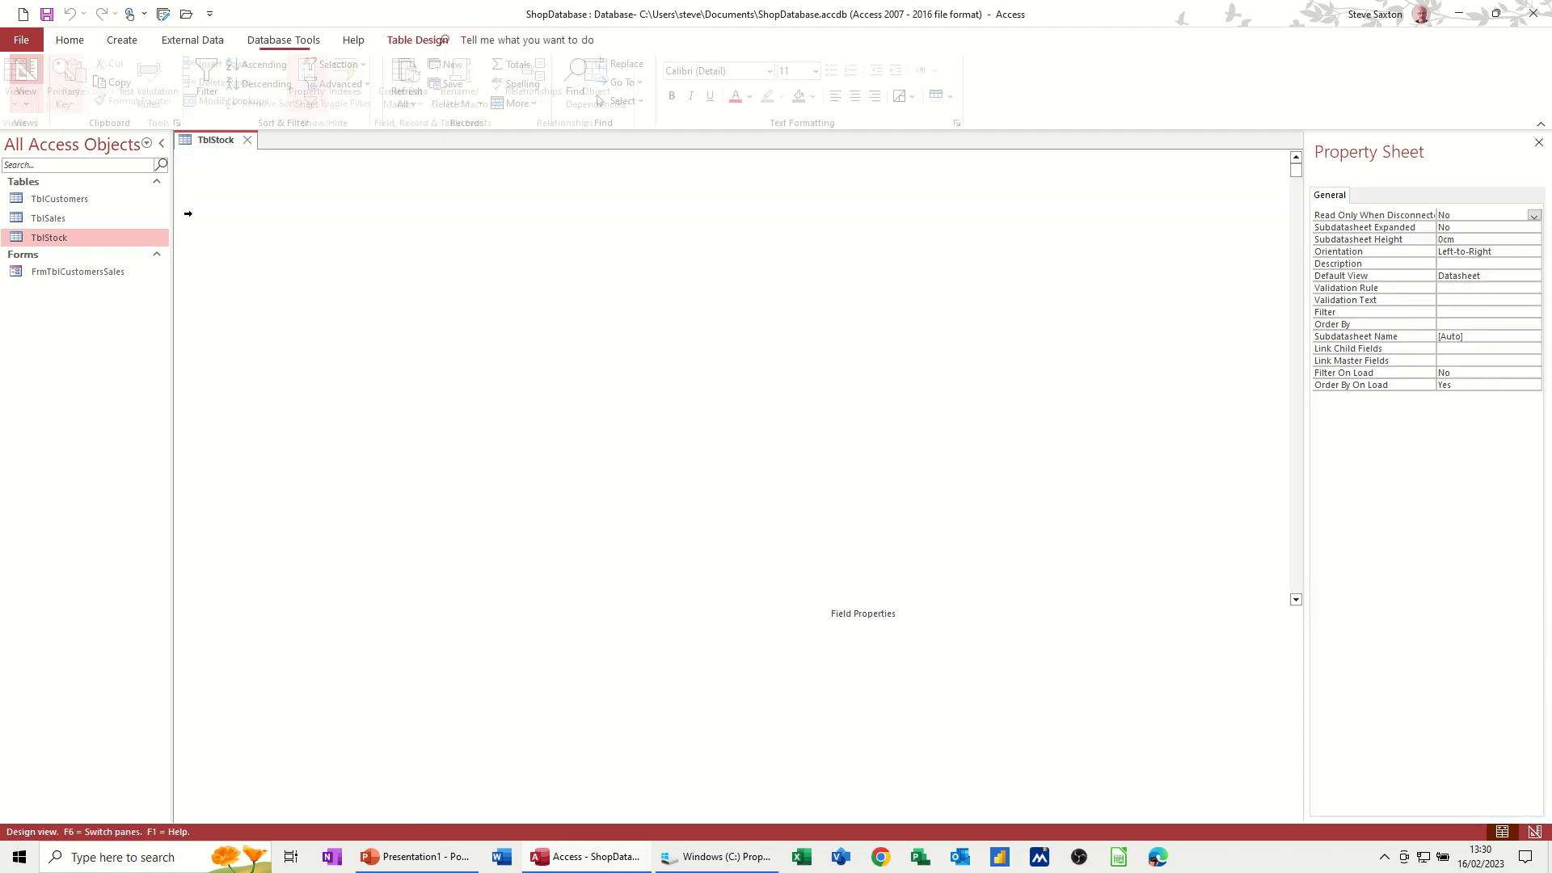
click(227, 232)
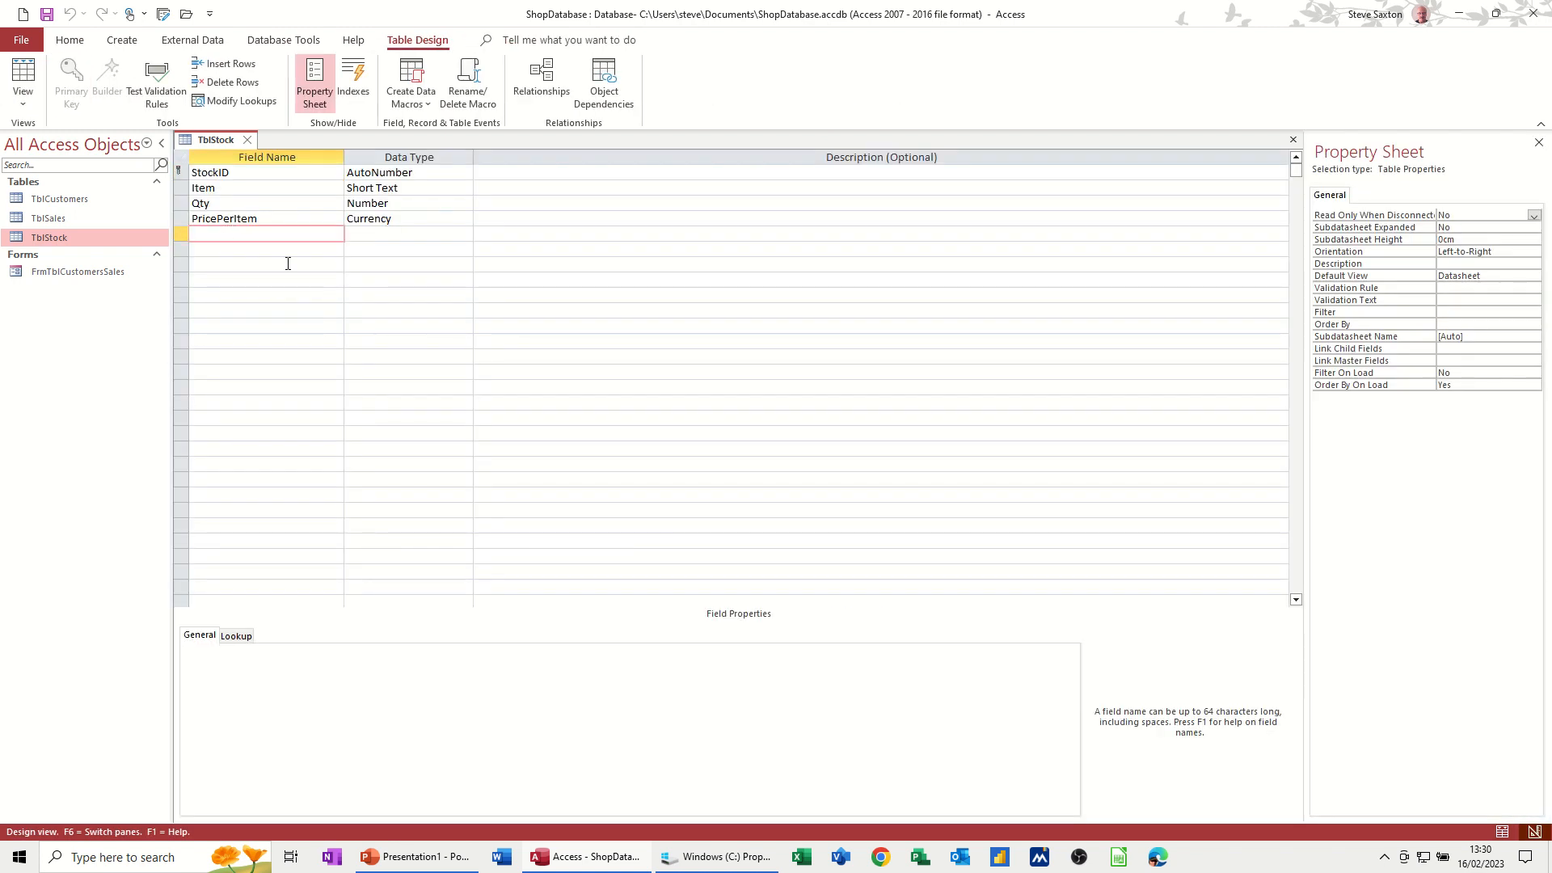
text(StockValue)
key(Tab)
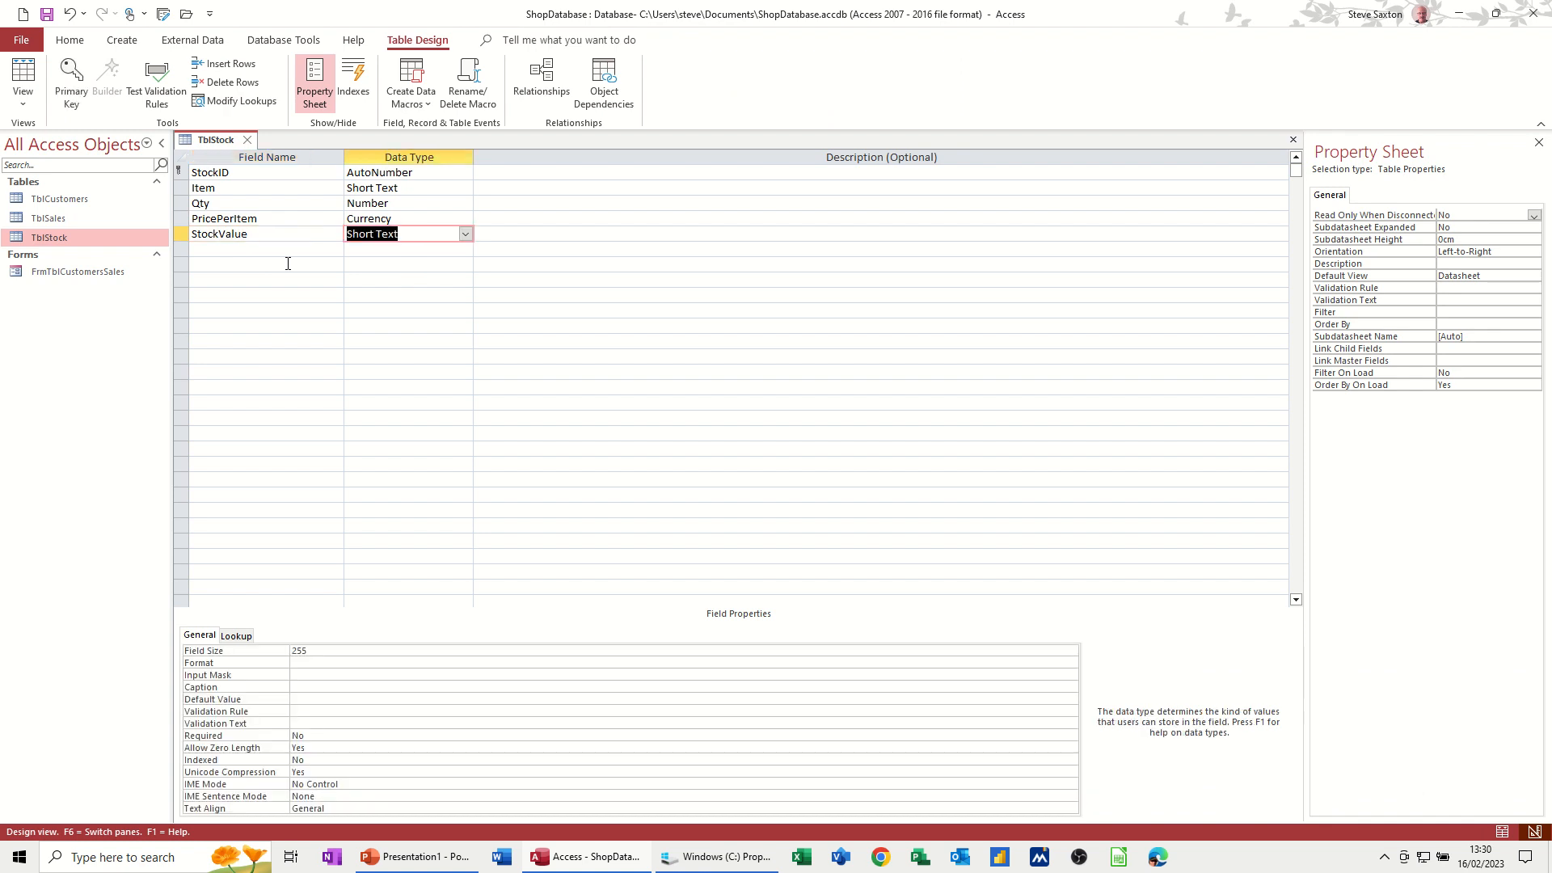
text(calculated)
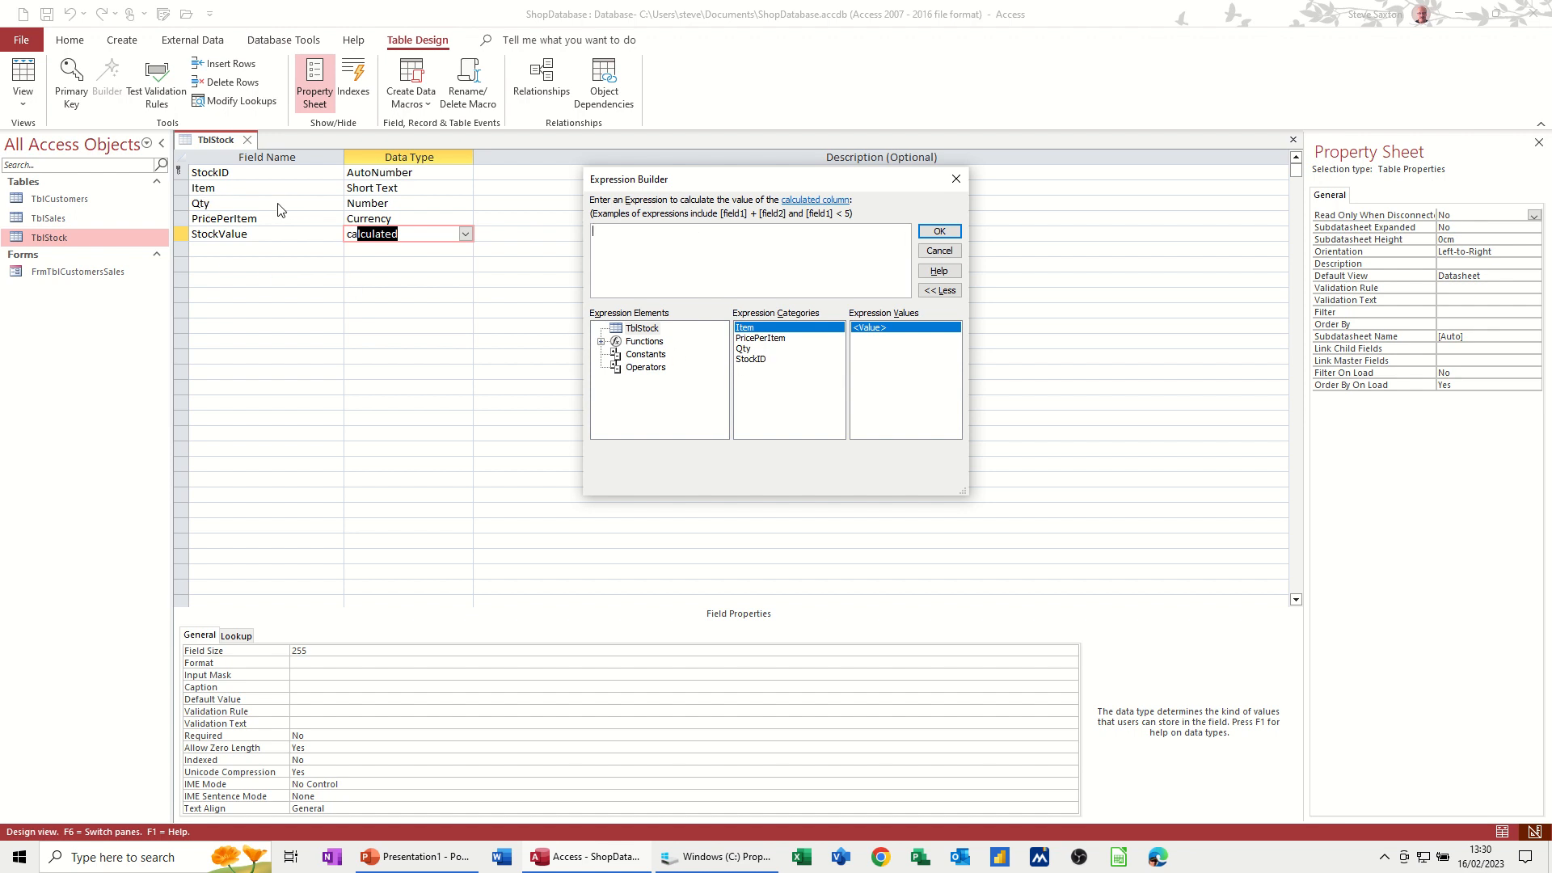
- Build the expression [PricePerItem] * [Qty] for the StockValue field
double_click(748, 338)
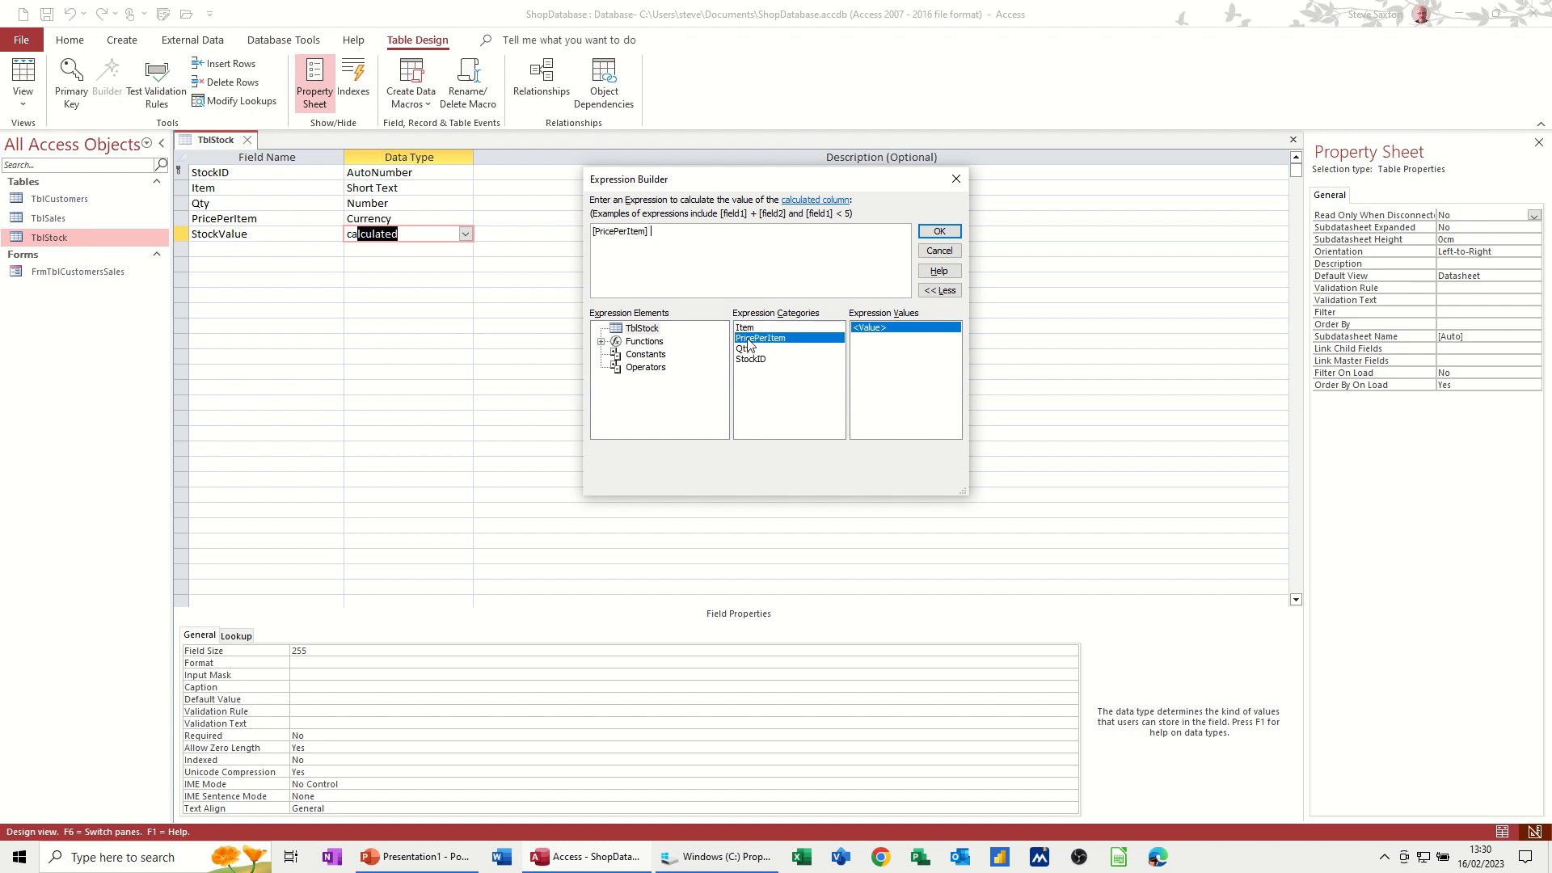
text(*)
click(776, 349)
double_click(776, 349)
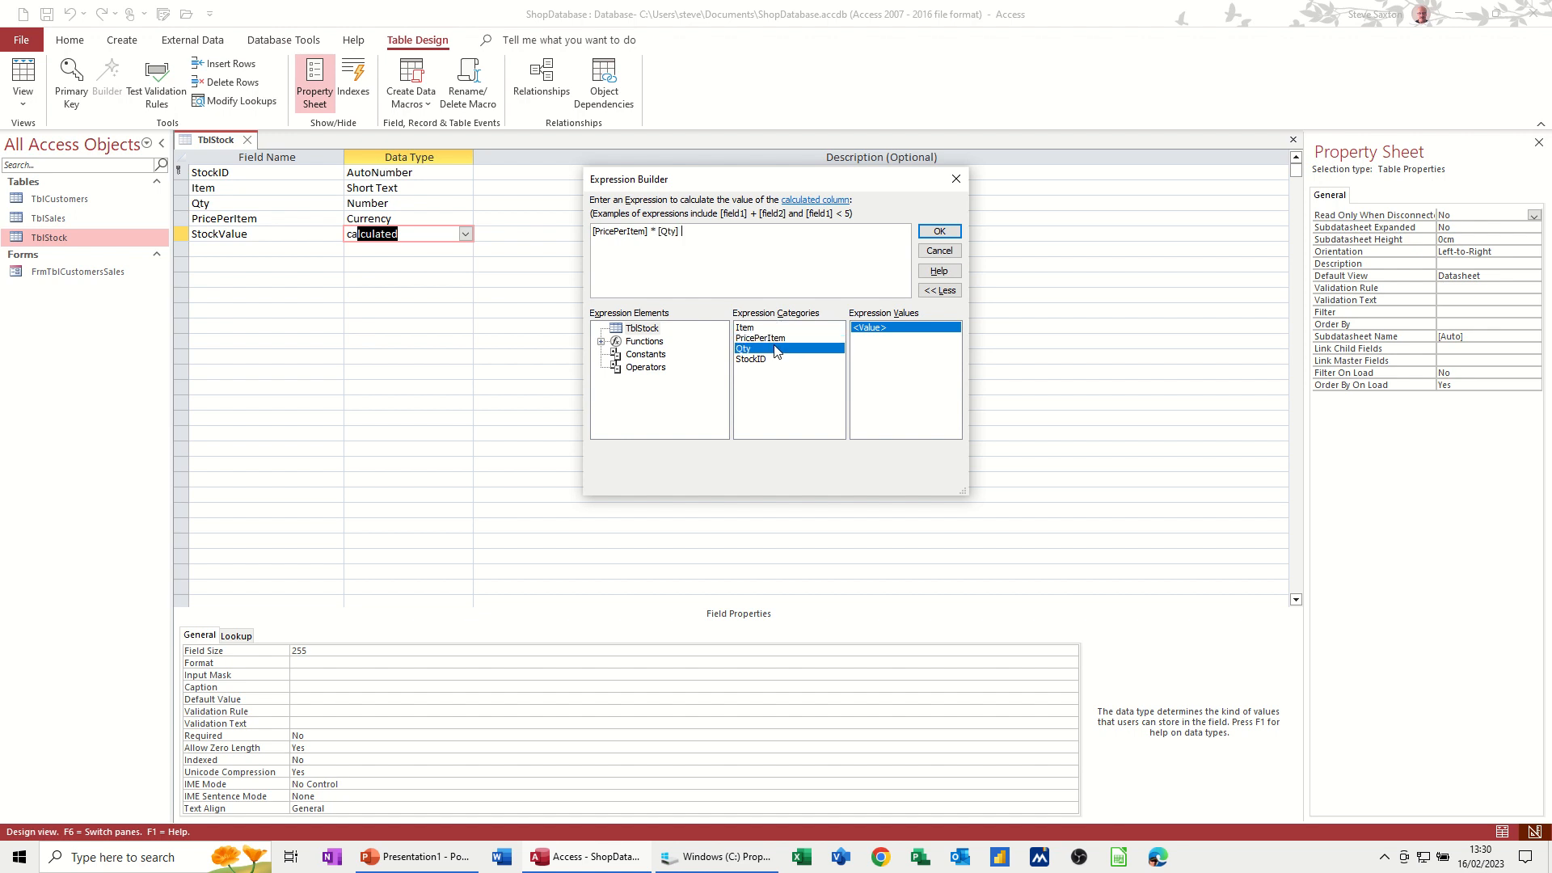
click(940, 233)
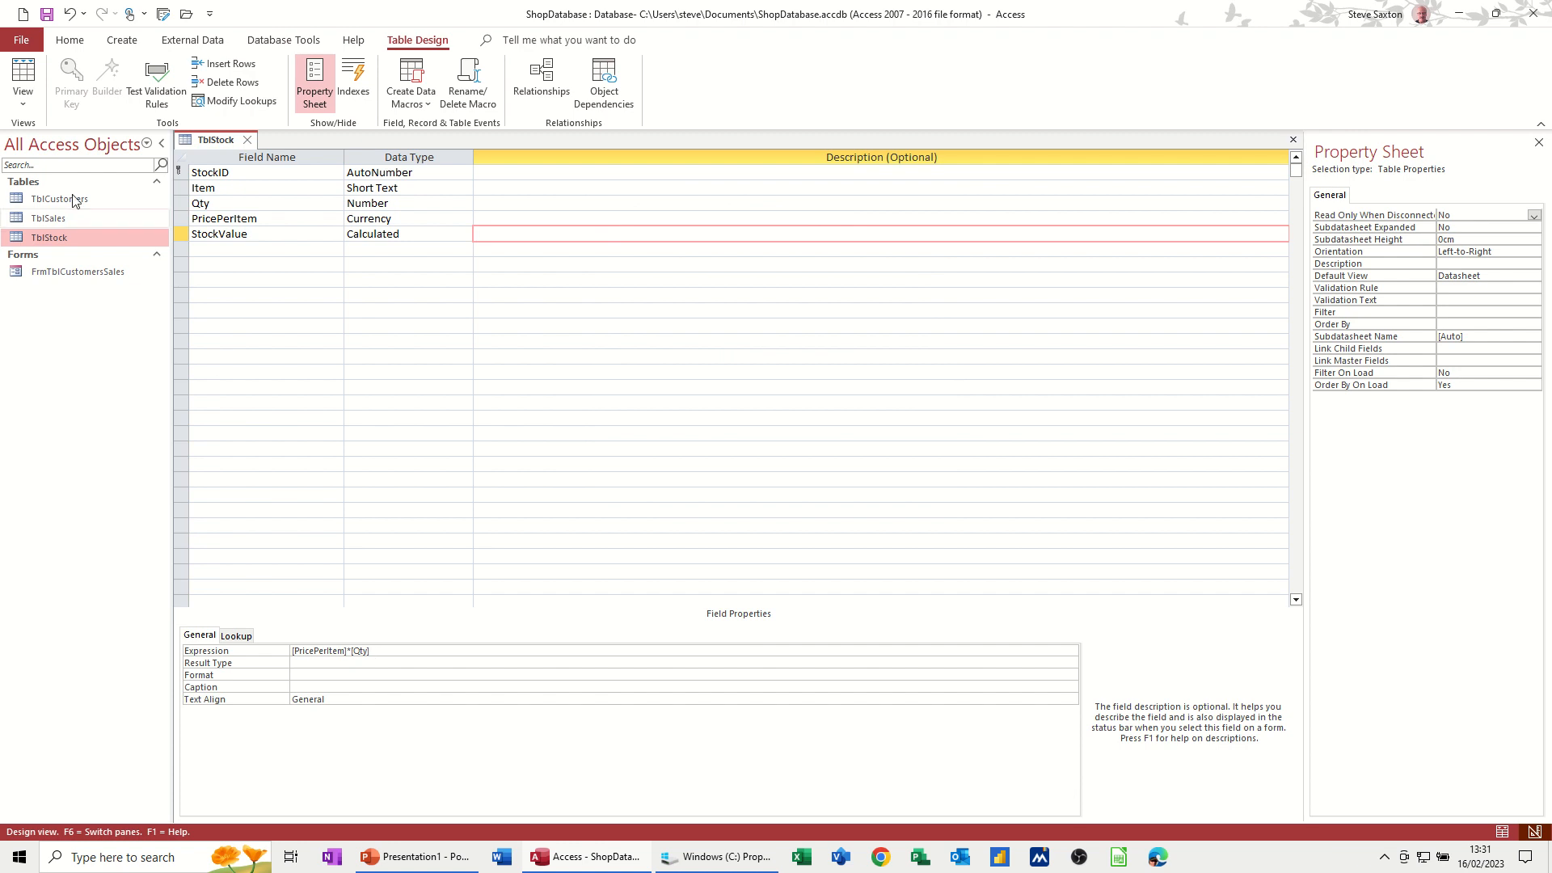
- Save TblStock, check the StockValue column in the datasheet, and close the table
click(24, 74)
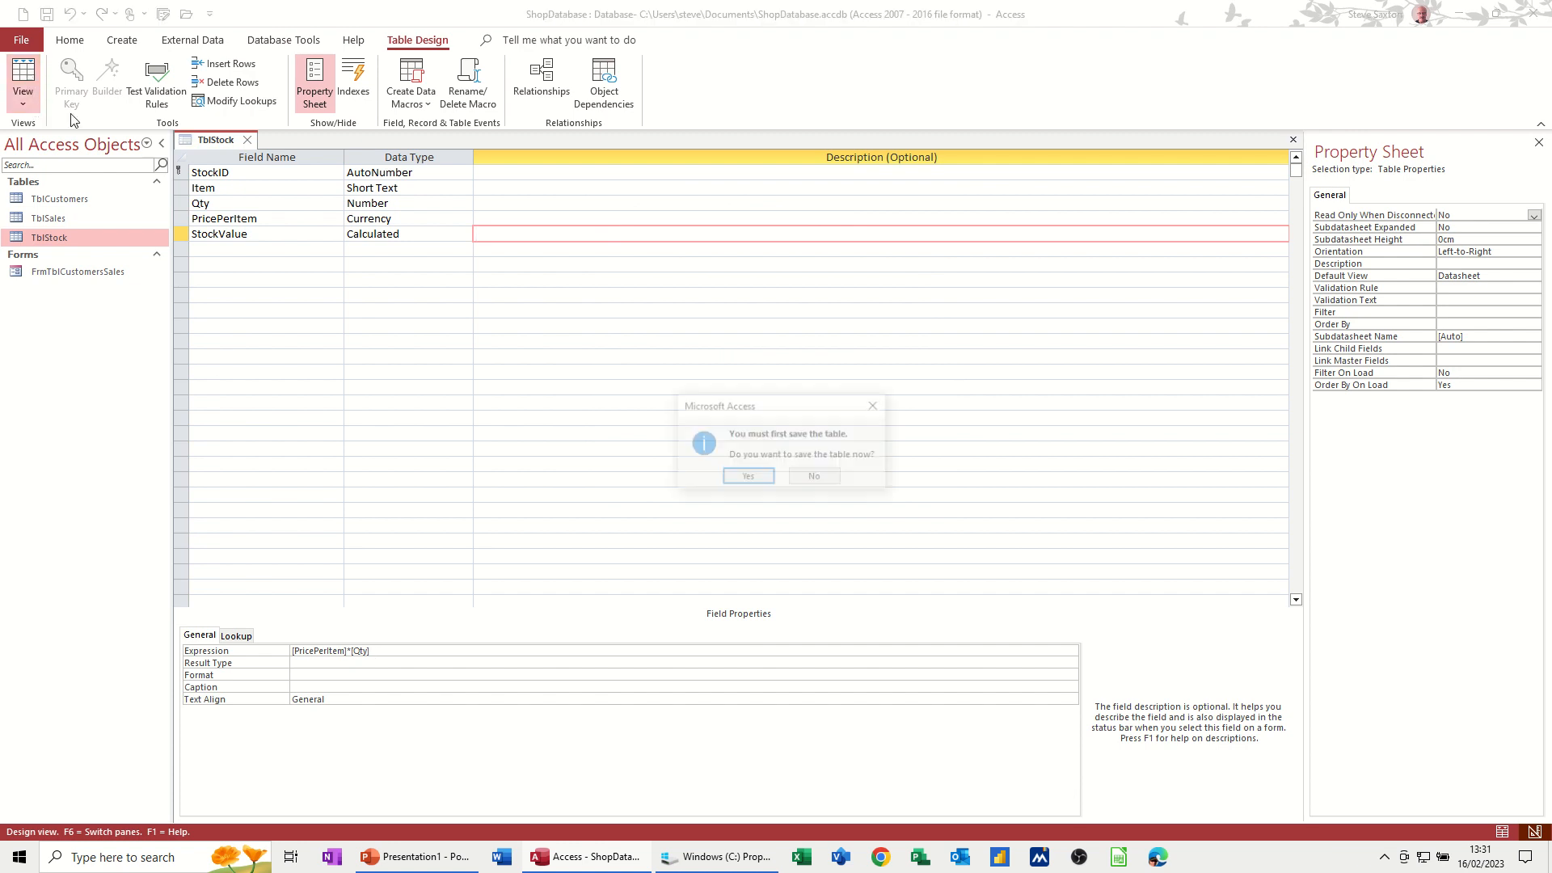
click(754, 479)
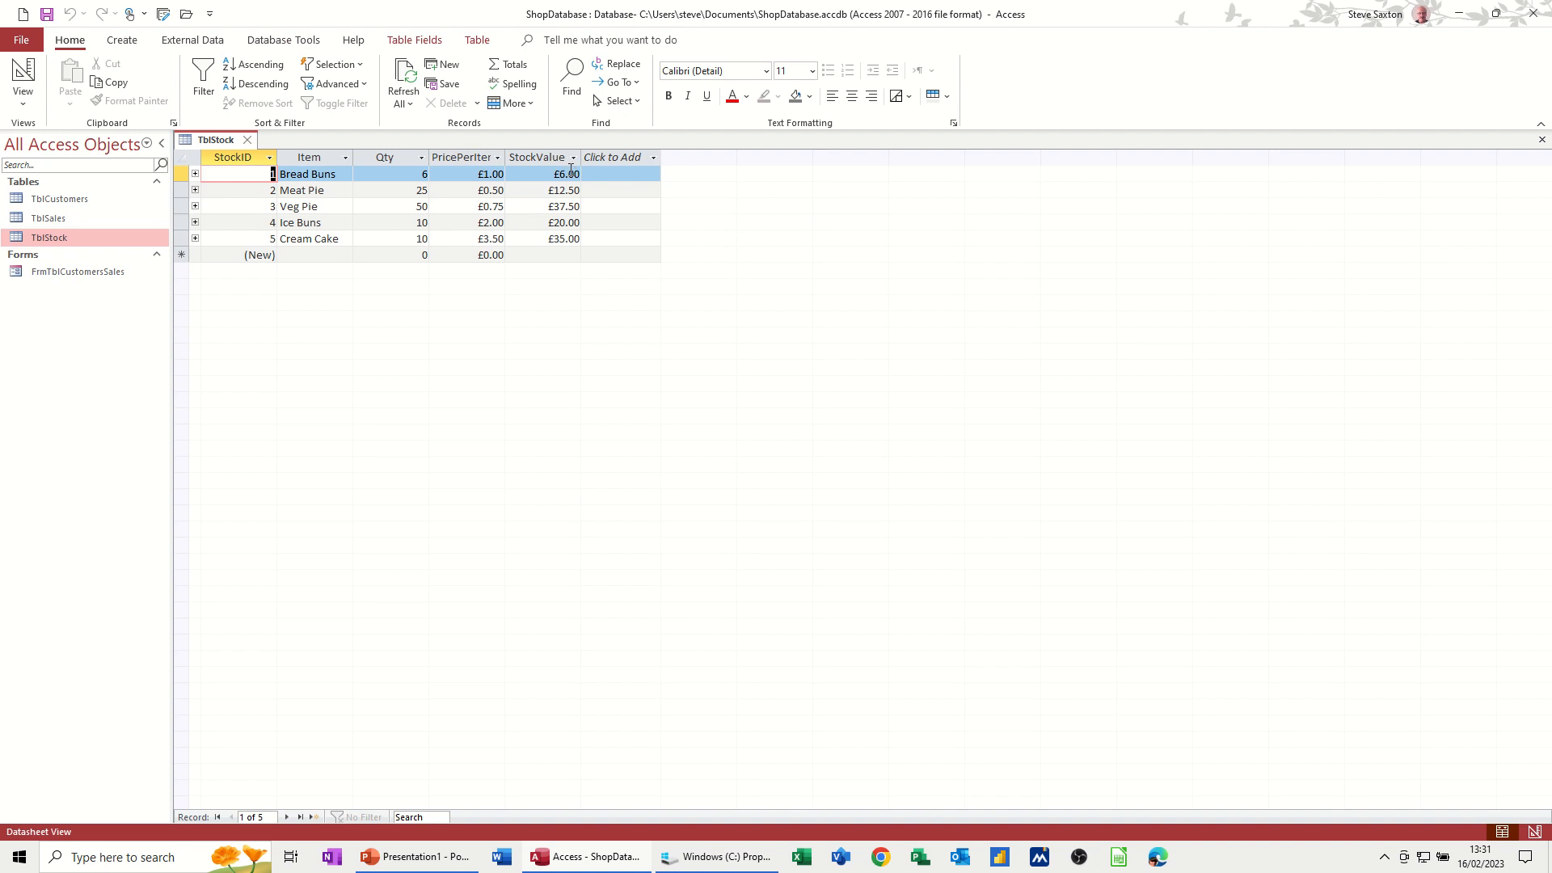
click(247, 141)
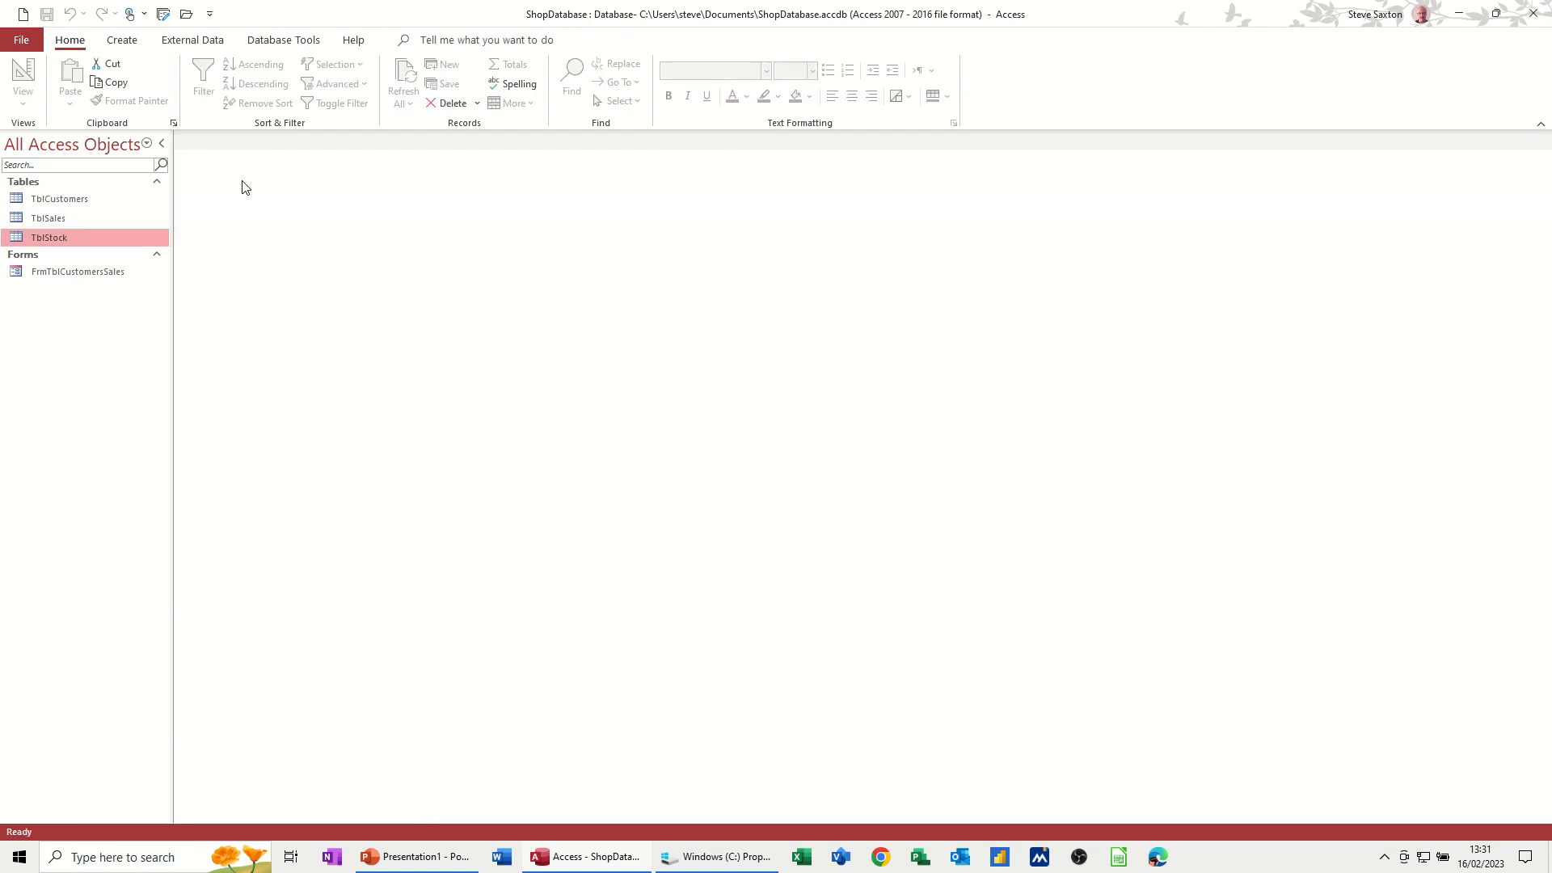
- Enter today's date, 16/02/2023, as the DateofSale of the existing sale in TblSales, and close the table
double_click(49, 218)
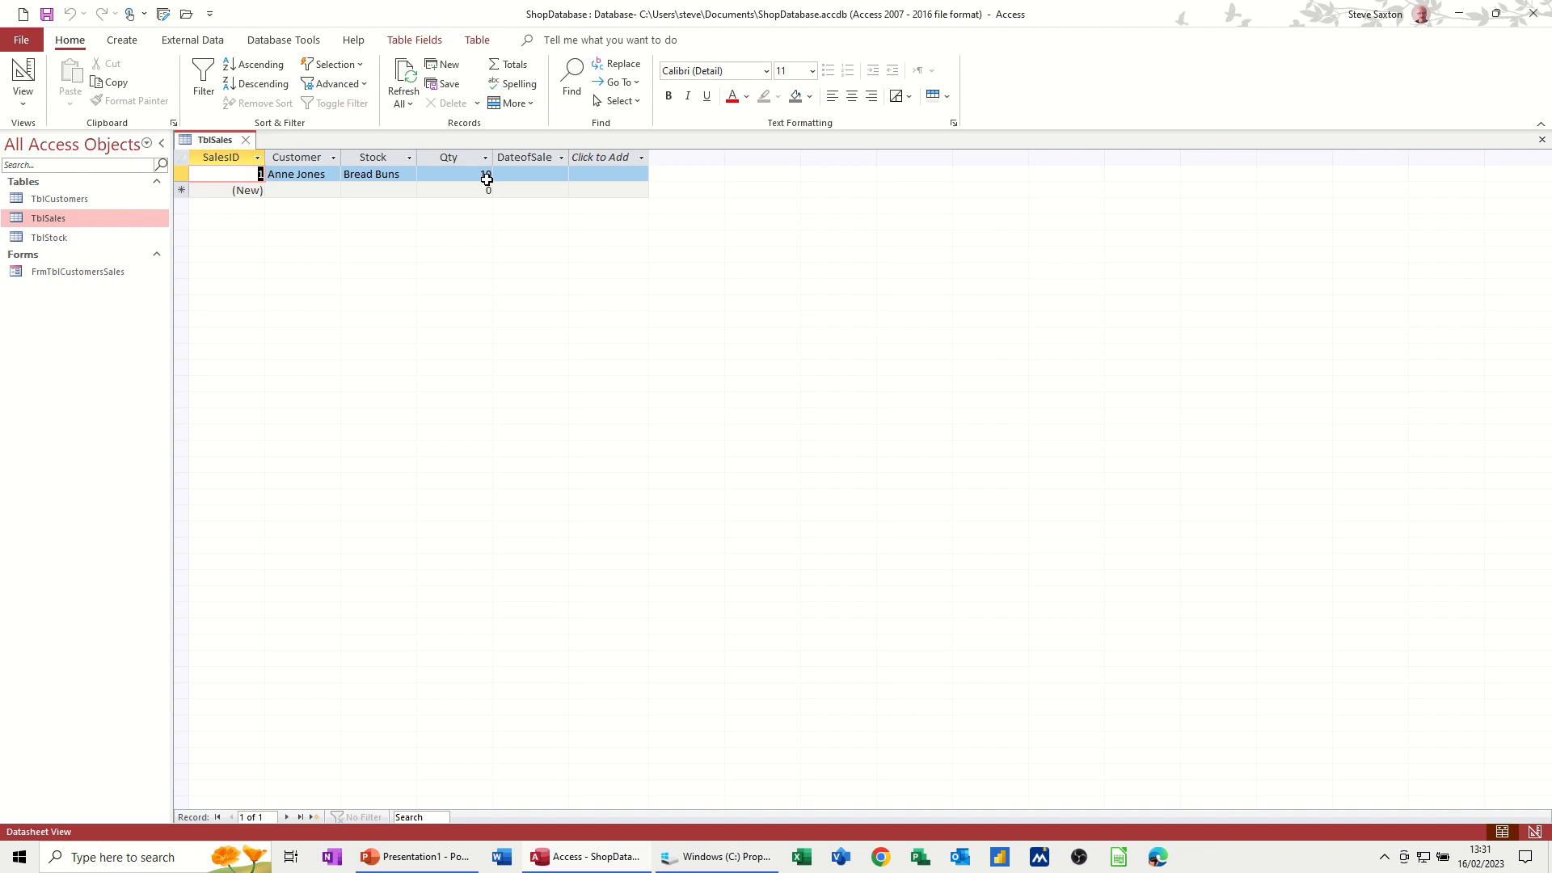
click(514, 174)
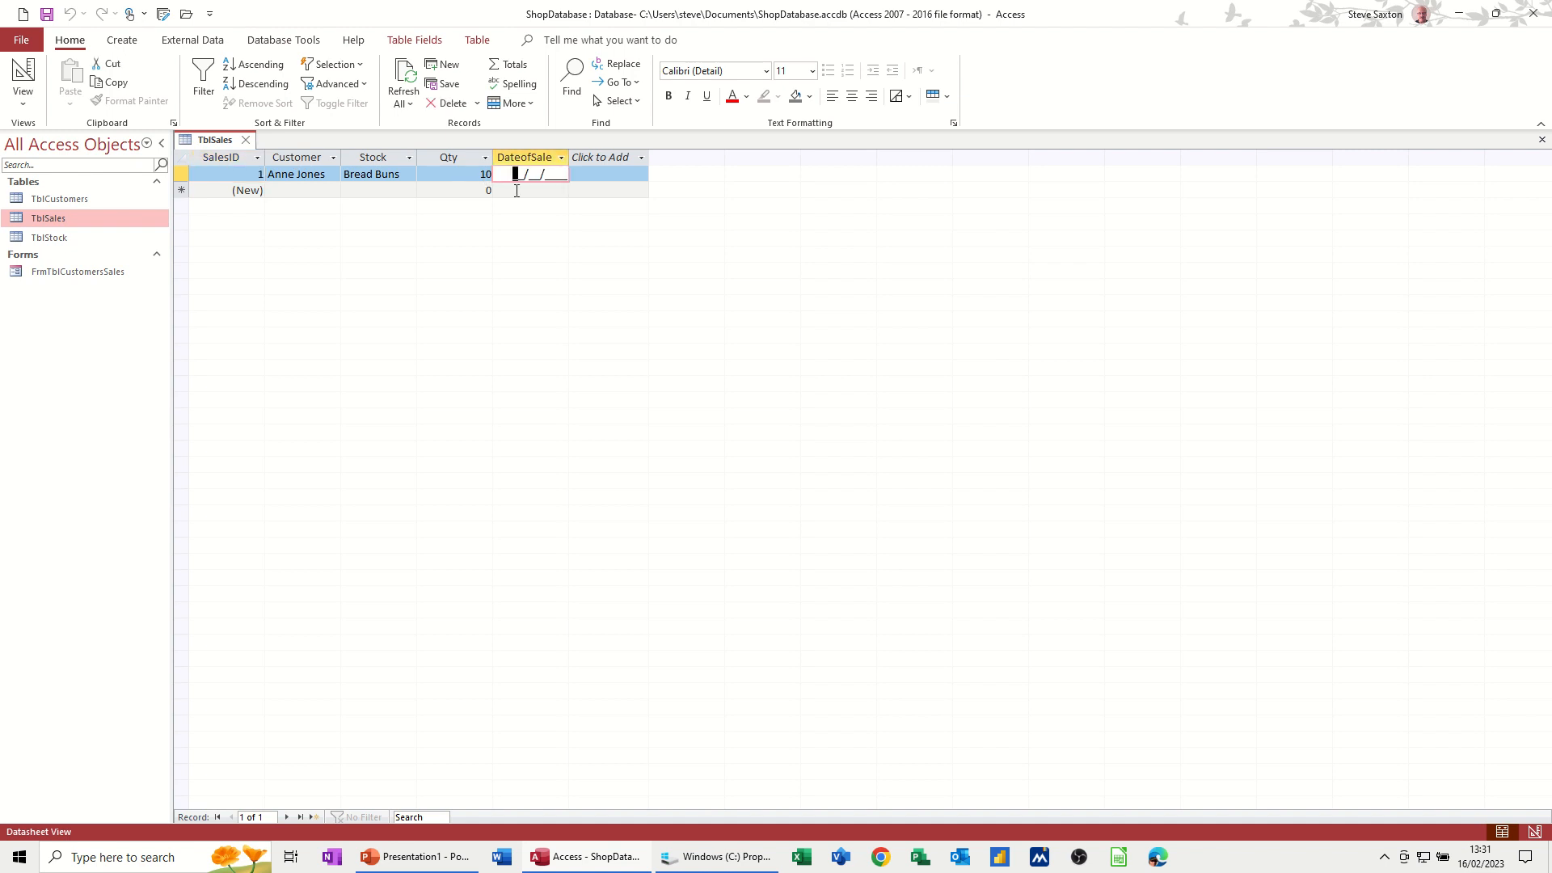
key(ctrl+semicolon)
click(515, 191)
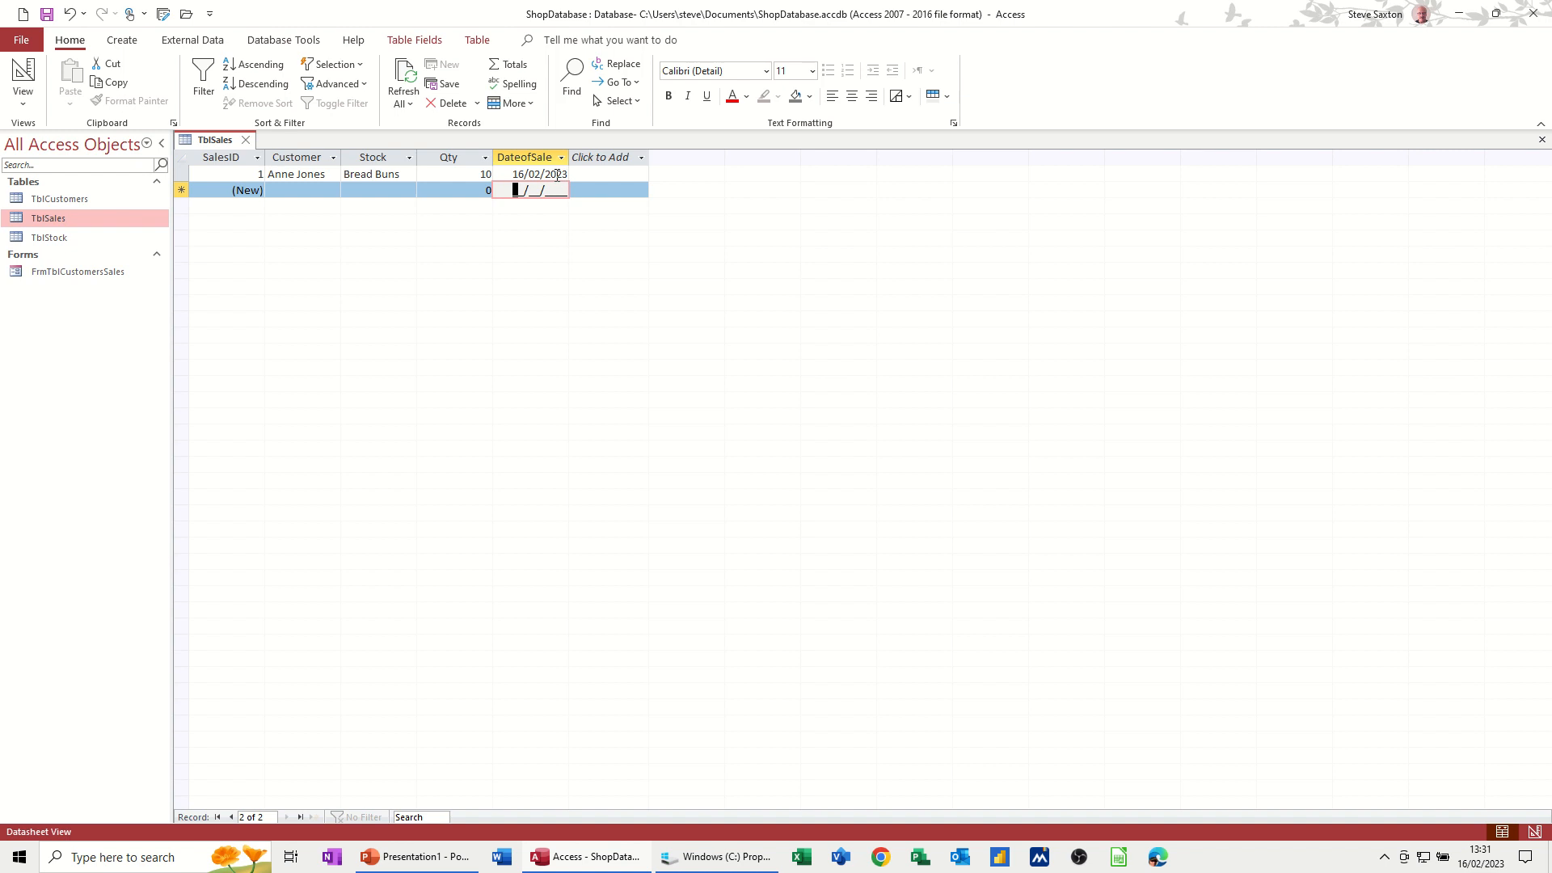
click(247, 141)
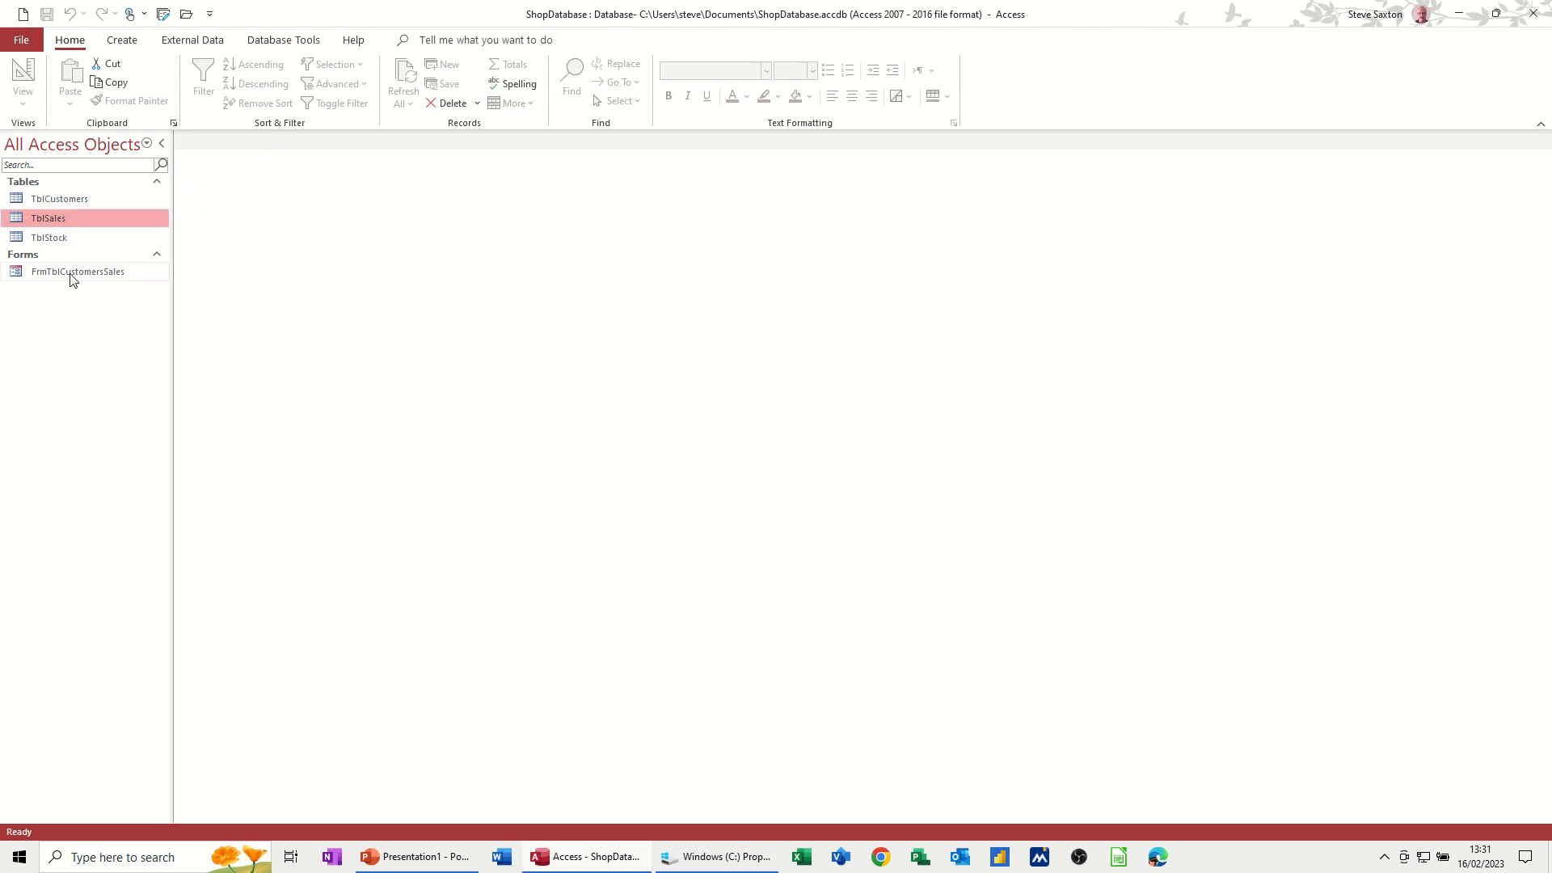
- Delete the broken DateOfSale control from the FrmTblCustomersSales form's design
double_click(45, 271)
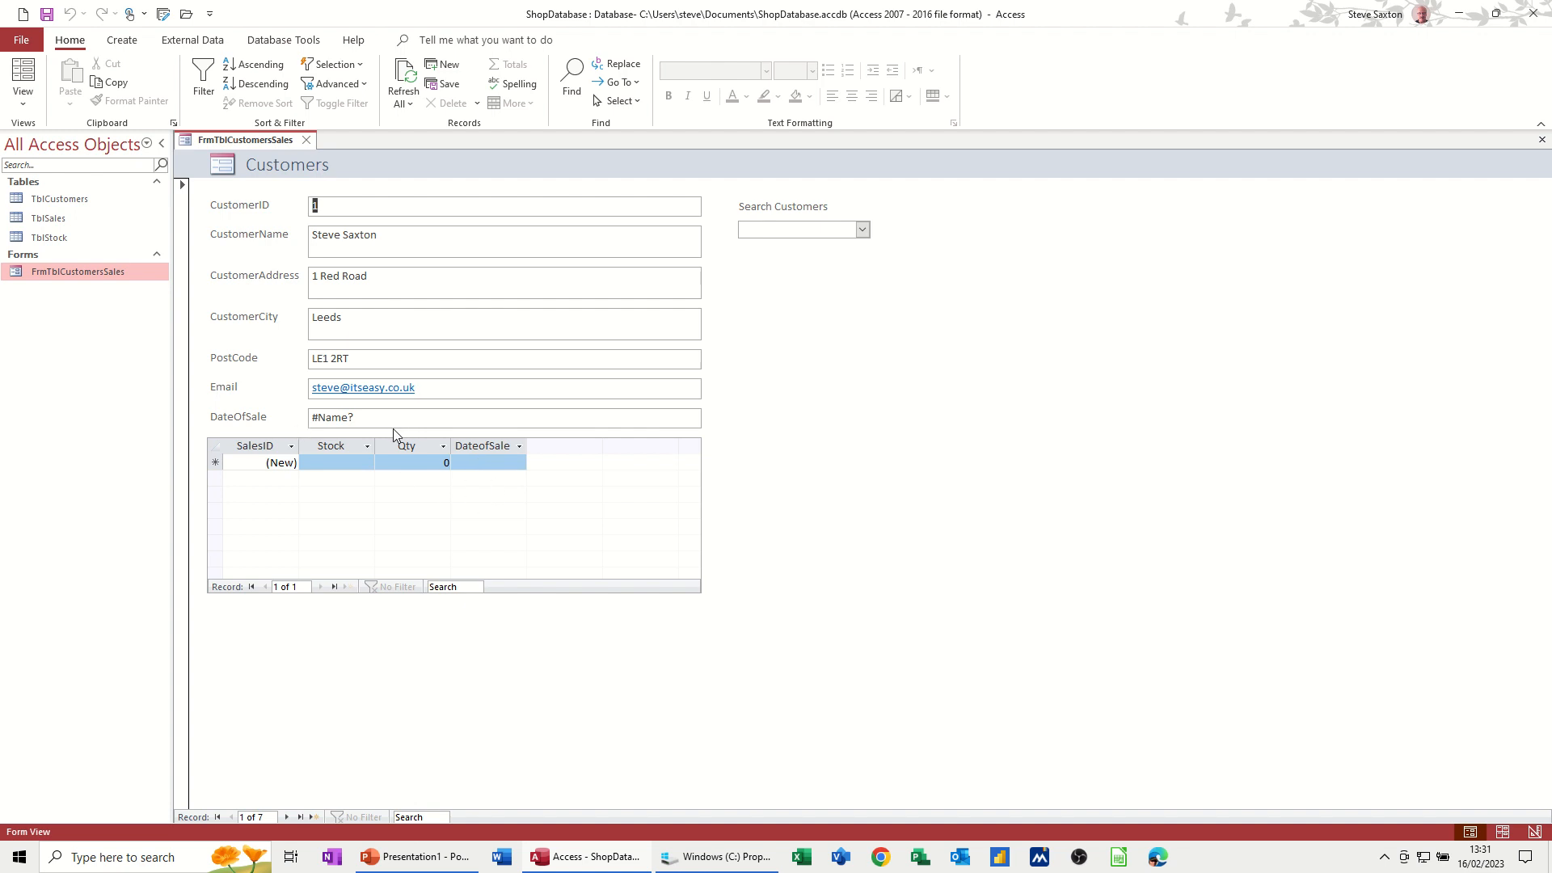
click(23, 96)
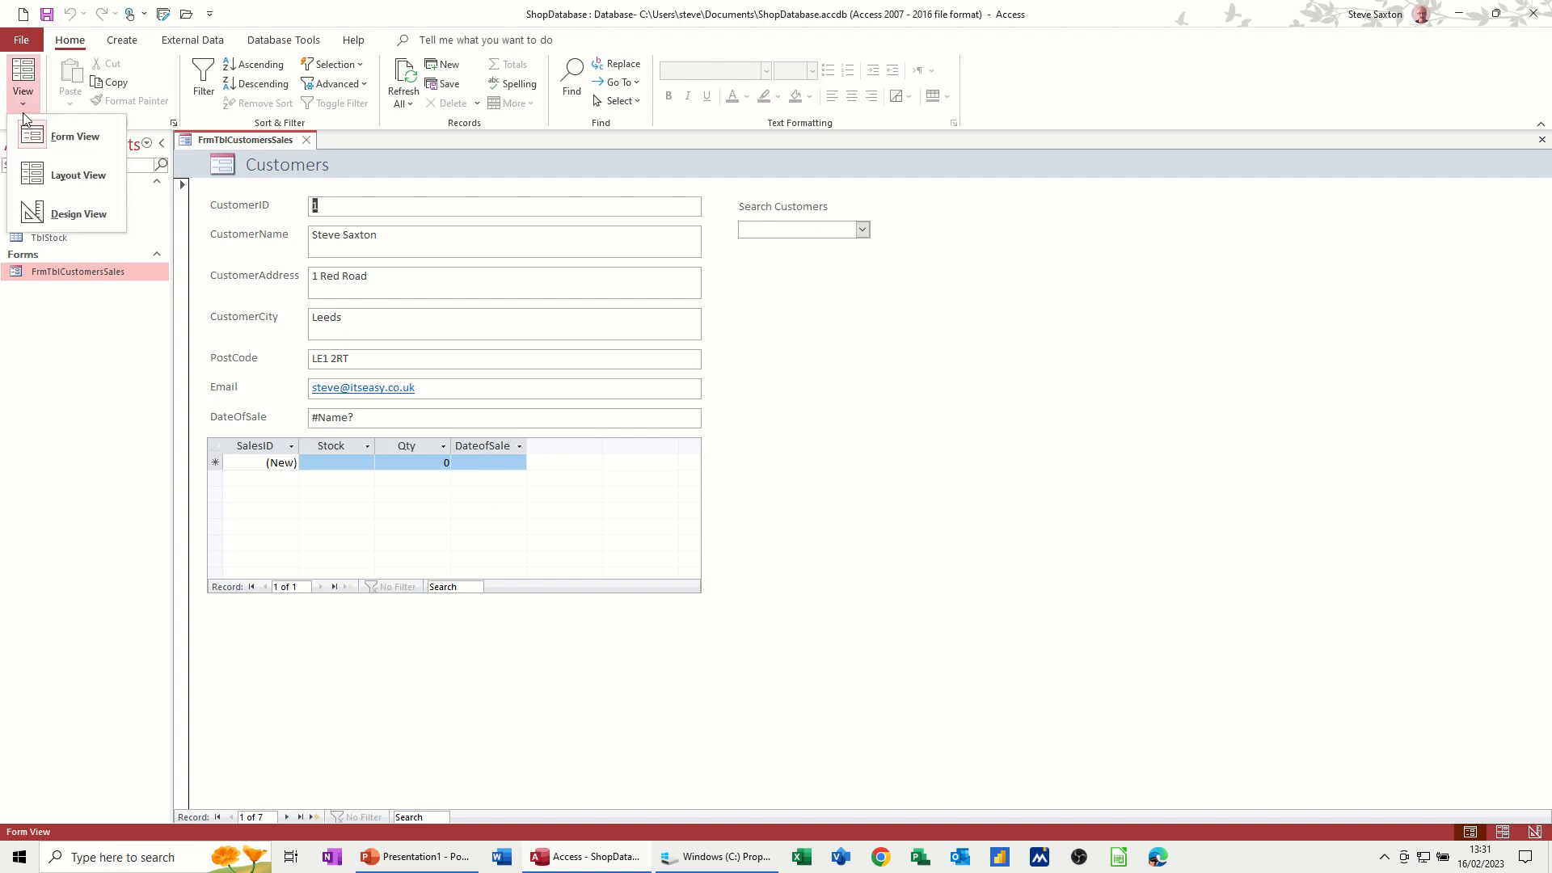
click(57, 212)
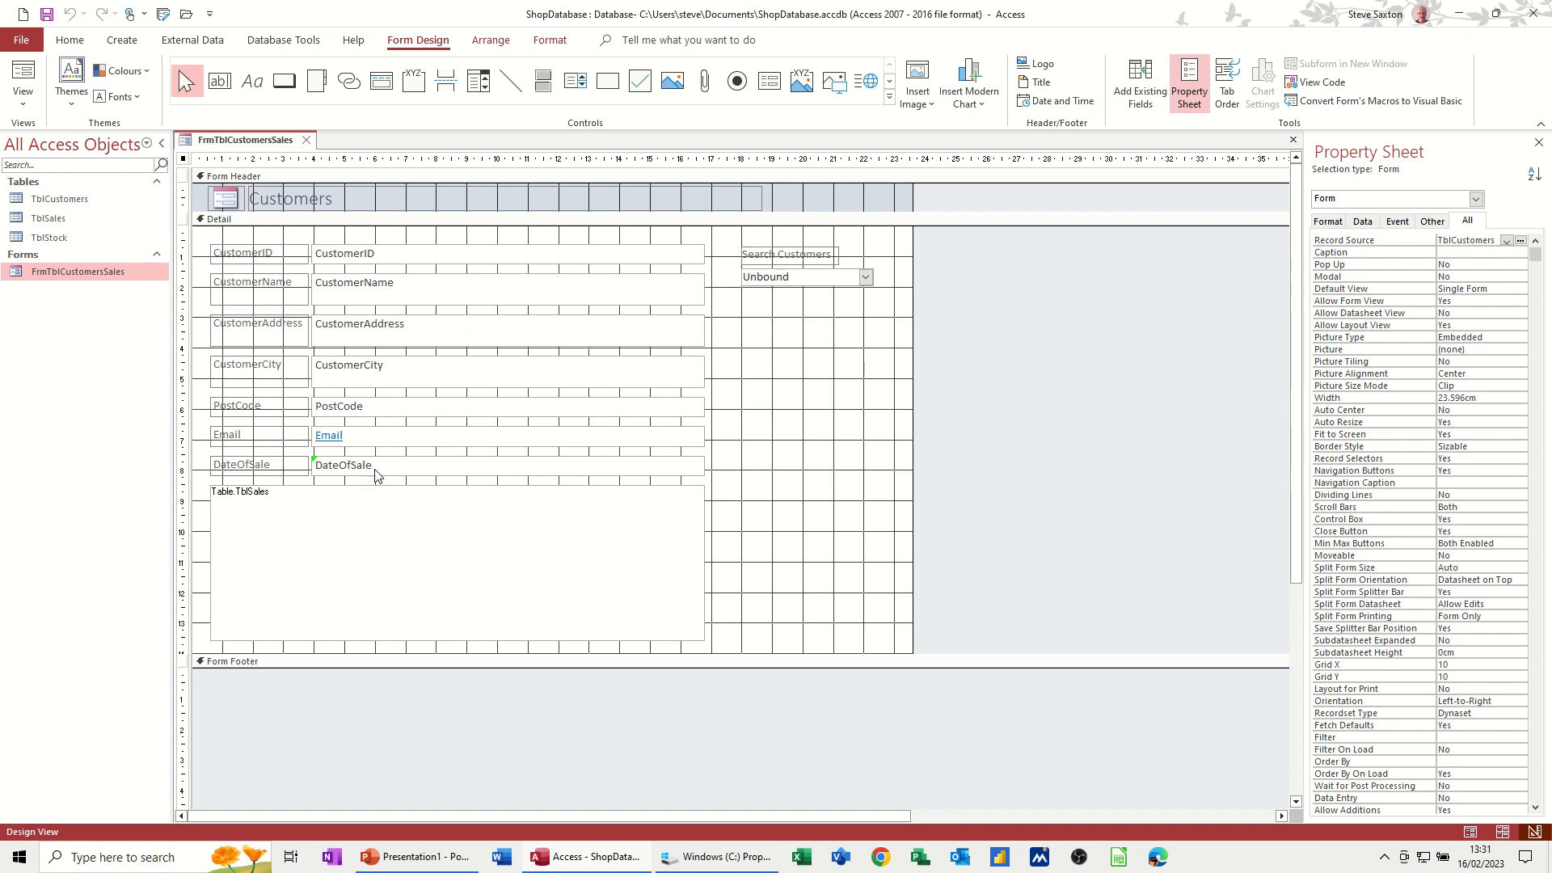
click(379, 469)
key(Delete)
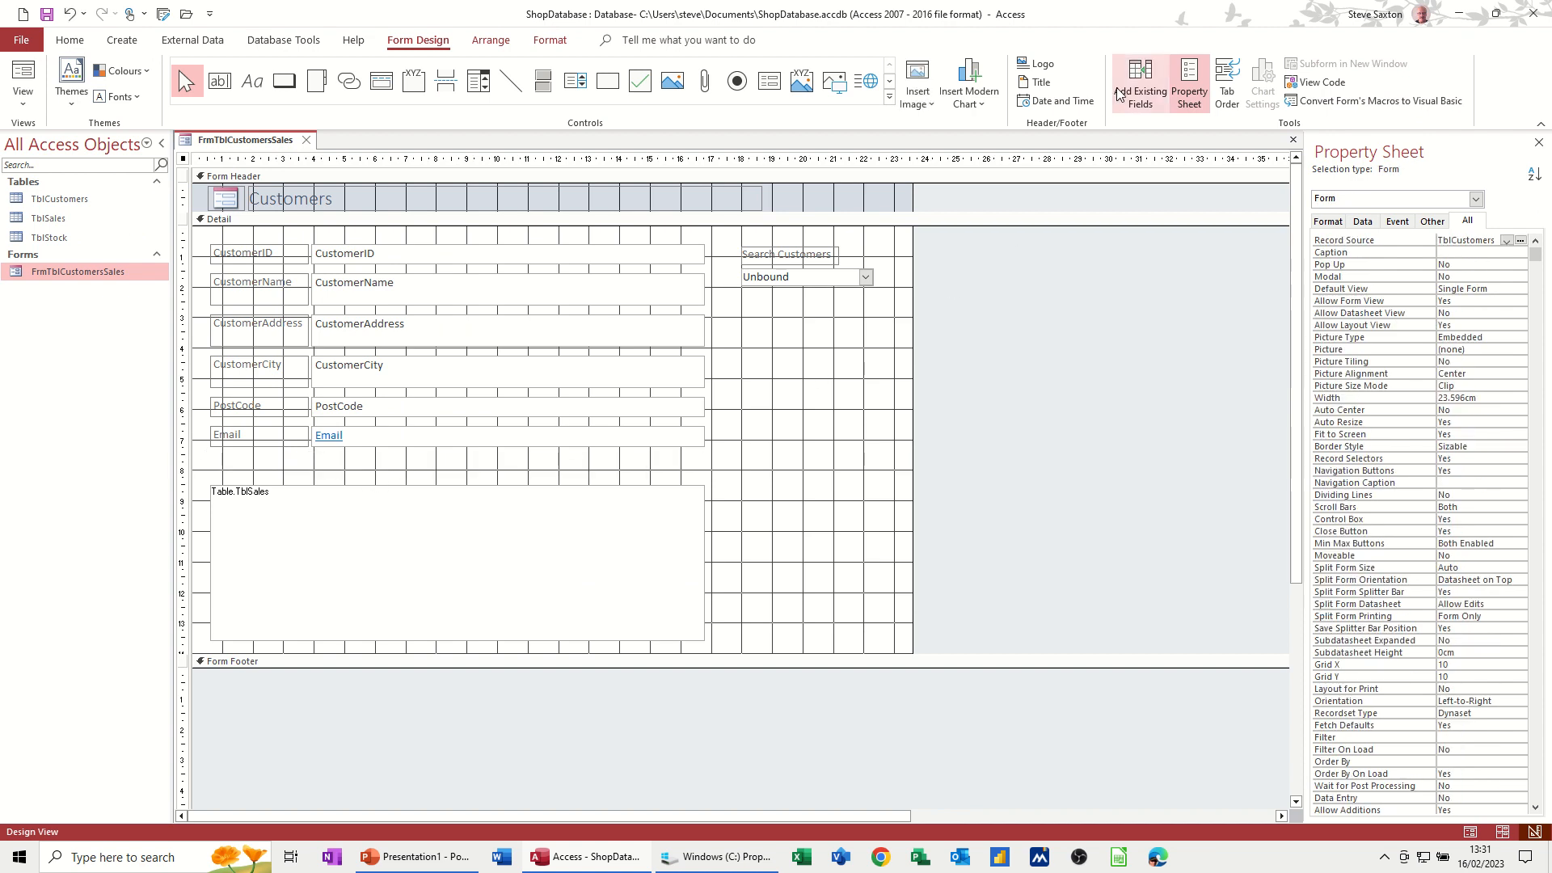
- Check the form's available fields, move the TblSales subform up beneath Email, and show the form with its data
click(1140, 84)
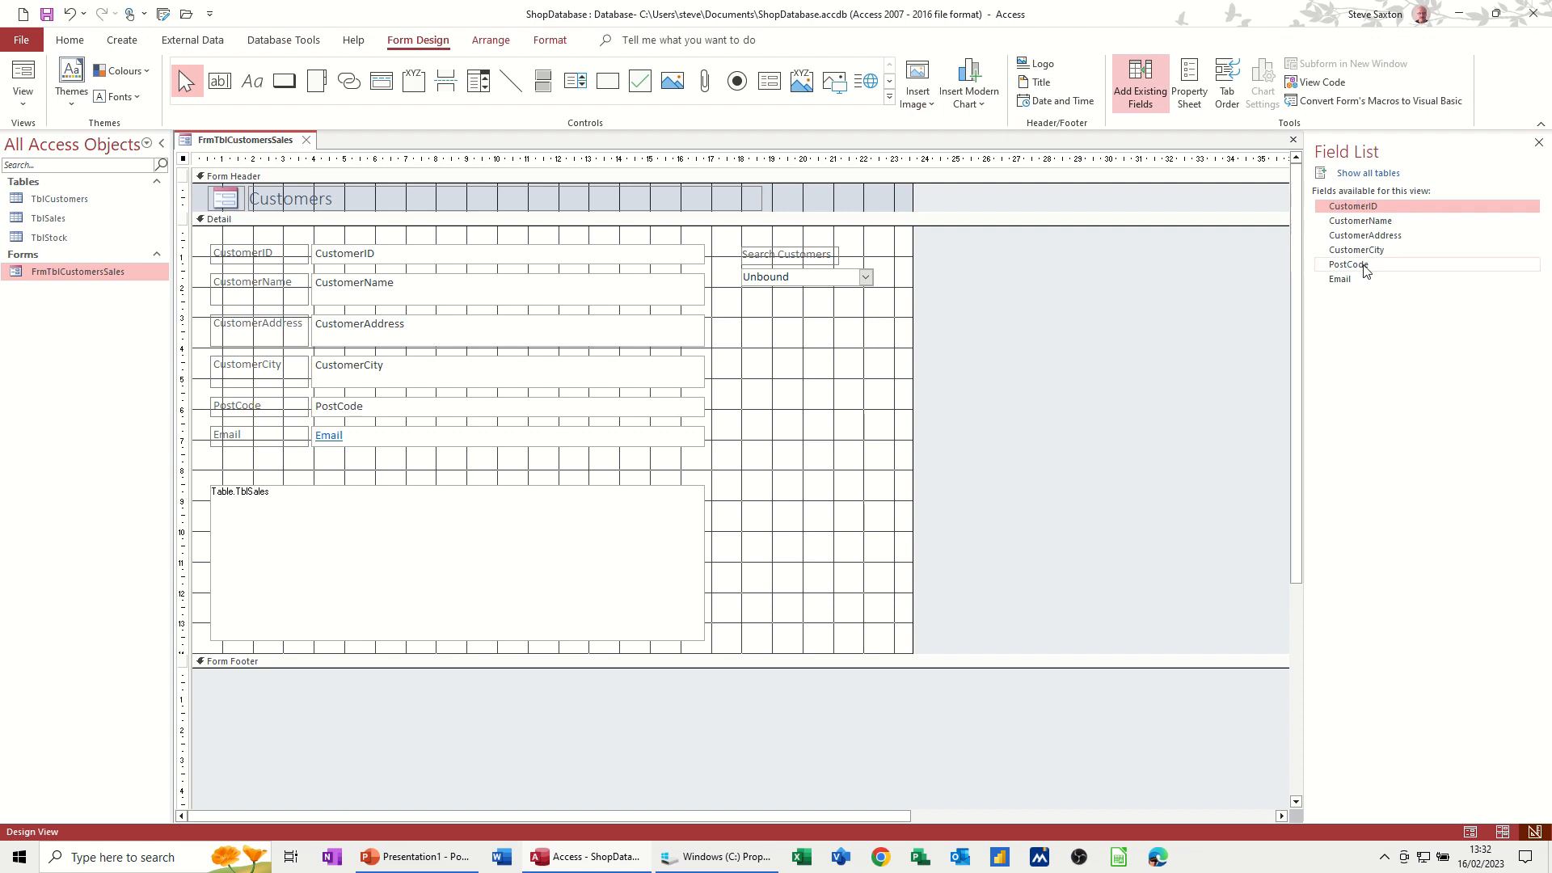
click(289, 493)
drag(321, 486, 327, 463)
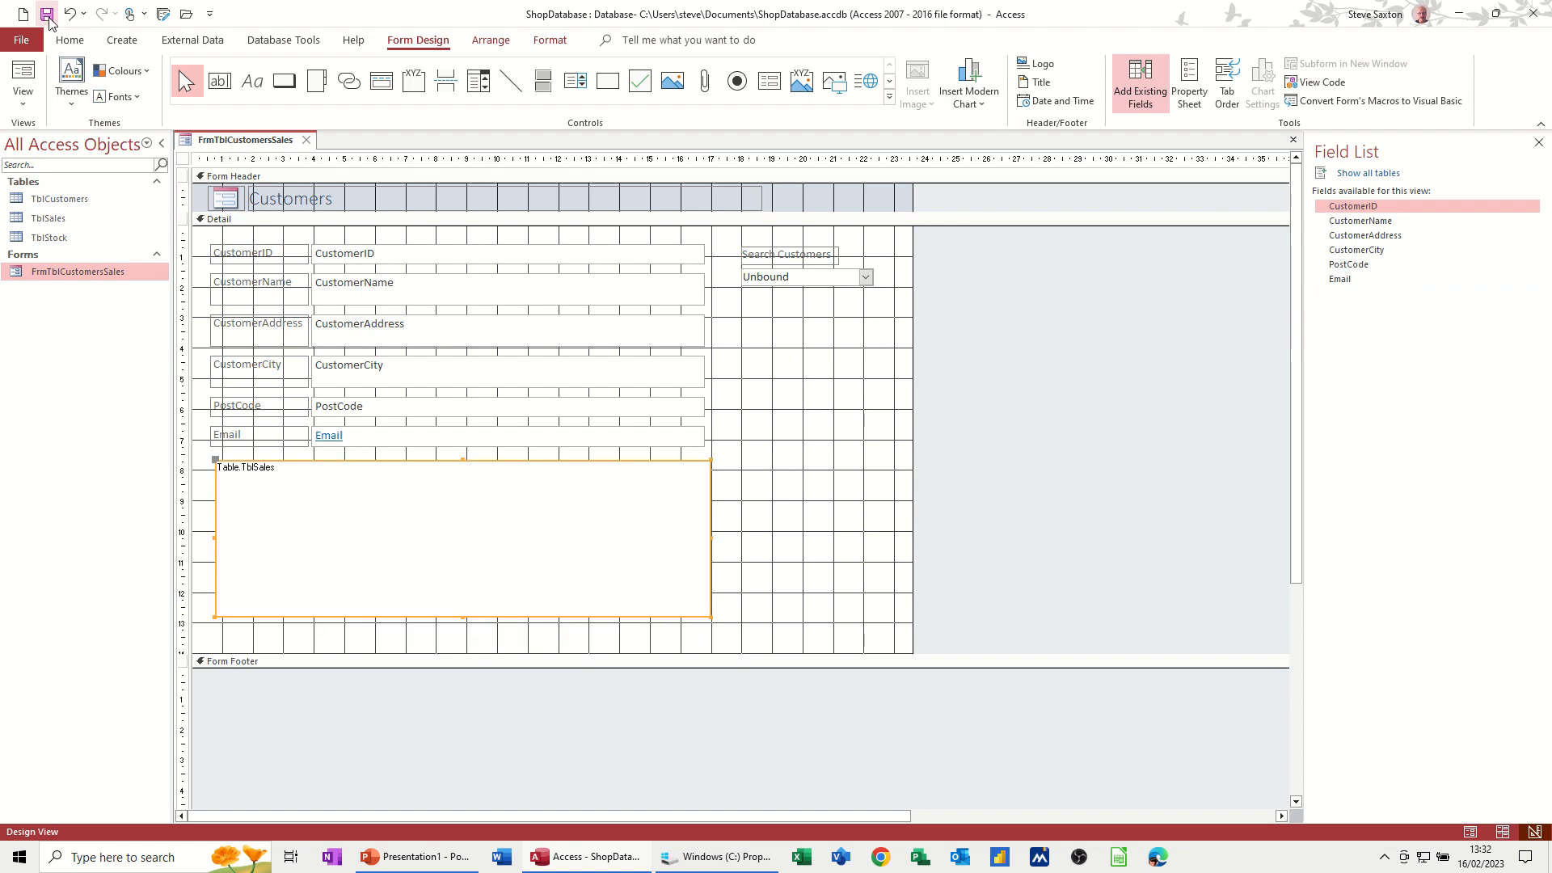
click(23, 79)
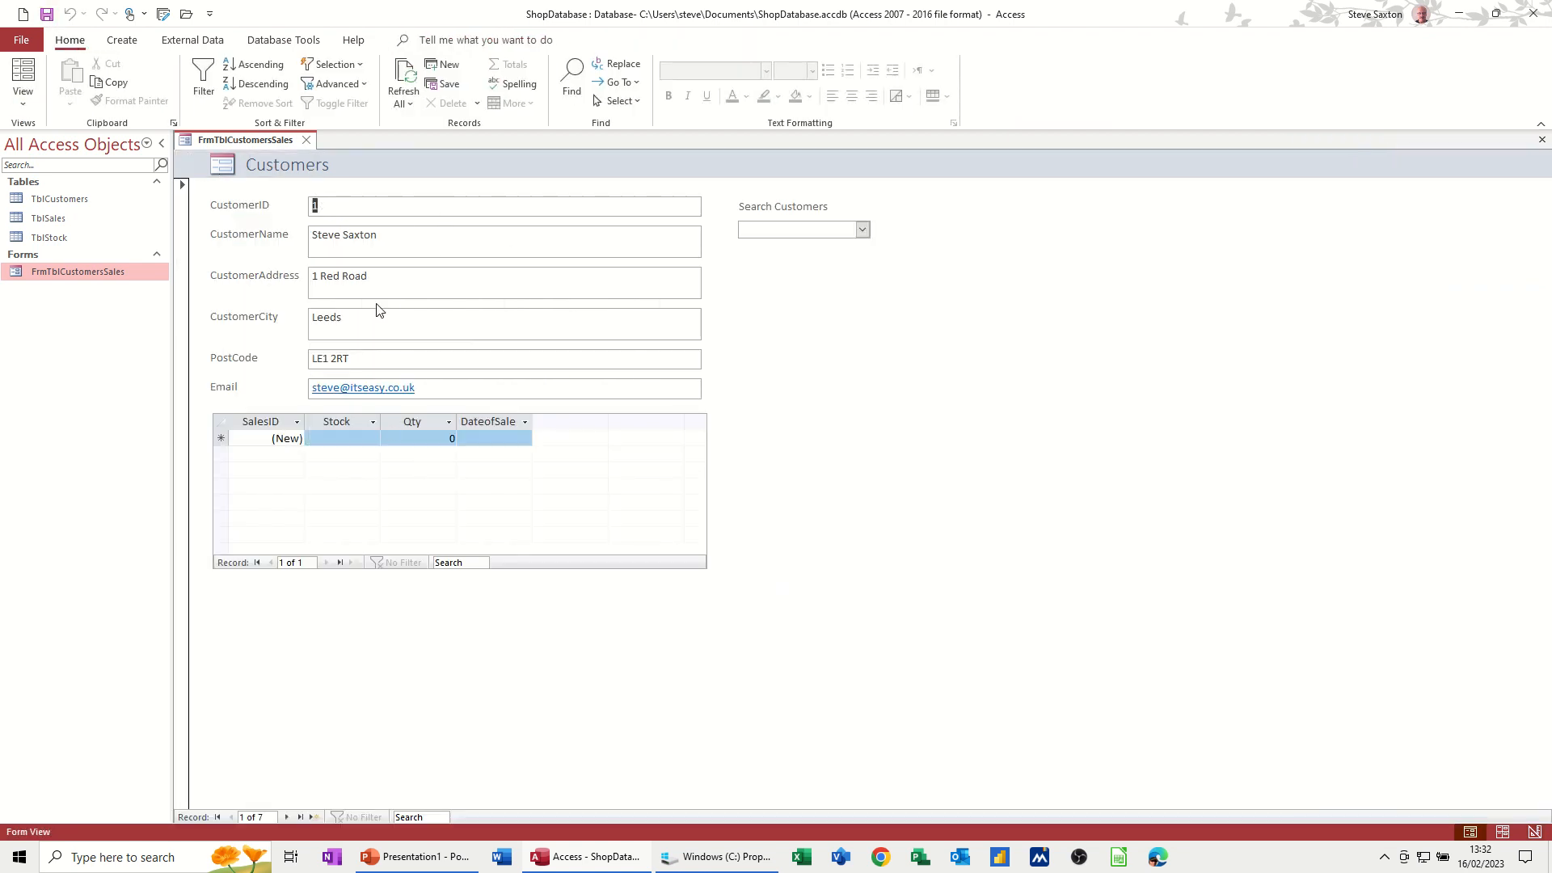
- Add a sale of 10 Bread Buns dated 16/02/2023 for the first customer in the subform
click(336, 438)
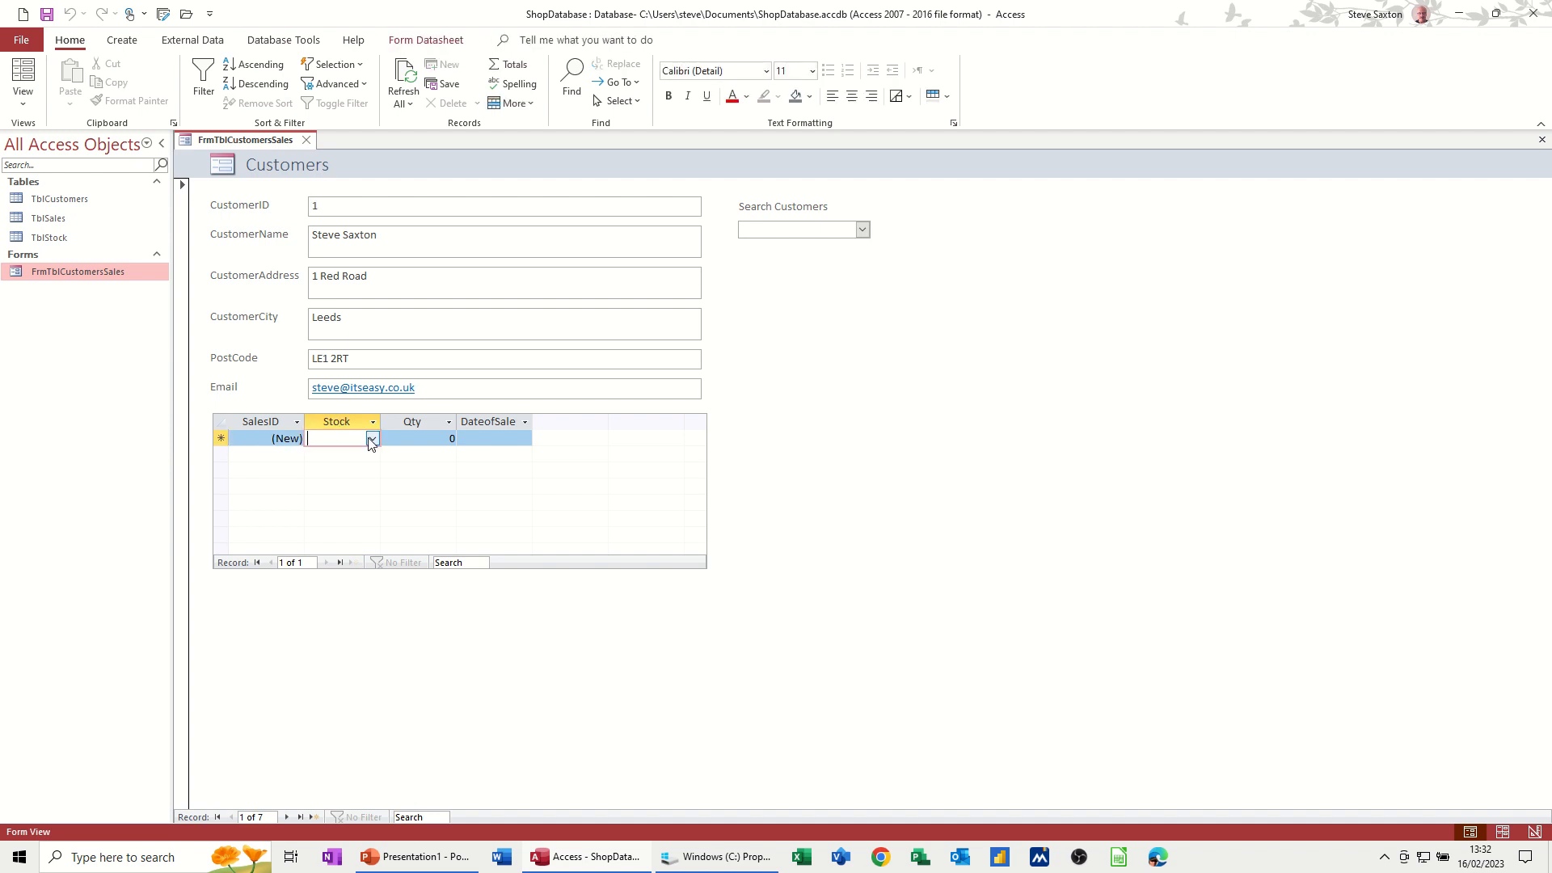
click(371, 441)
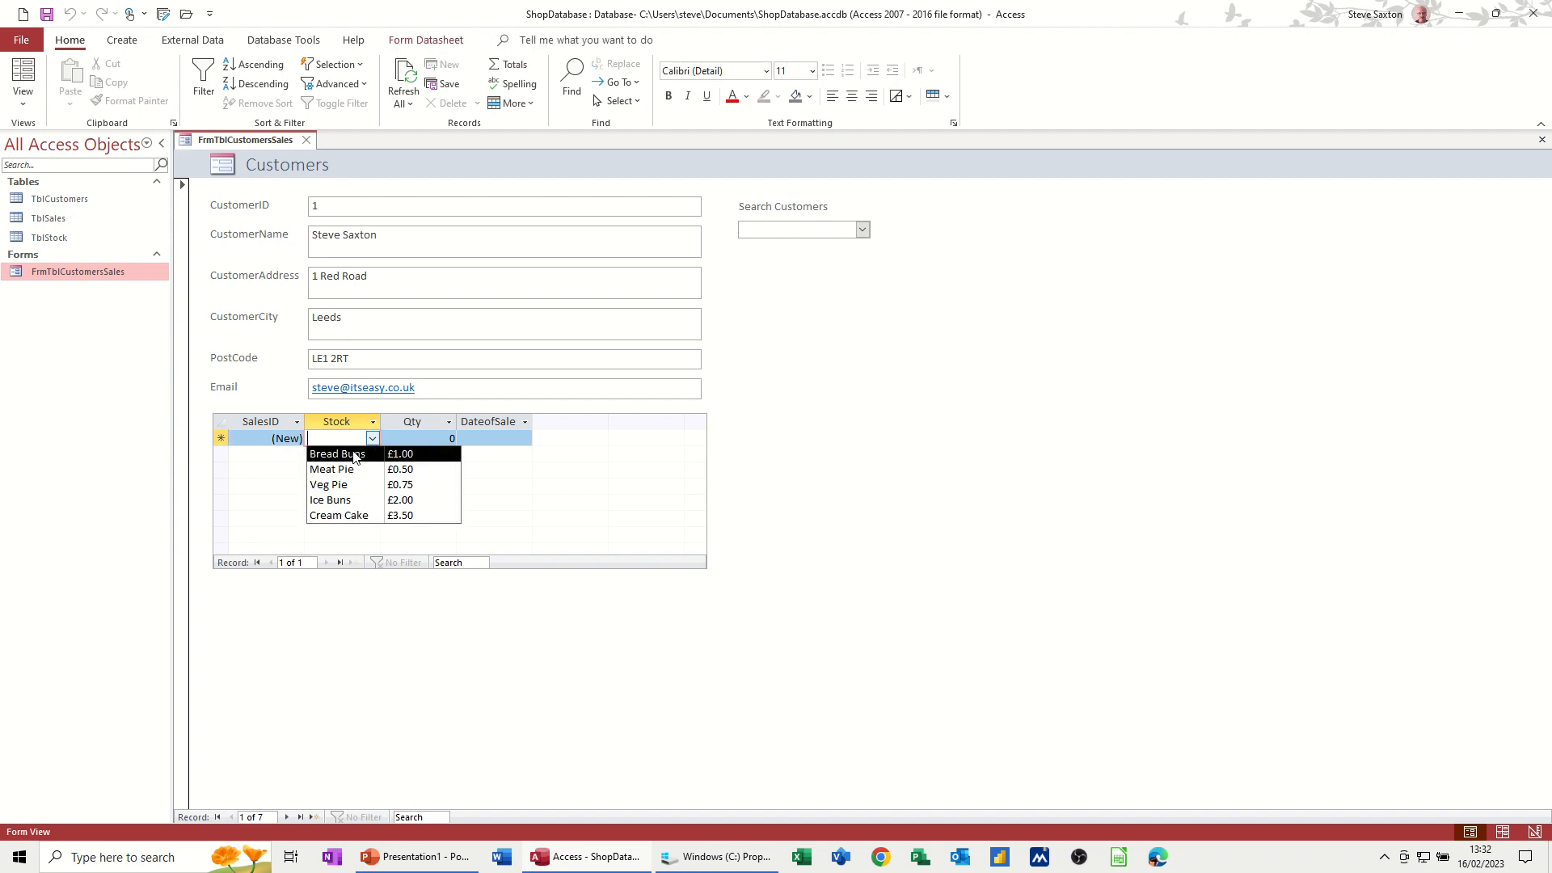
click(354, 454)
click(443, 441)
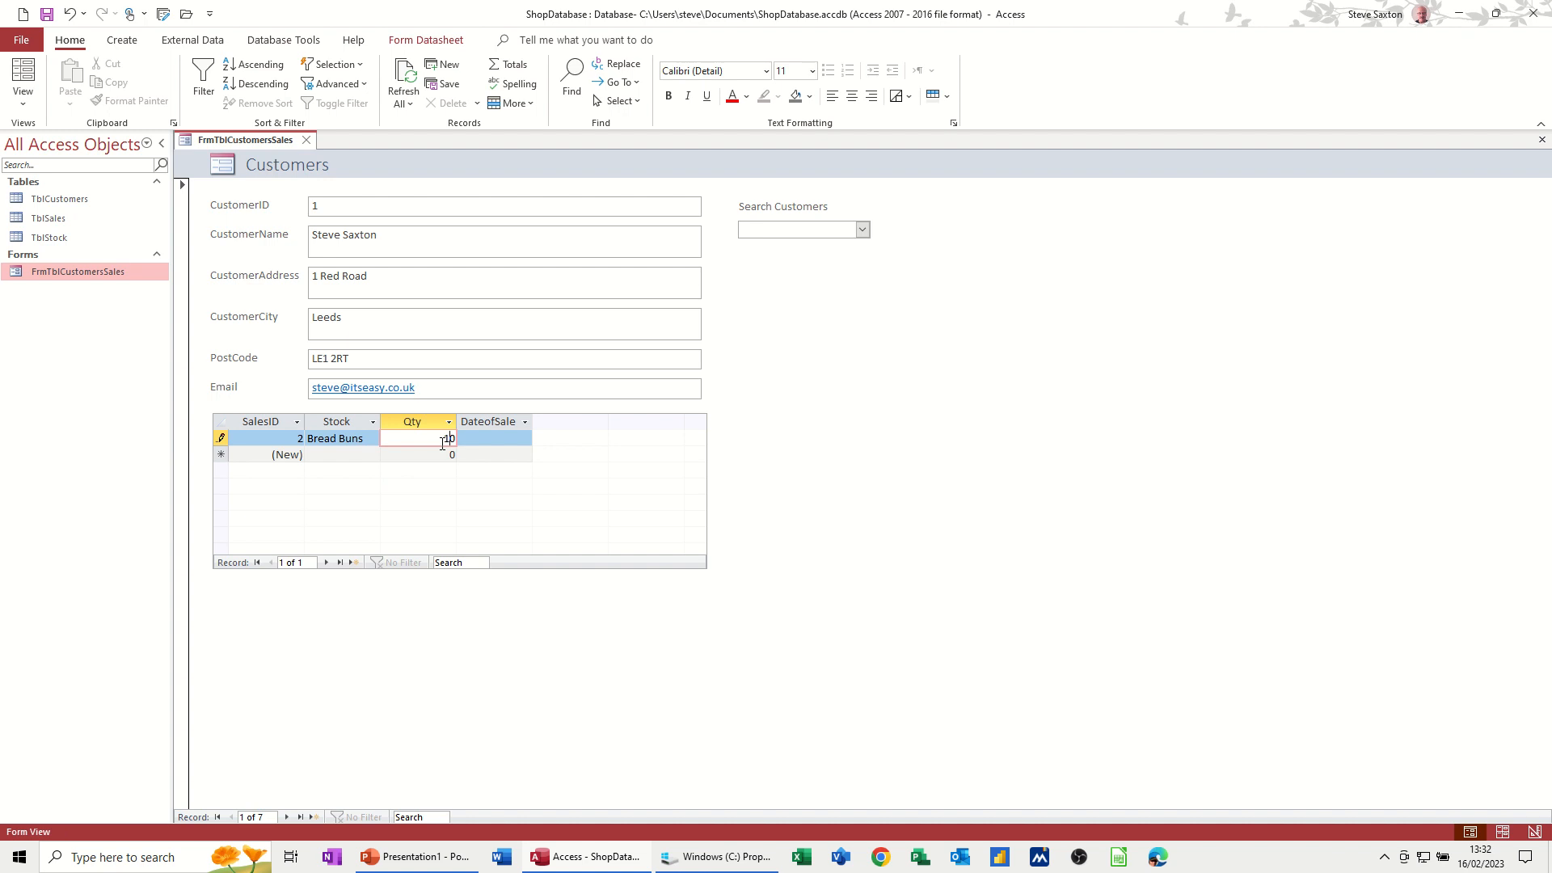
key(Tab)
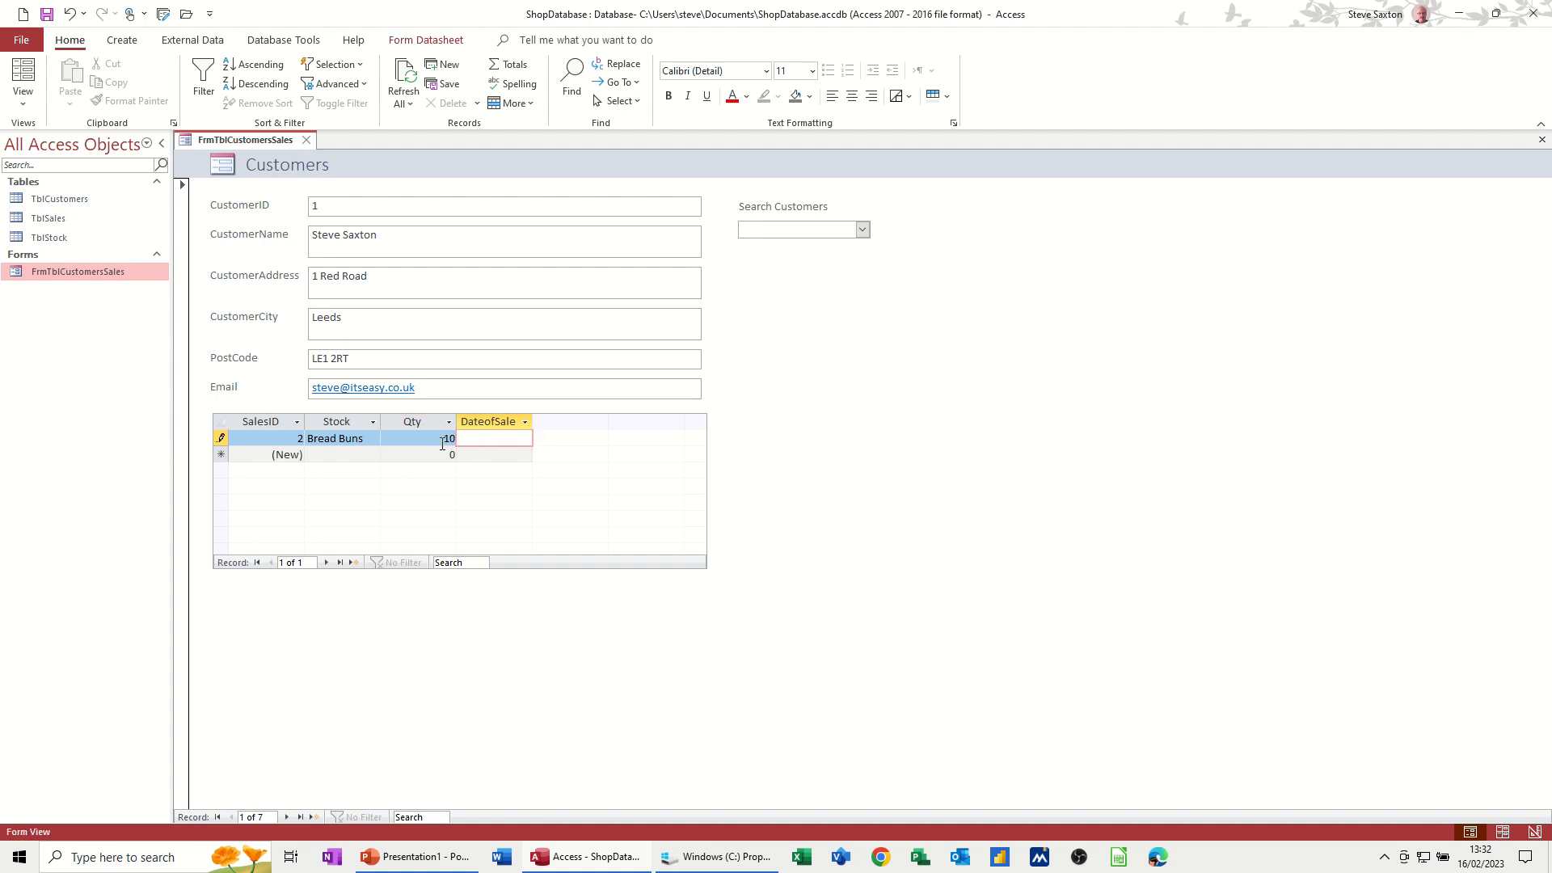
key(ctrl+semicolon)
click(426, 458)
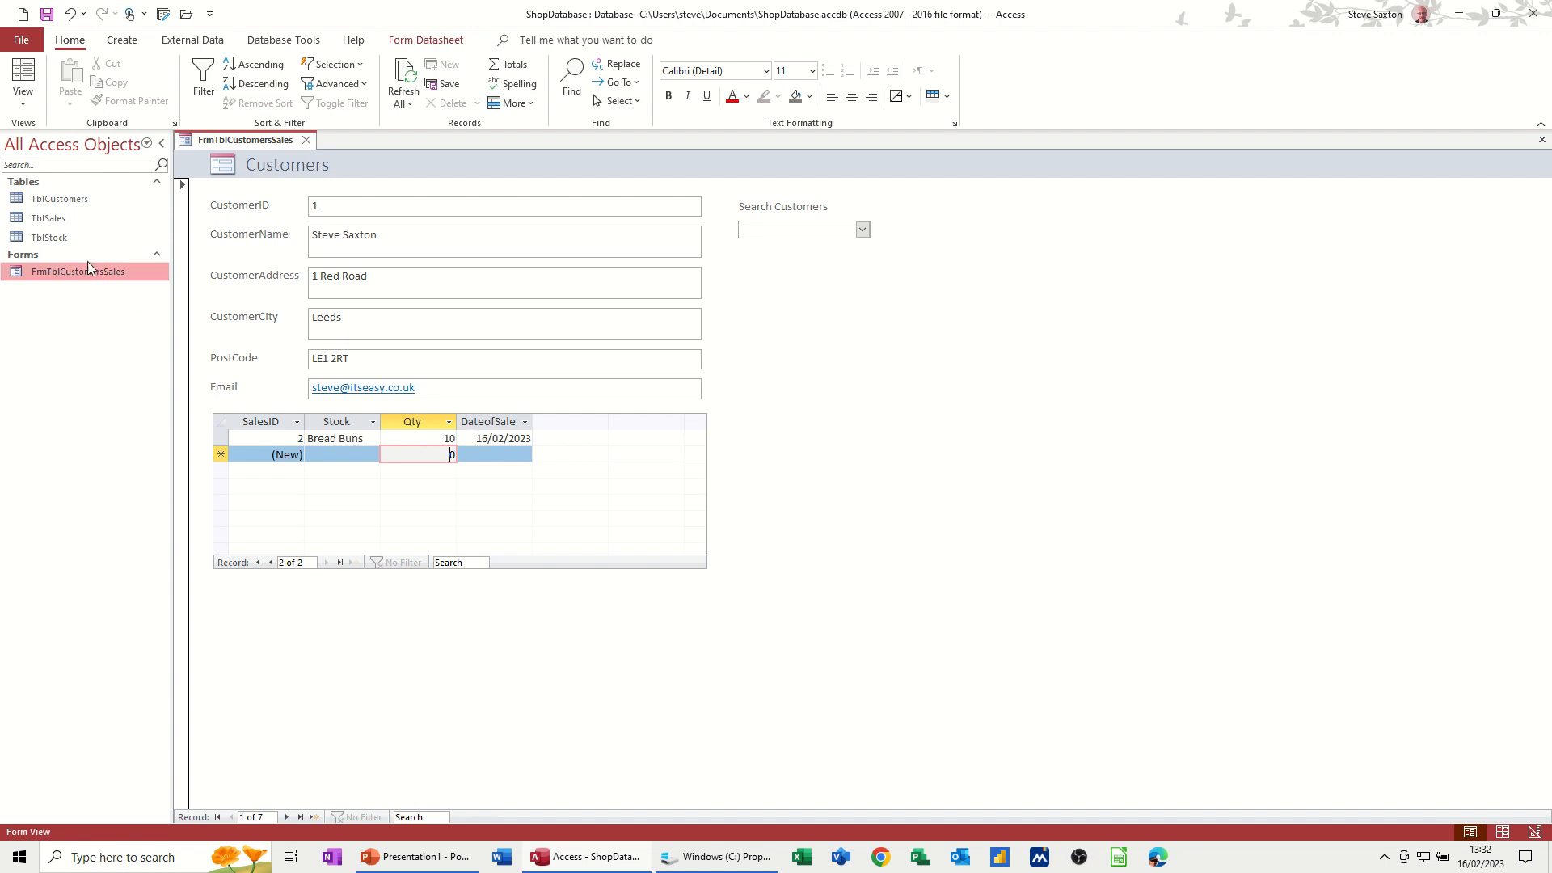
- Check the Bread Buns quantity in TblStock, close the form, and review the sales records in TblSales
double_click(61, 241)
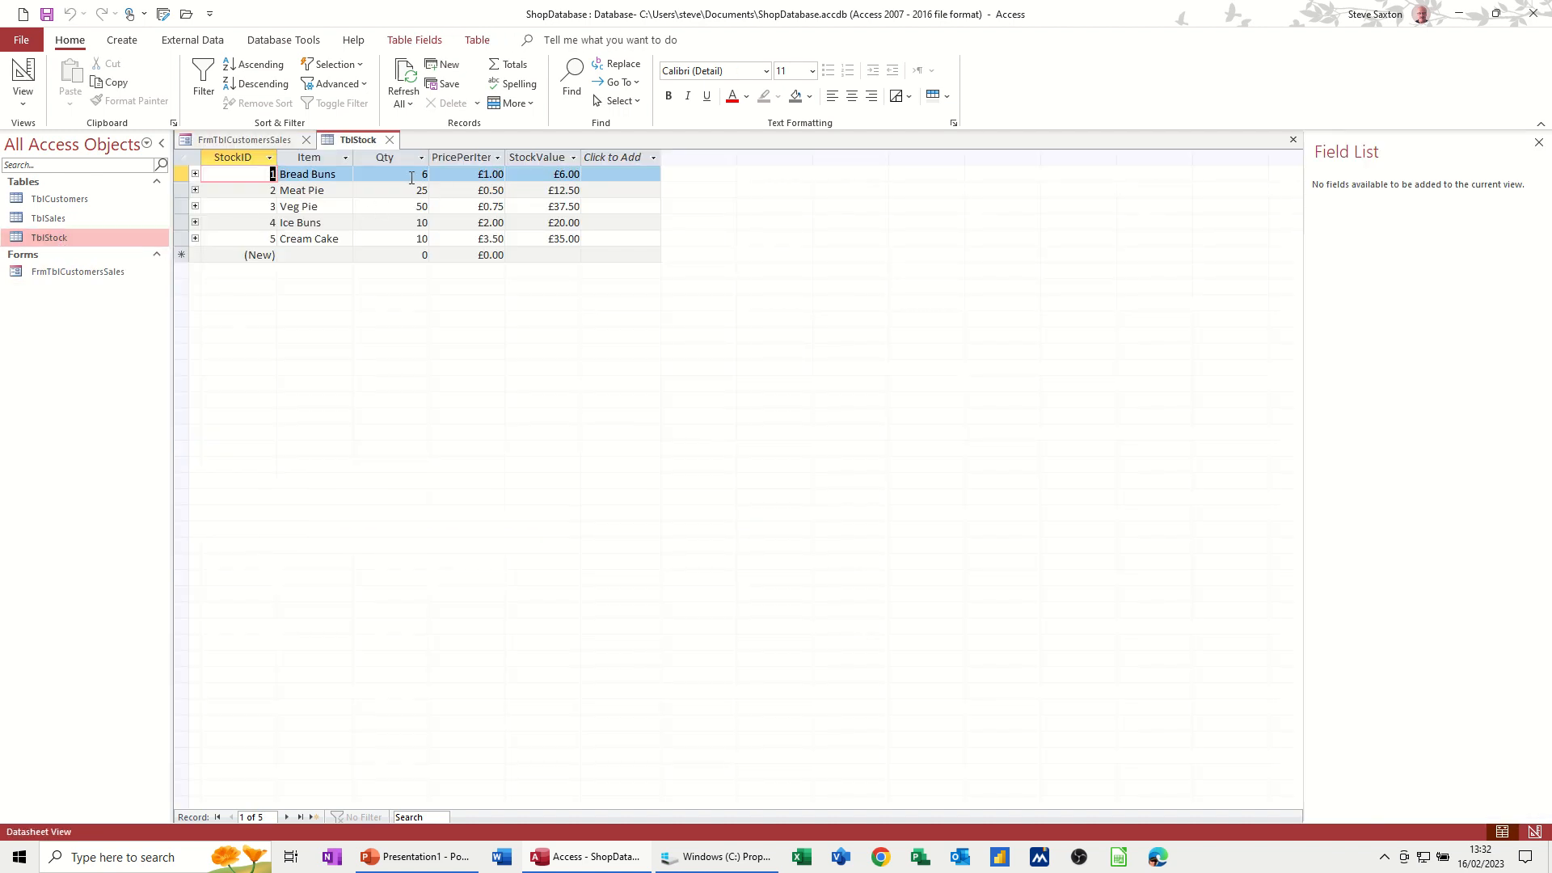
click(391, 141)
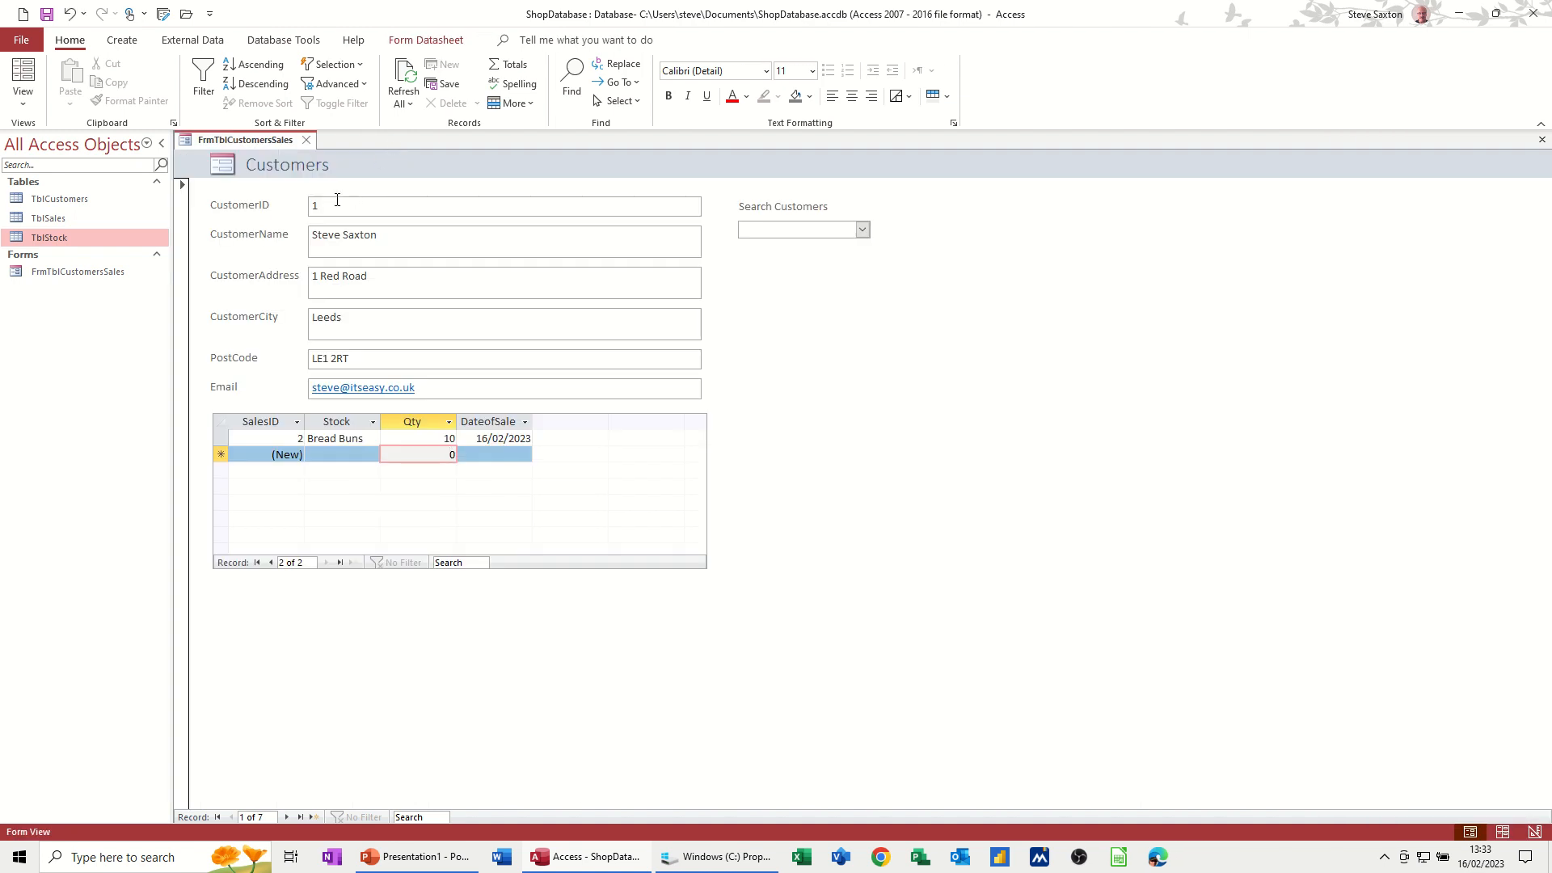
click(308, 140)
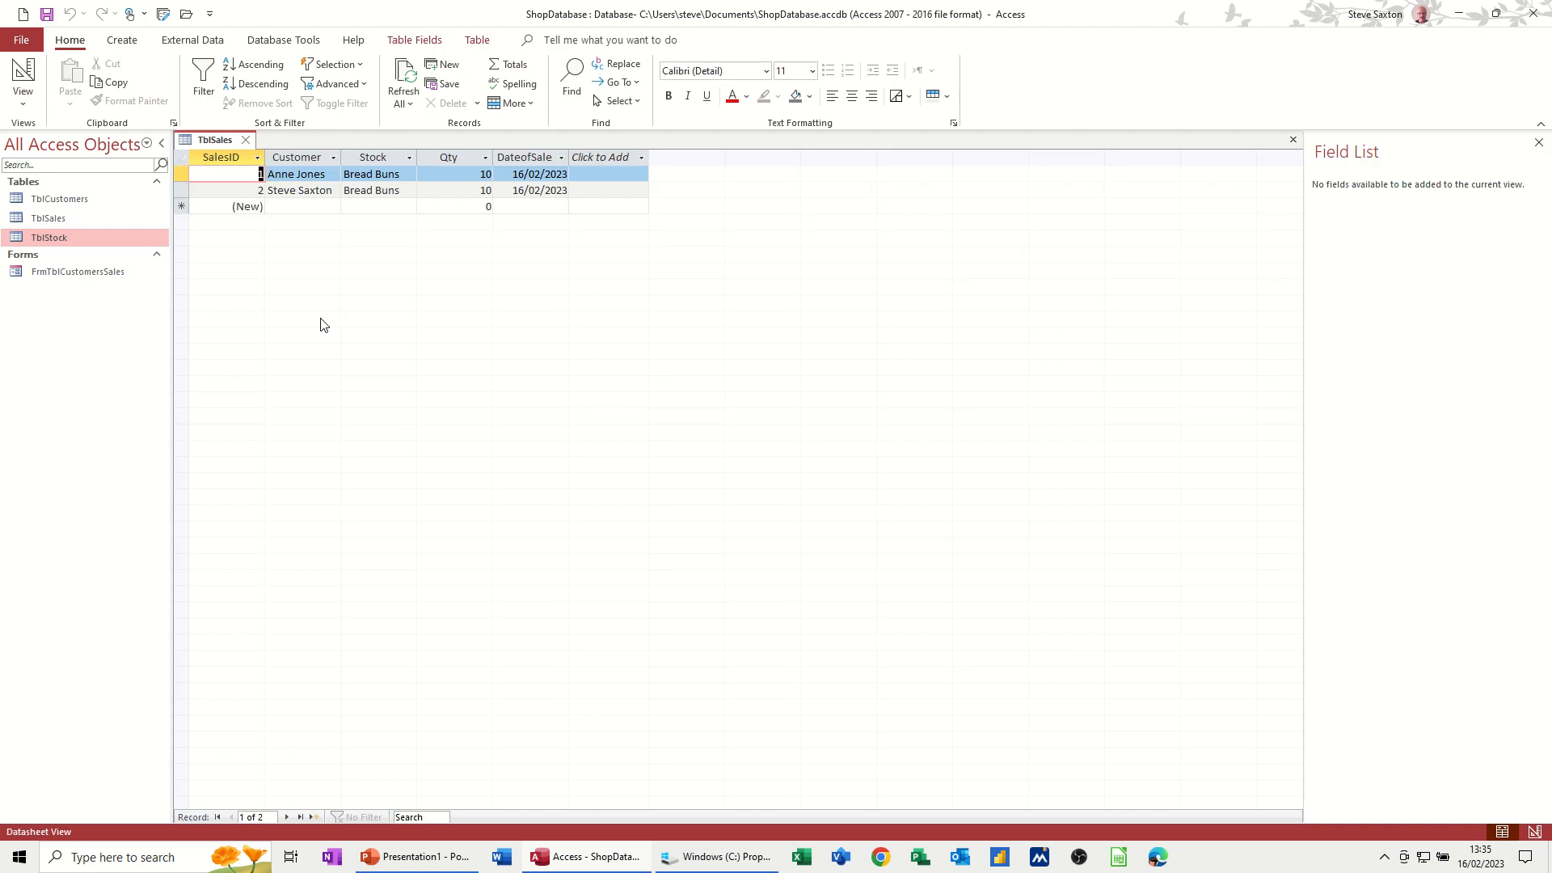
click(245, 140)
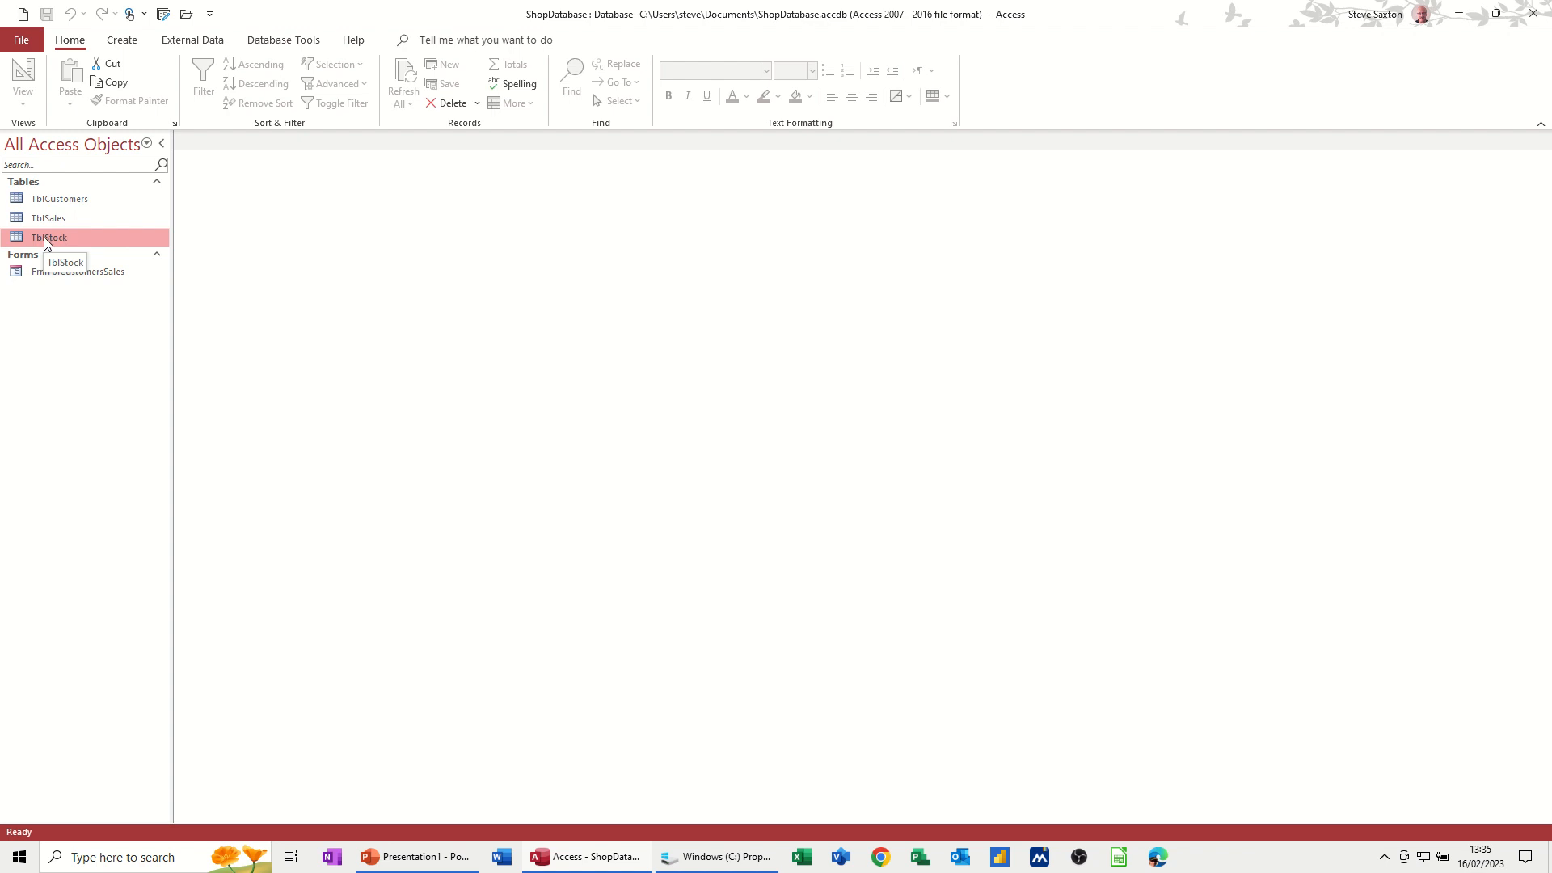
- Create a new query in design view containing the TblCustomers, TblSales and TblStock tables
click(122, 40)
click(257, 81)
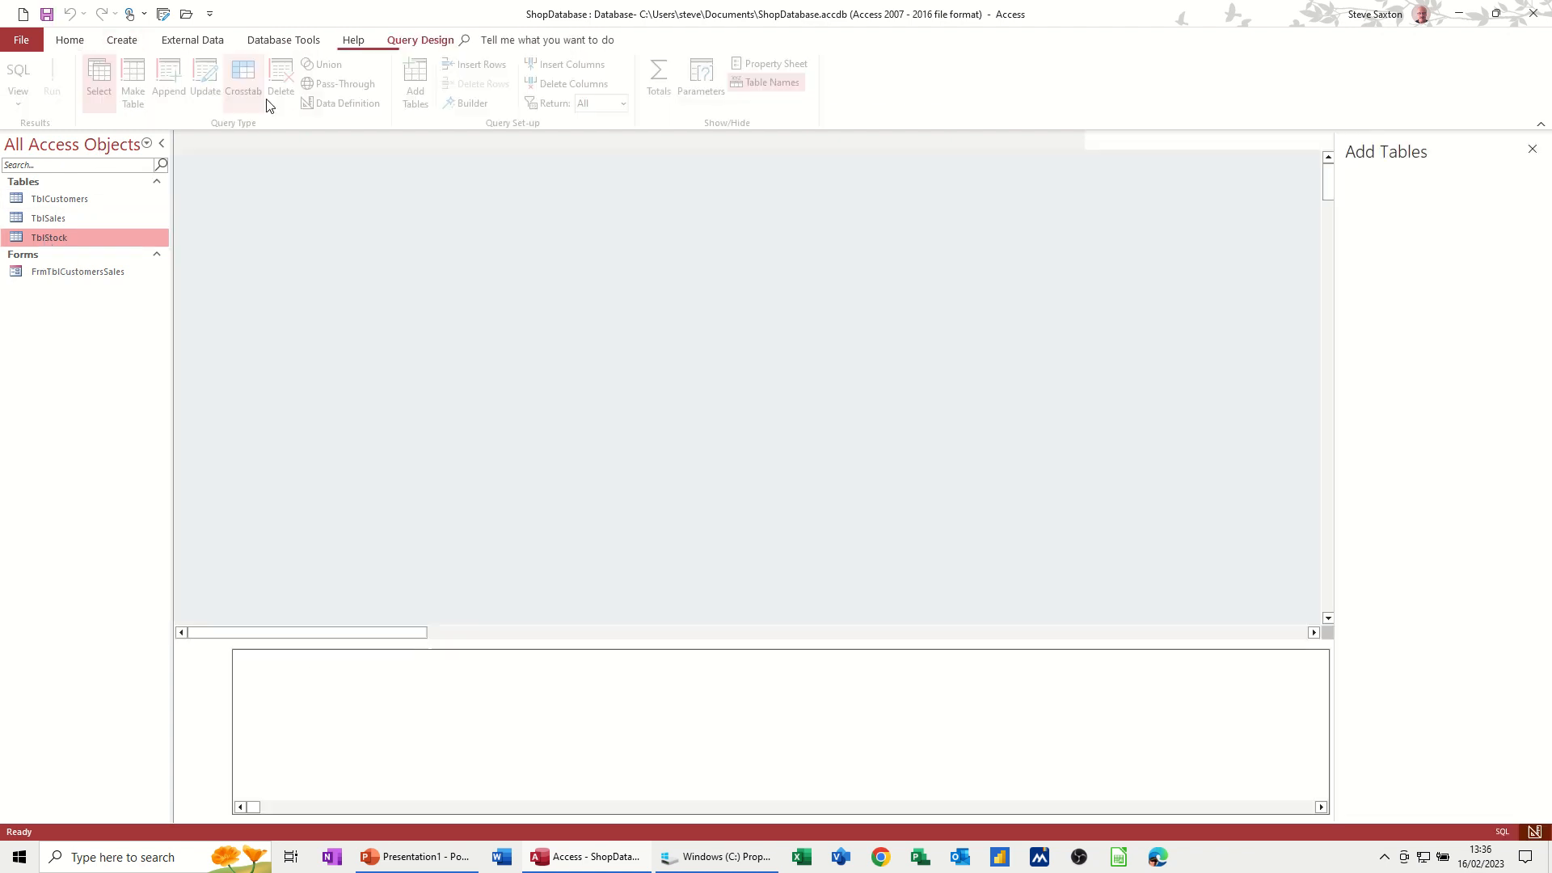
drag(97, 200, 261, 204)
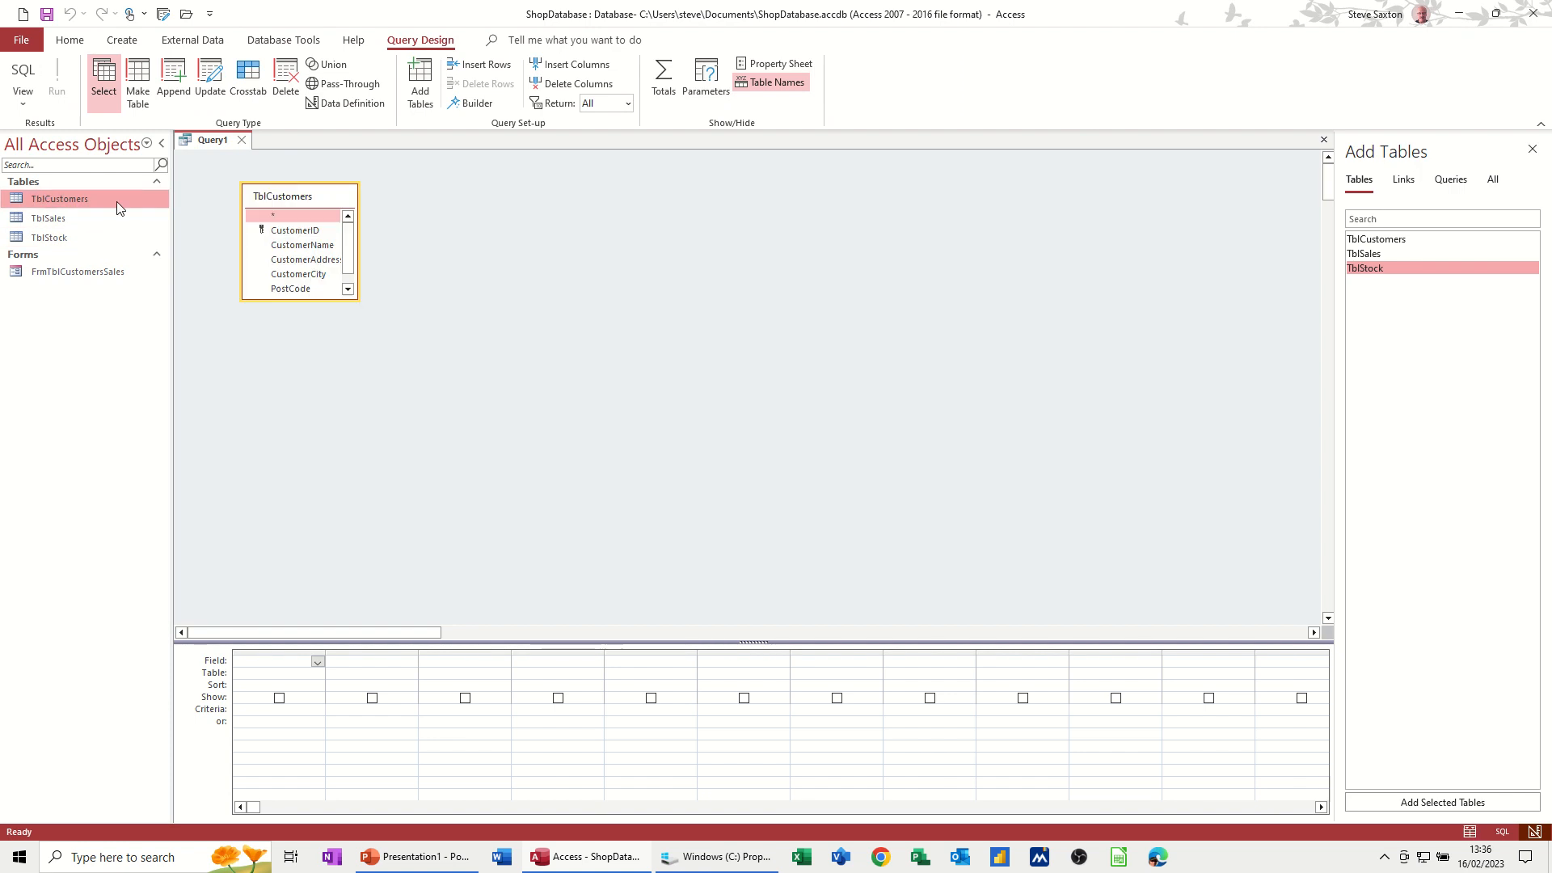
drag(86, 222, 524, 198)
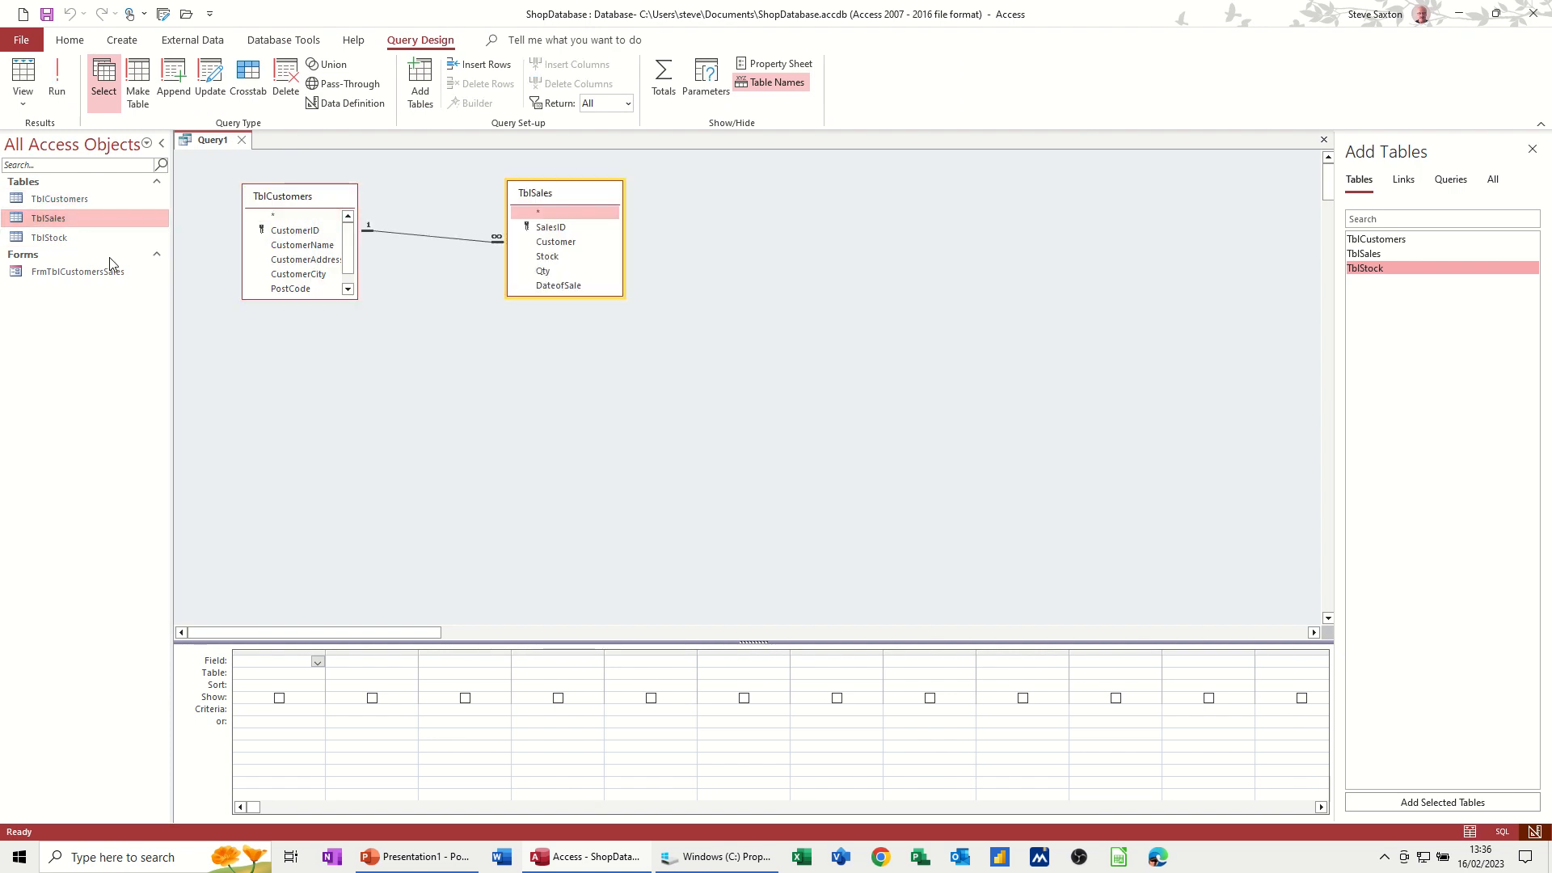
drag(64, 241, 743, 216)
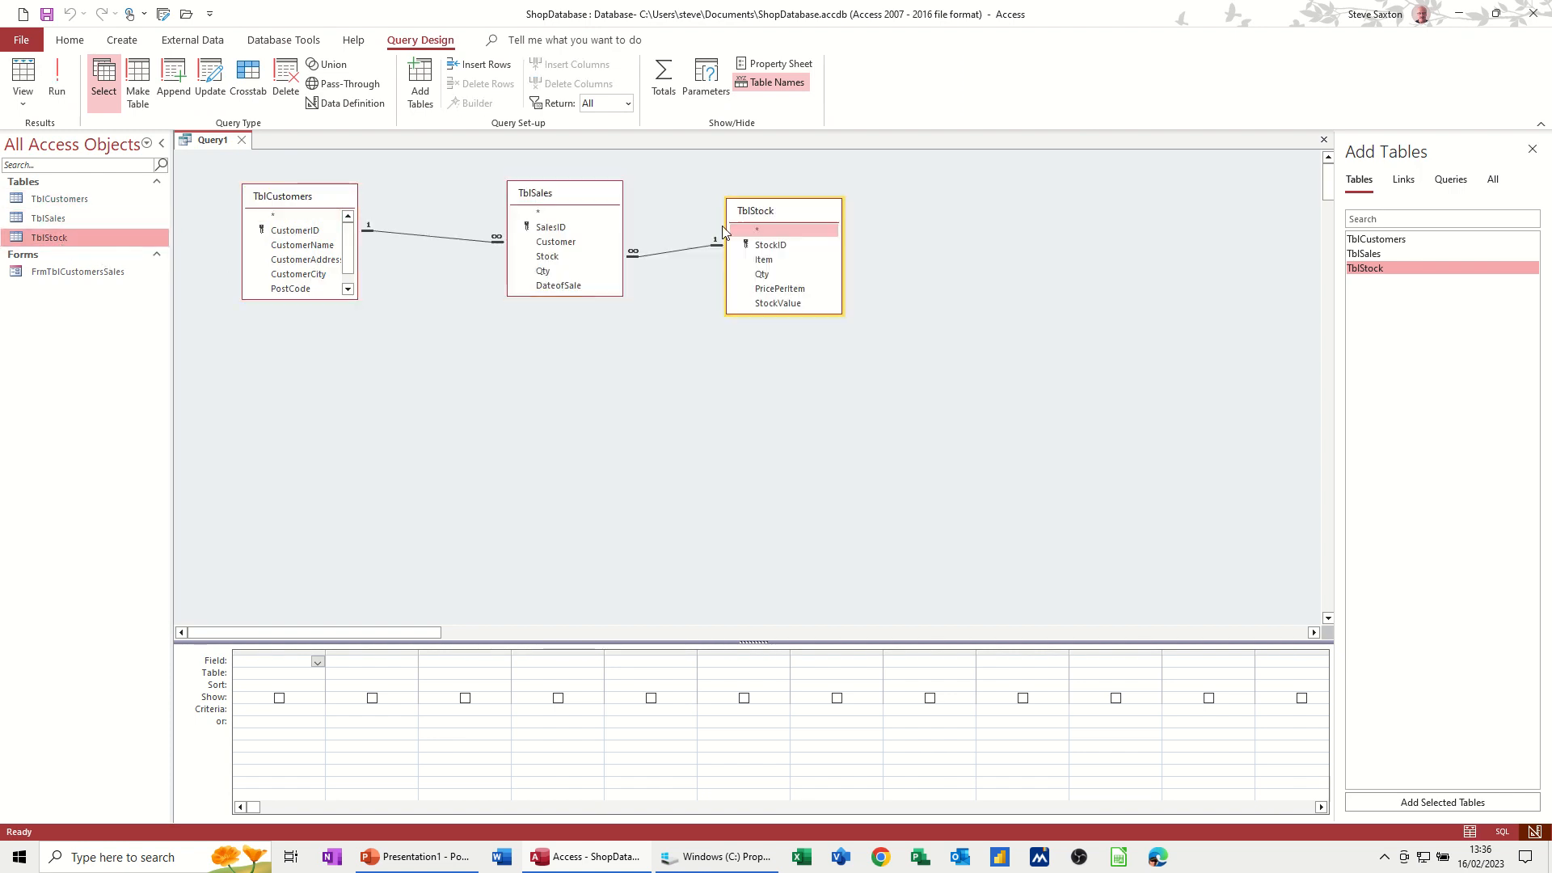
- Add the Customer, Stock and Qty fields from TblSales to the query and run it
double_click(552, 242)
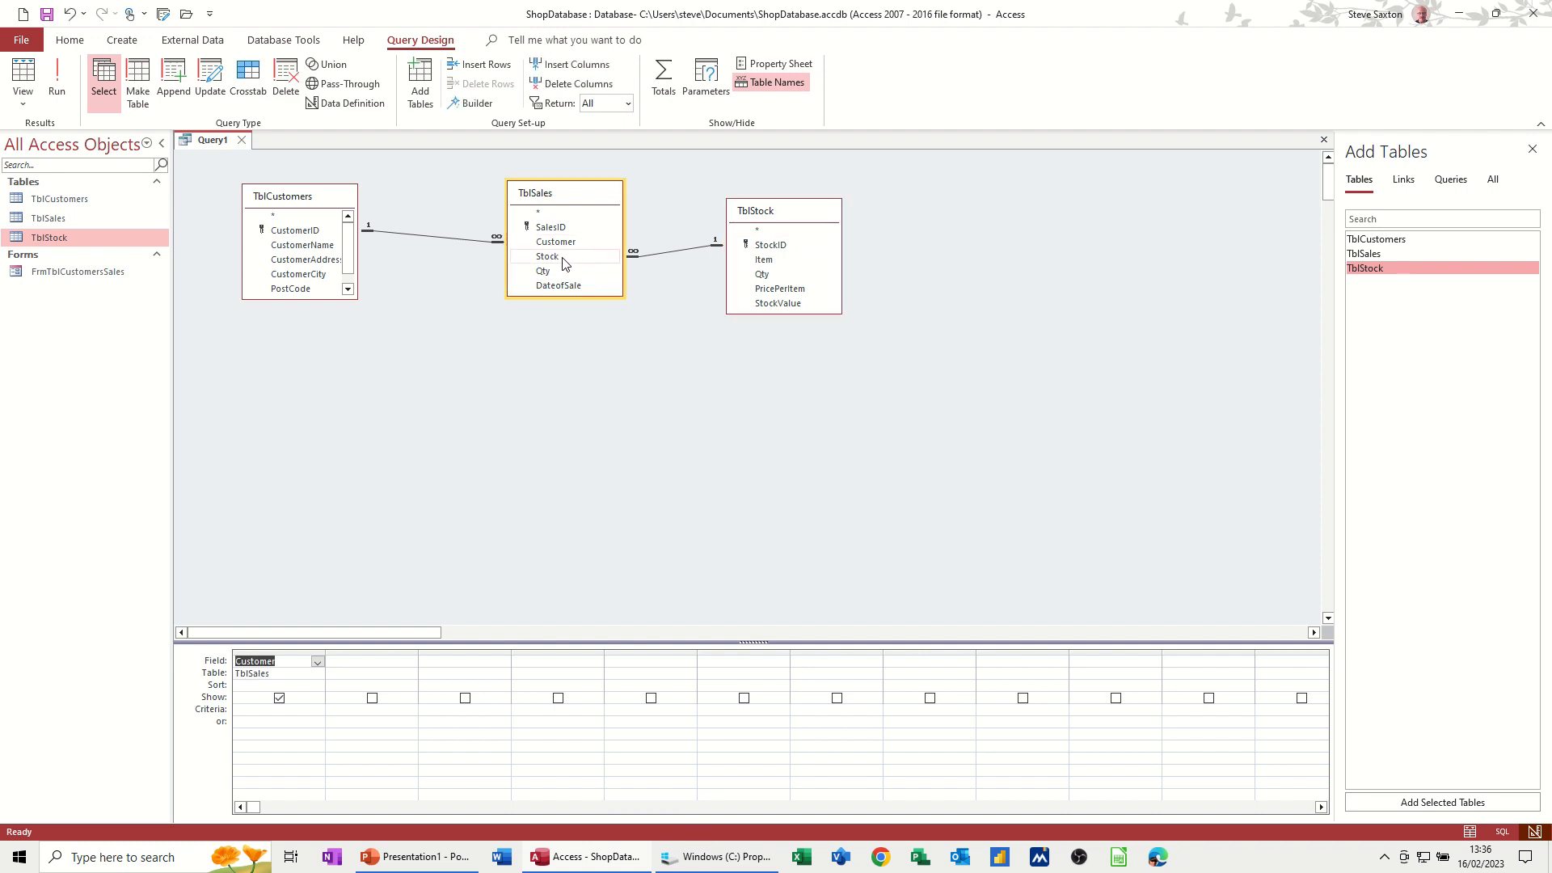
double_click(564, 263)
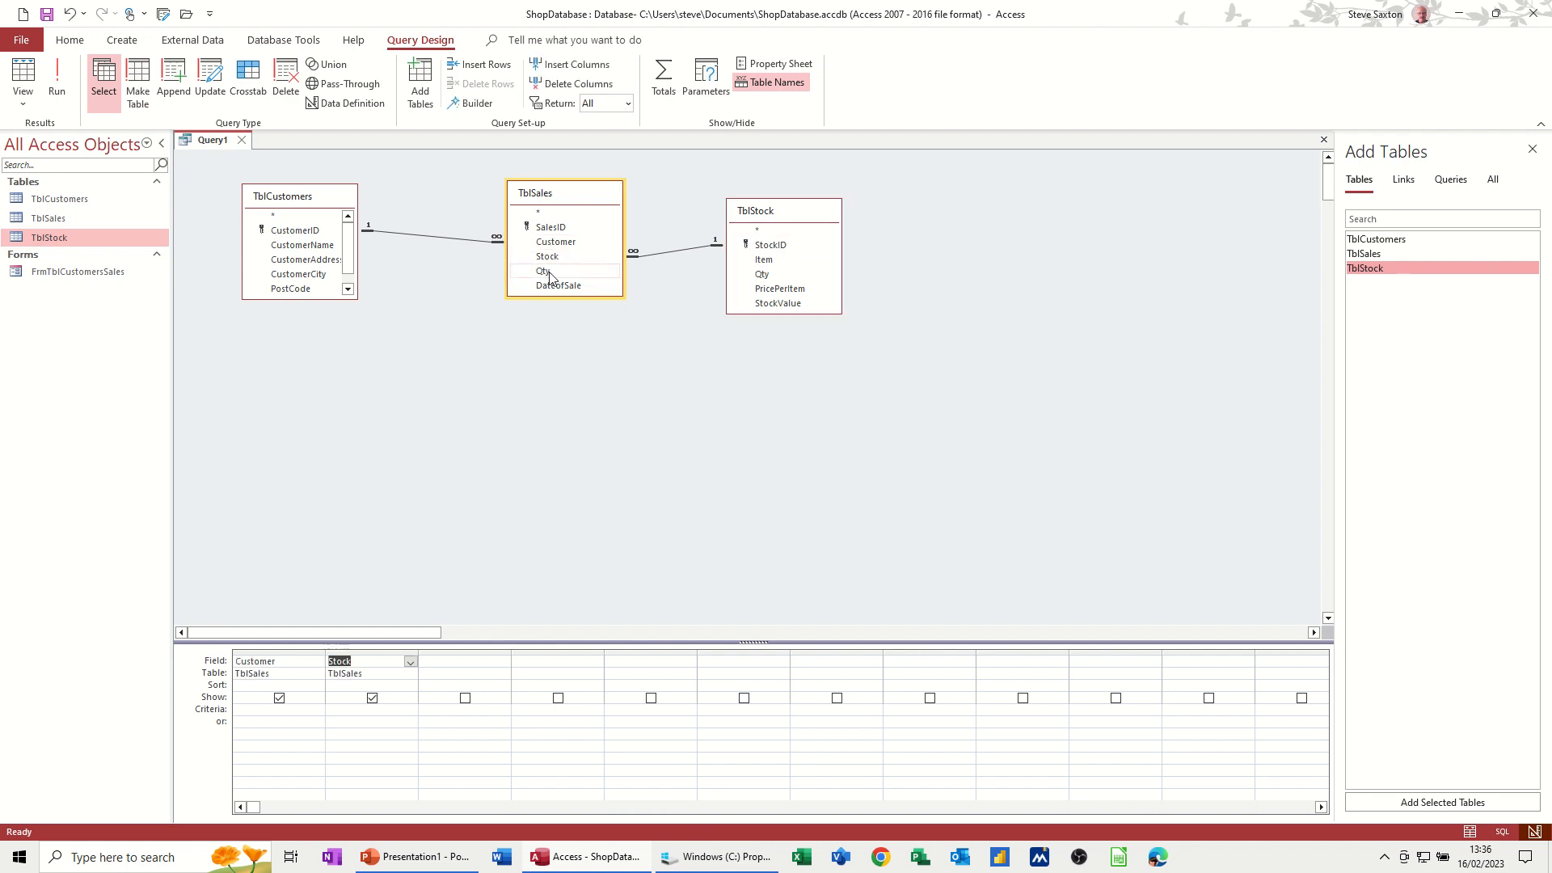
click(550, 273)
double_click(549, 272)
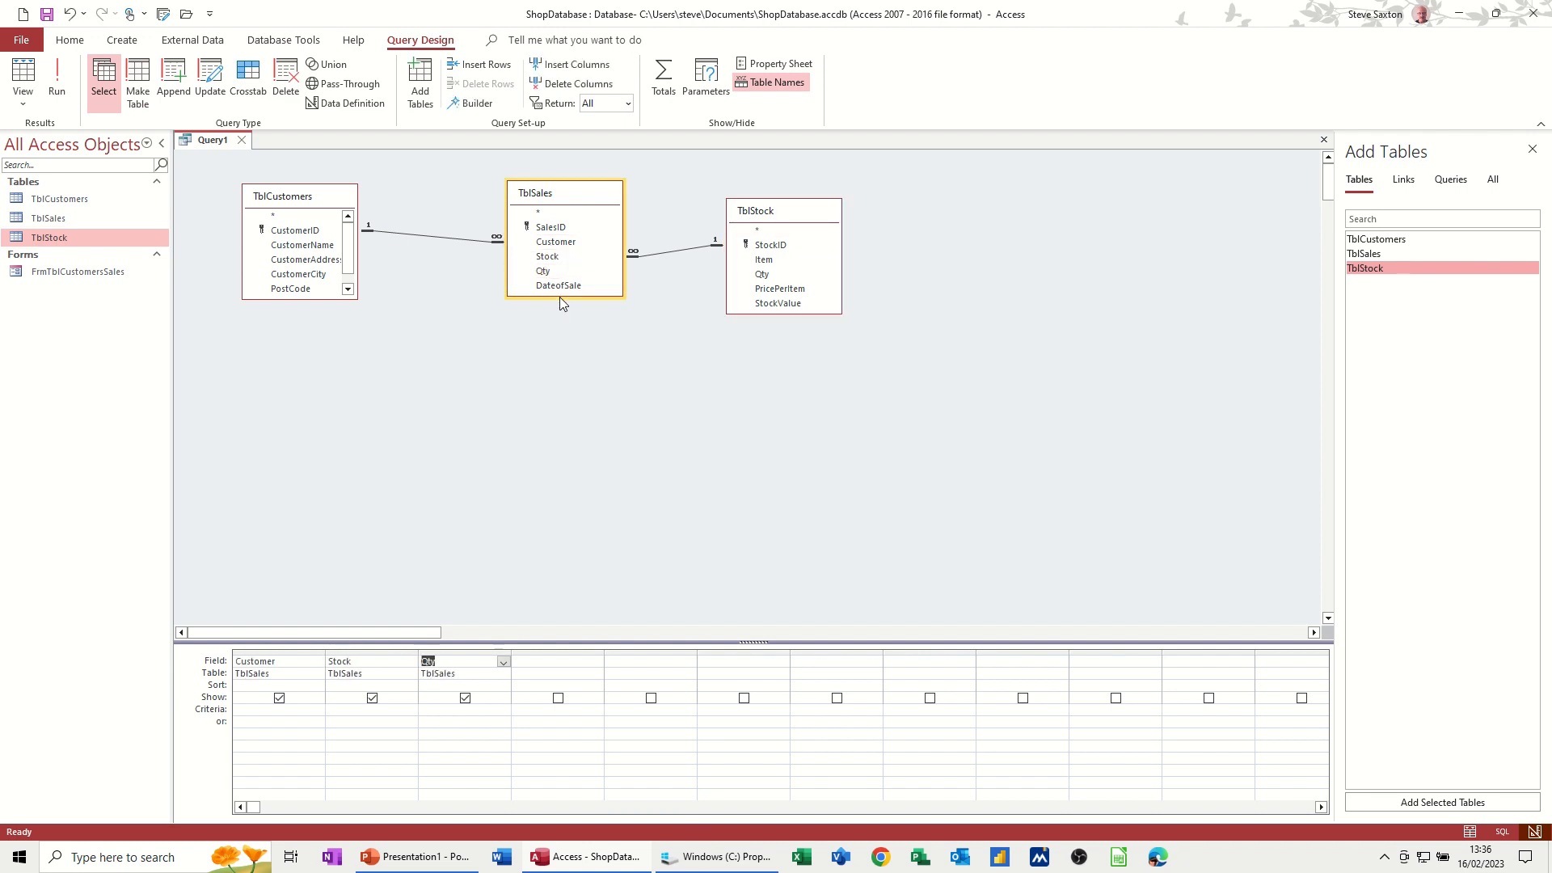
click(56, 81)
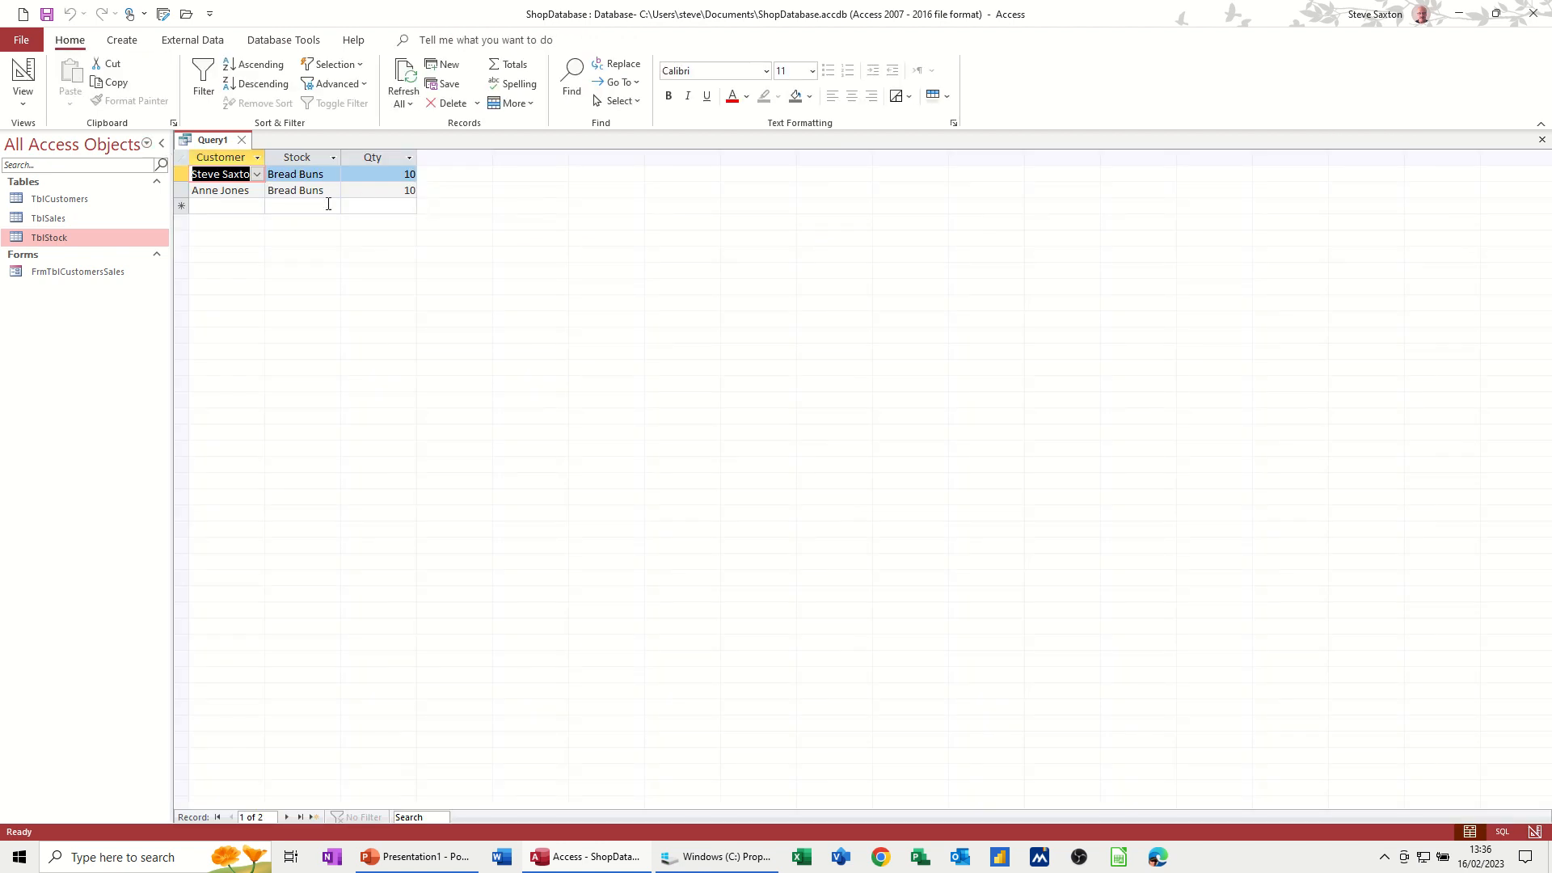
- Add the DateofSale field from TblSales to the query design and run the query again
click(23, 81)
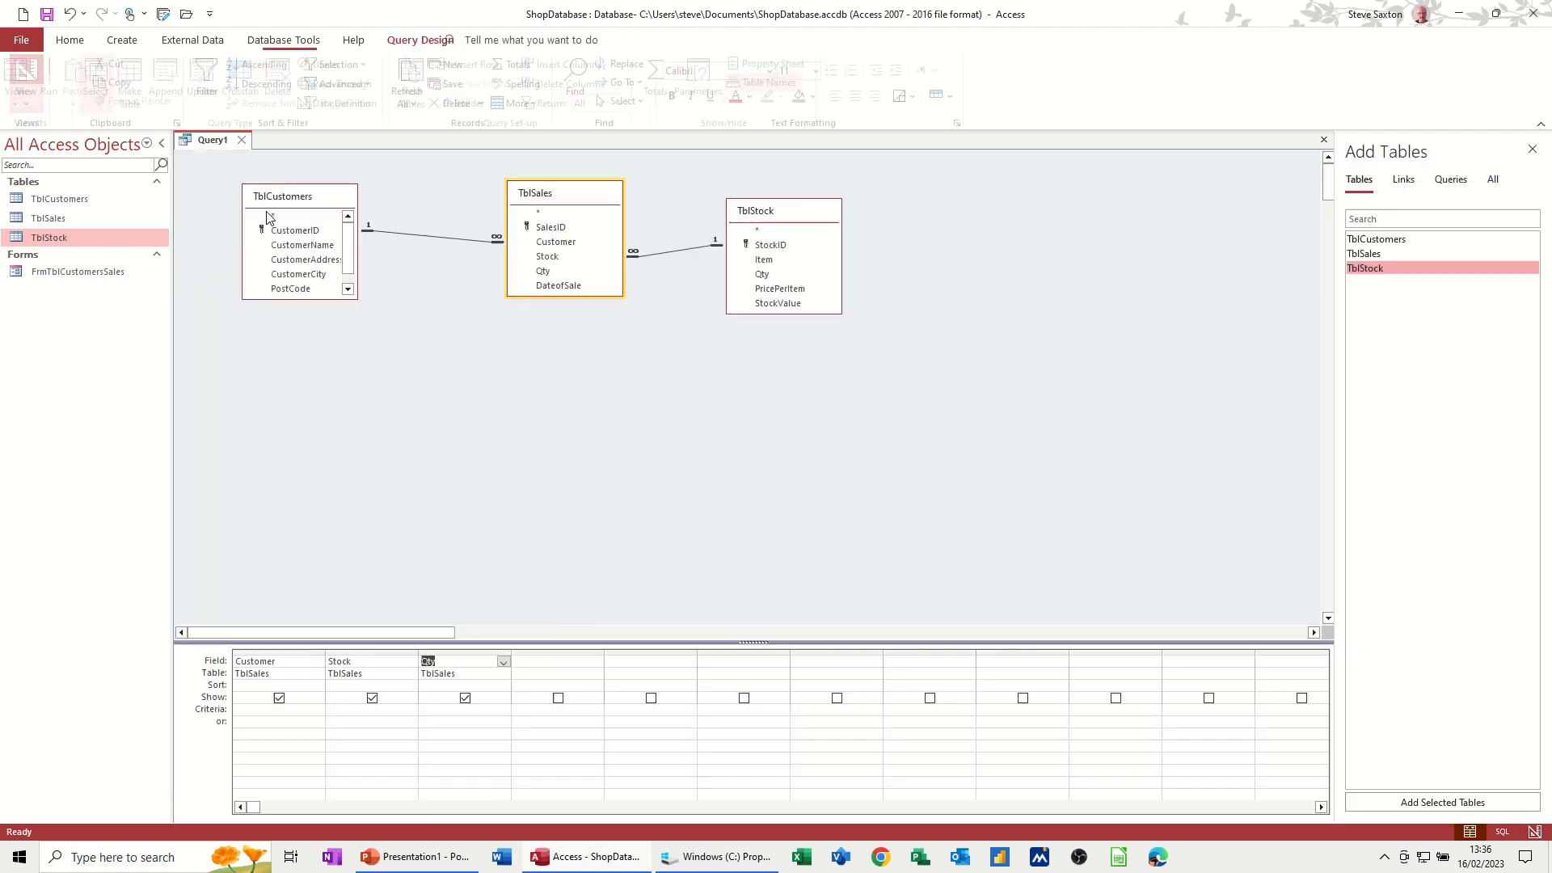
double_click(558, 286)
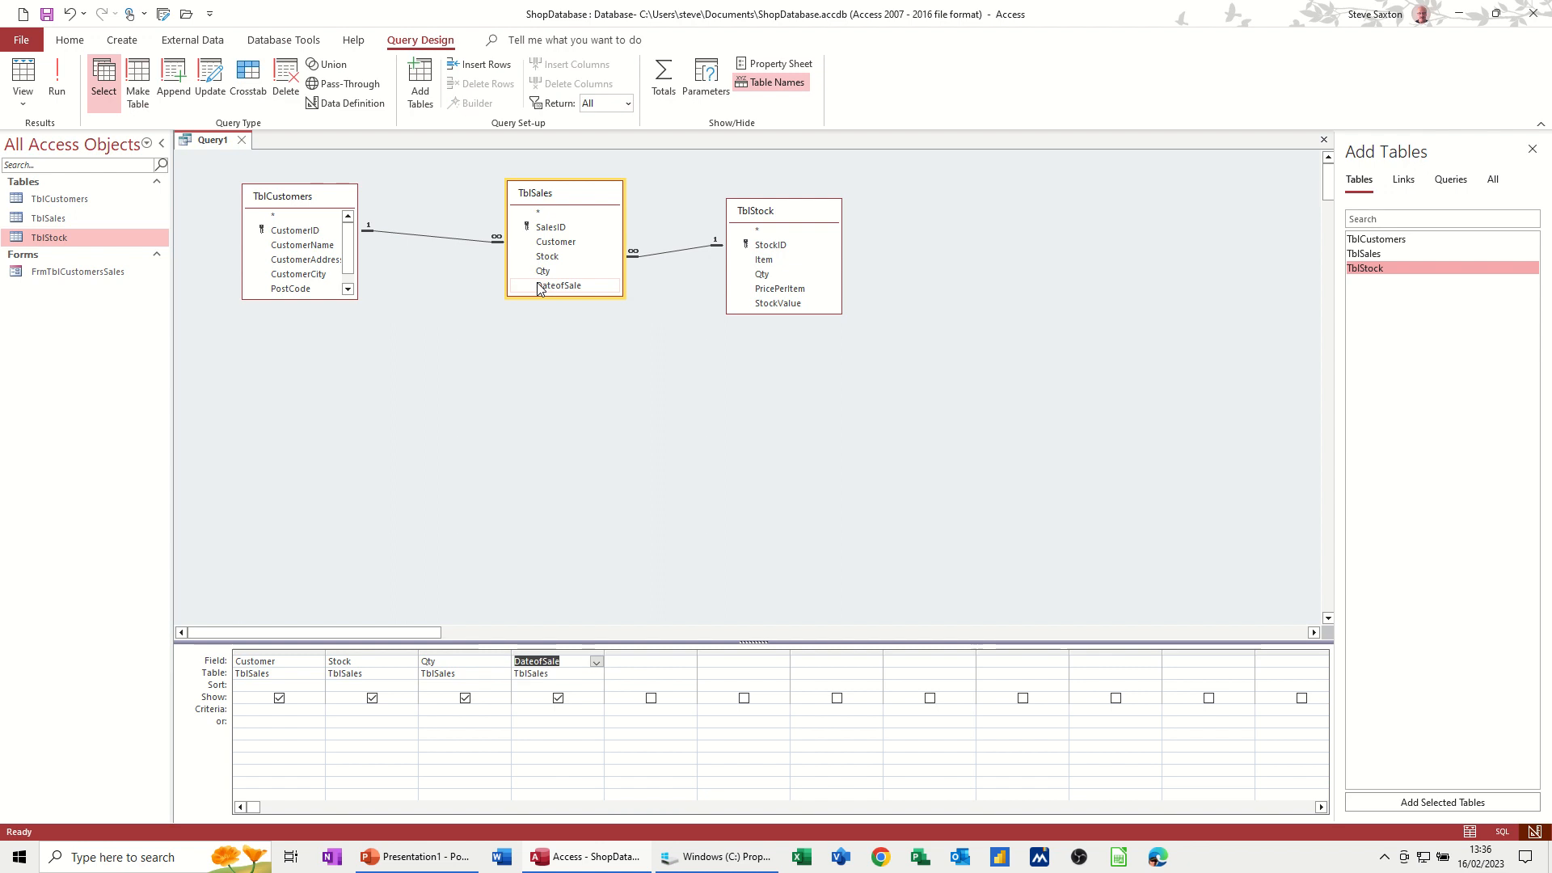
click(75, 85)
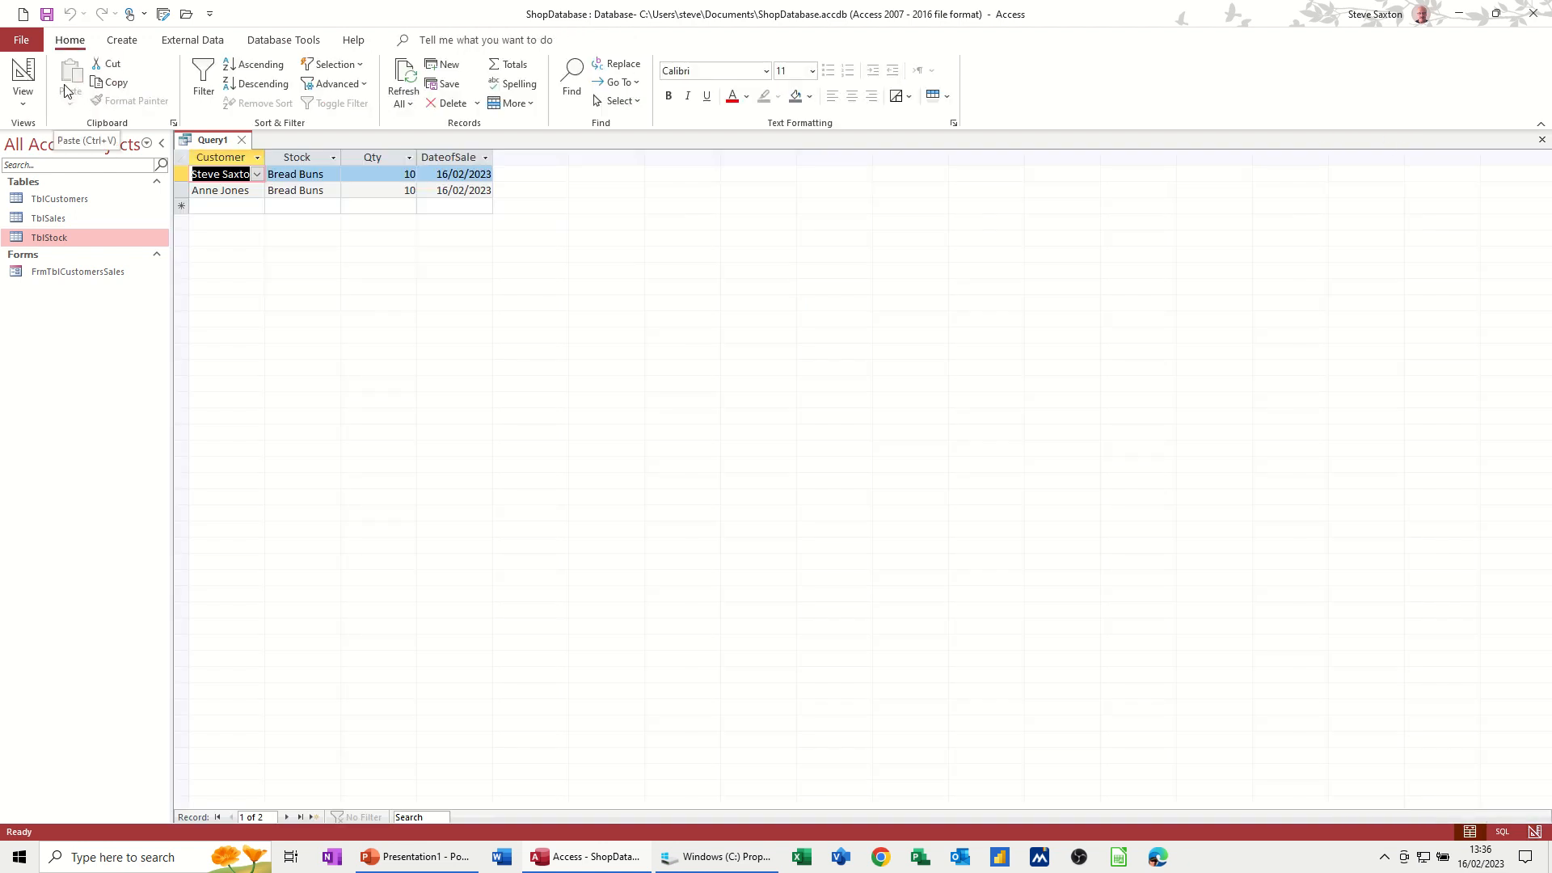
- Build a calculated field in the query's next empty column with the expression [TblSales]![Qty] * [TblStock]![PricePerItem]
click(23, 79)
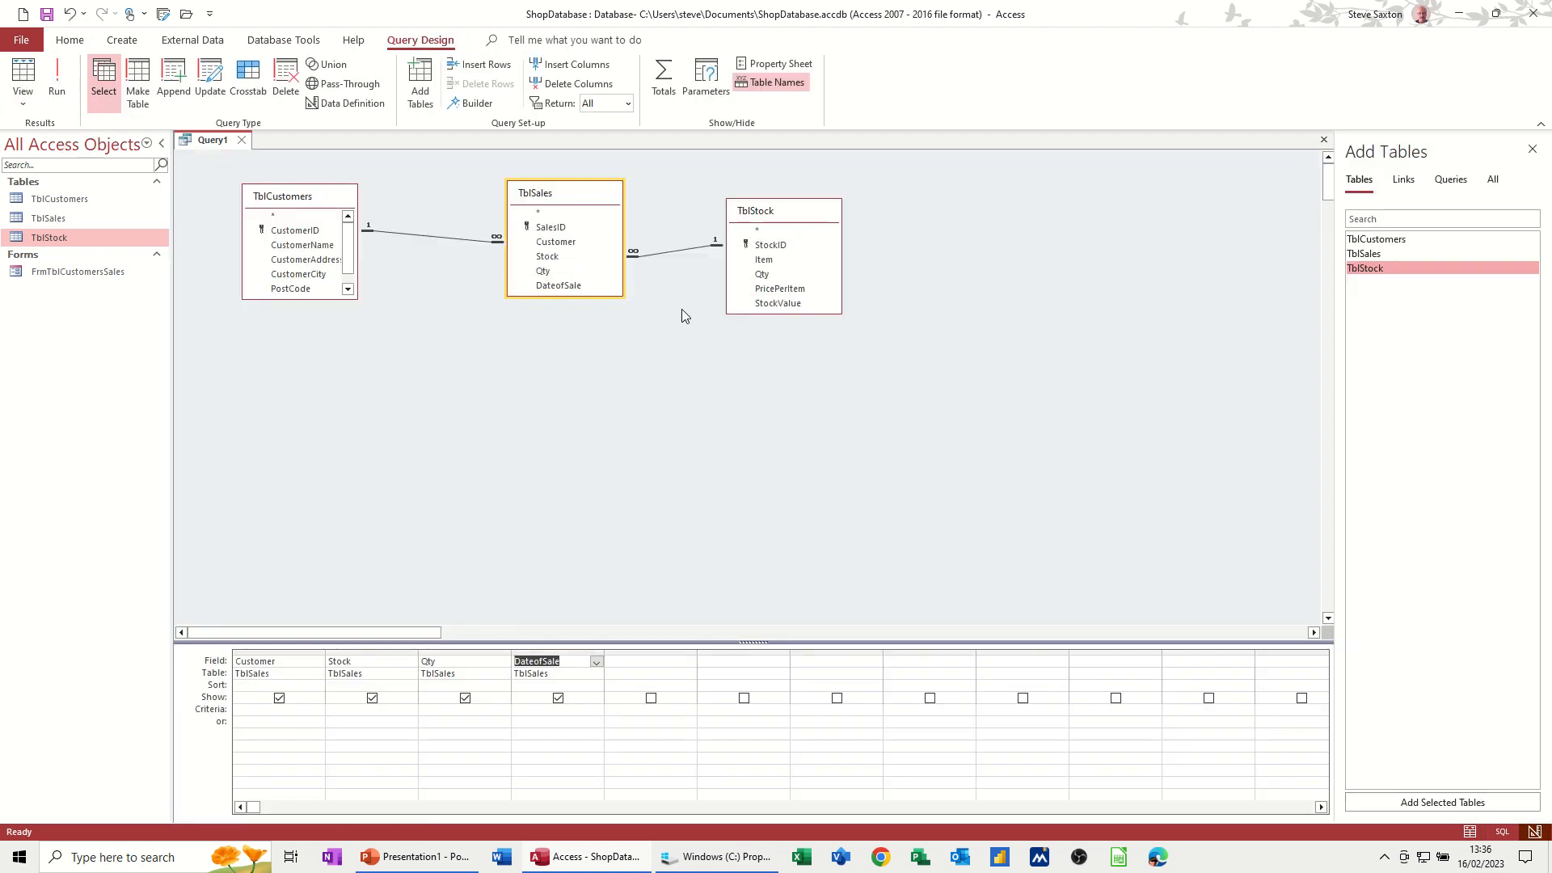
click(621, 660)
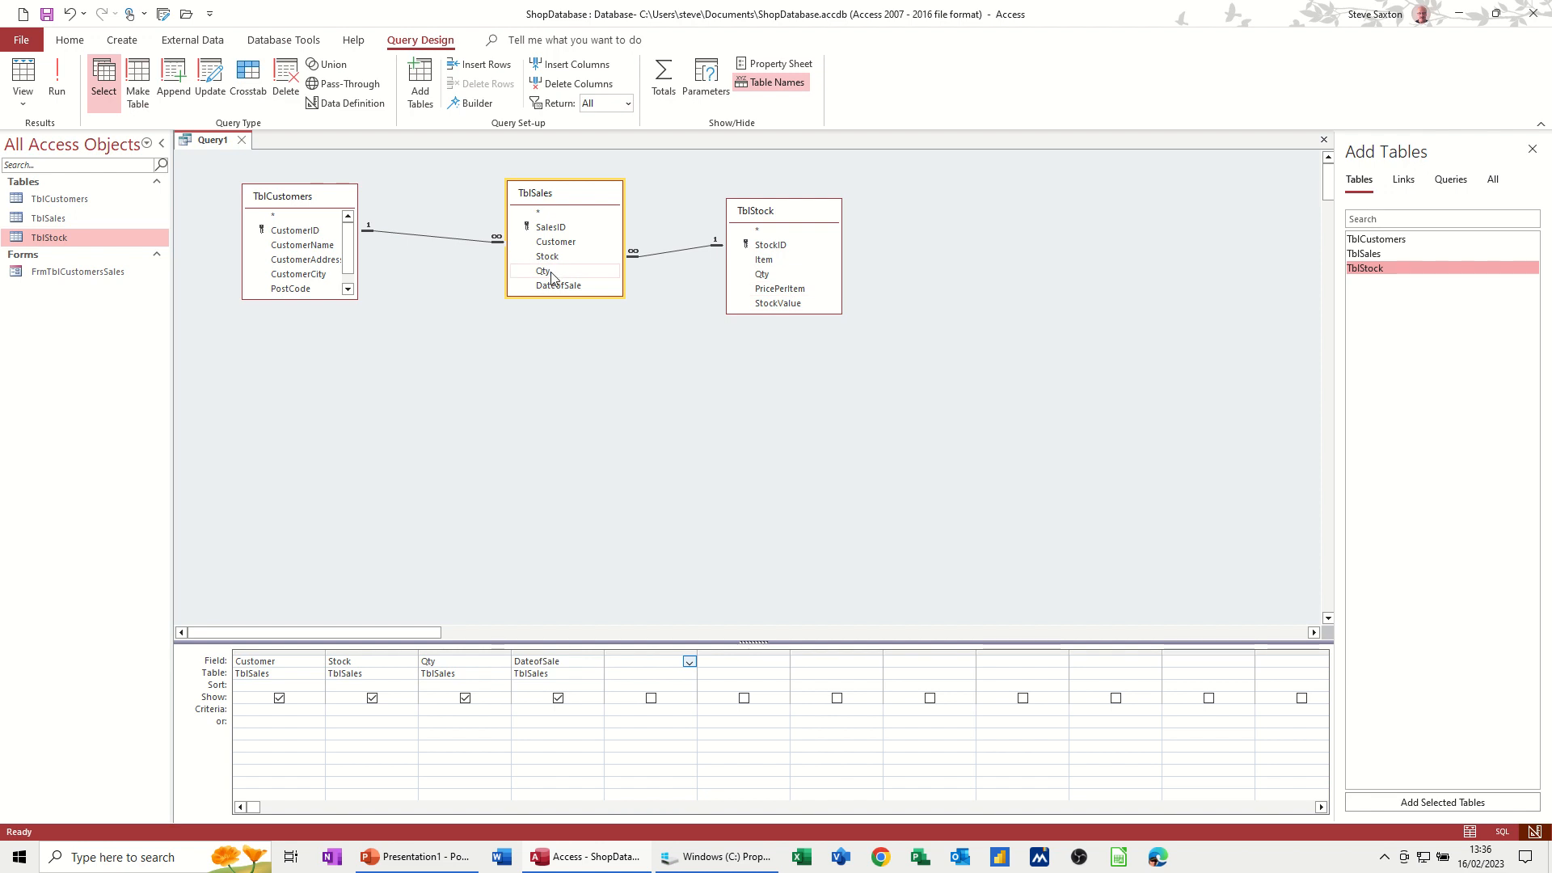
click(469, 104)
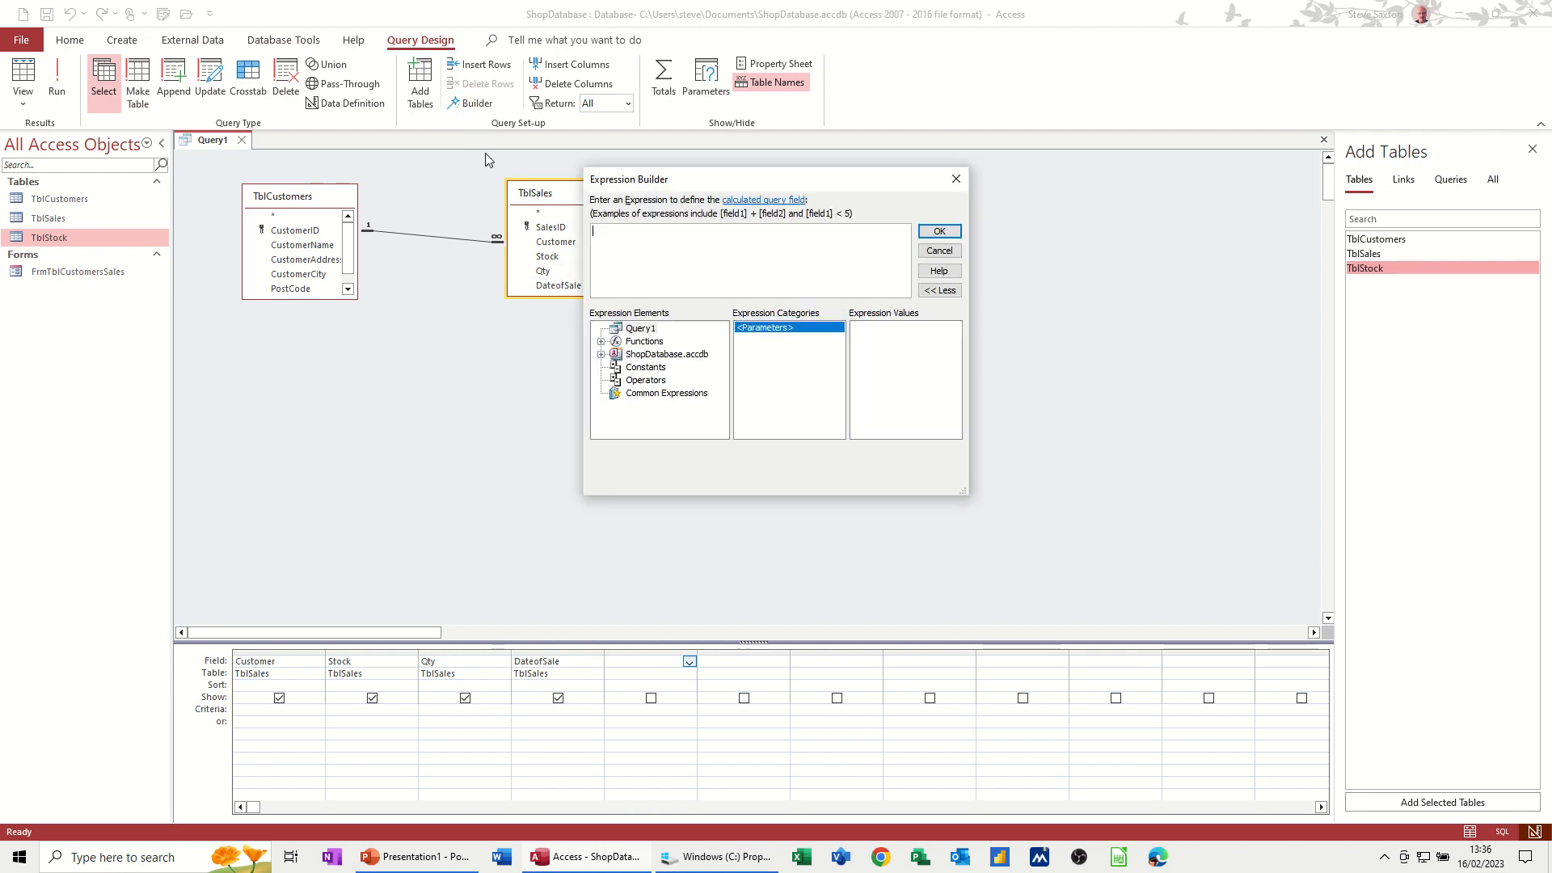
click(601, 355)
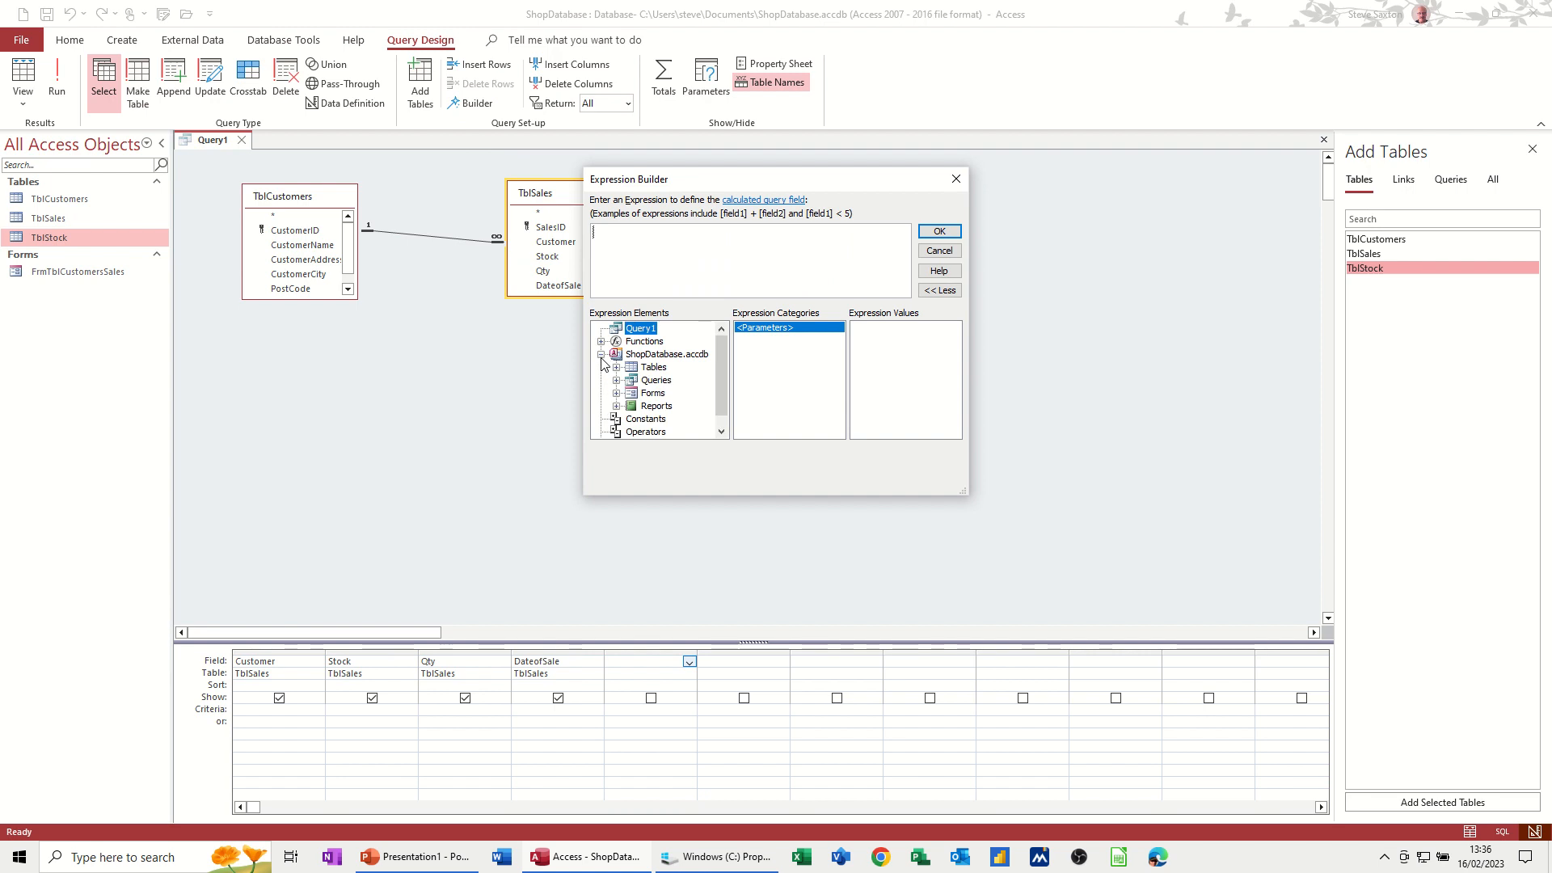
click(616, 368)
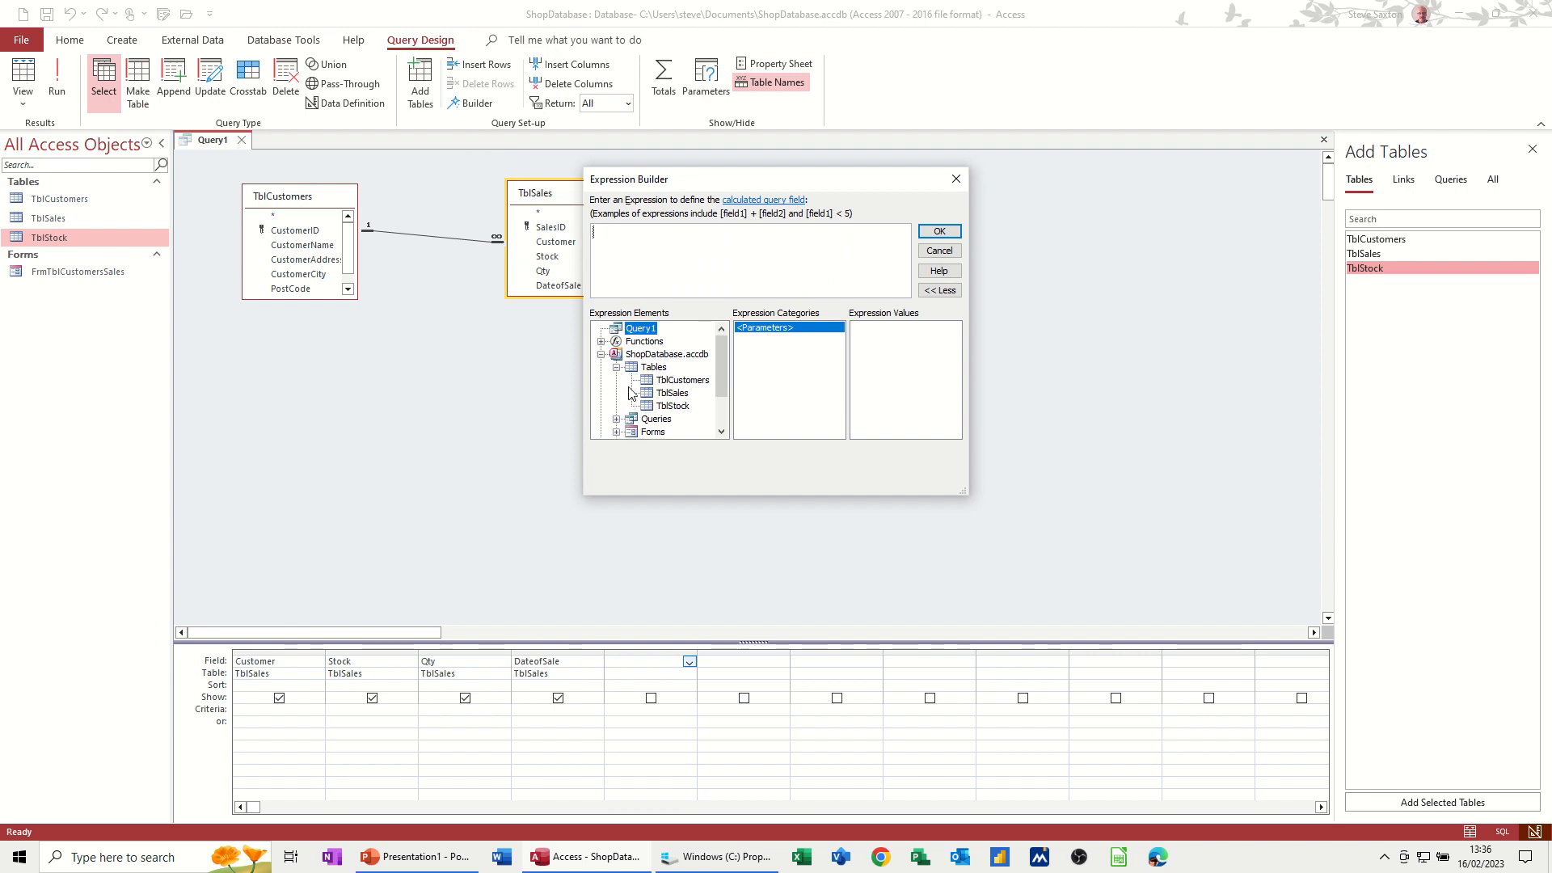
click(671, 394)
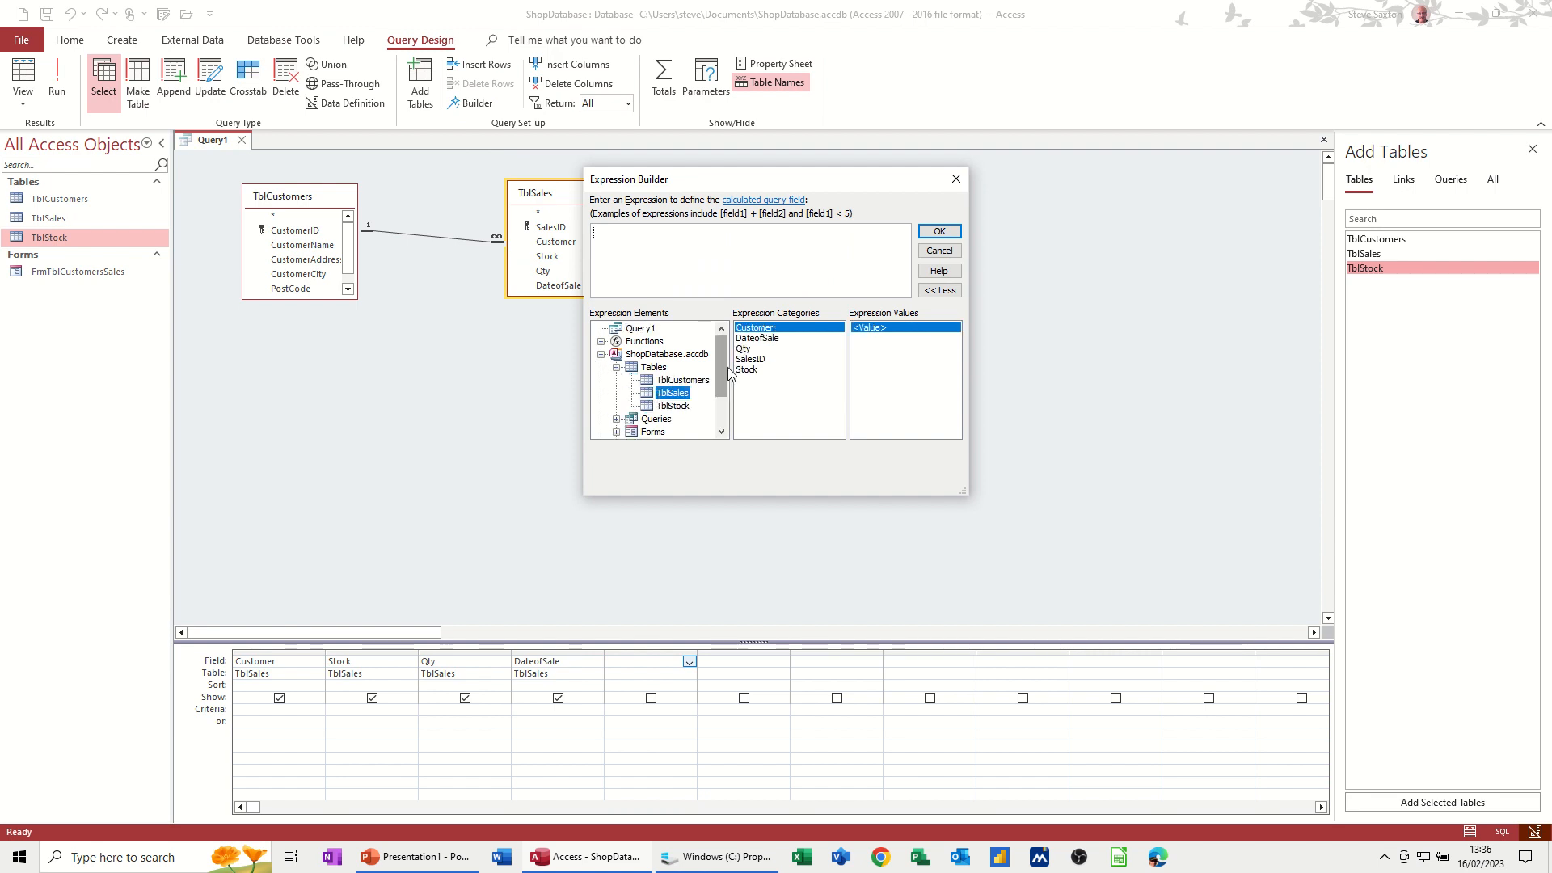
double_click(742, 349)
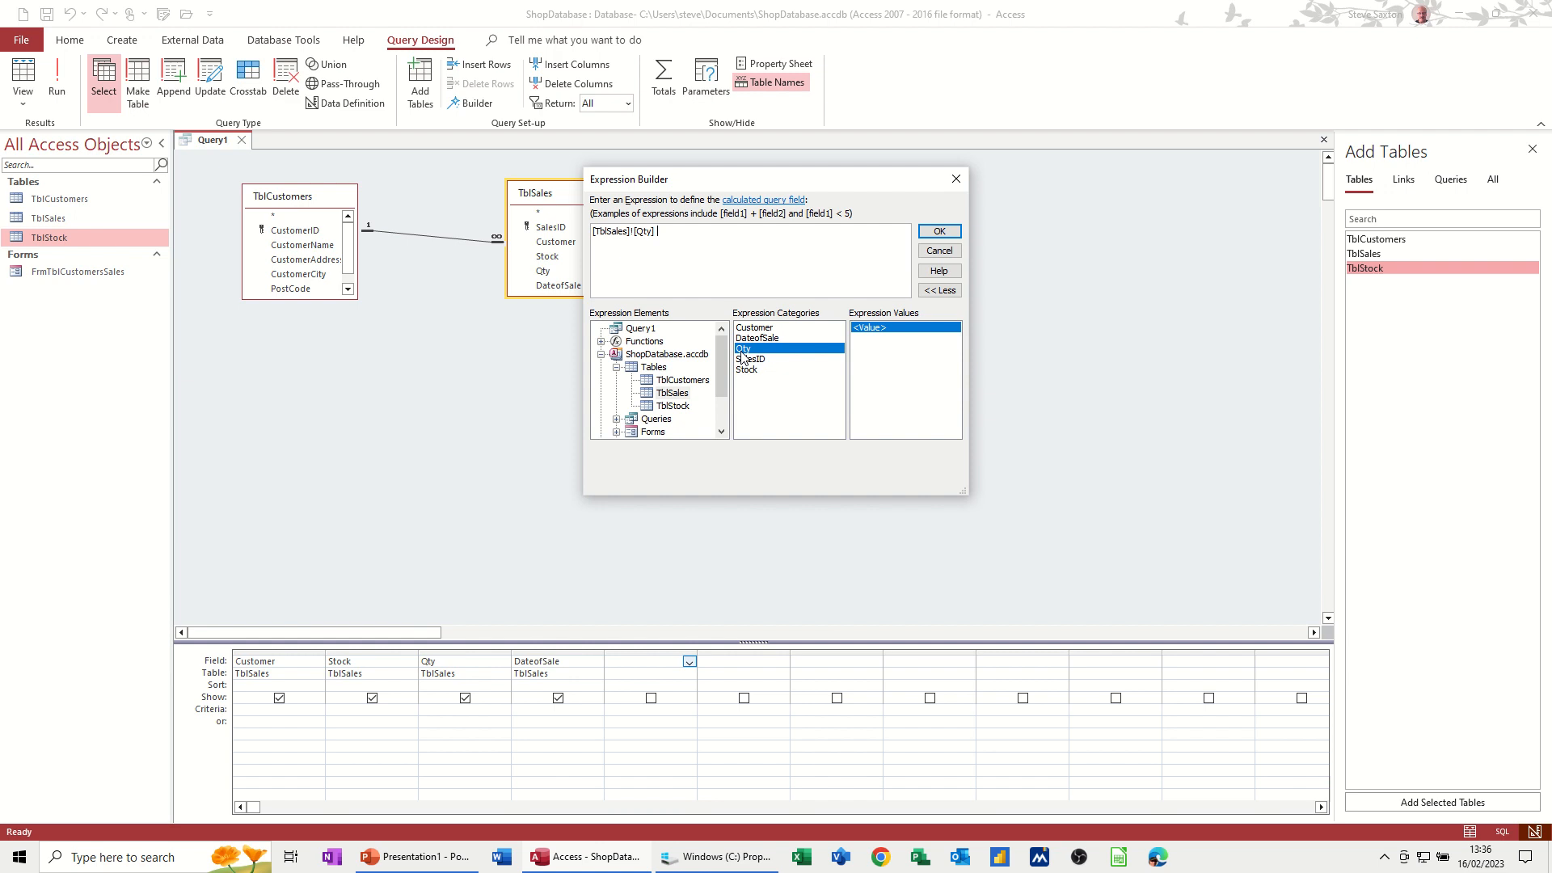
text(*)
click(677, 407)
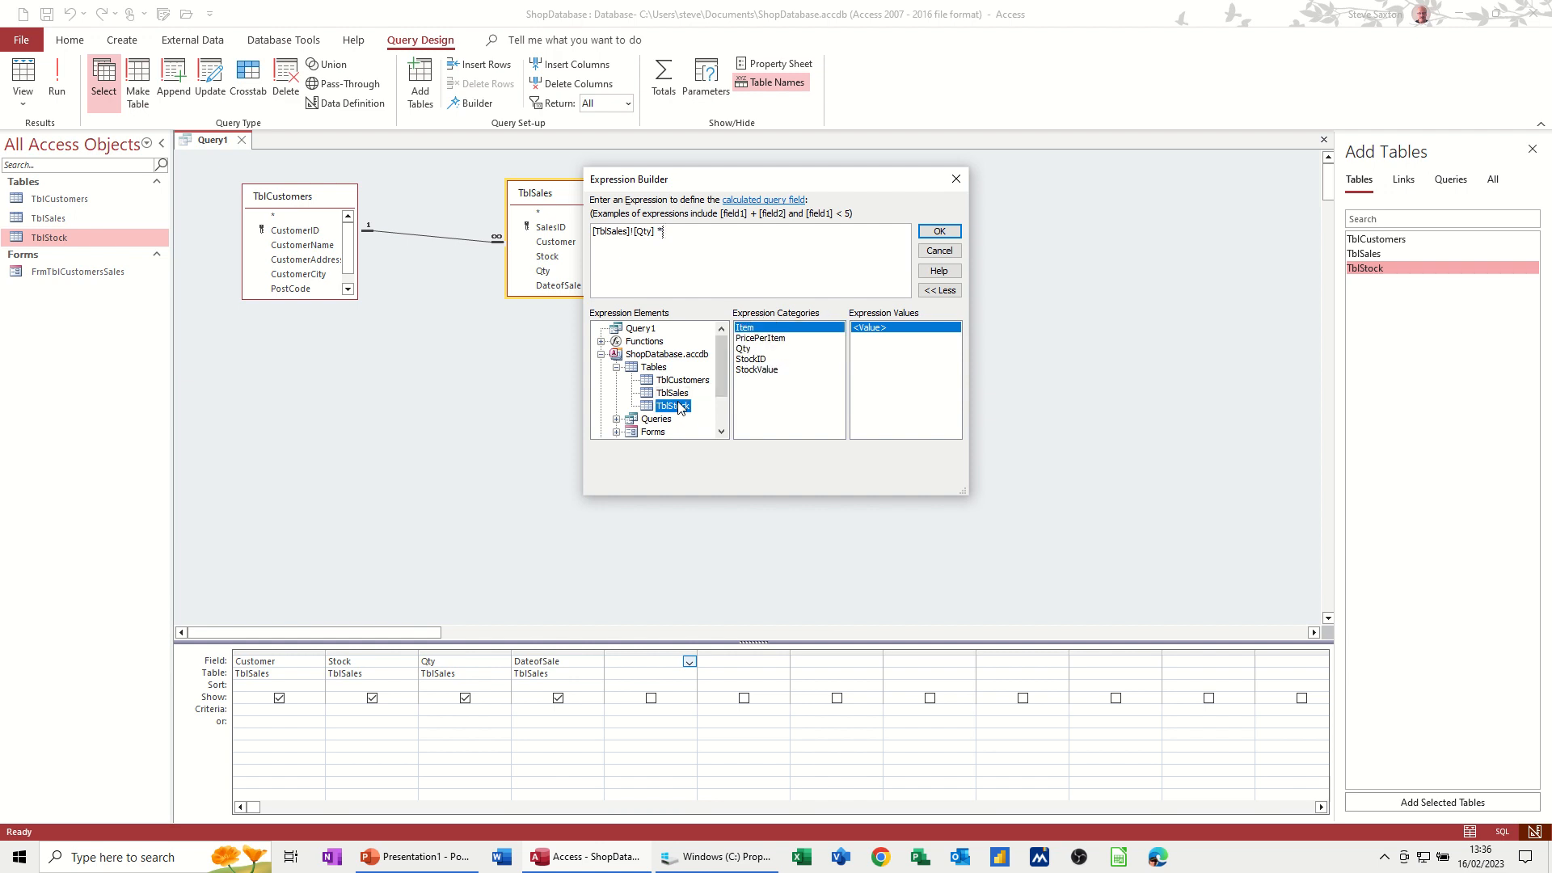
double_click(764, 338)
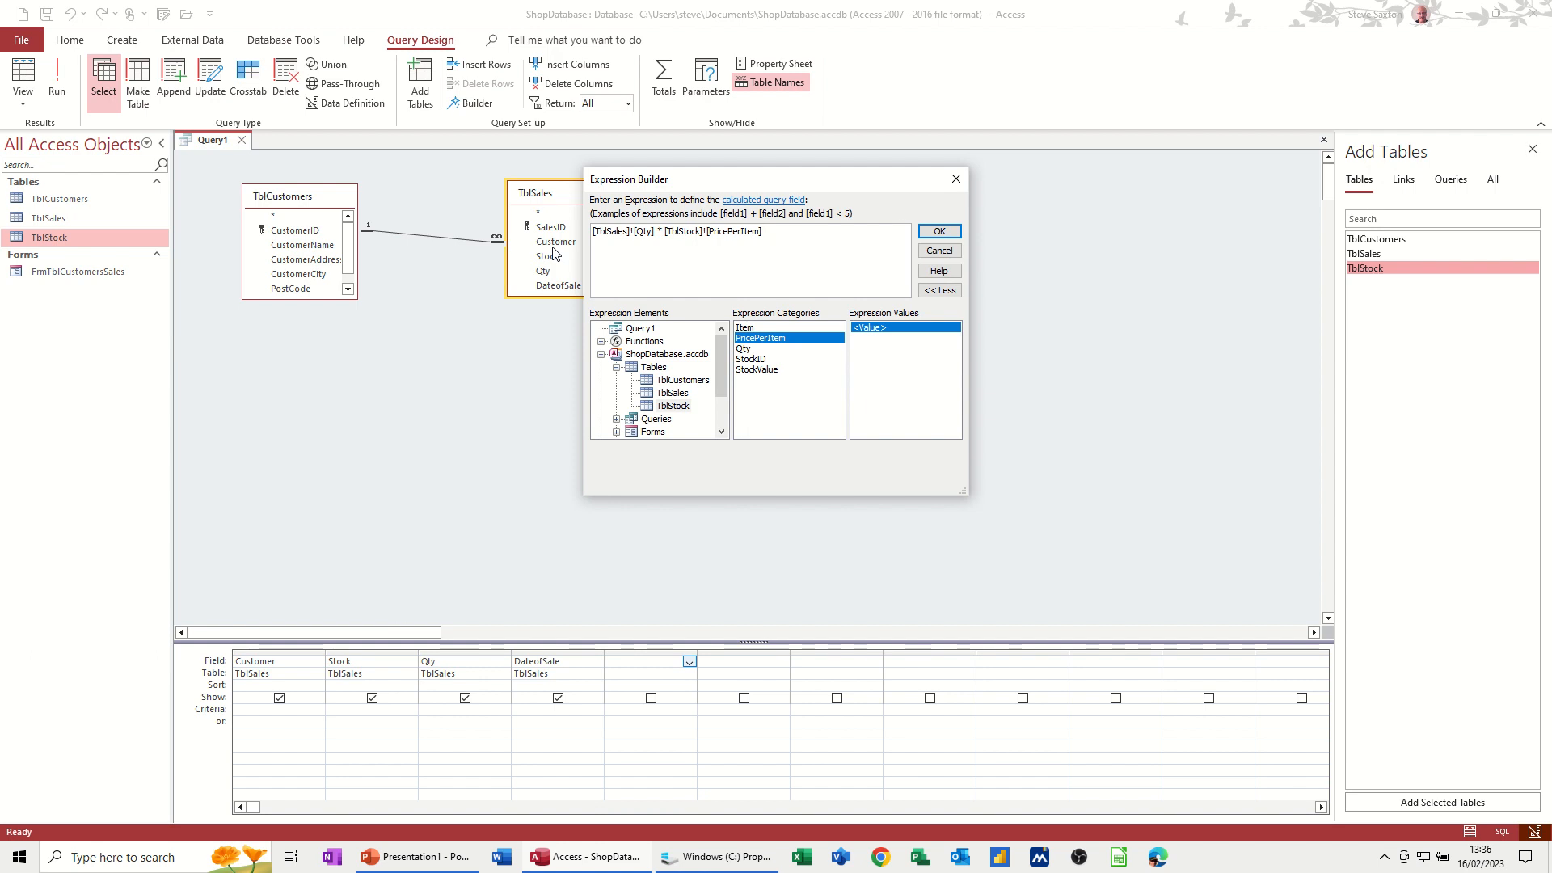
click(937, 231)
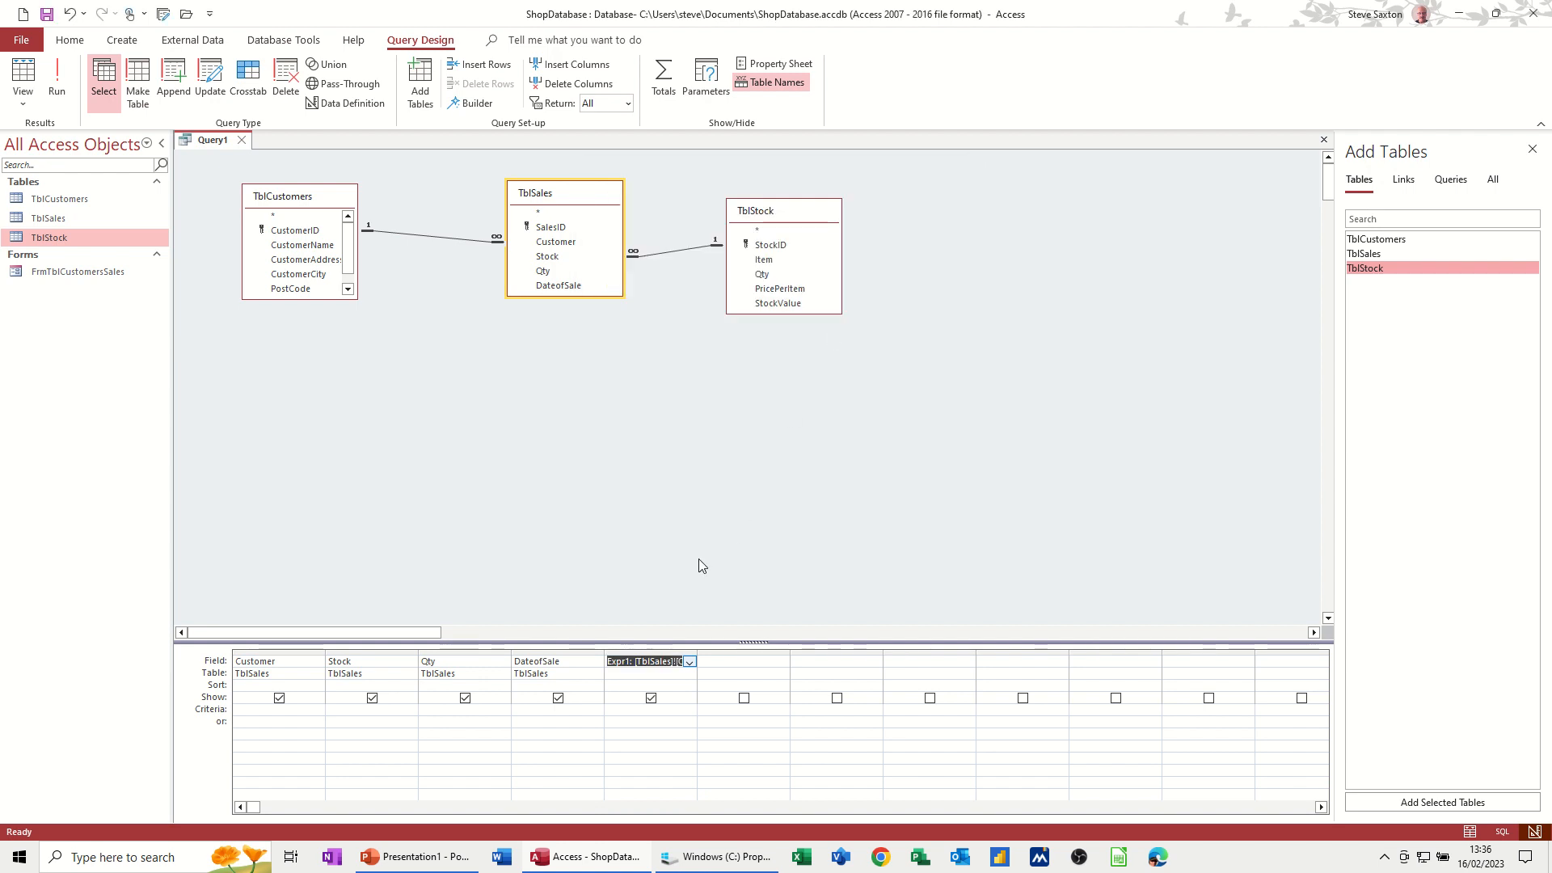
- Rename the calculated field from Expr1 to OrderValue and run the query
drag(634, 661, 602, 670)
key(shift+F2)
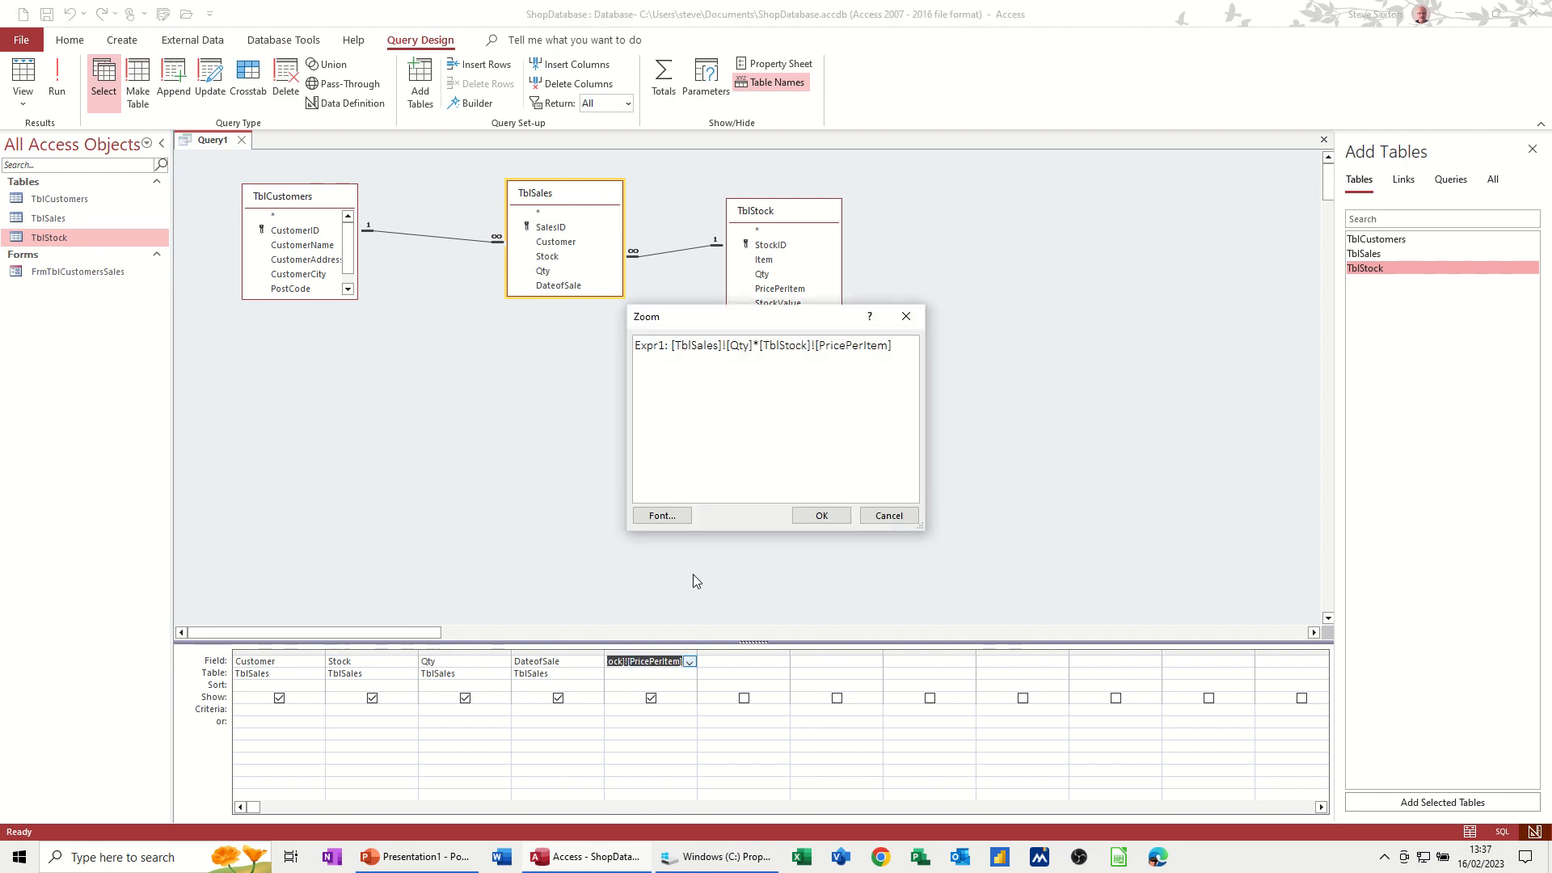
double_click(664, 349)
text(Orde)
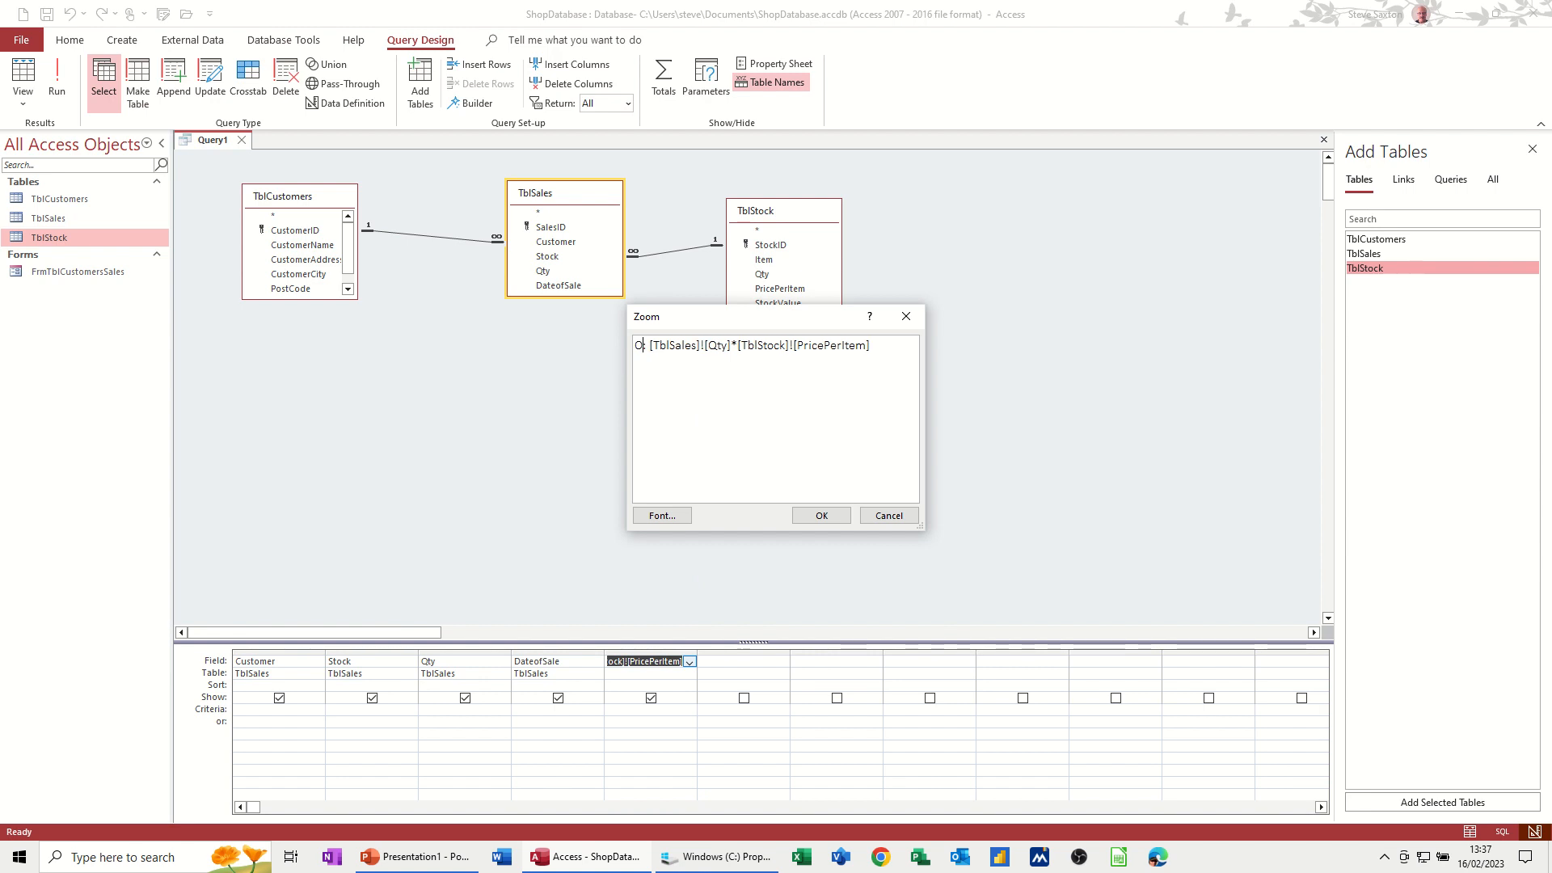
text(Value)
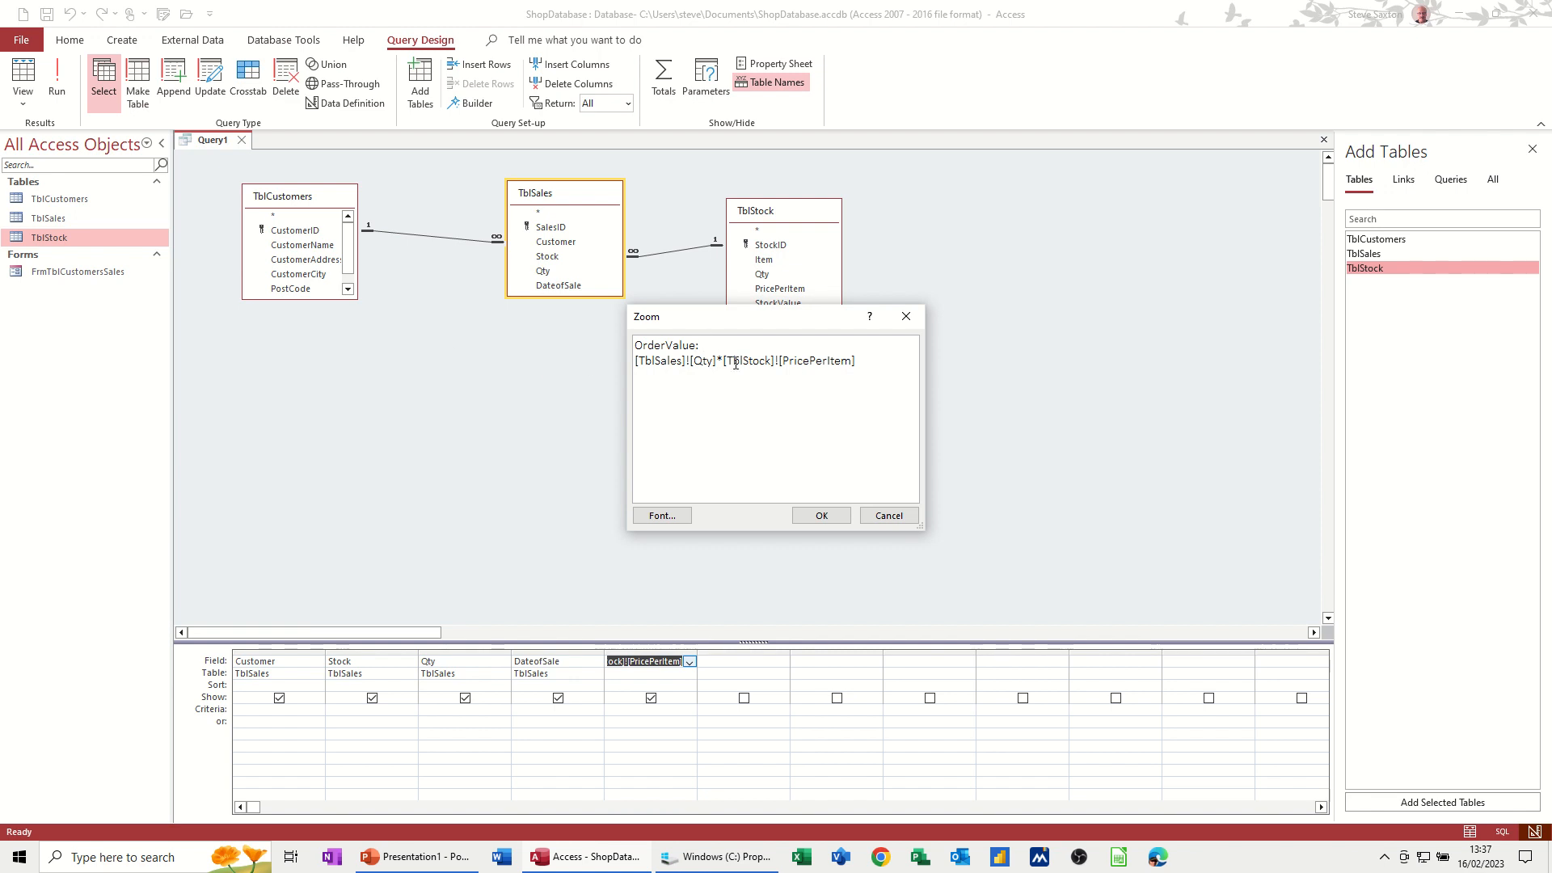
click(820, 515)
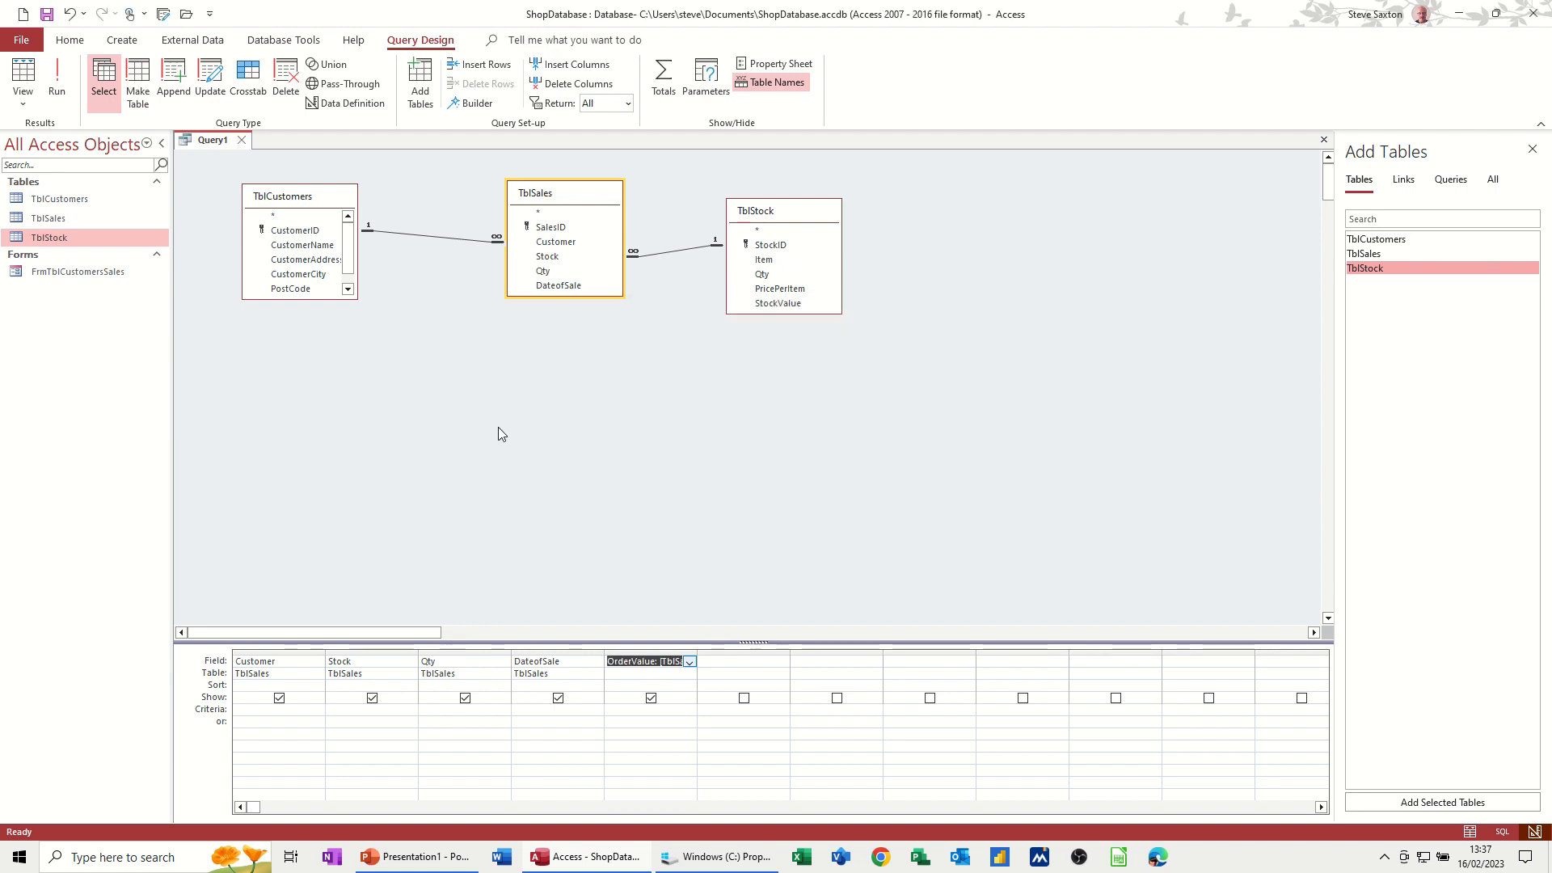
click(57, 83)
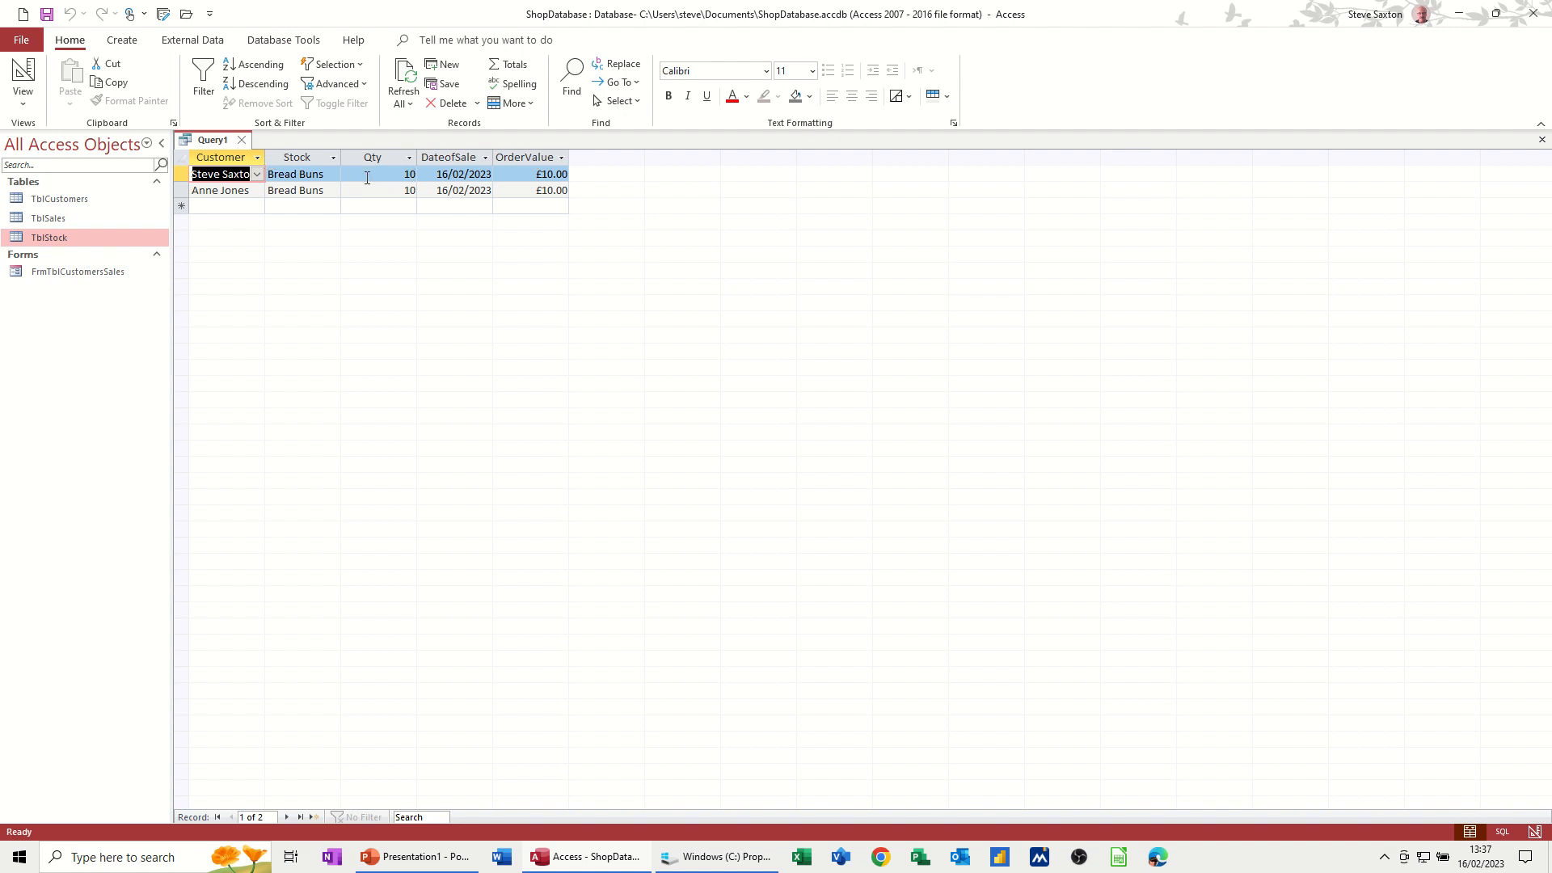
- Save the query as QrySales and close it
click(47, 15)
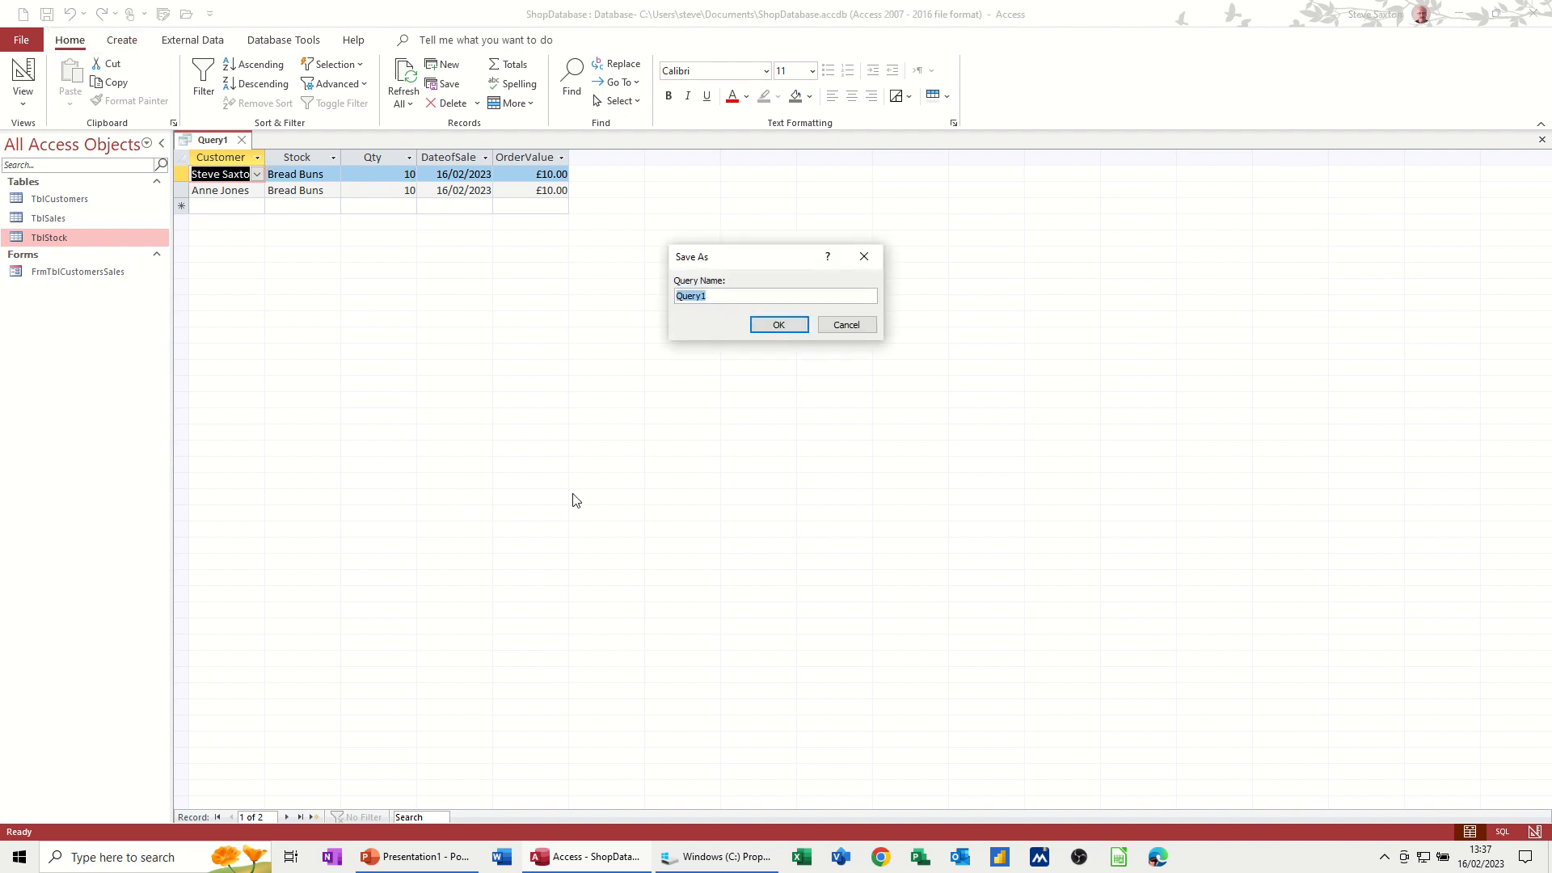
text(Q)
click(764, 326)
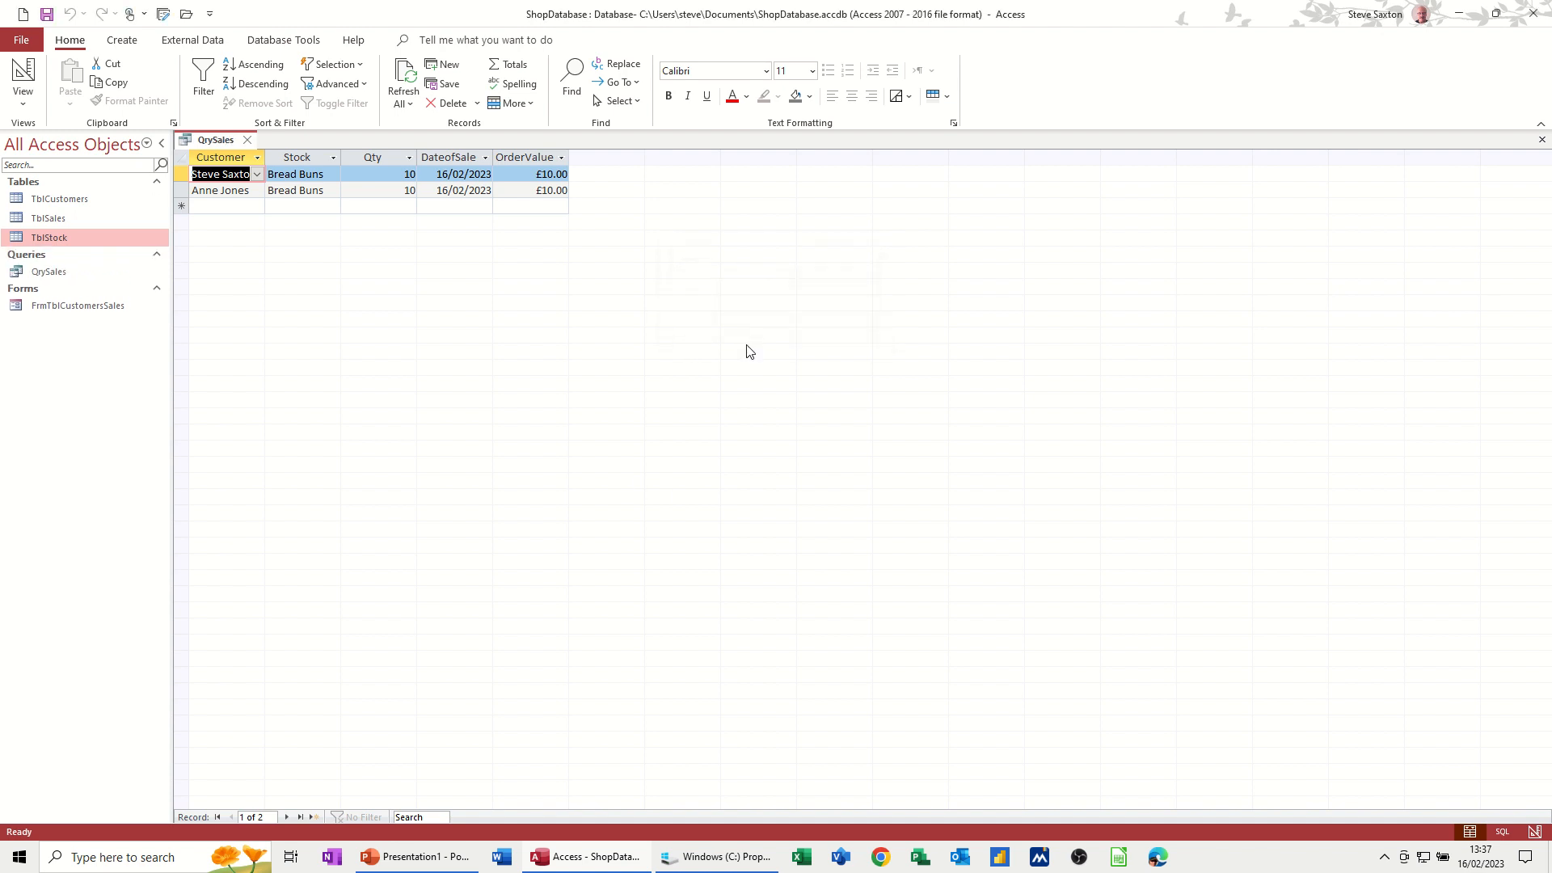
click(249, 140)
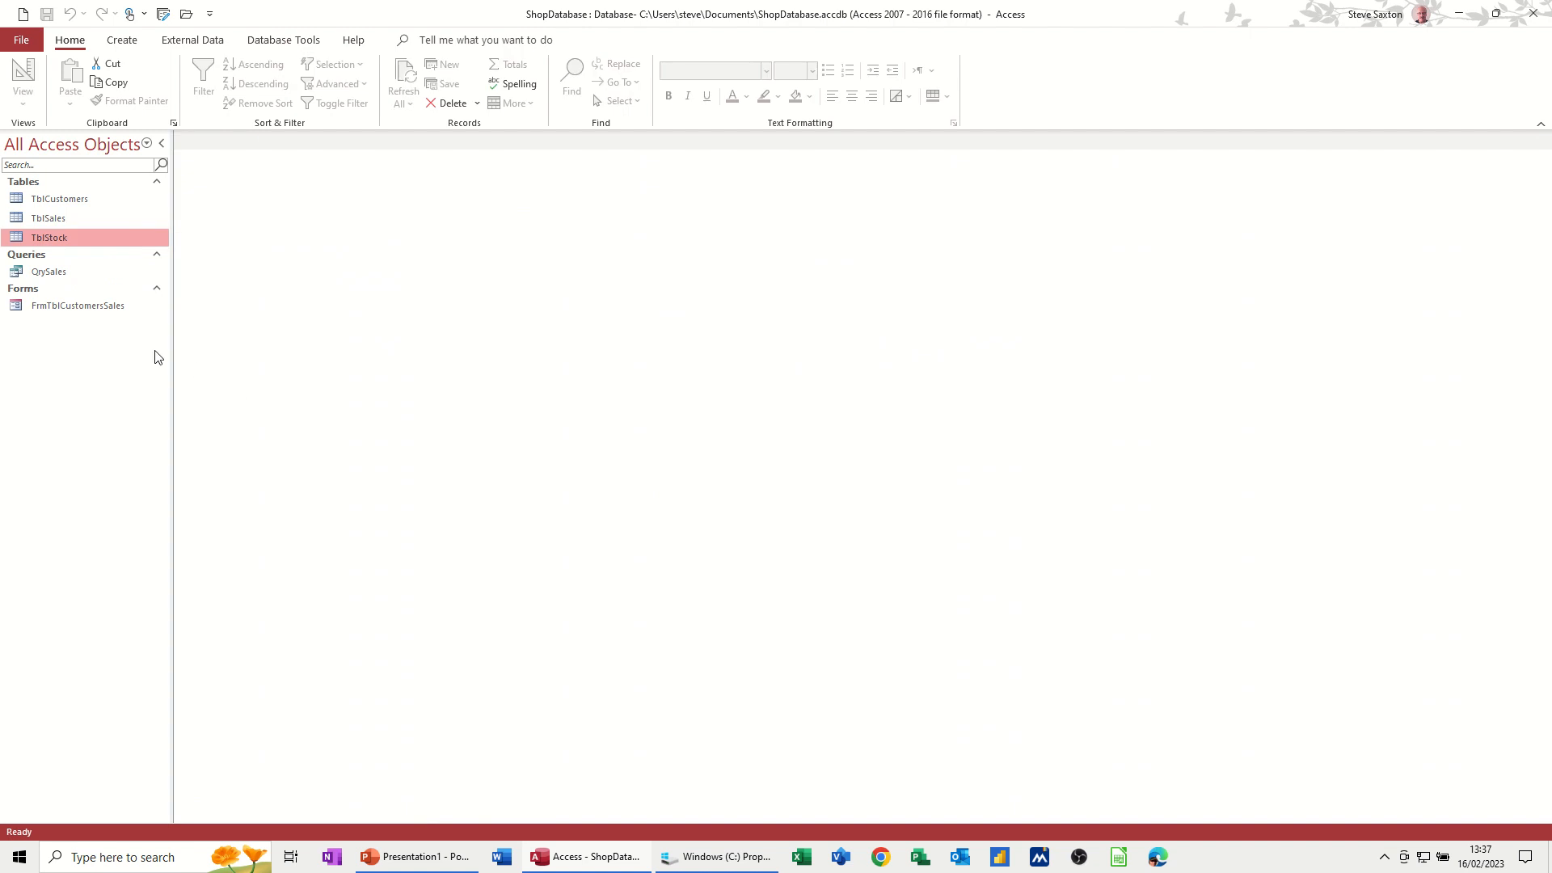
- Open FrmTblCustomersSales, review the columns of its sales subform, and close the form
click(83, 311)
double_click(83, 313)
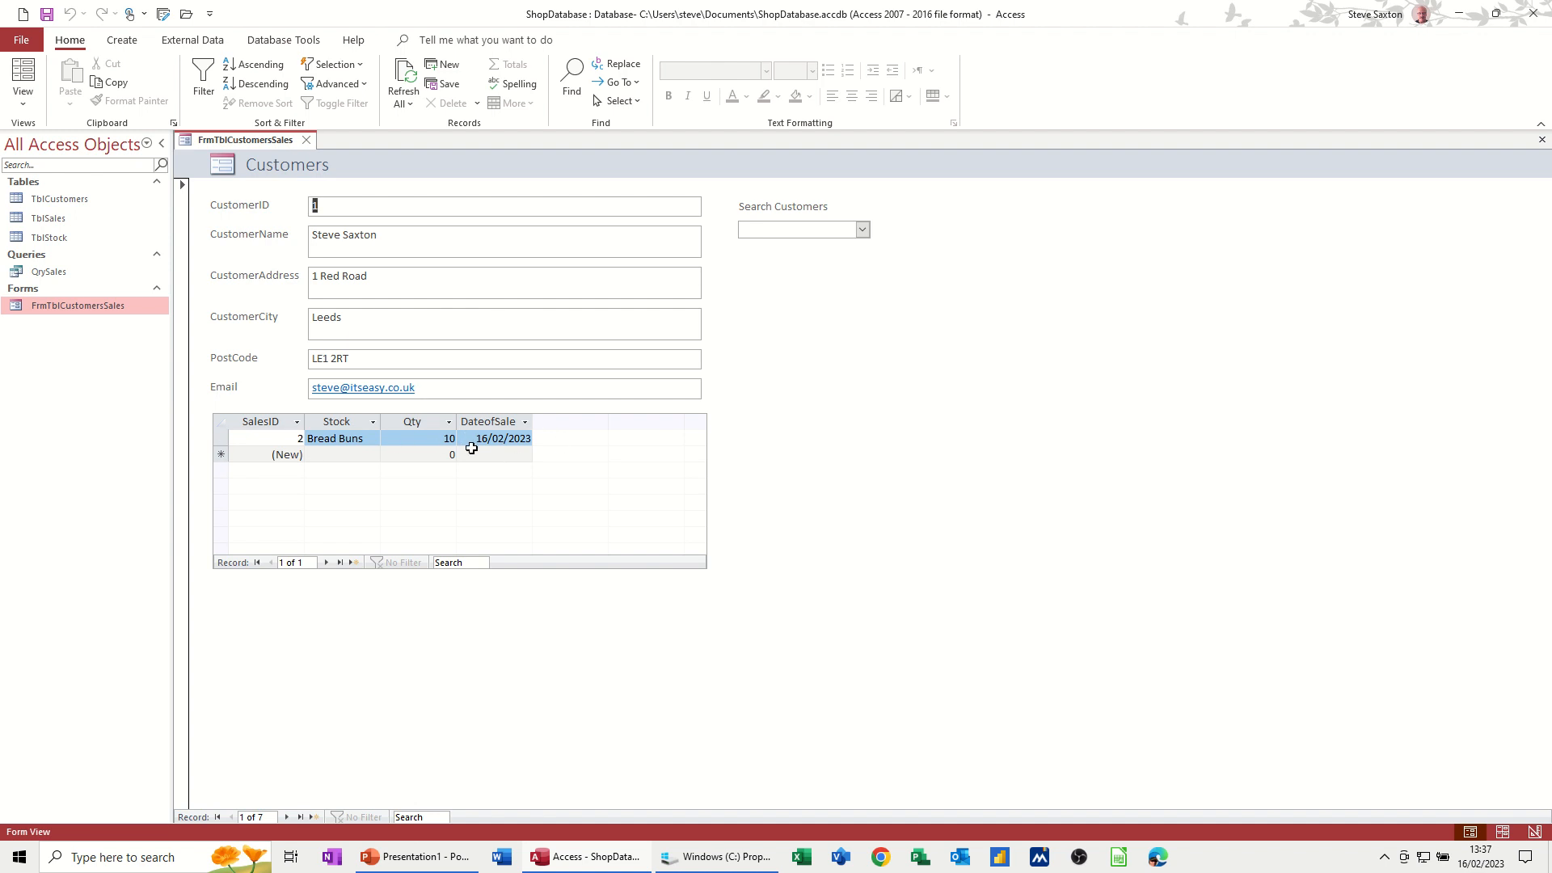
click(63, 274)
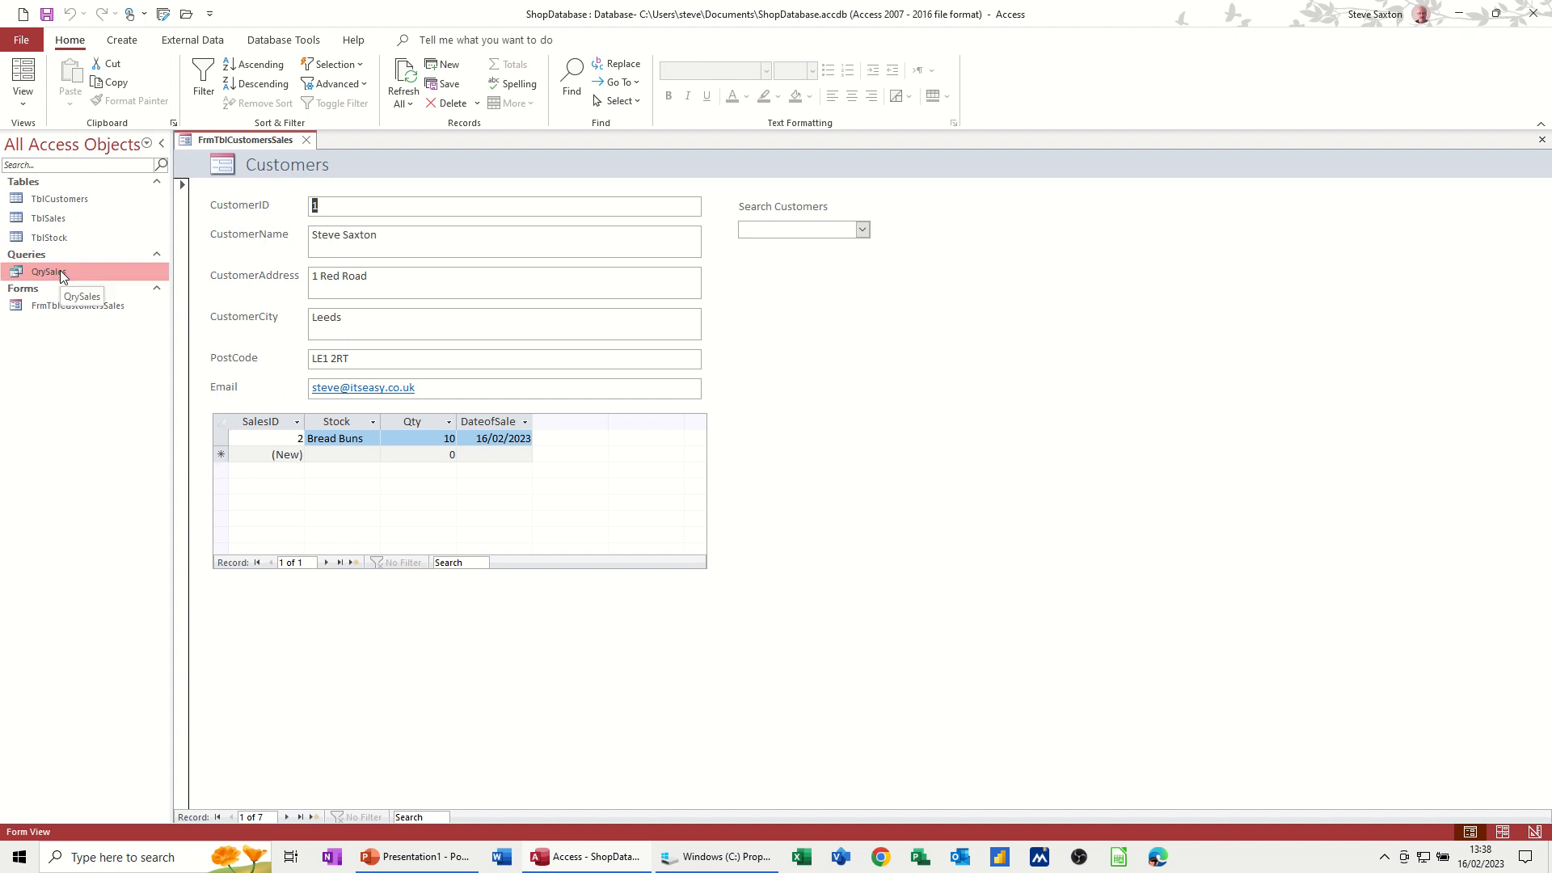
click(307, 140)
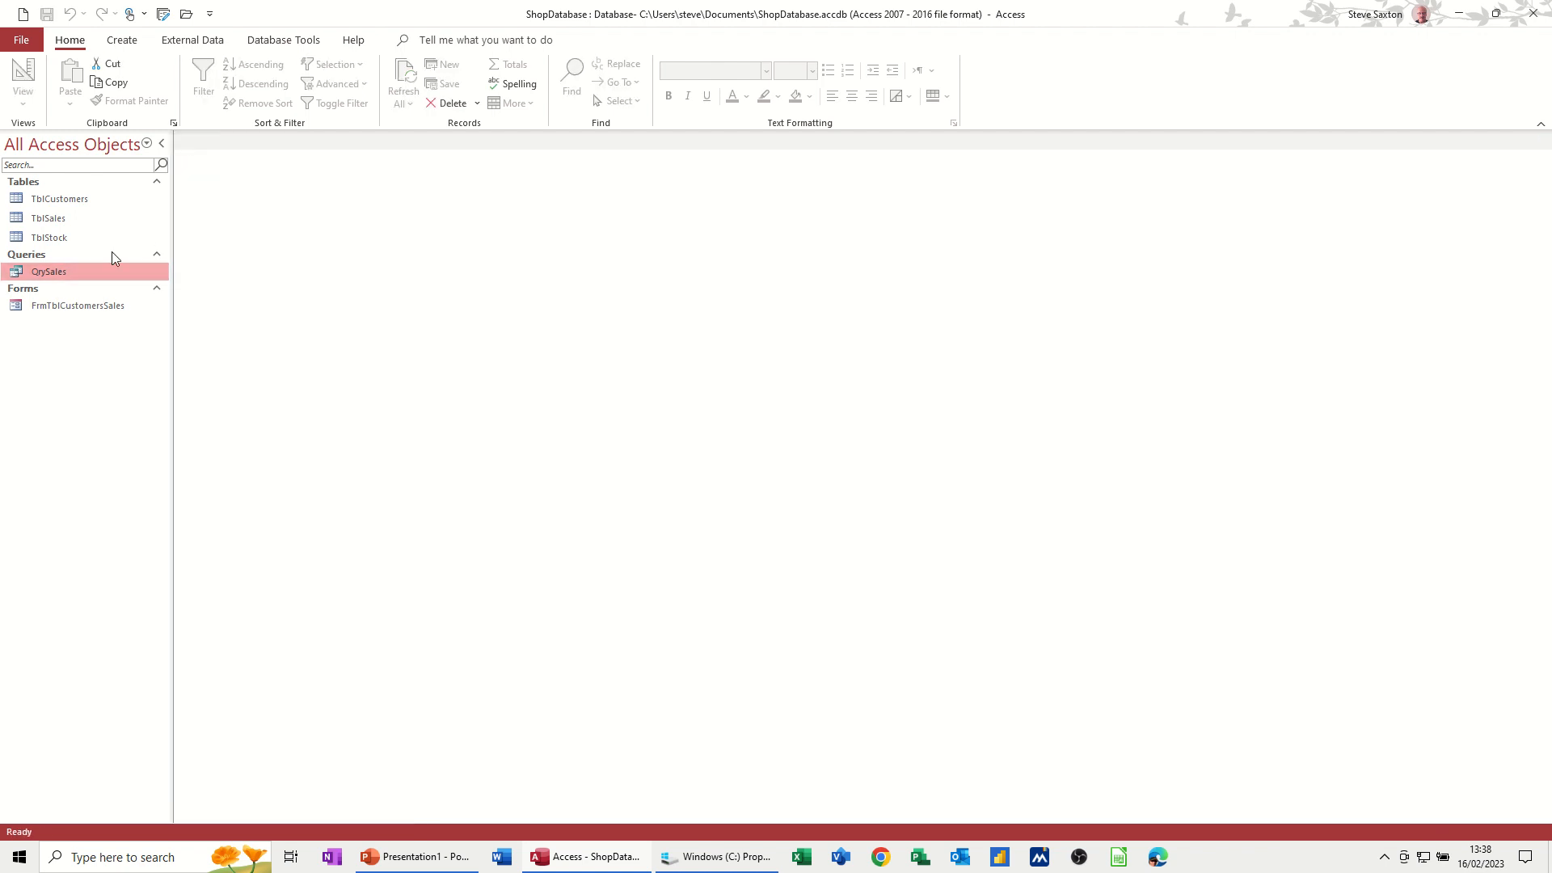
- Generate an automatic form from QrySales and close it without saving
click(135, 45)
click(299, 77)
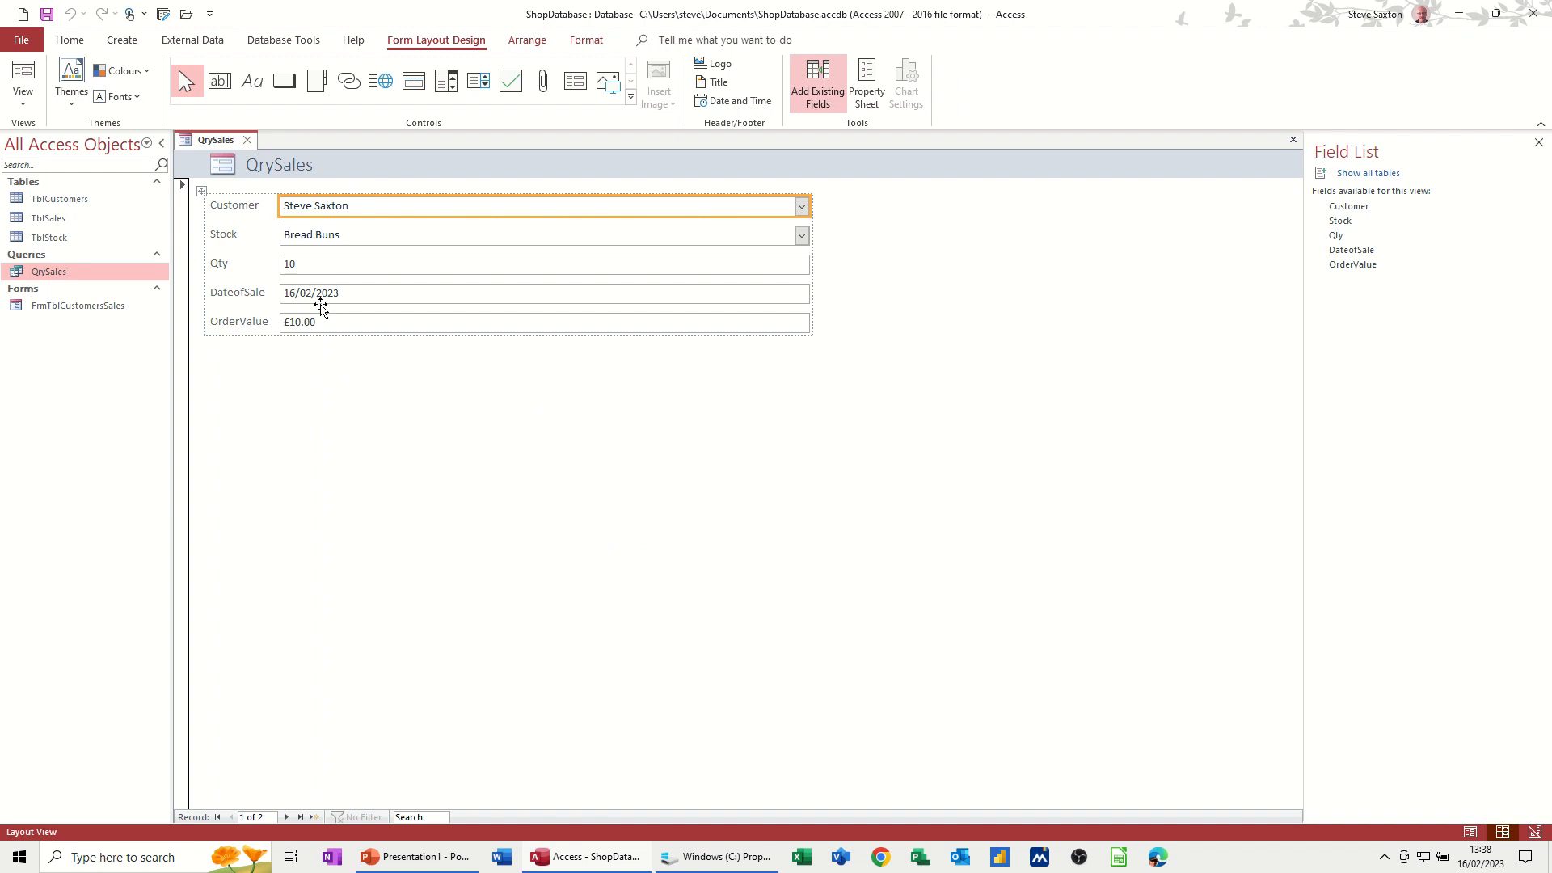
click(250, 142)
click(783, 476)
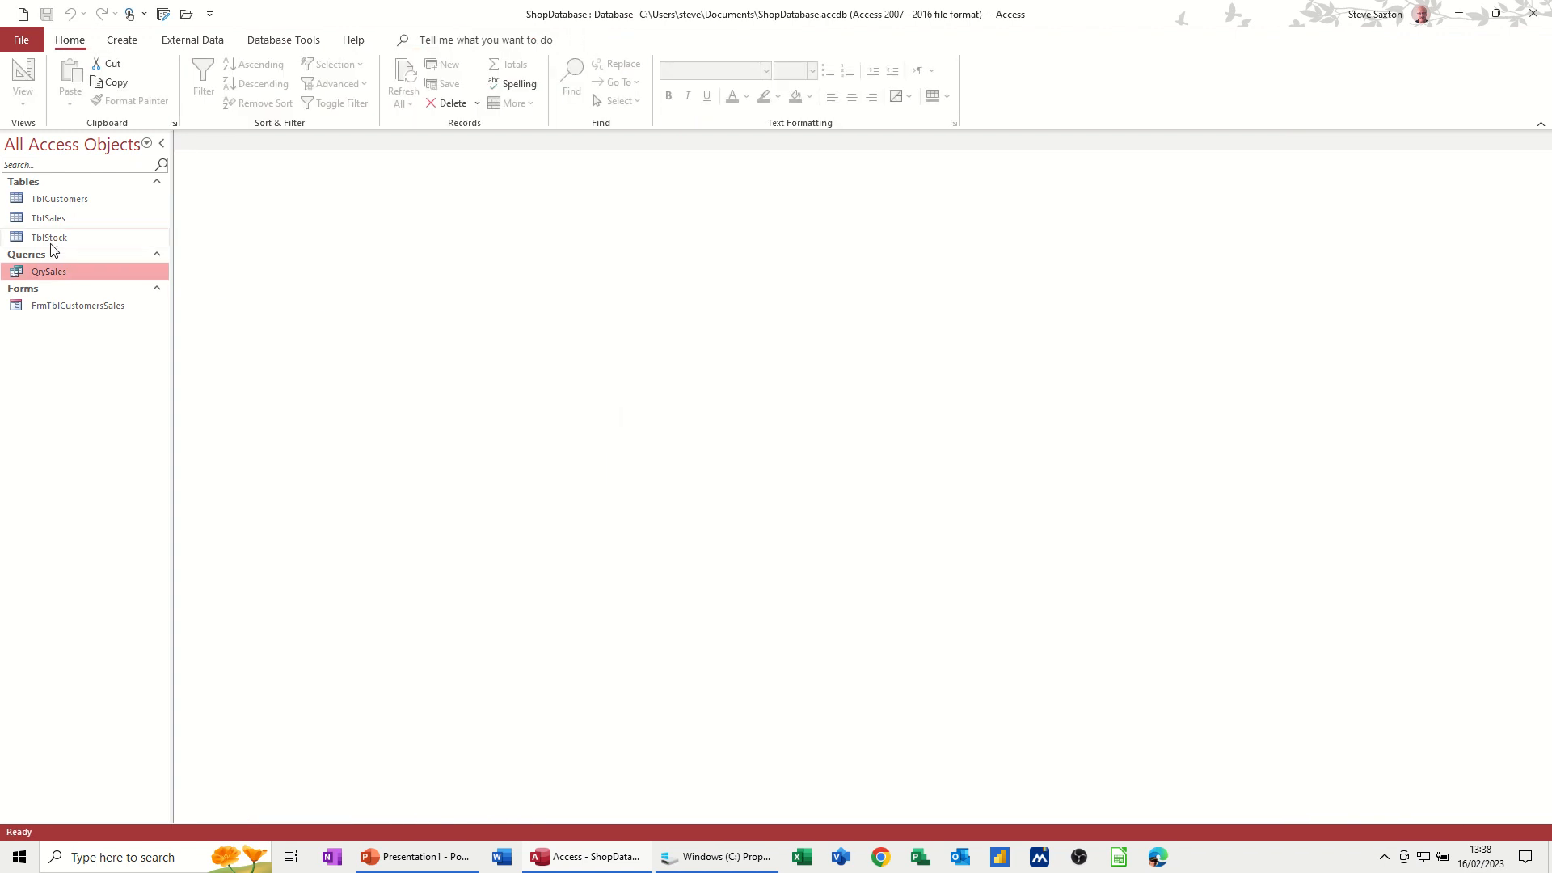
- Create a new blank form in Design View and set its record source to TblCustomers
click(79, 199)
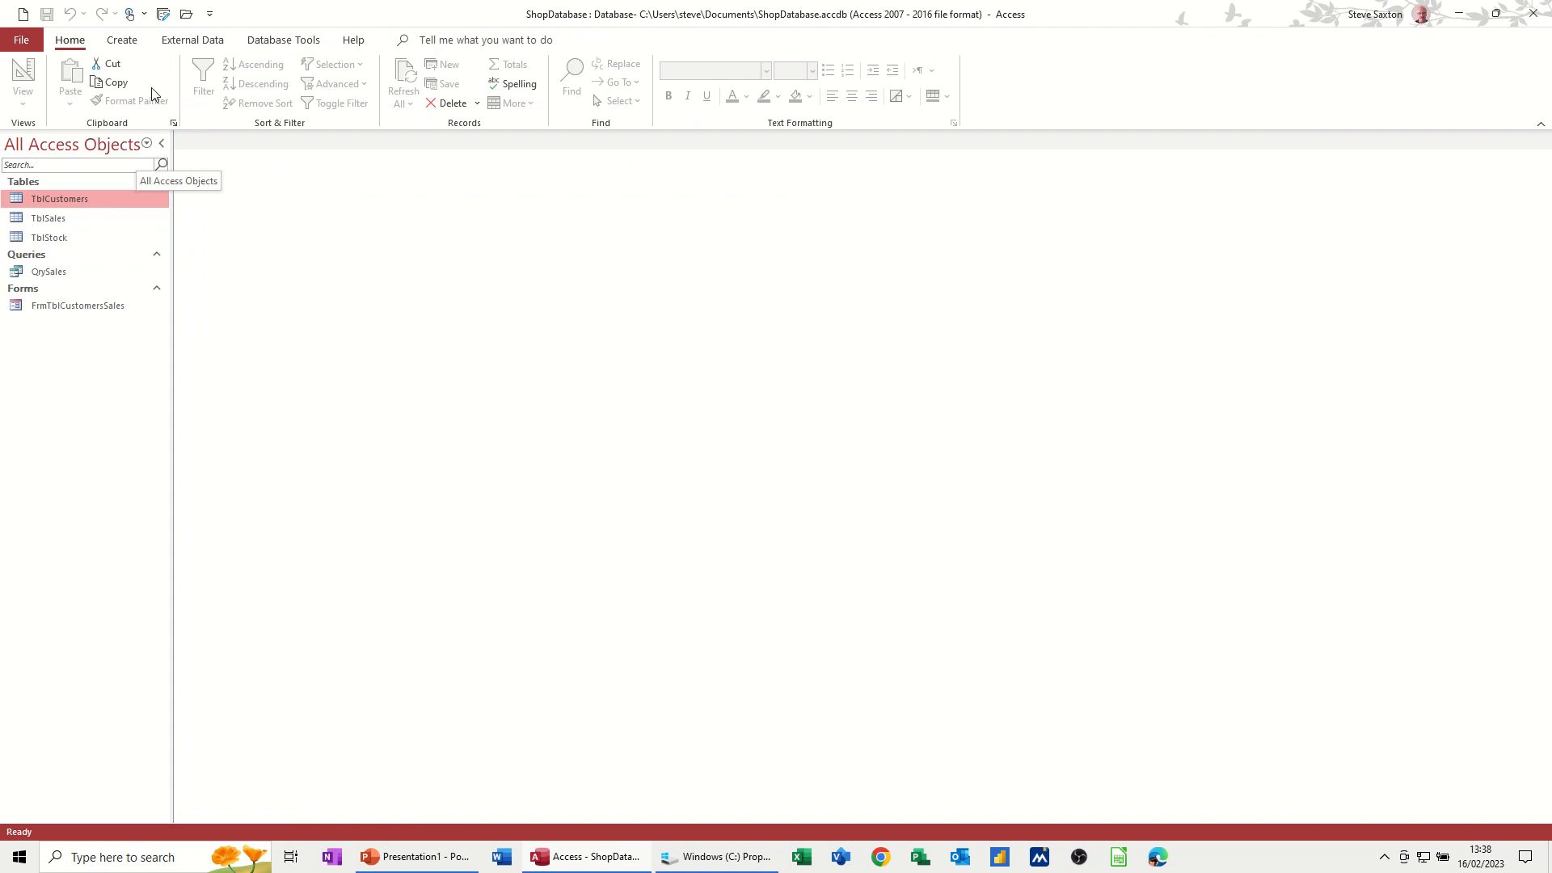
click(128, 42)
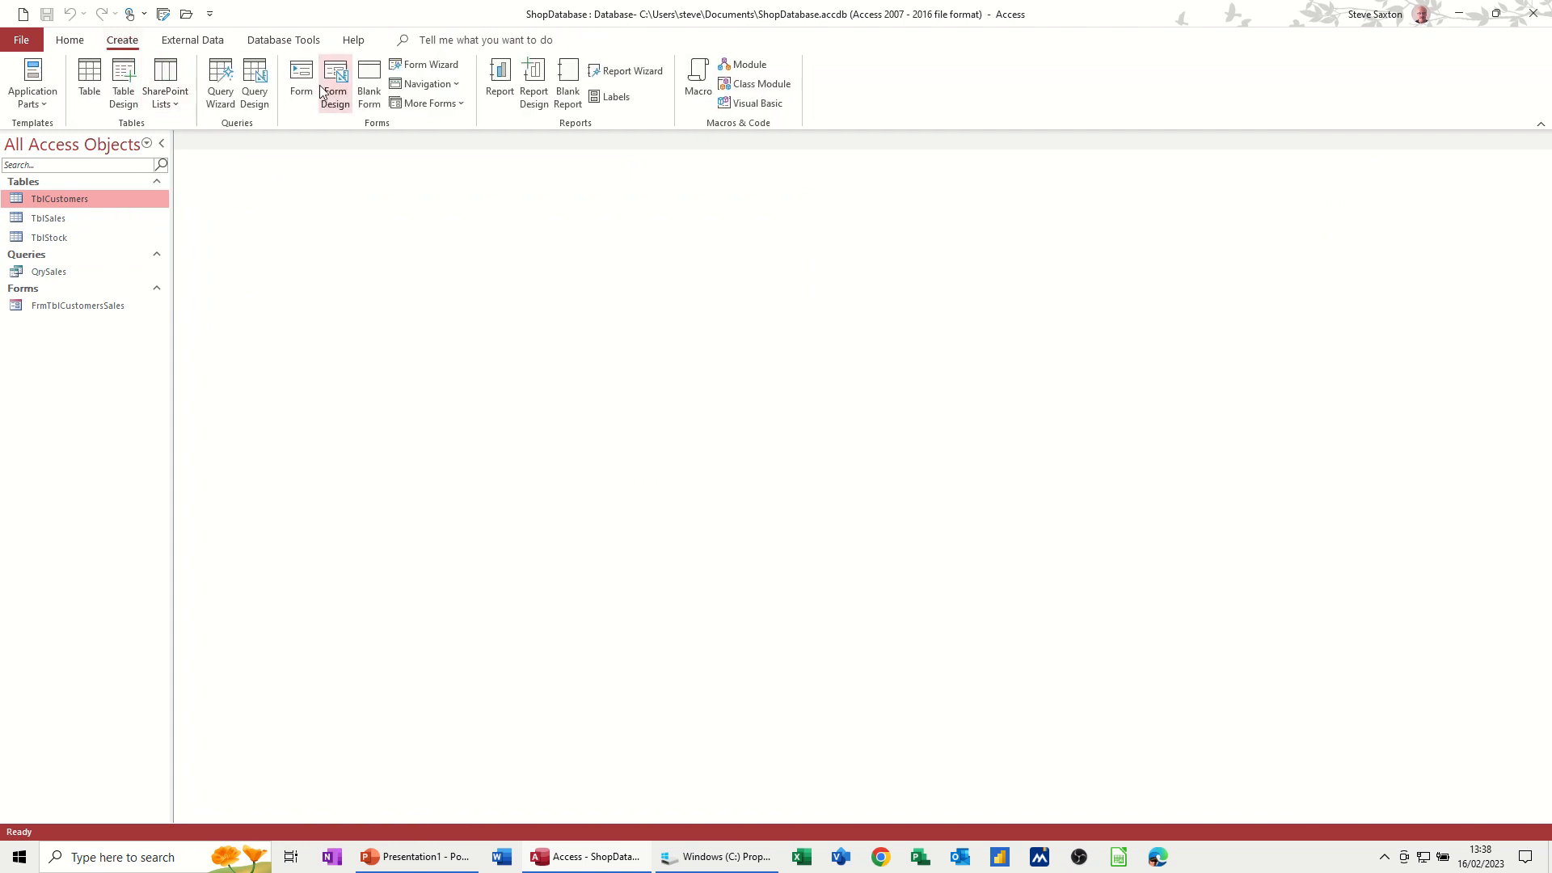
click(327, 91)
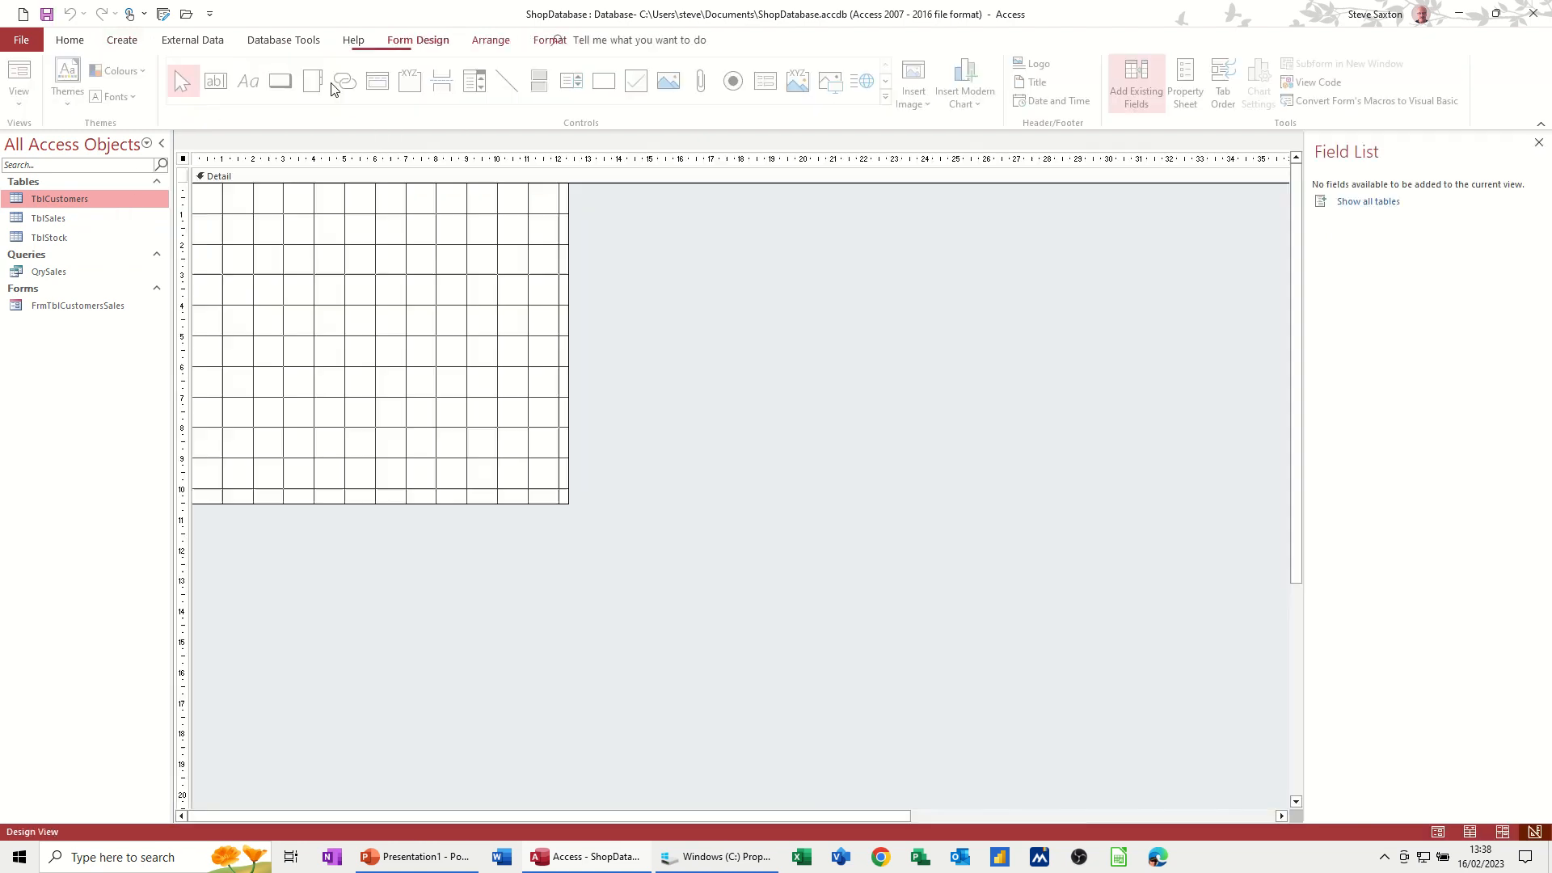
click(1185, 89)
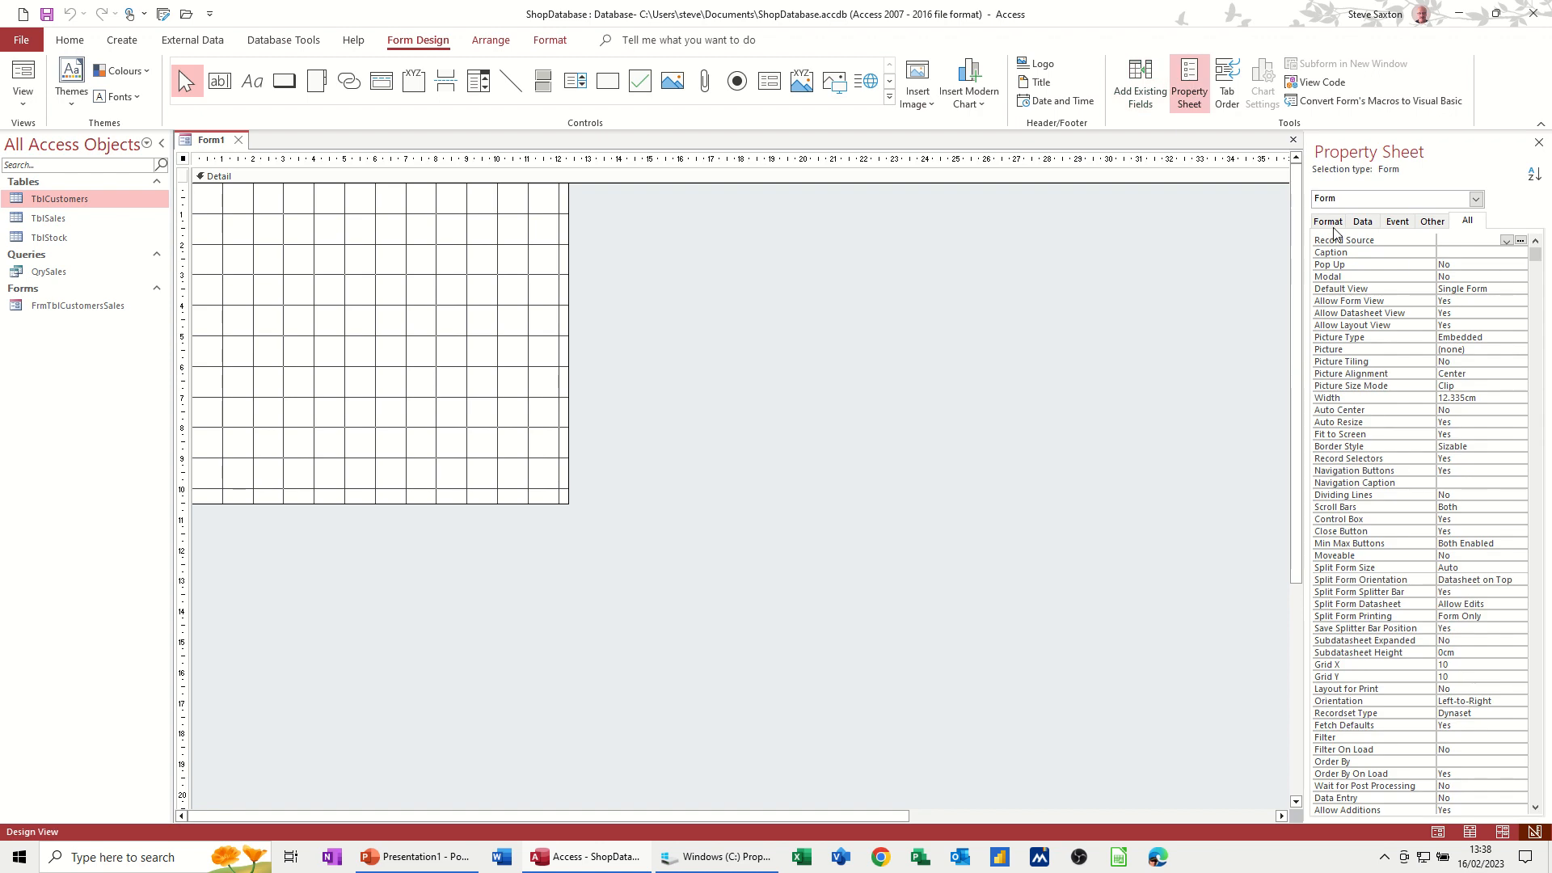
click(1507, 241)
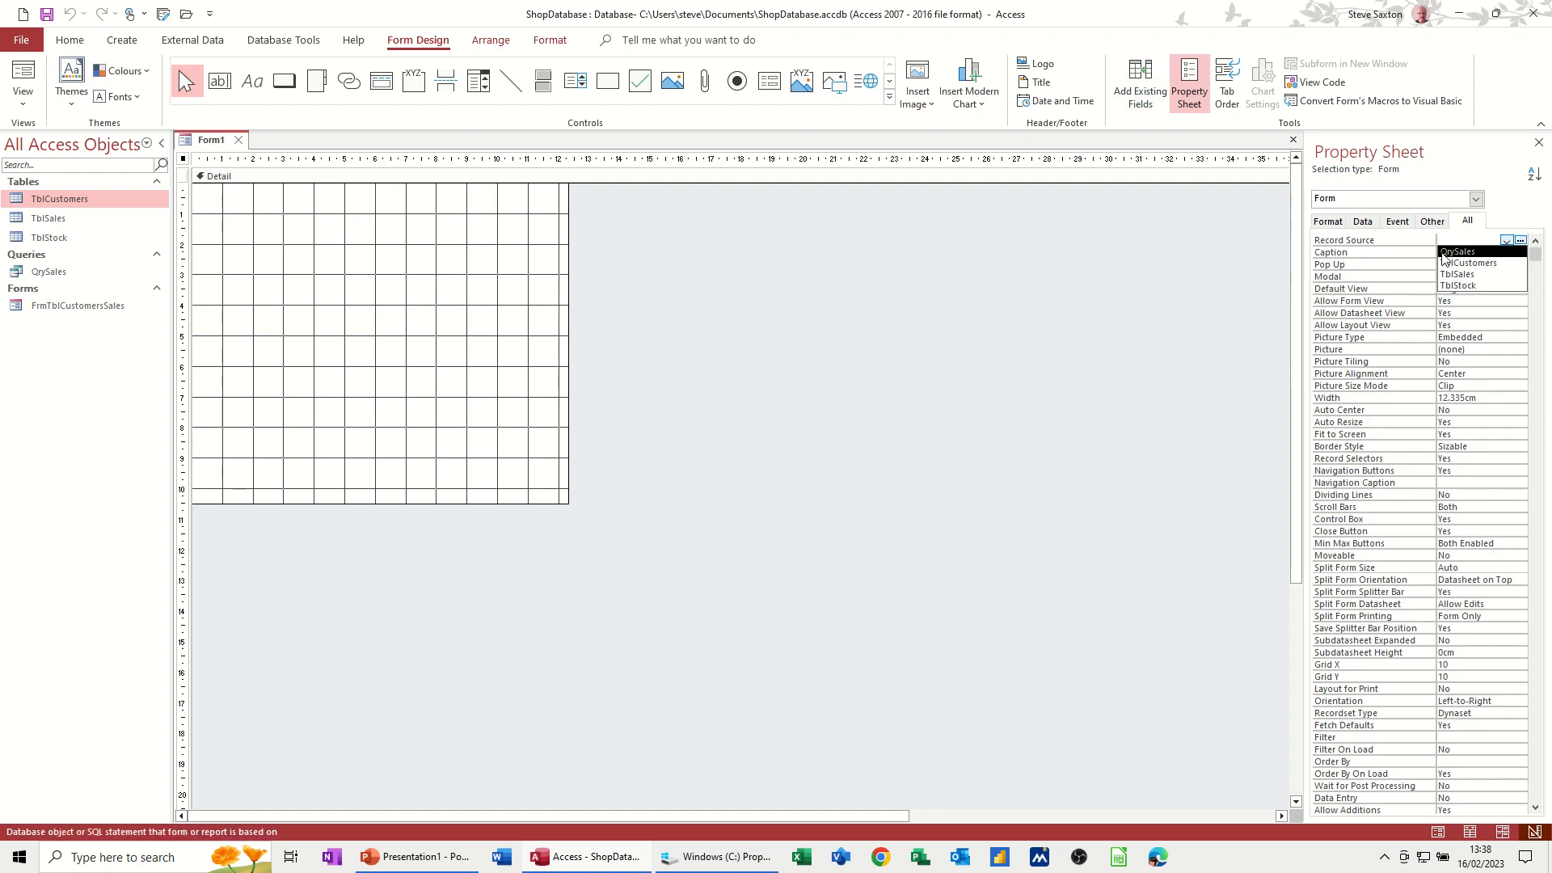
click(1471, 264)
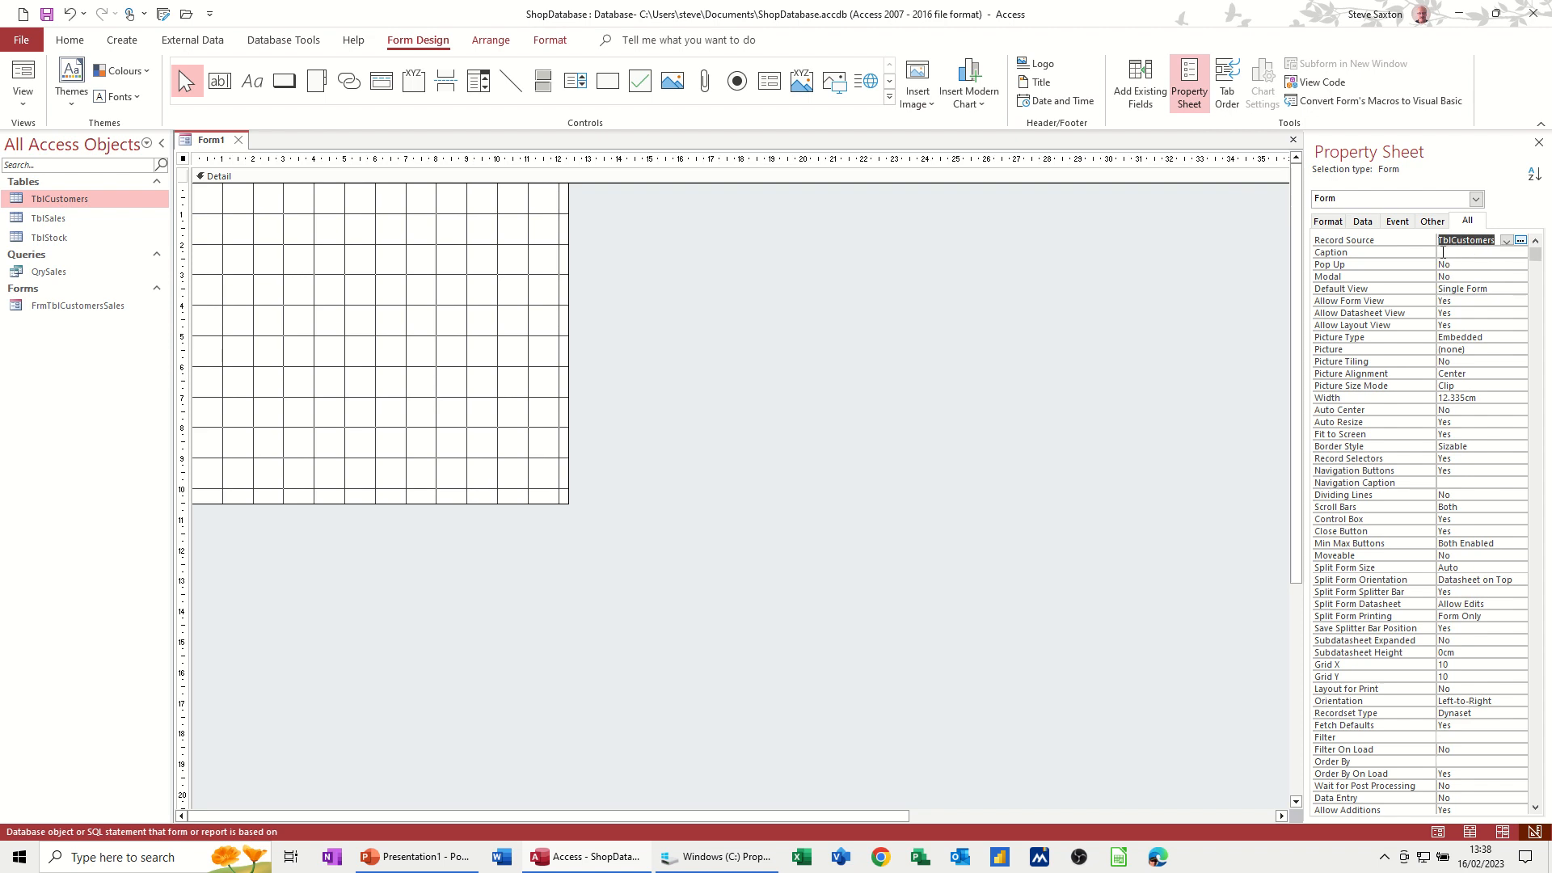
- Add all six TblCustomers fields, from CustomerID to Email, to the upper part of the form's Detail section
click(1115, 87)
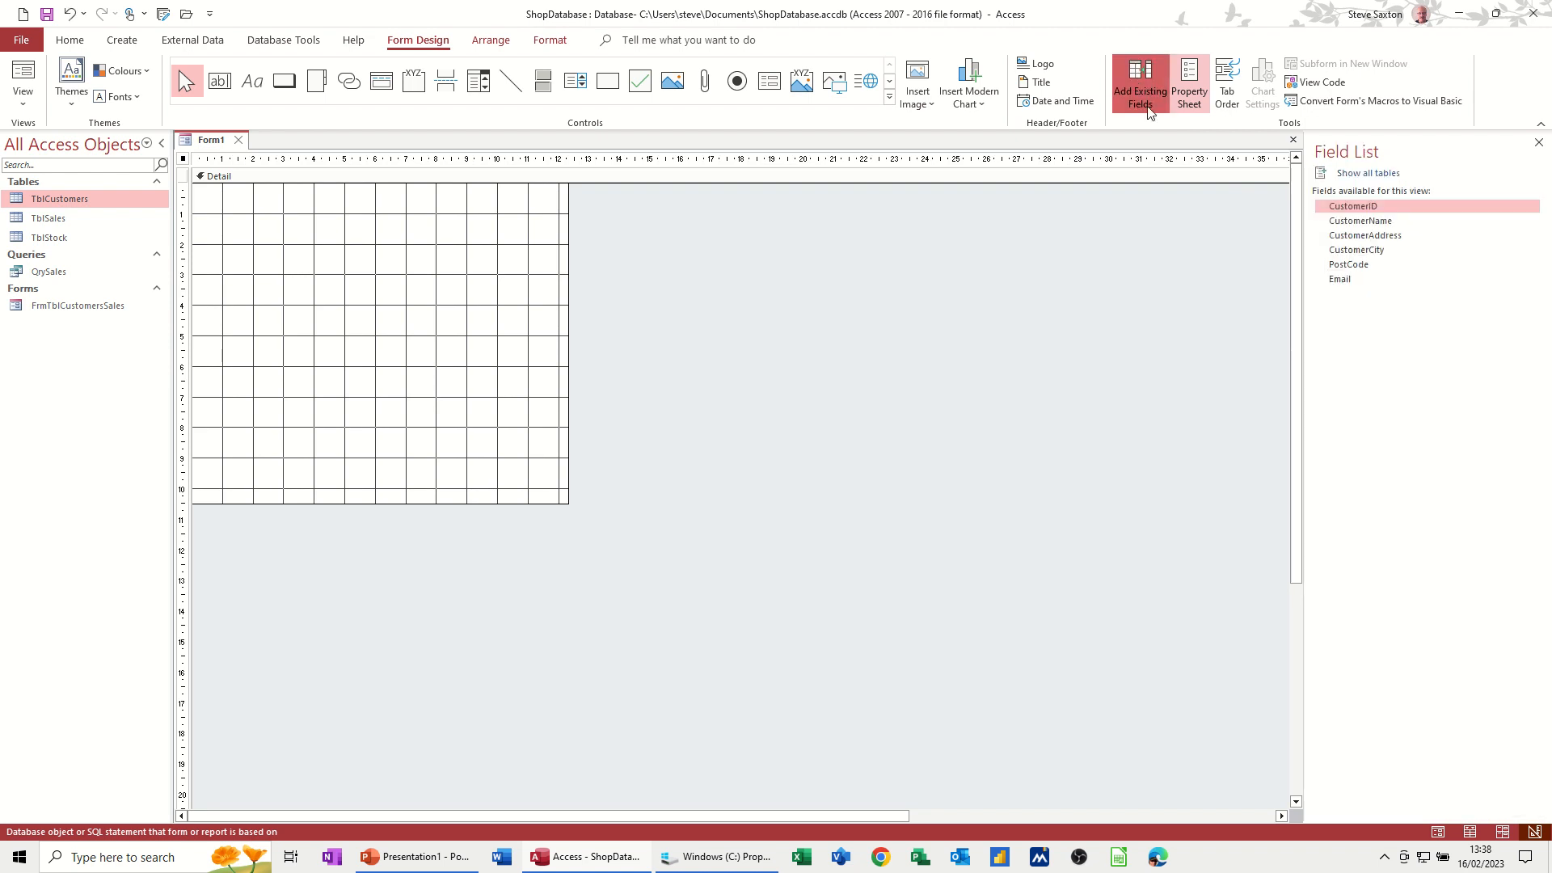
shift+click(1345, 281)
drag(1356, 220, 262, 201)
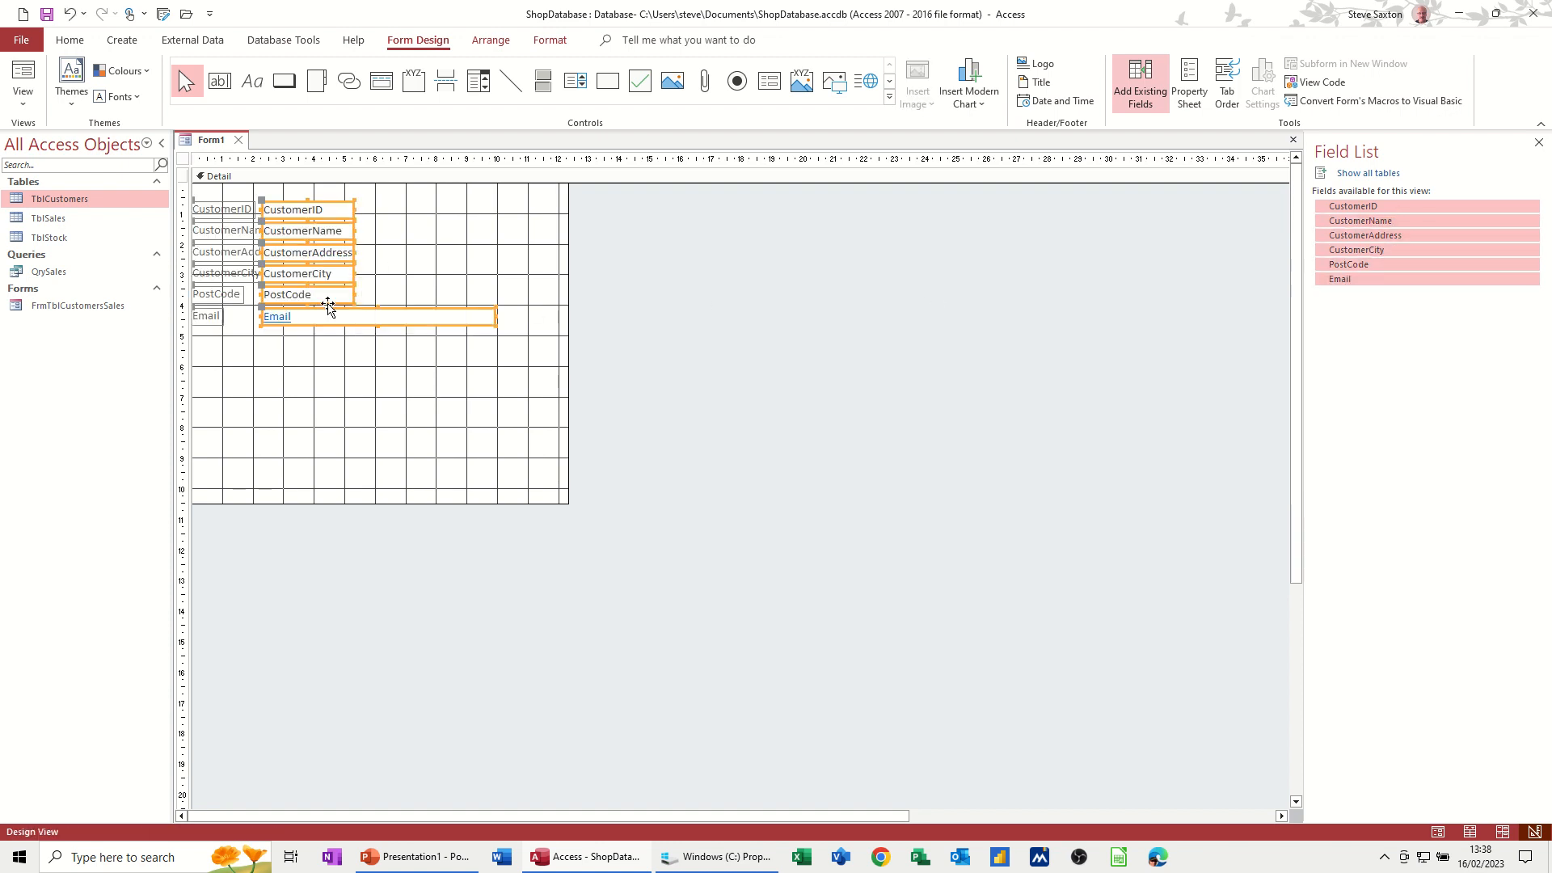
click(388, 372)
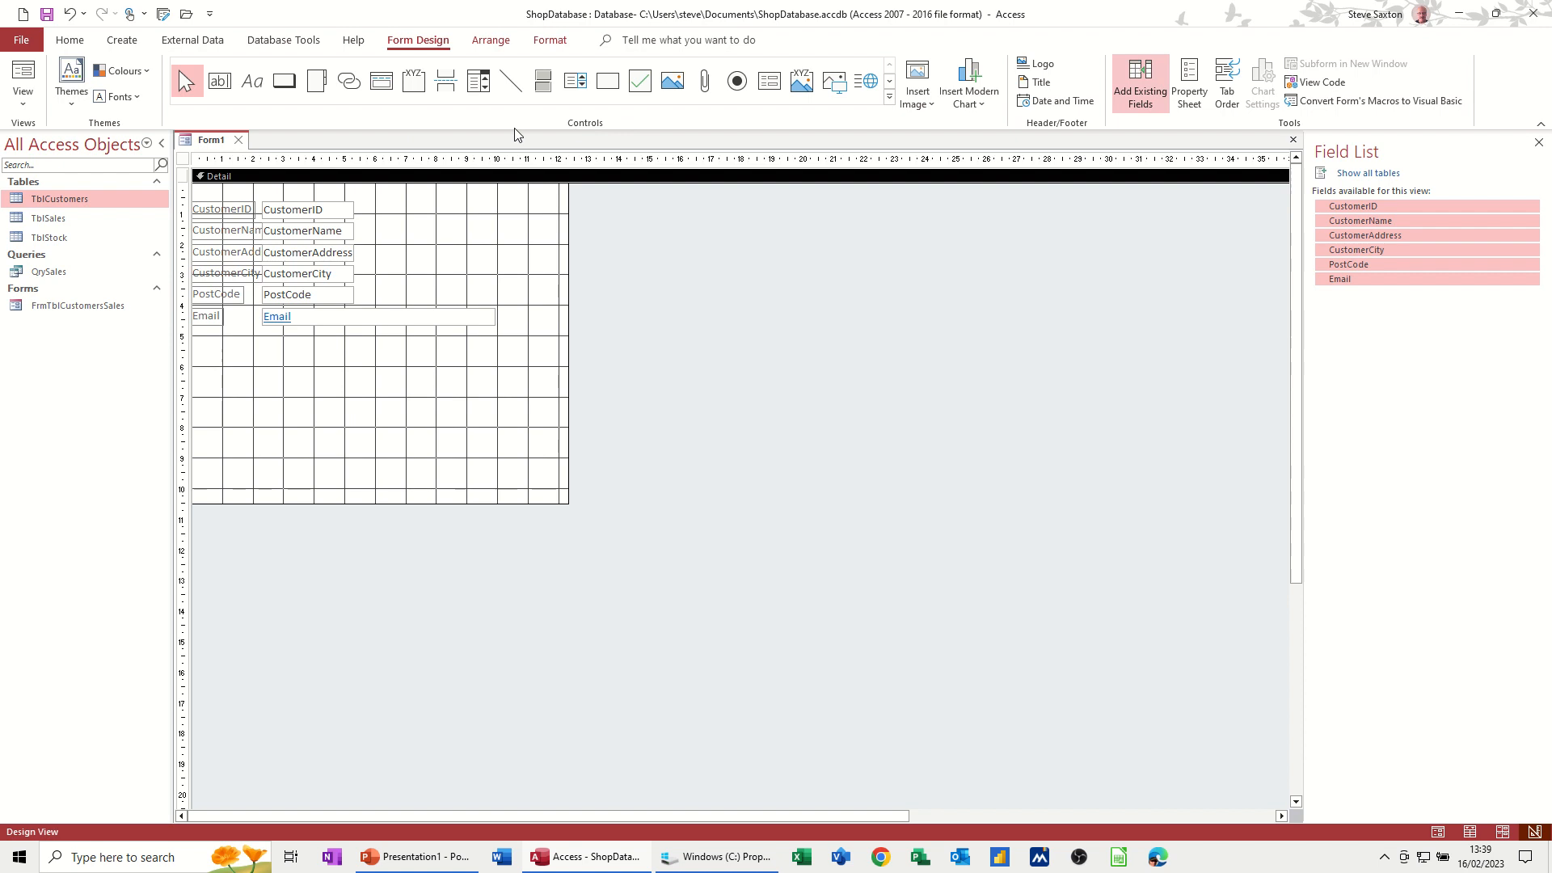
- Draw a subform control about 23 cm wide and 5 cm high below the Email field
click(889, 97)
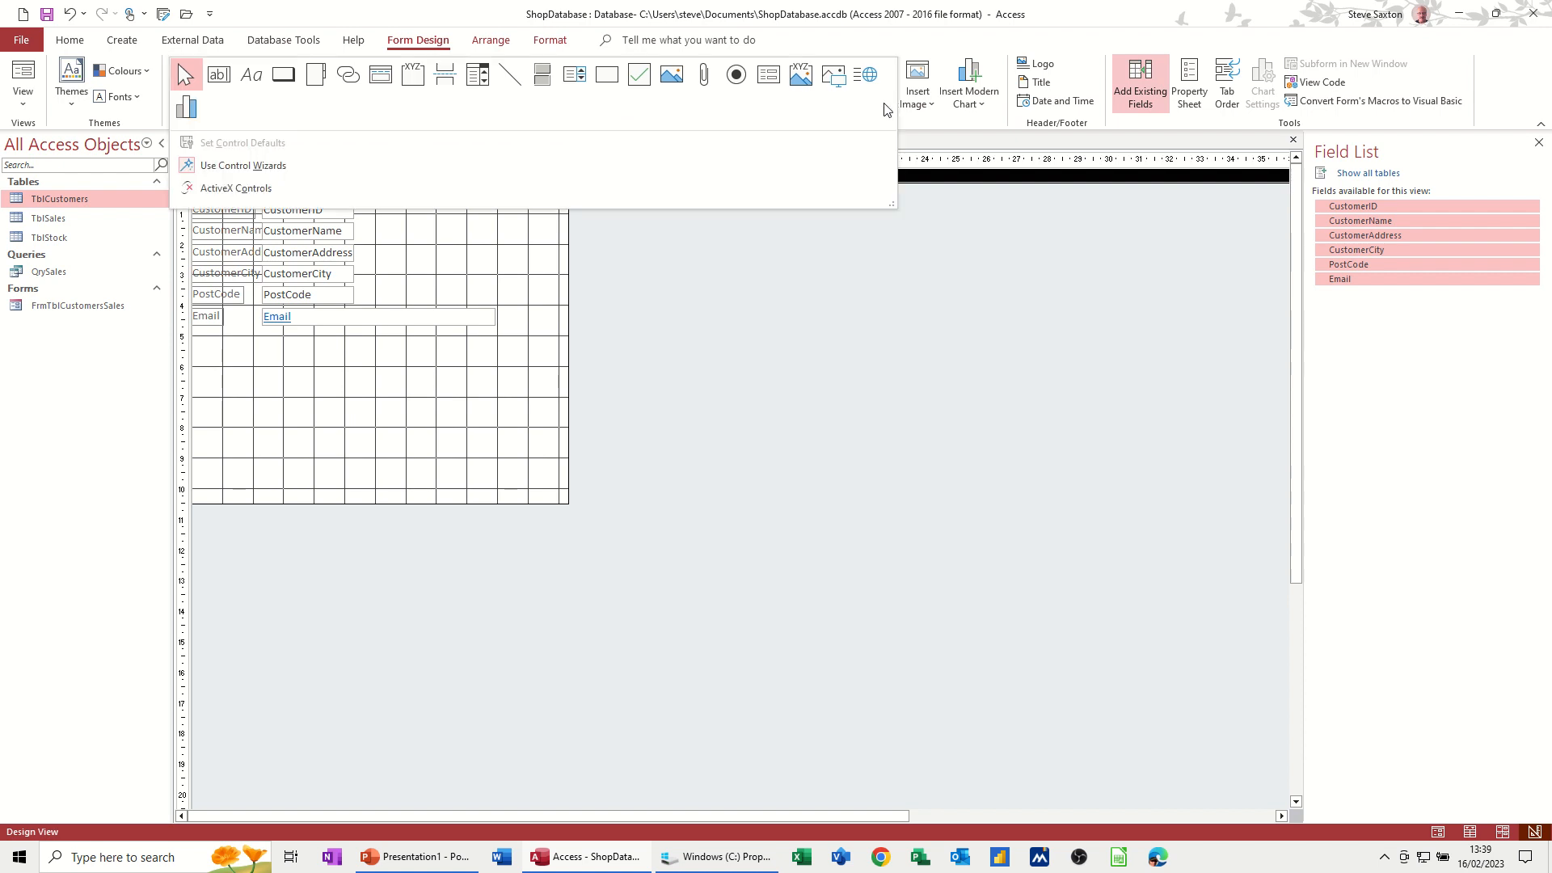
click(767, 81)
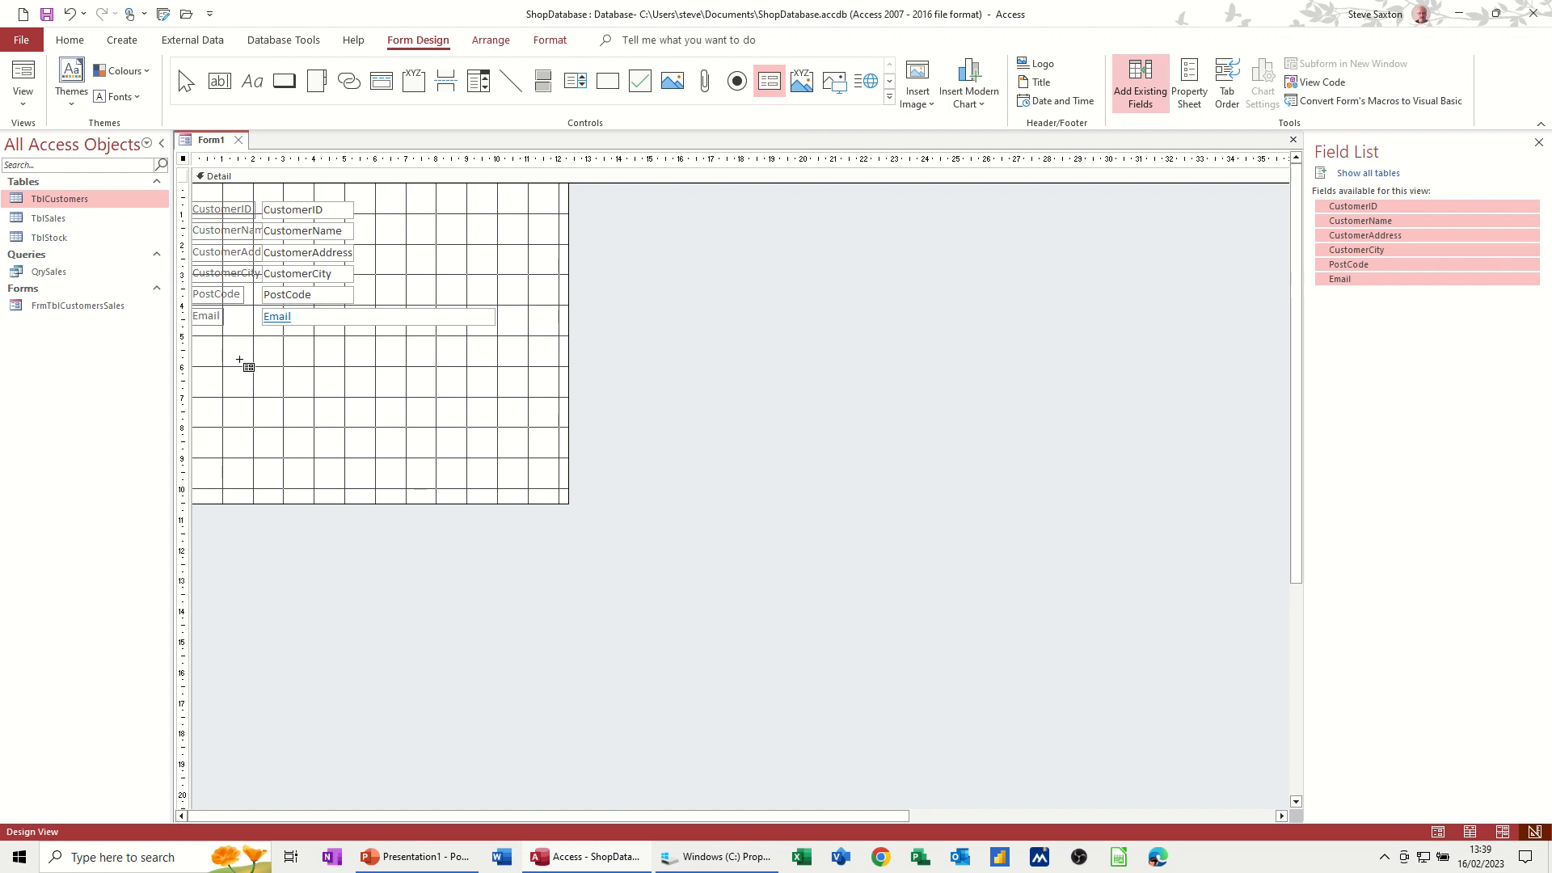
drag(229, 362, 925, 515)
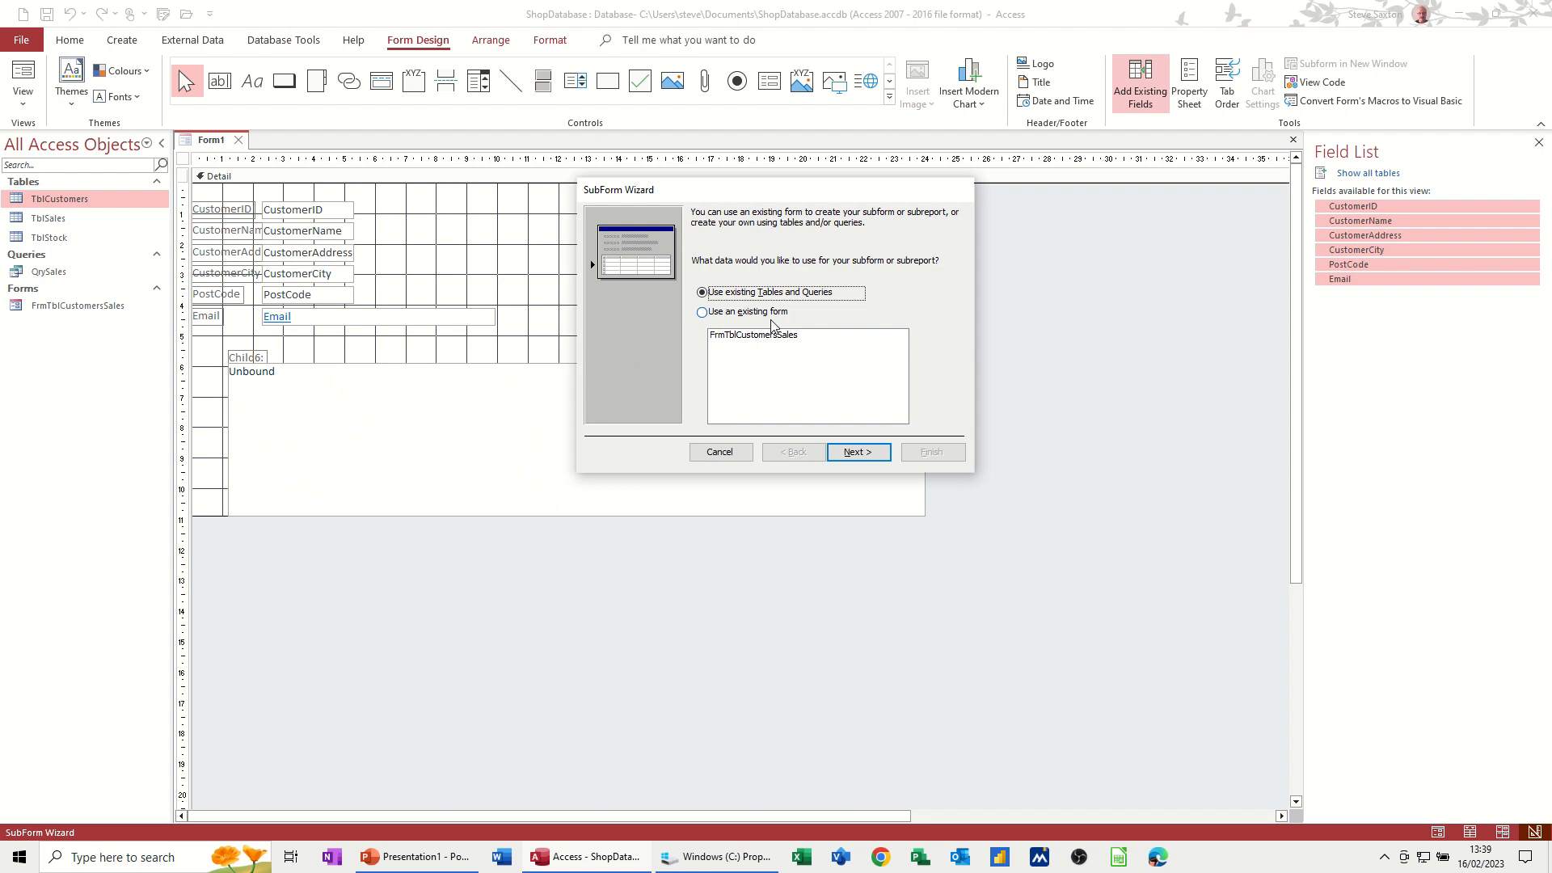
- Base the subform on all fields of QrySales, link it to TblCustomers by CustomerID, and name it QrySales subform
click(859, 452)
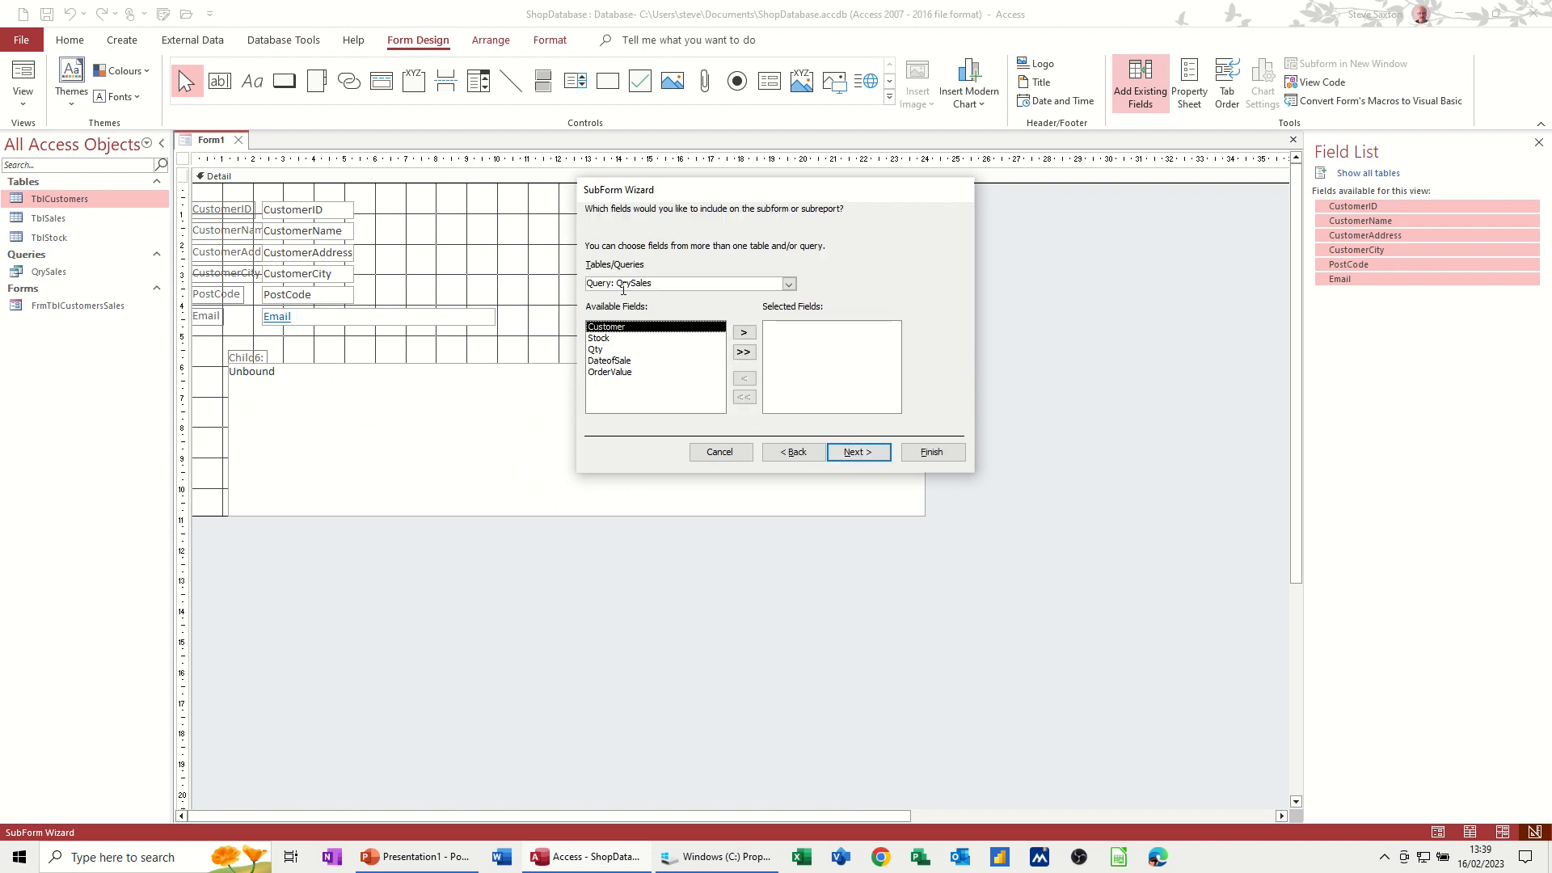
click(744, 353)
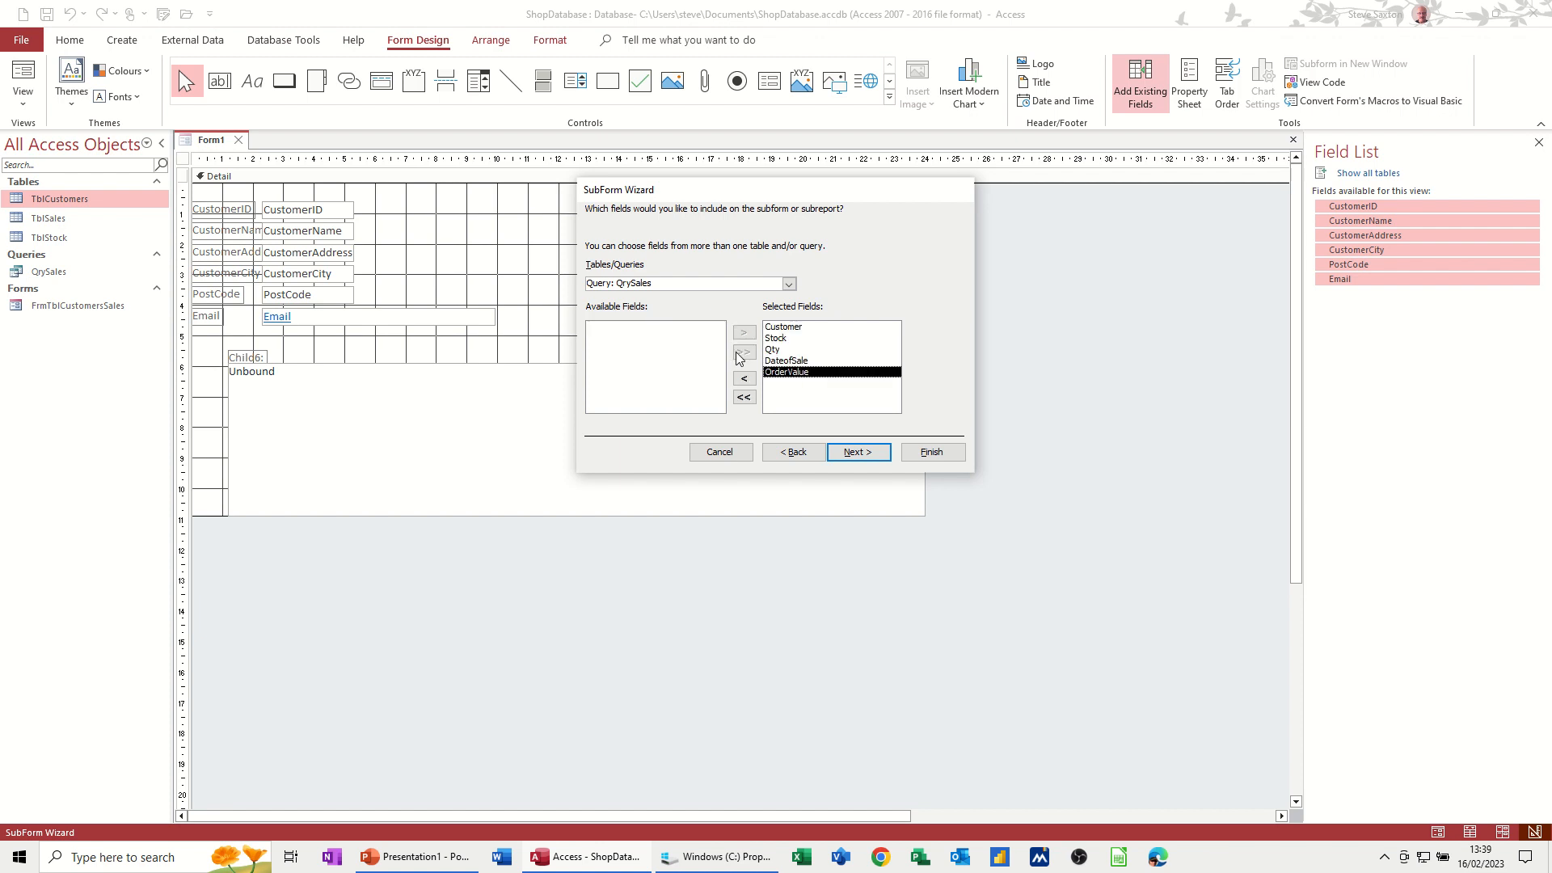
click(850, 451)
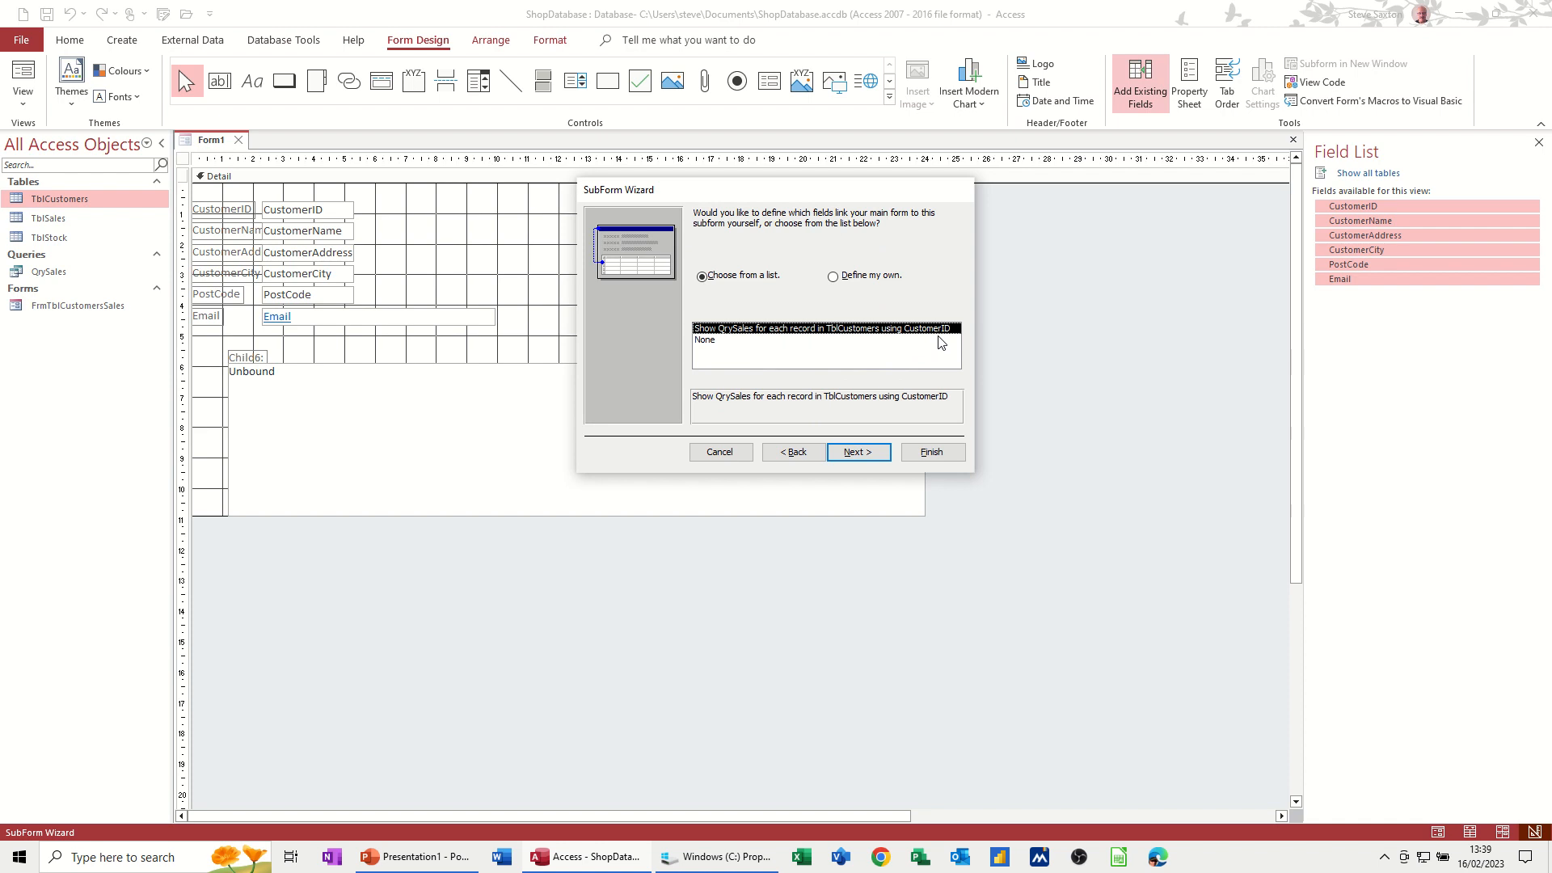
click(872, 457)
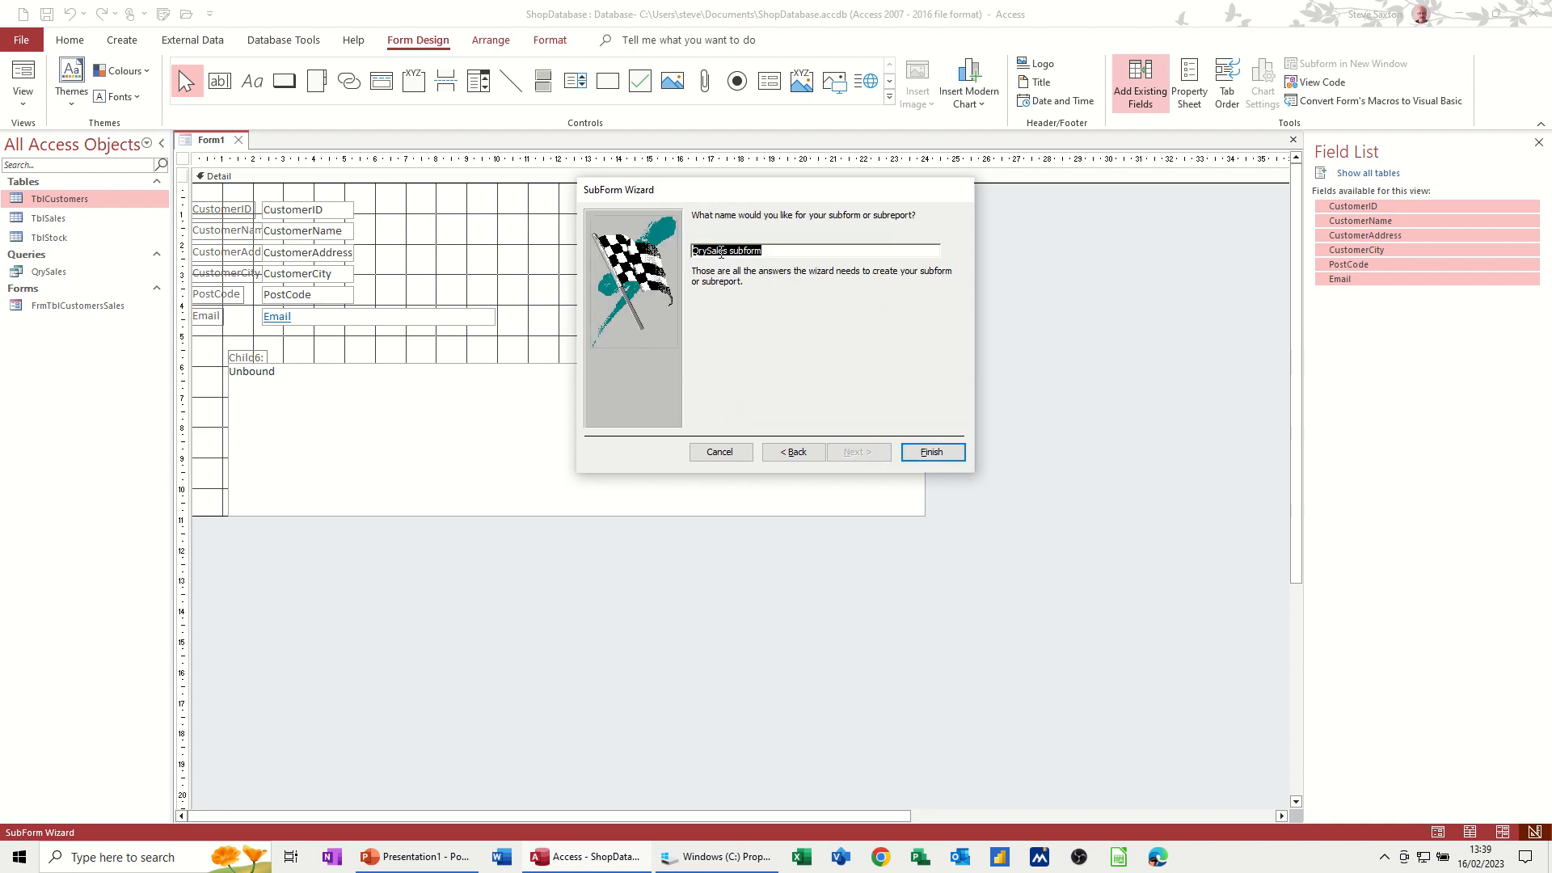
click(911, 459)
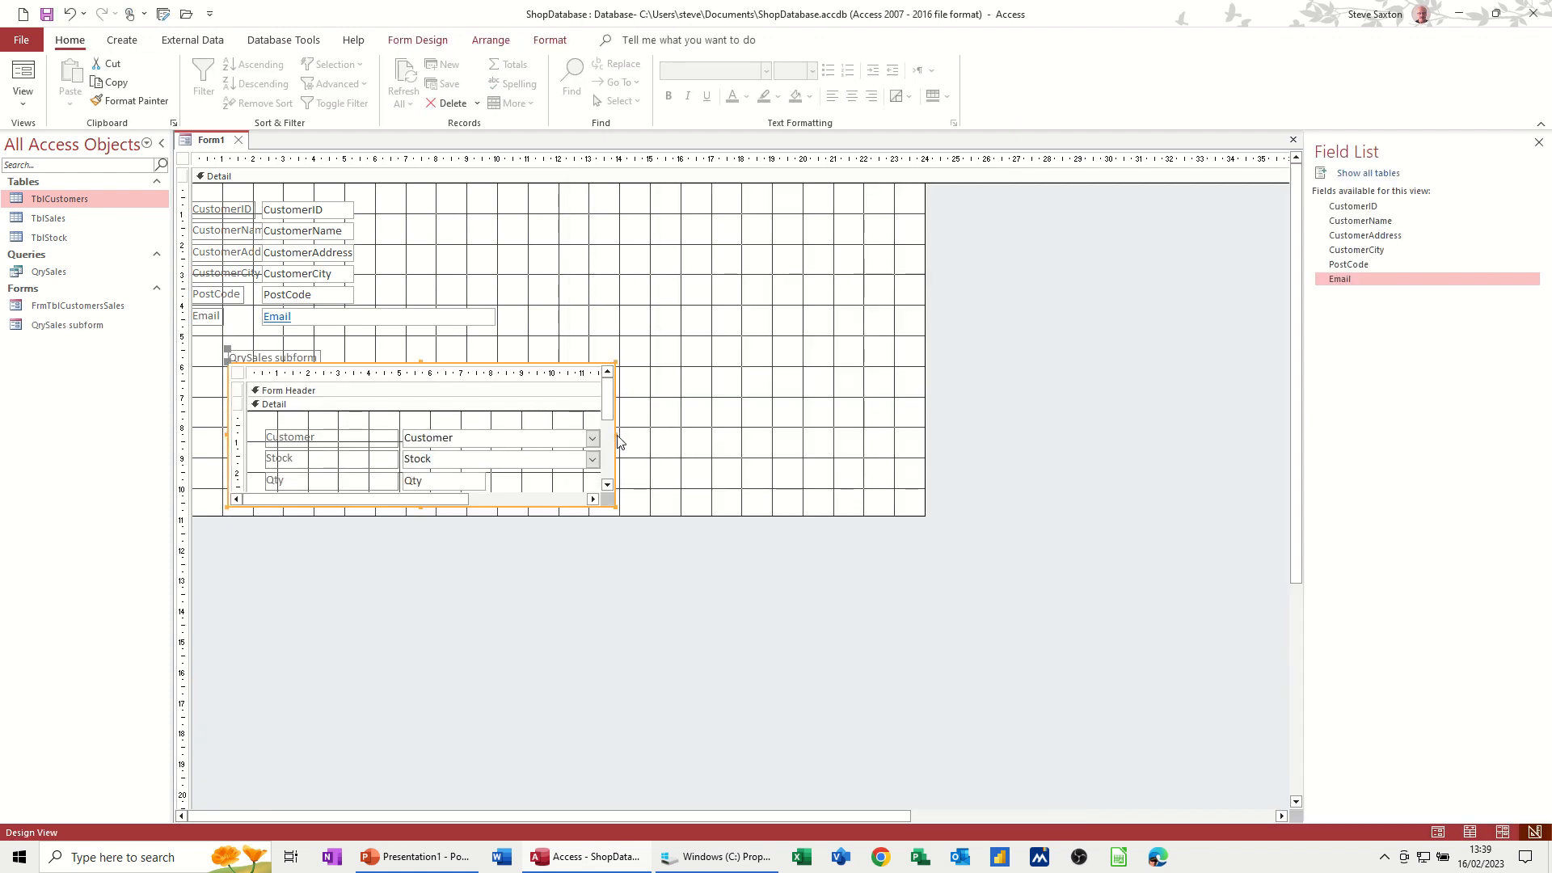
- Widen the subform to about 19 cm and fit its Stock, Customer and OrderValue columns to their contents in Form View
drag(618, 440, 800, 439)
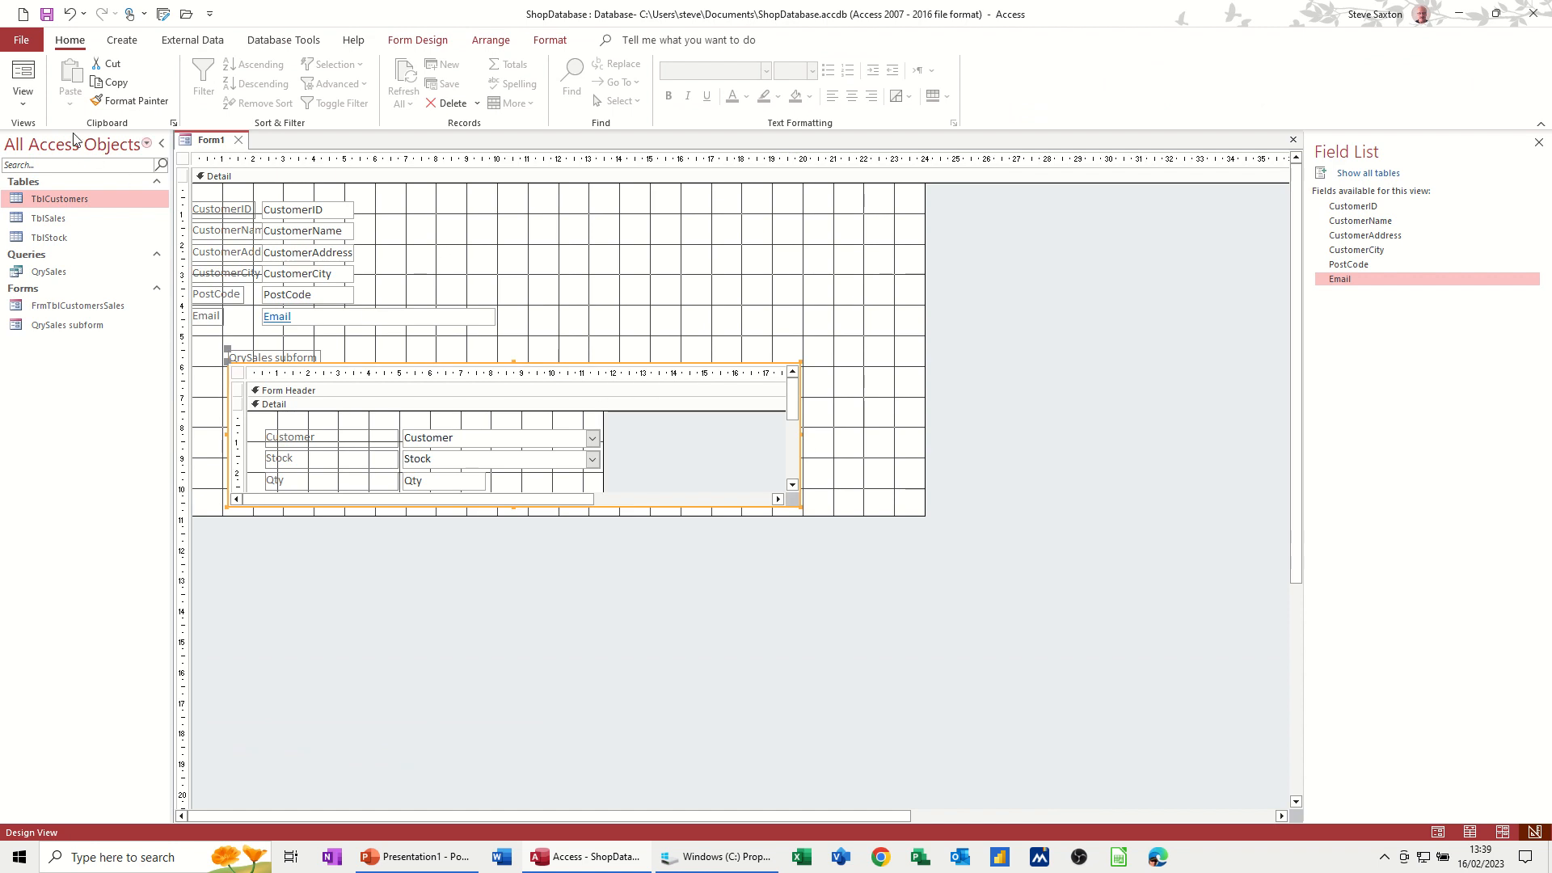
click(23, 81)
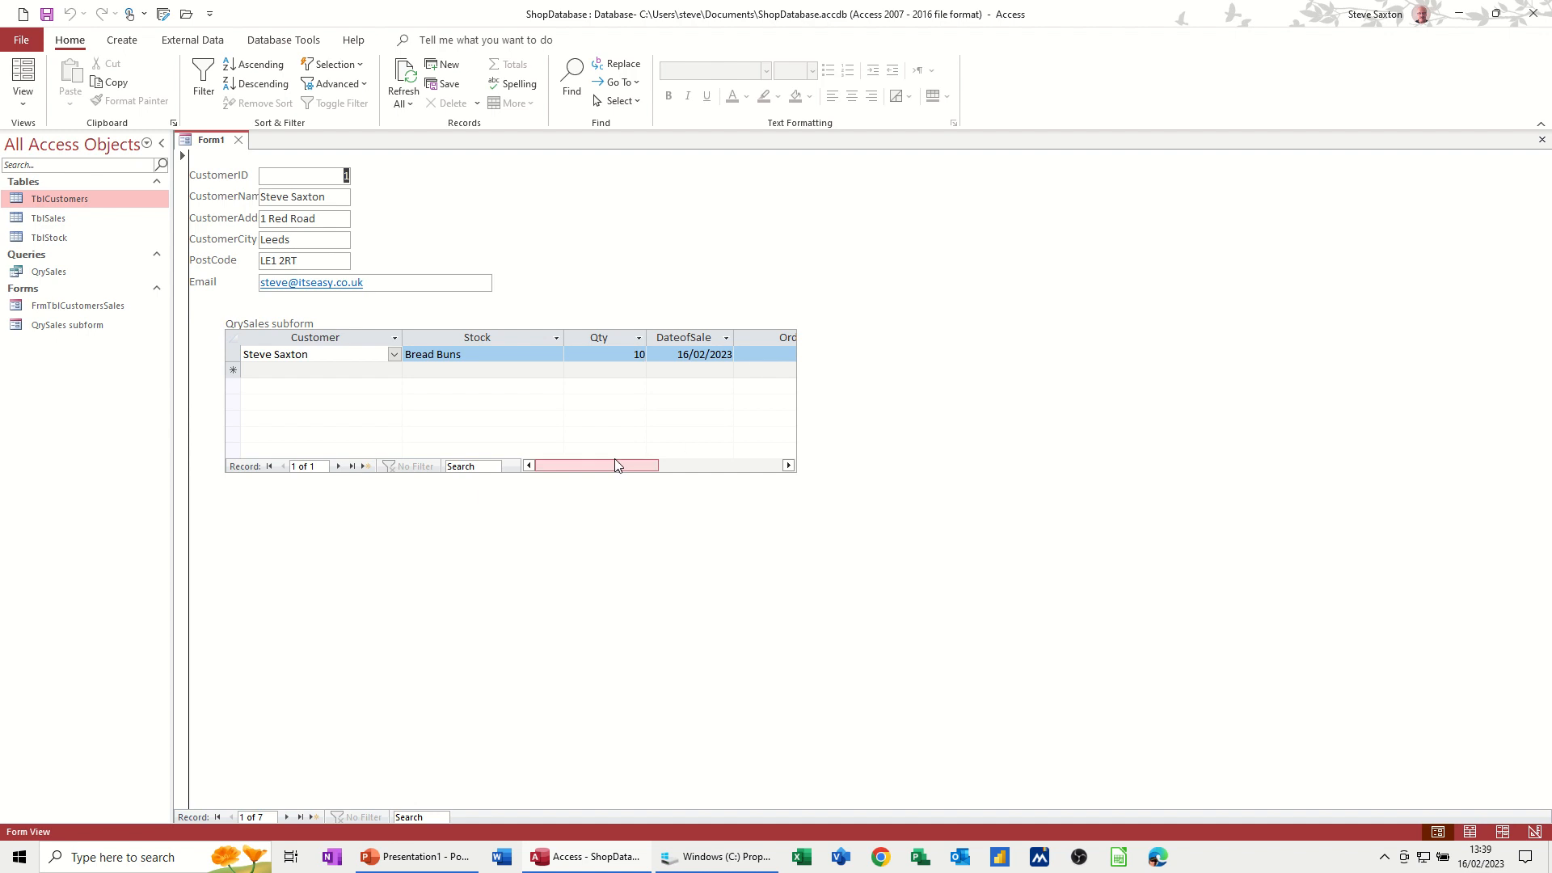
double_click(564, 338)
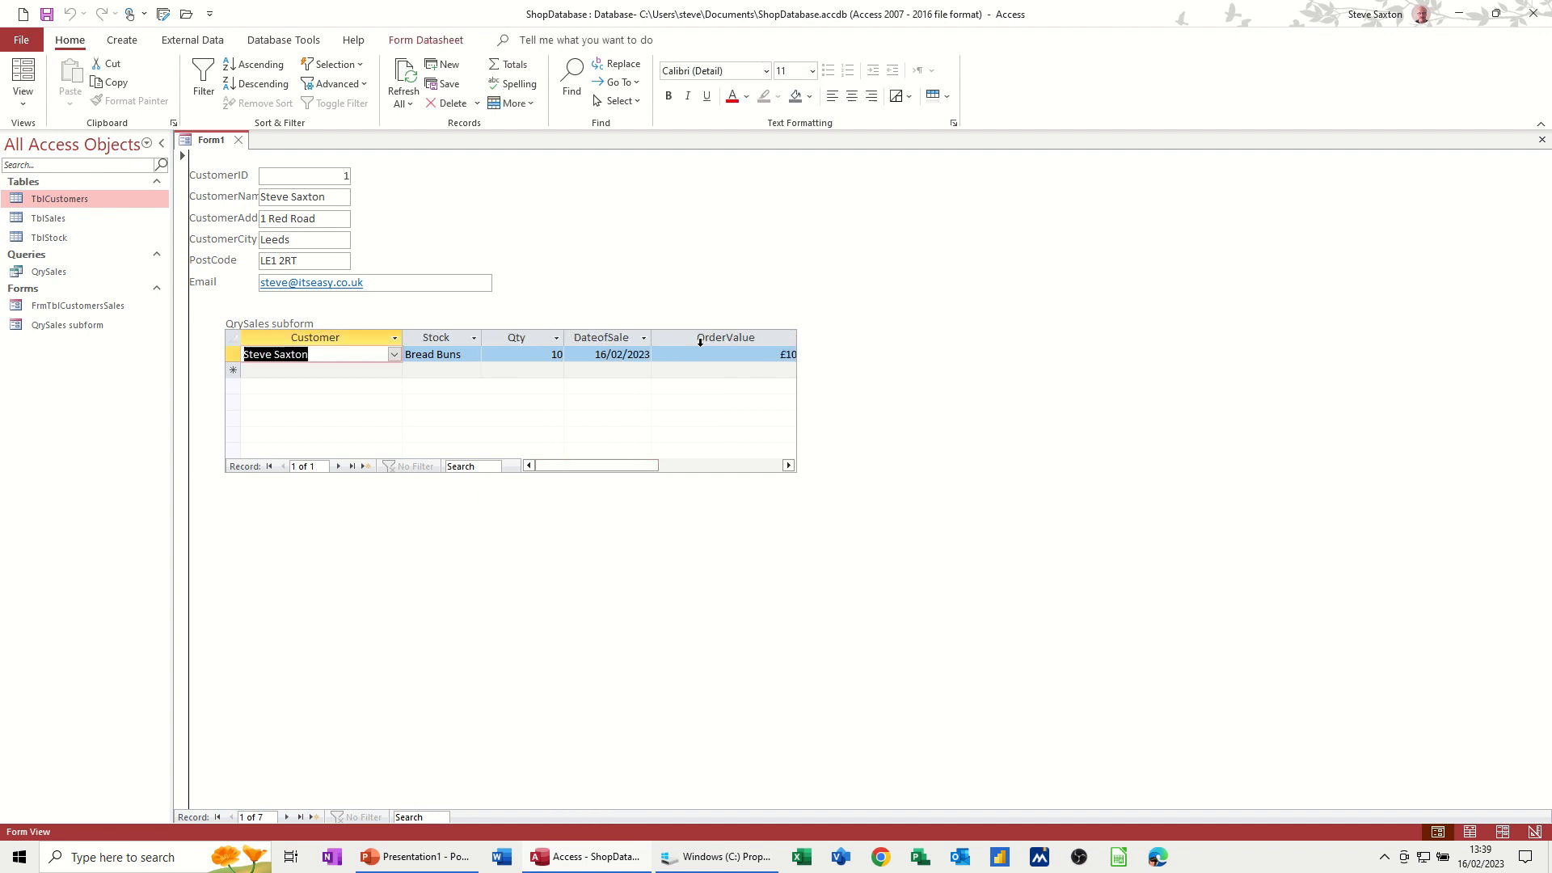
double_click(402, 343)
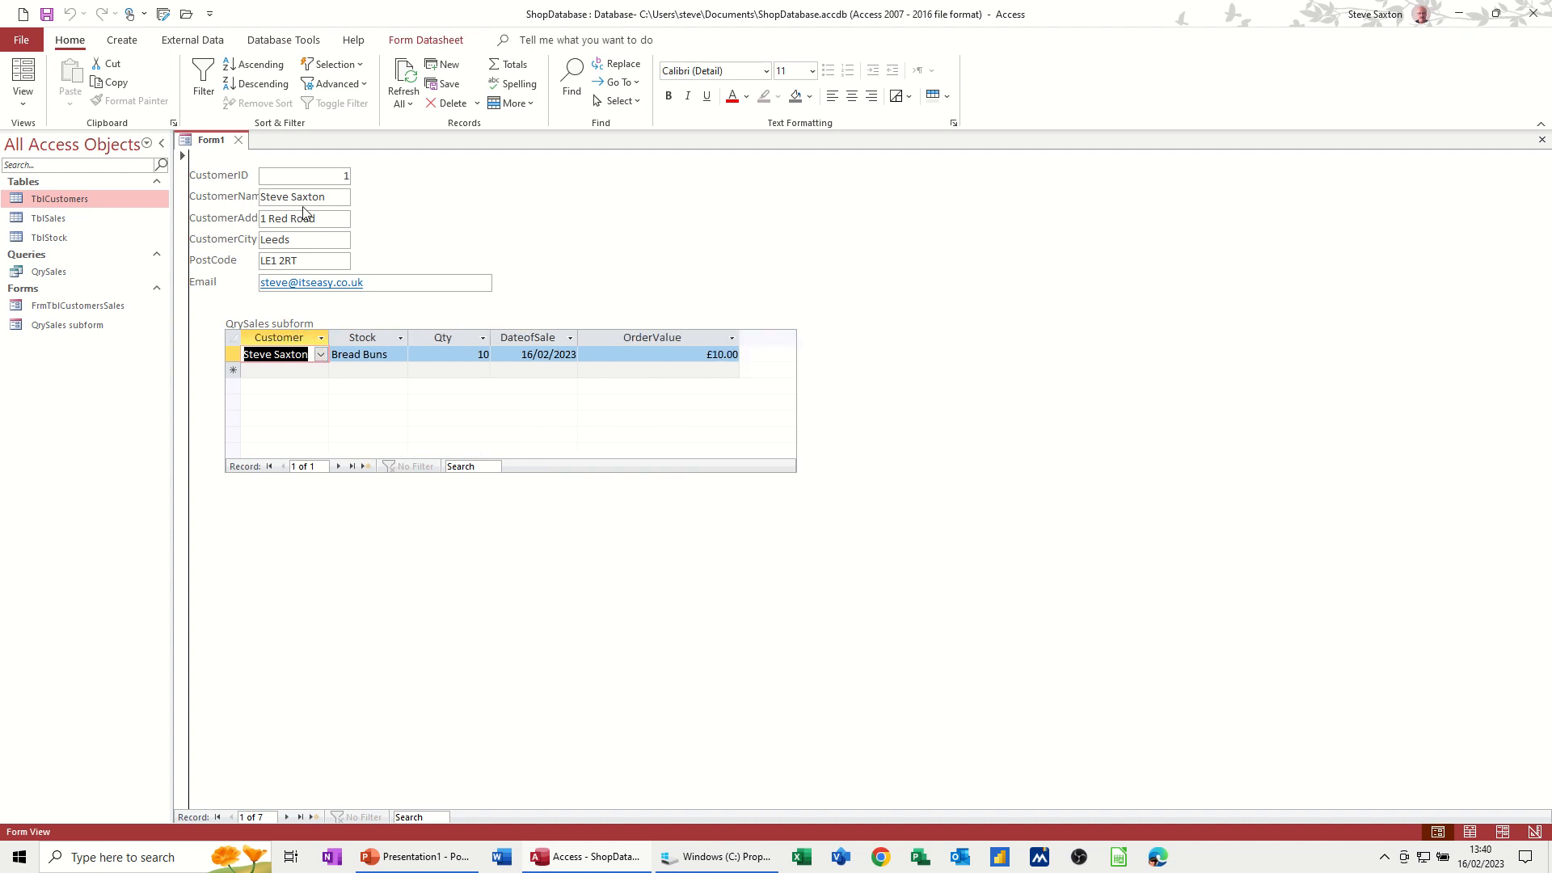
double_click(738, 340)
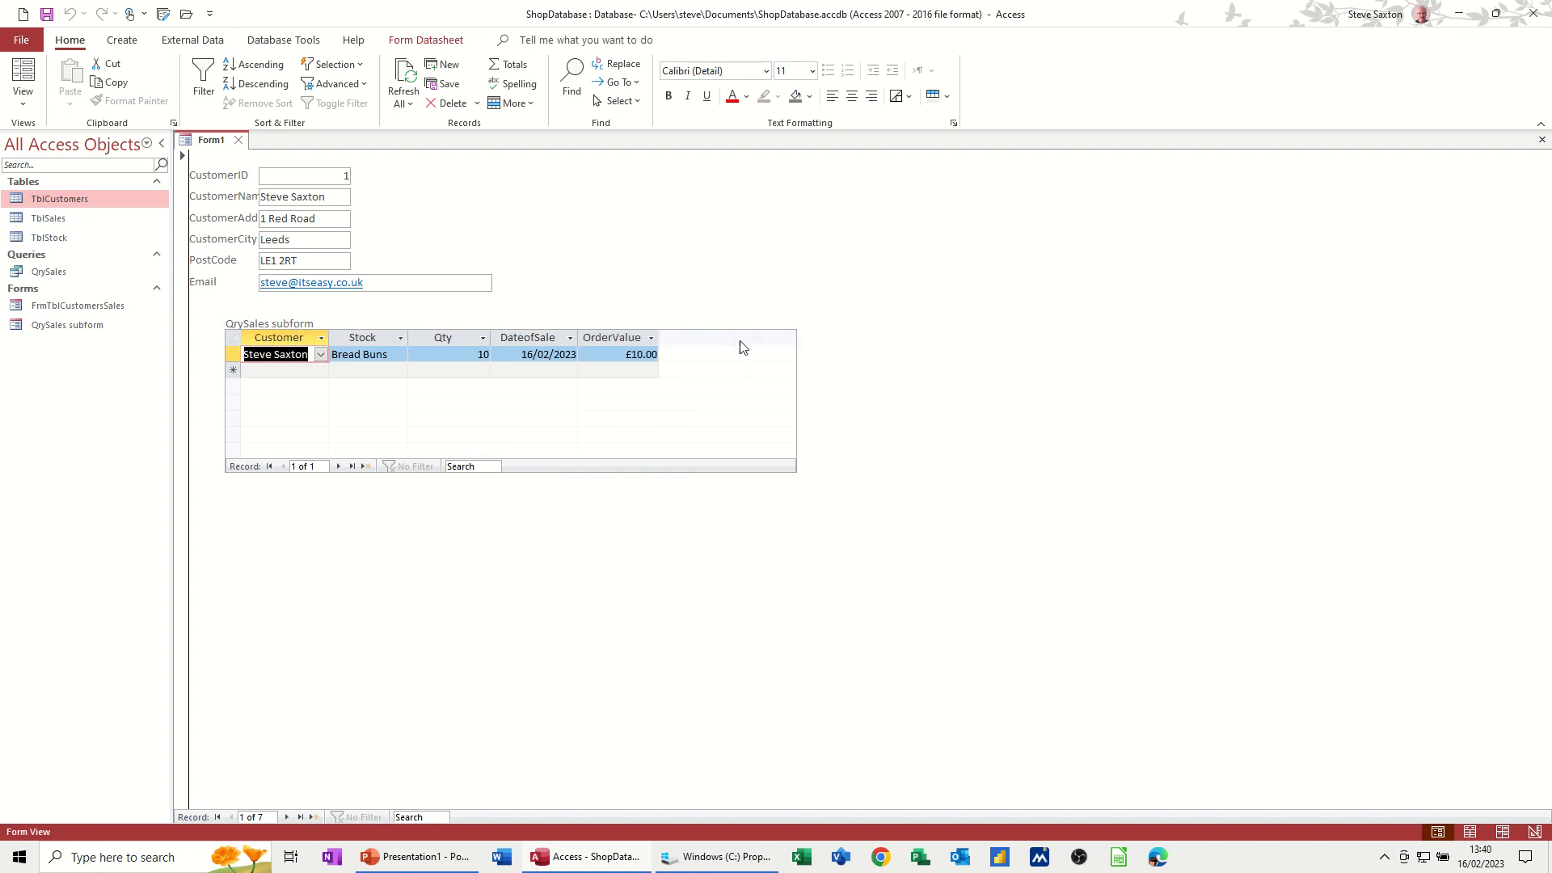
- Return to Design View and delete the Customer field from the QrySales subform
click(23, 105)
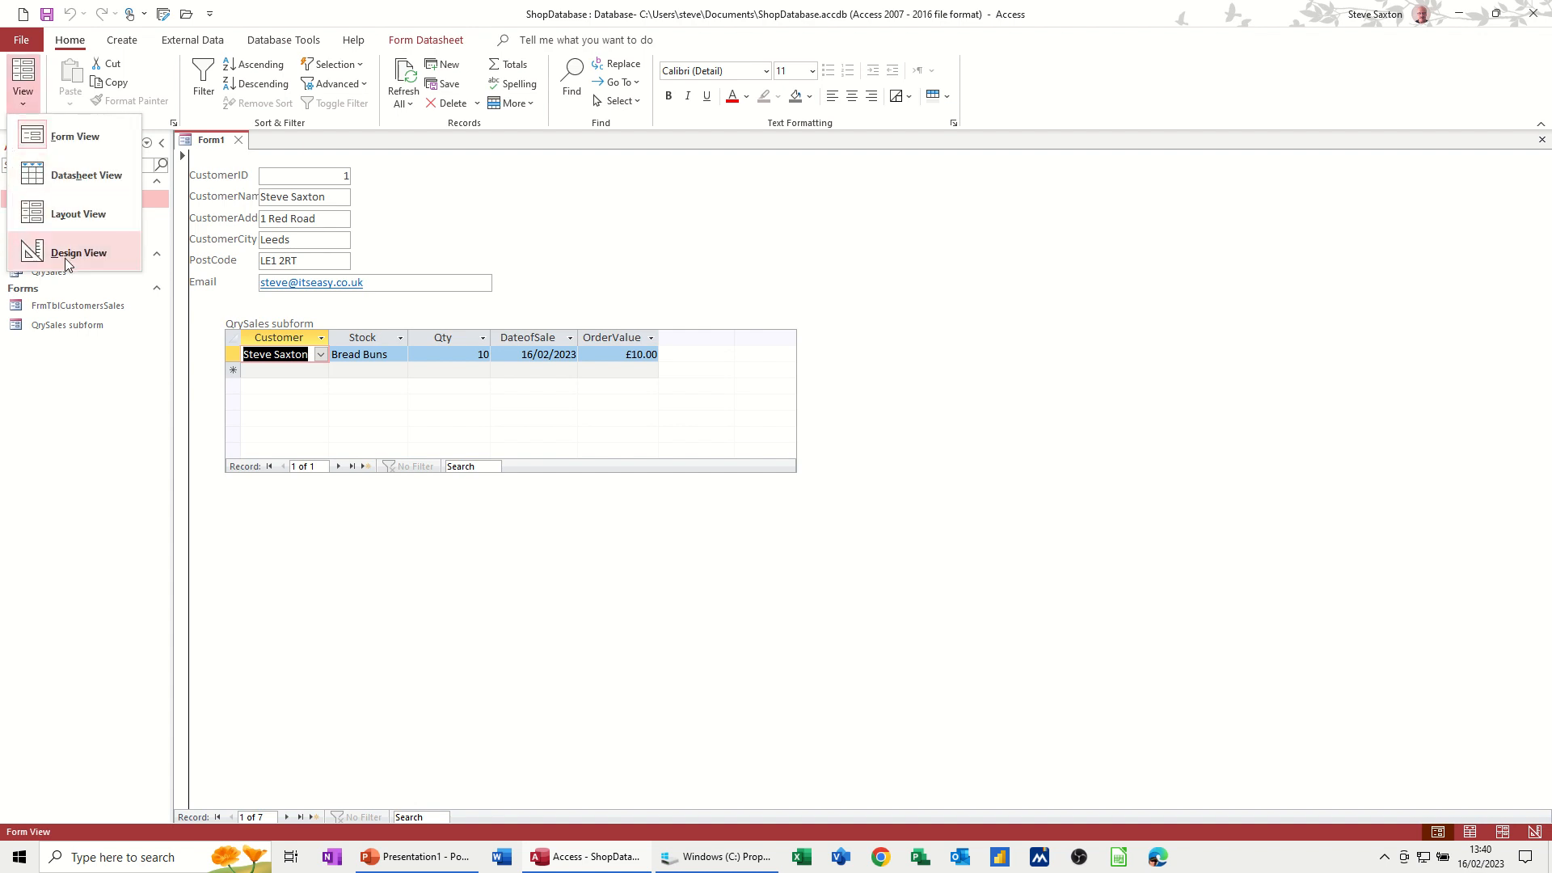
click(65, 259)
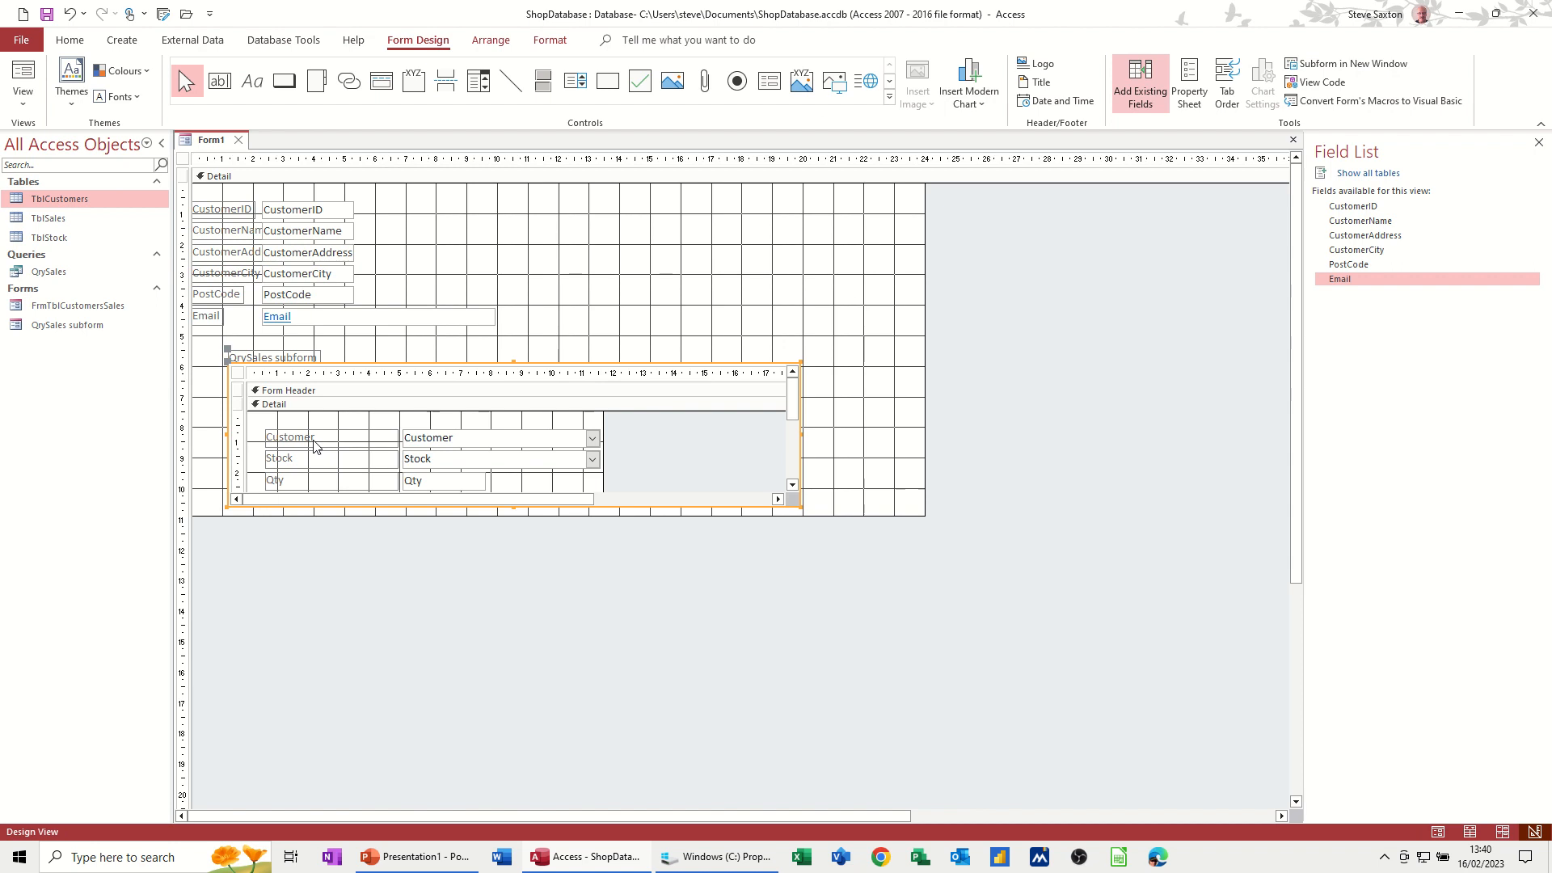
click(391, 439)
click(407, 439)
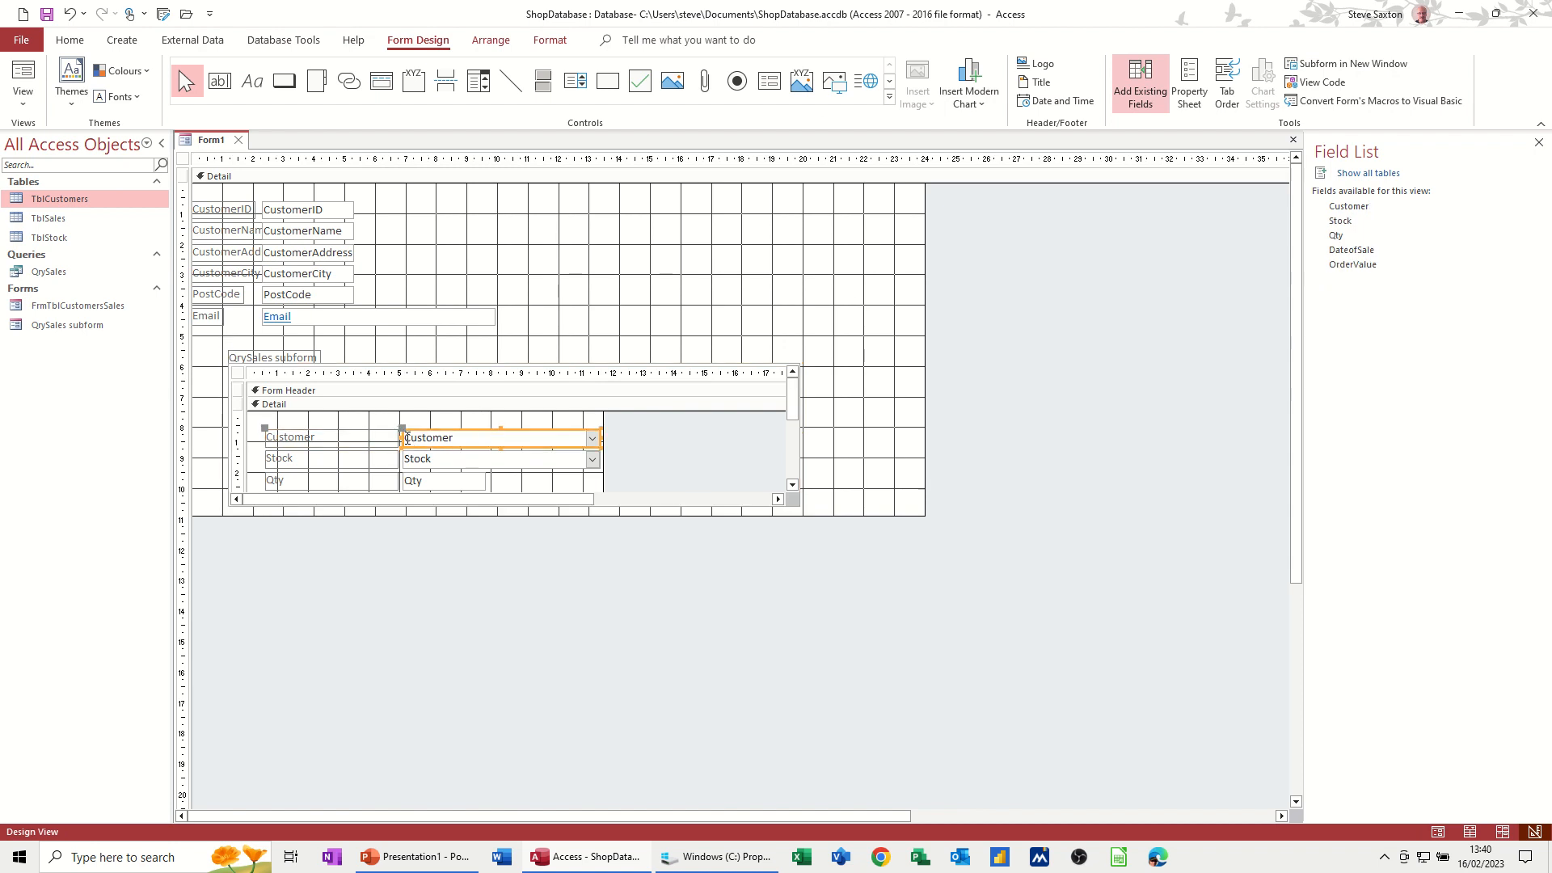
key(Delete)
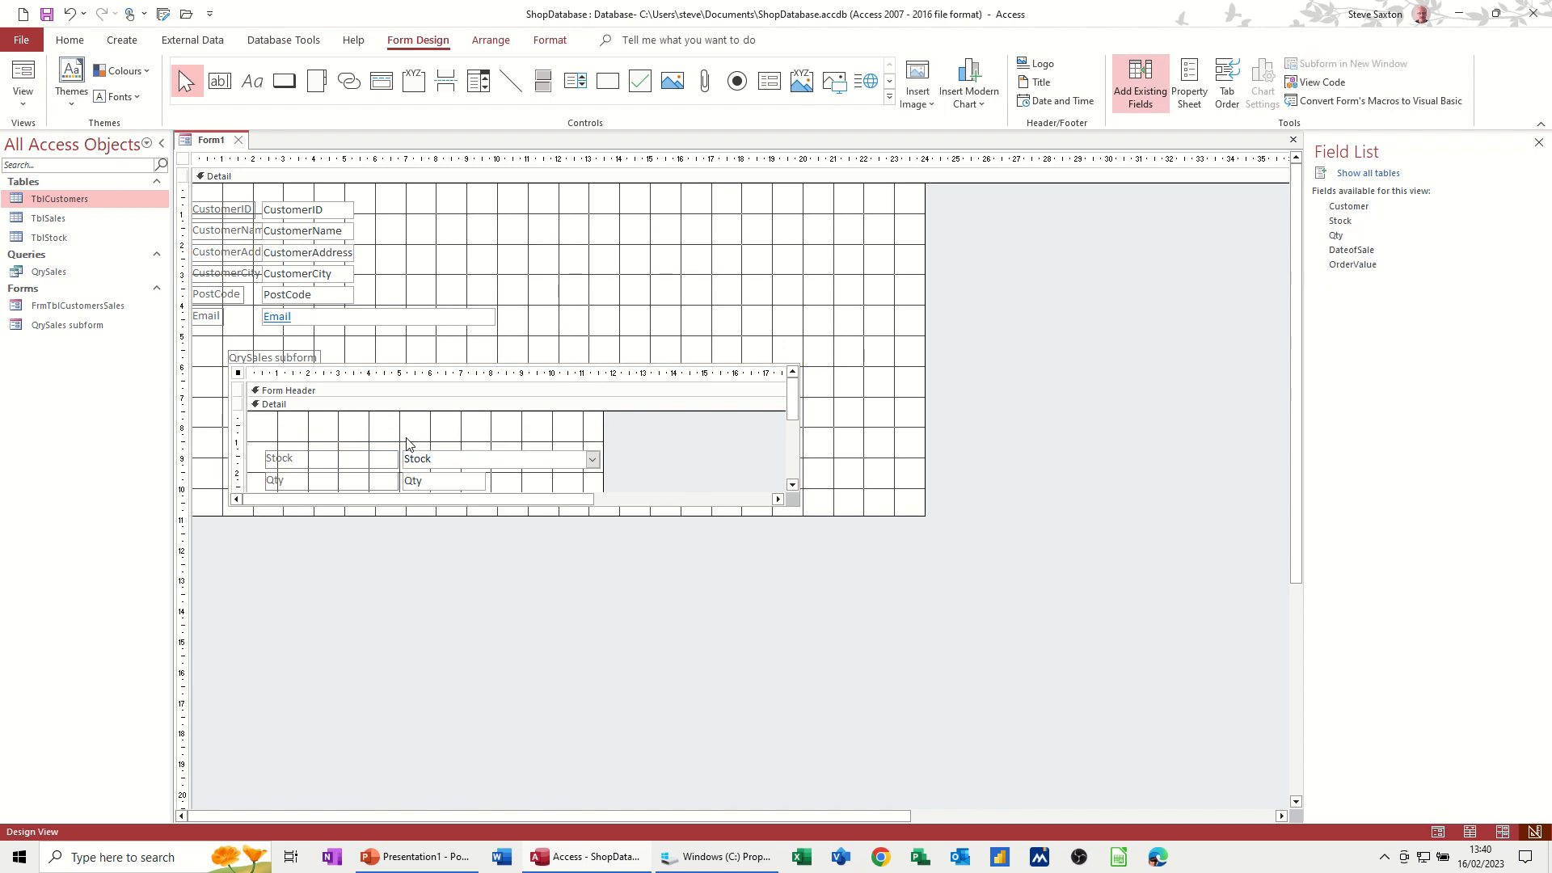
- Preview the form in Form View and browse forward to the fourth customer record, checking the sales listed
click(32, 84)
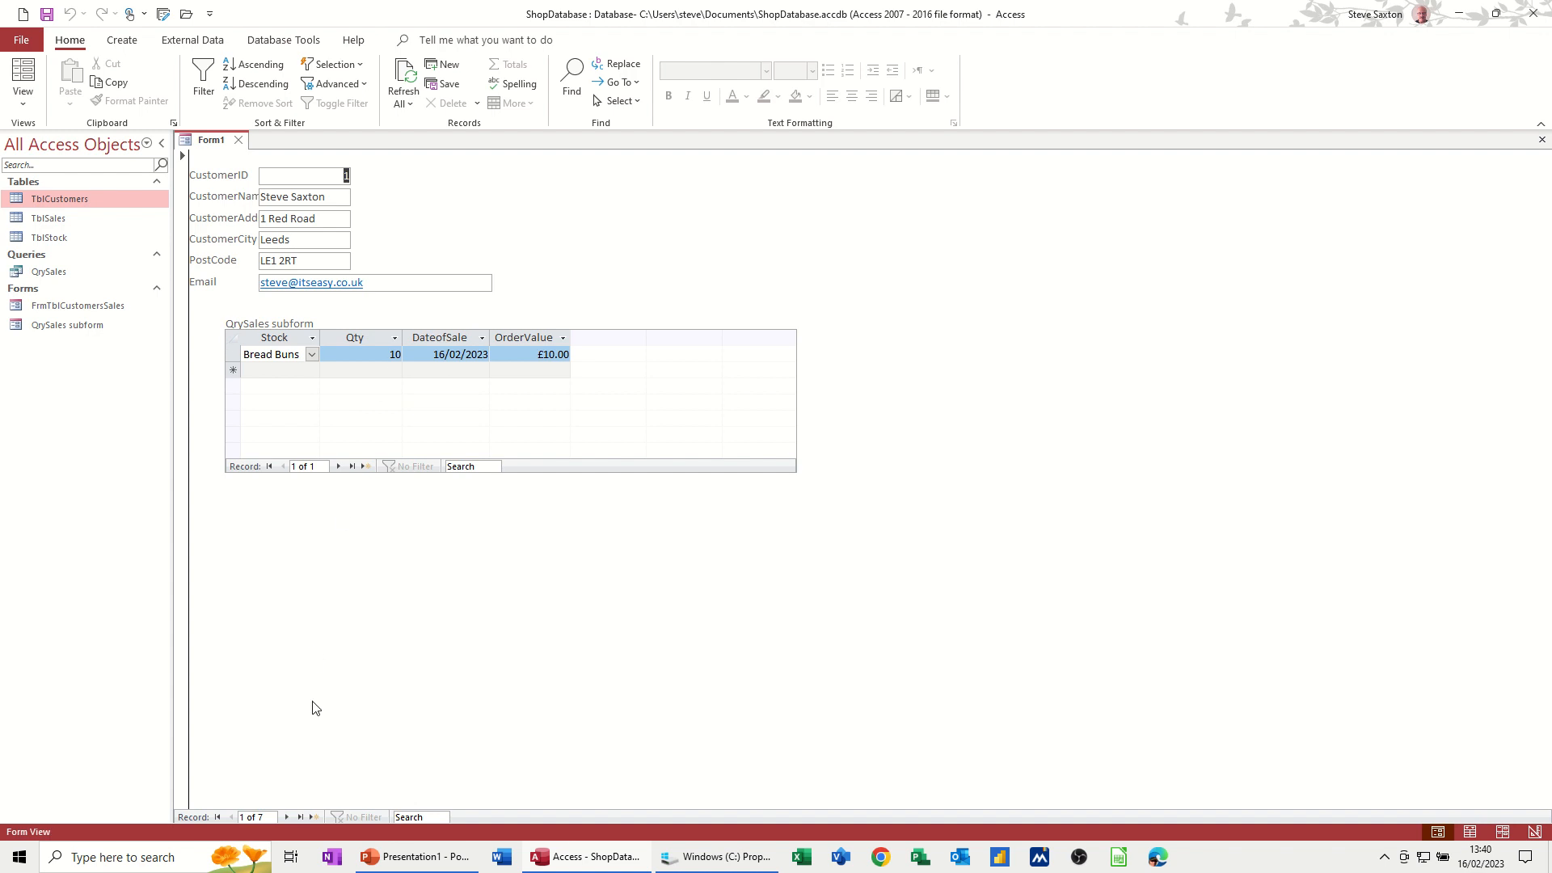
click(286, 818)
click(286, 817)
click(286, 817)
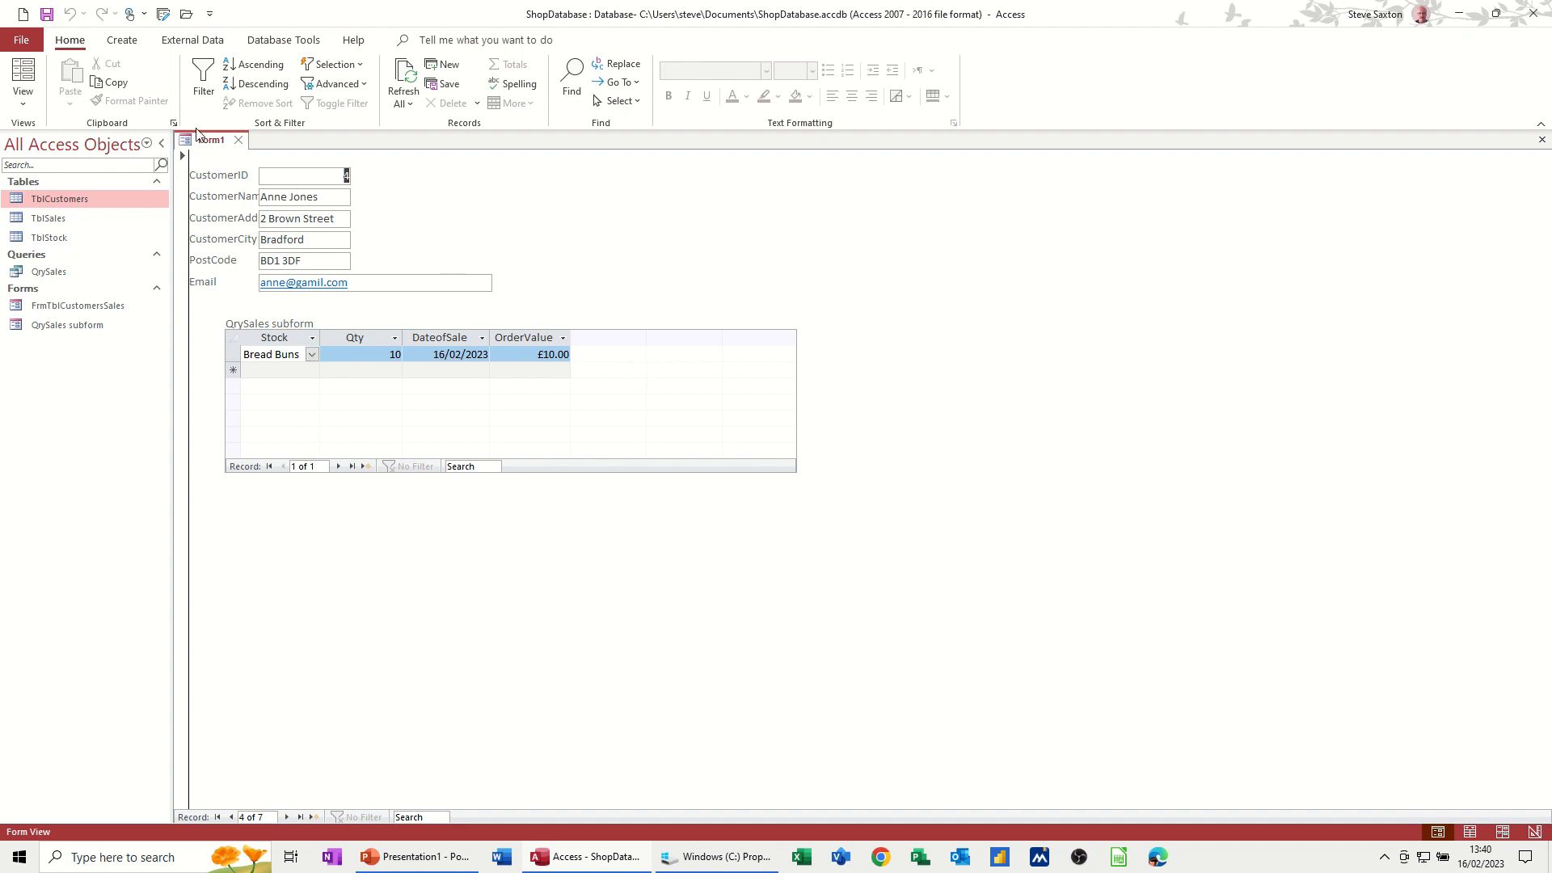
- Save the new form as FrmStockSales
click(46, 14)
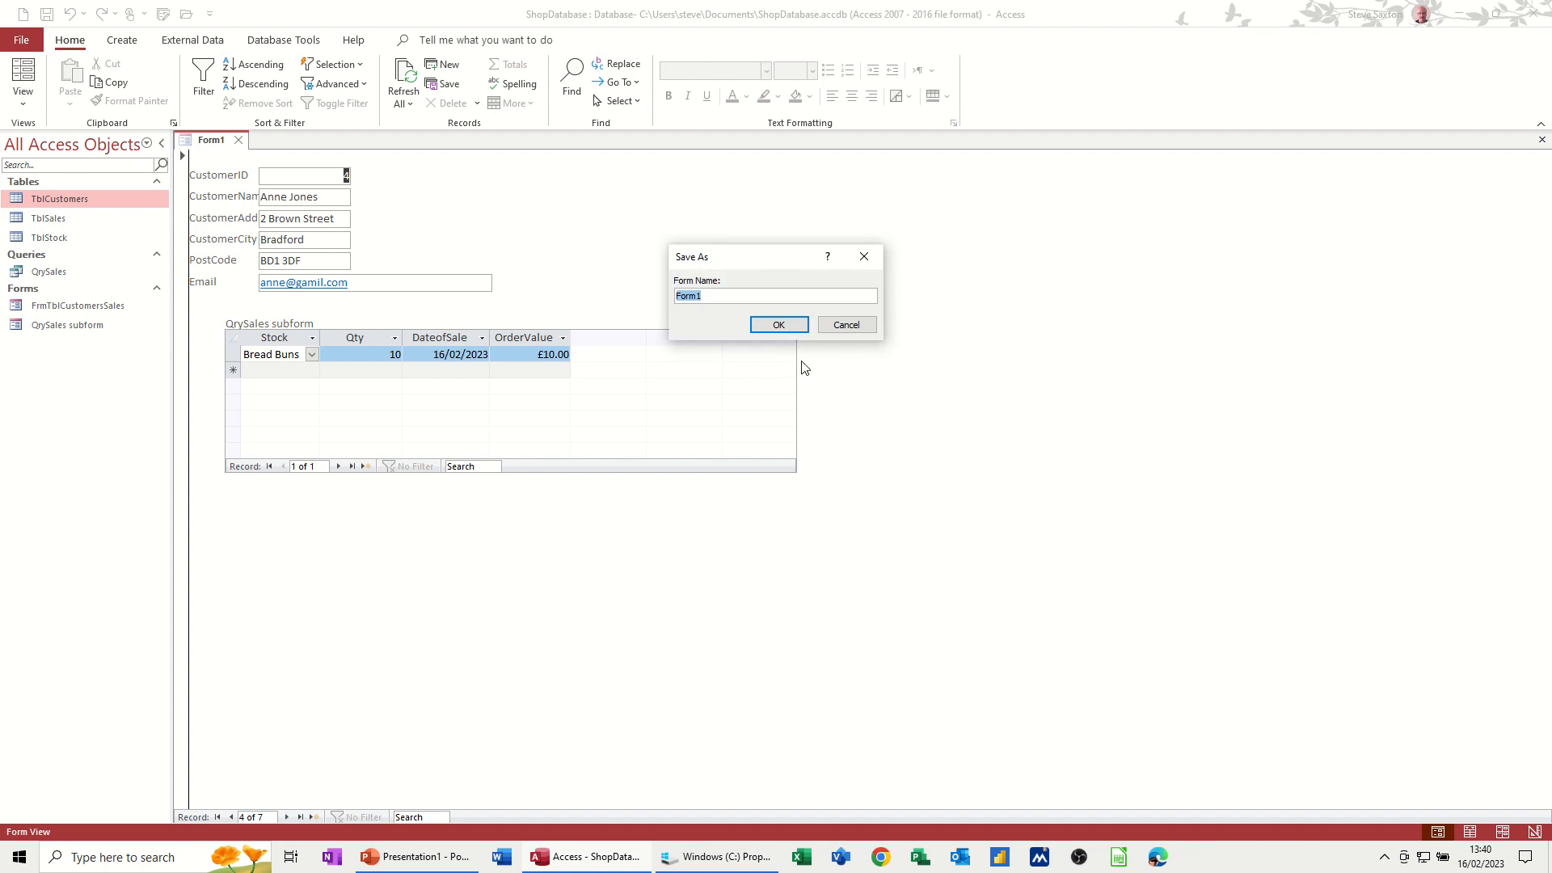
text(Fr)
click(763, 323)
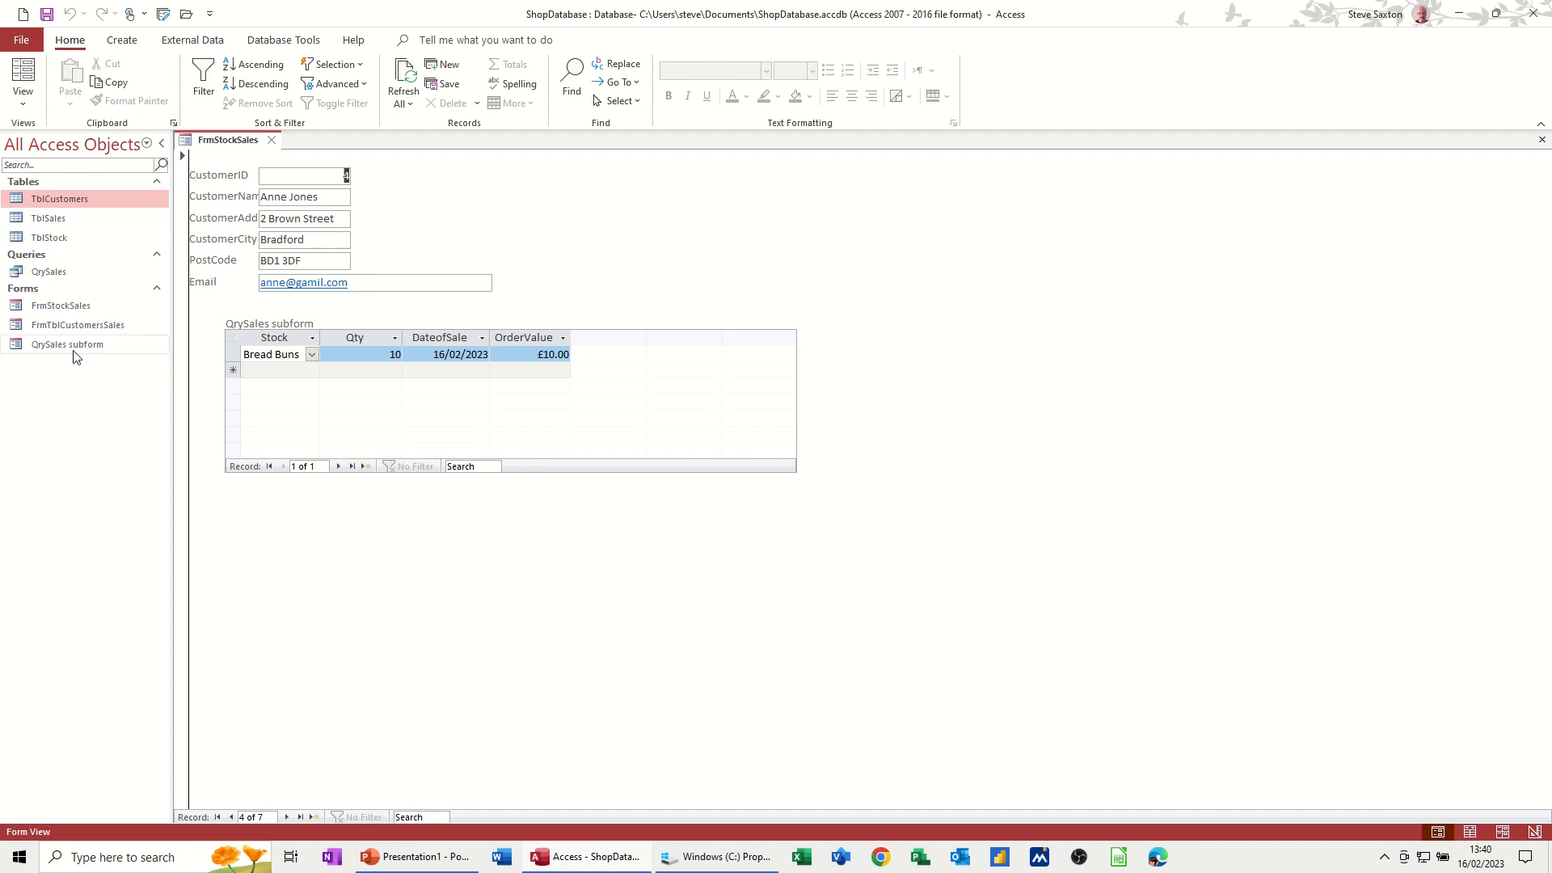
- Open the old FrmTblCustomersSales form to check it, close it, and permanently delete it from the database
double_click(112, 327)
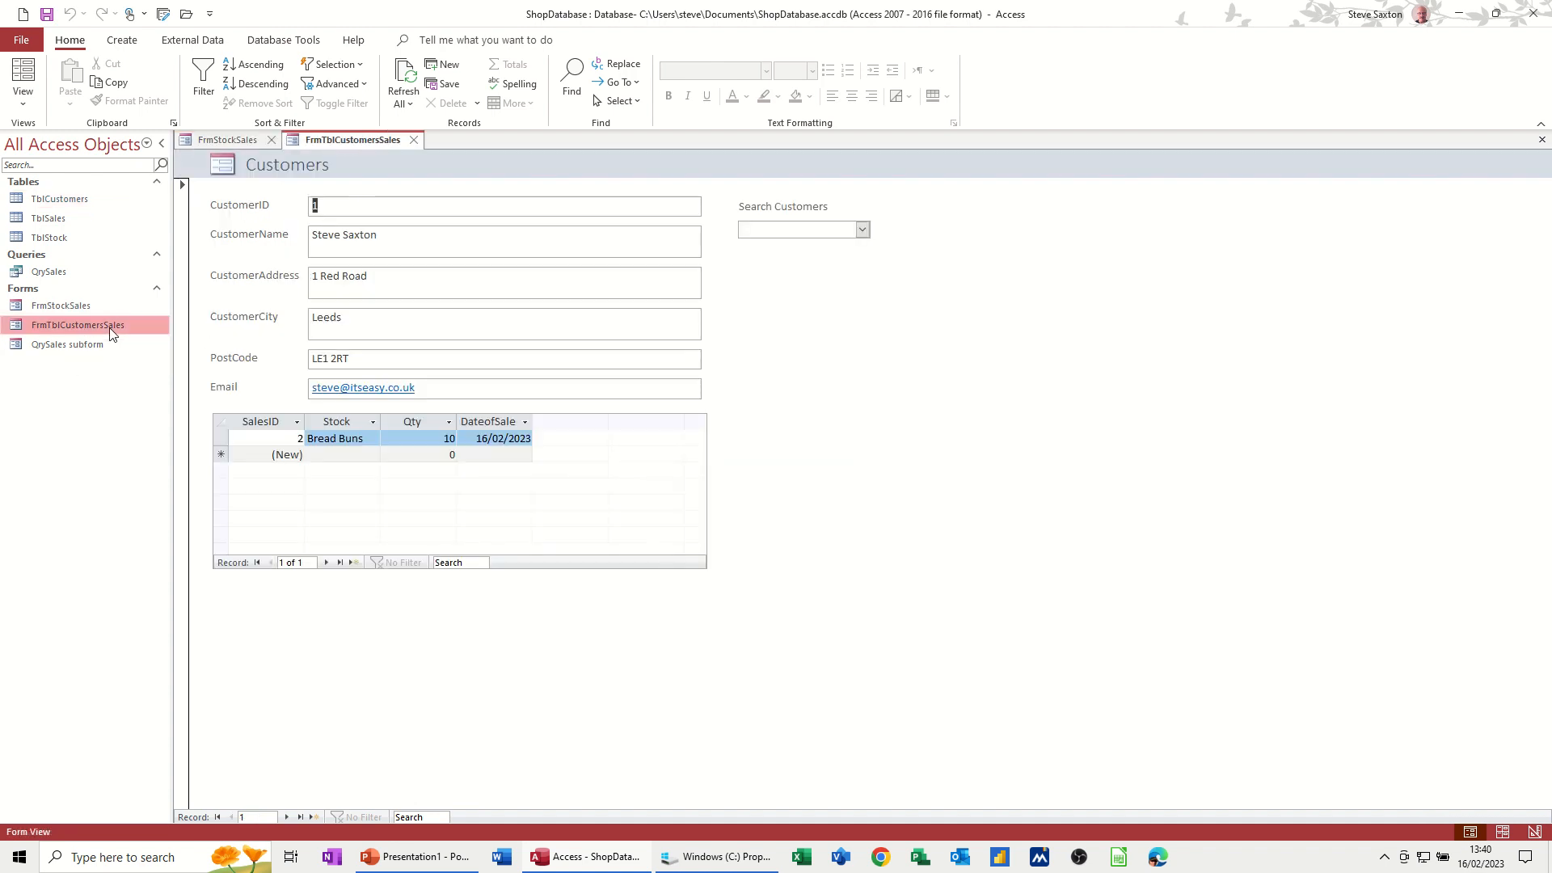
click(413, 140)
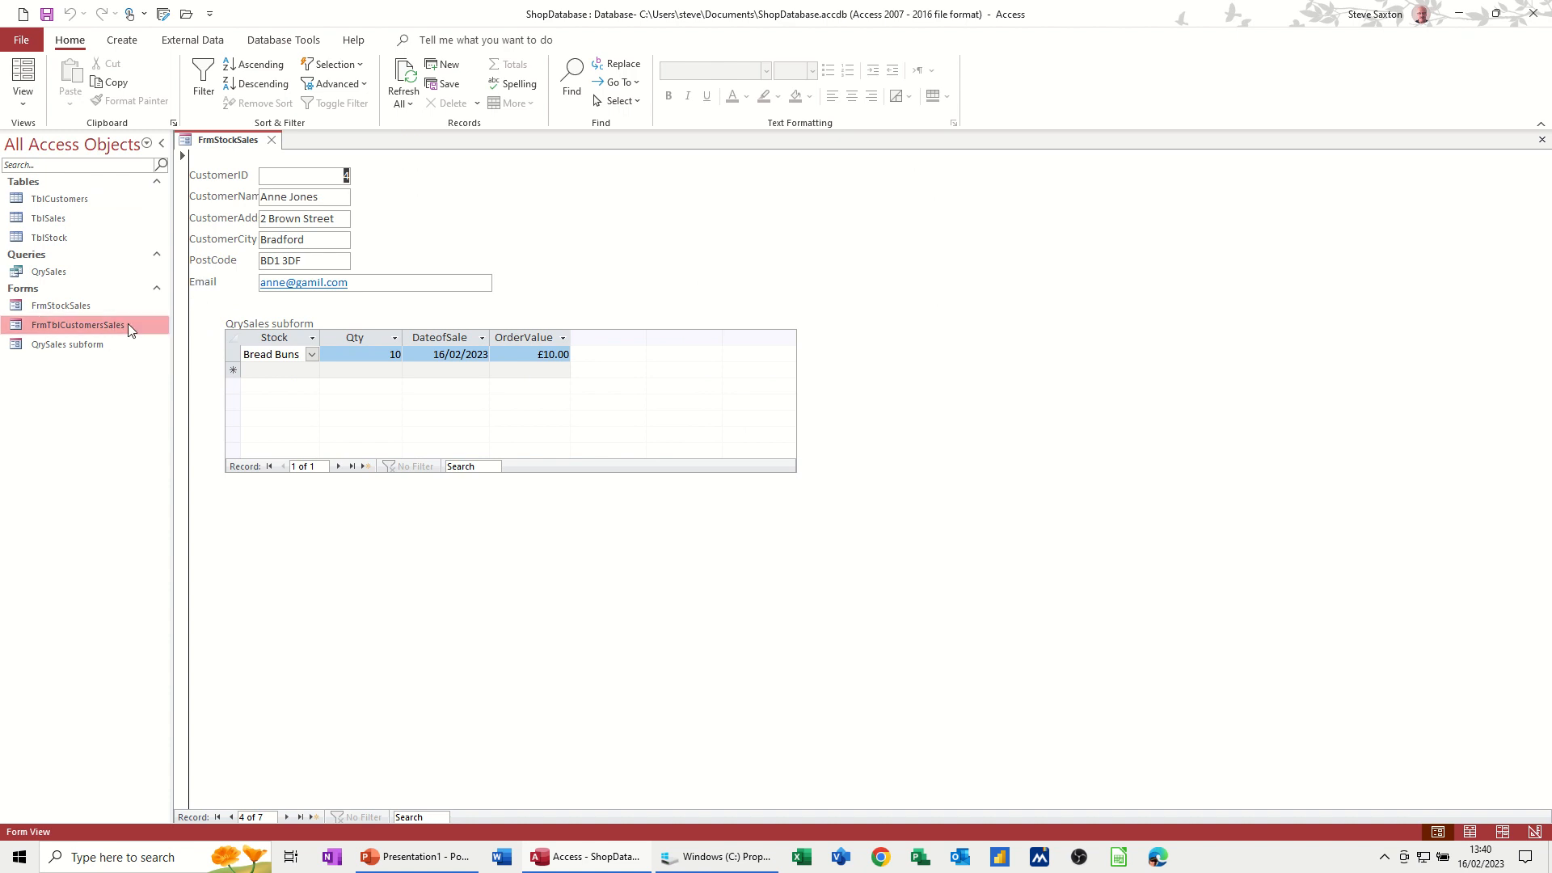
click(121, 325)
key(Delete)
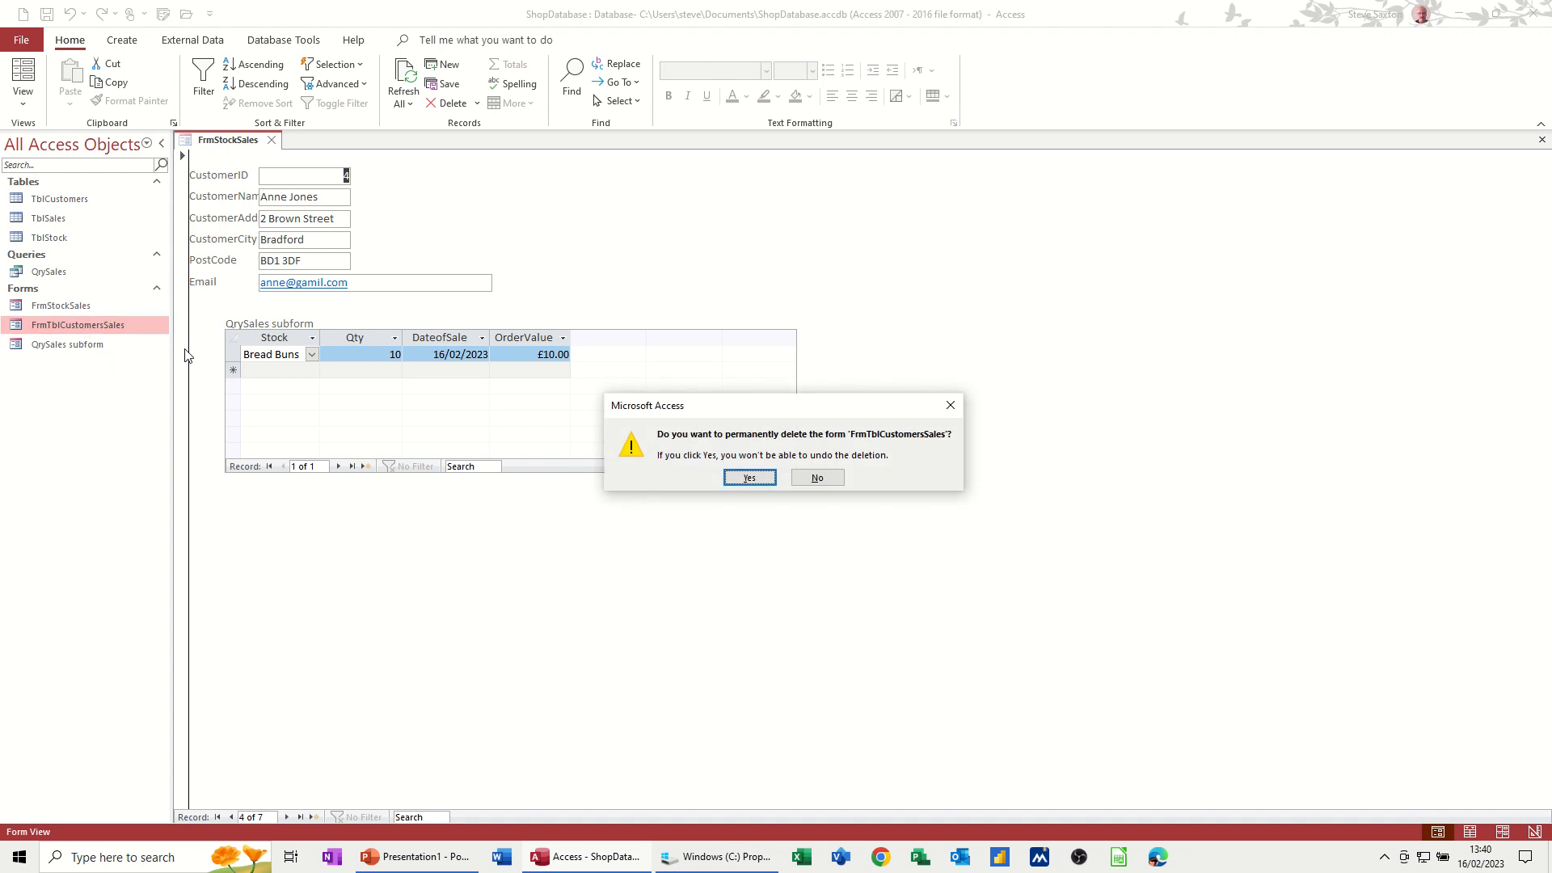
click(749, 478)
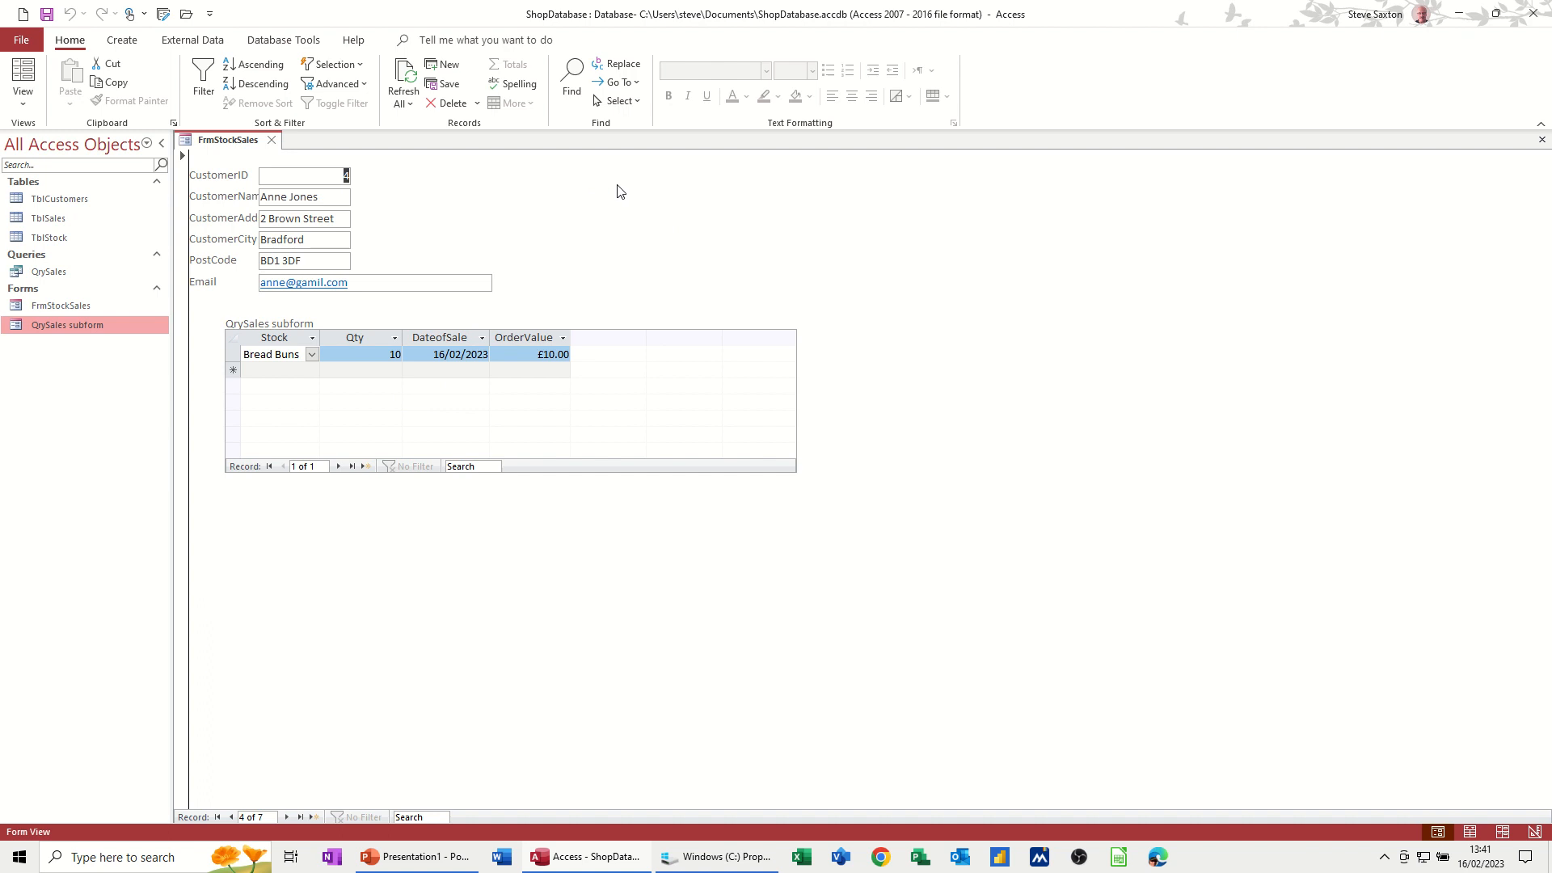
- In Design View, draw a combo box beside the customer fields and set it to find a record on the form
click(22, 108)
click(73, 239)
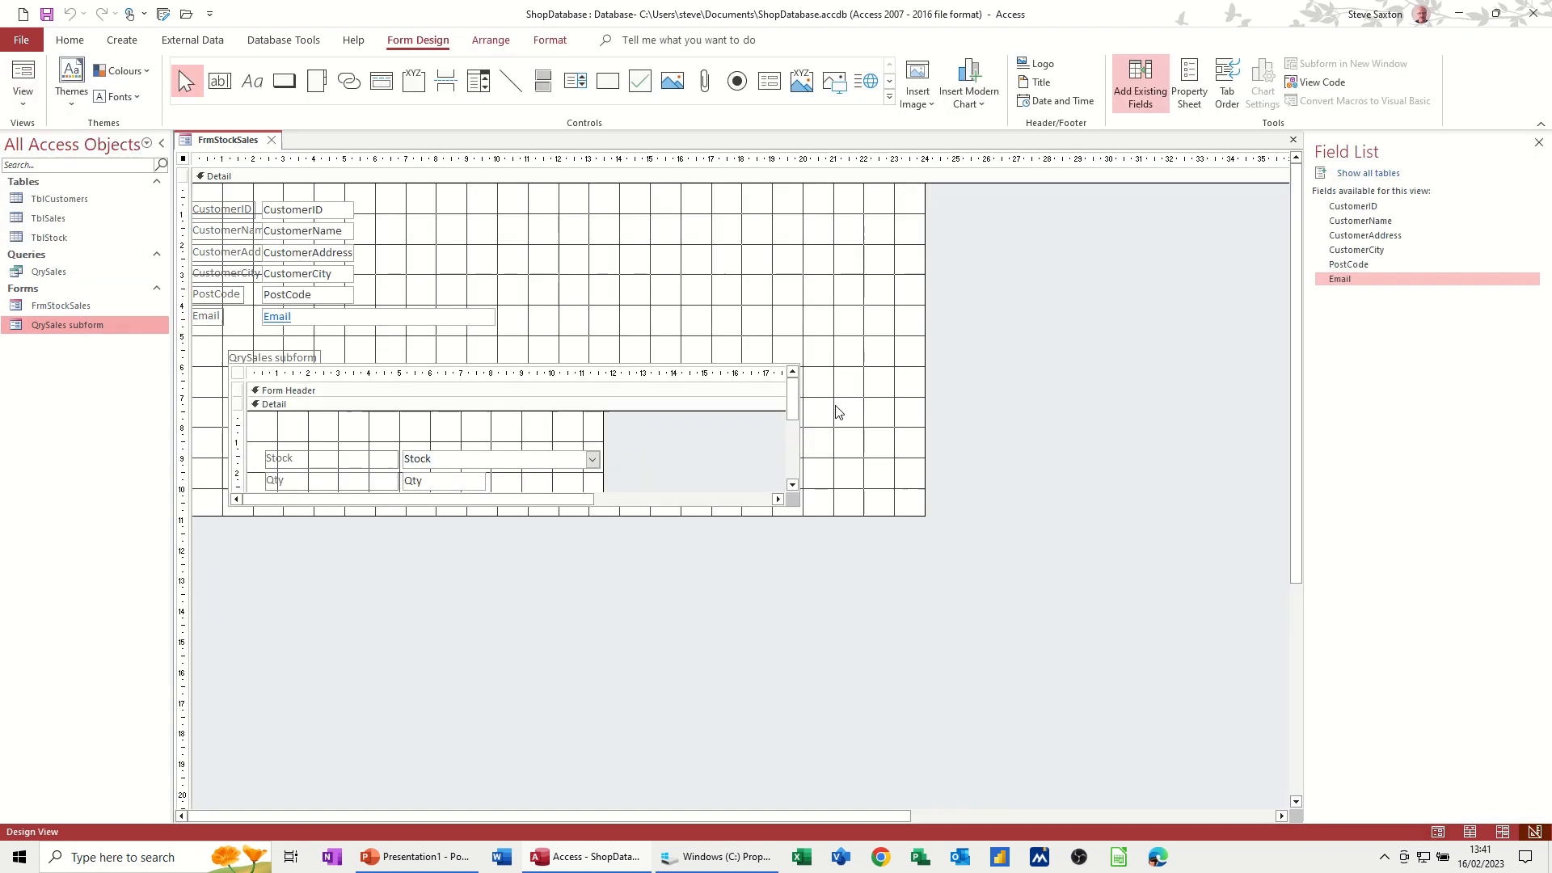
click(478, 80)
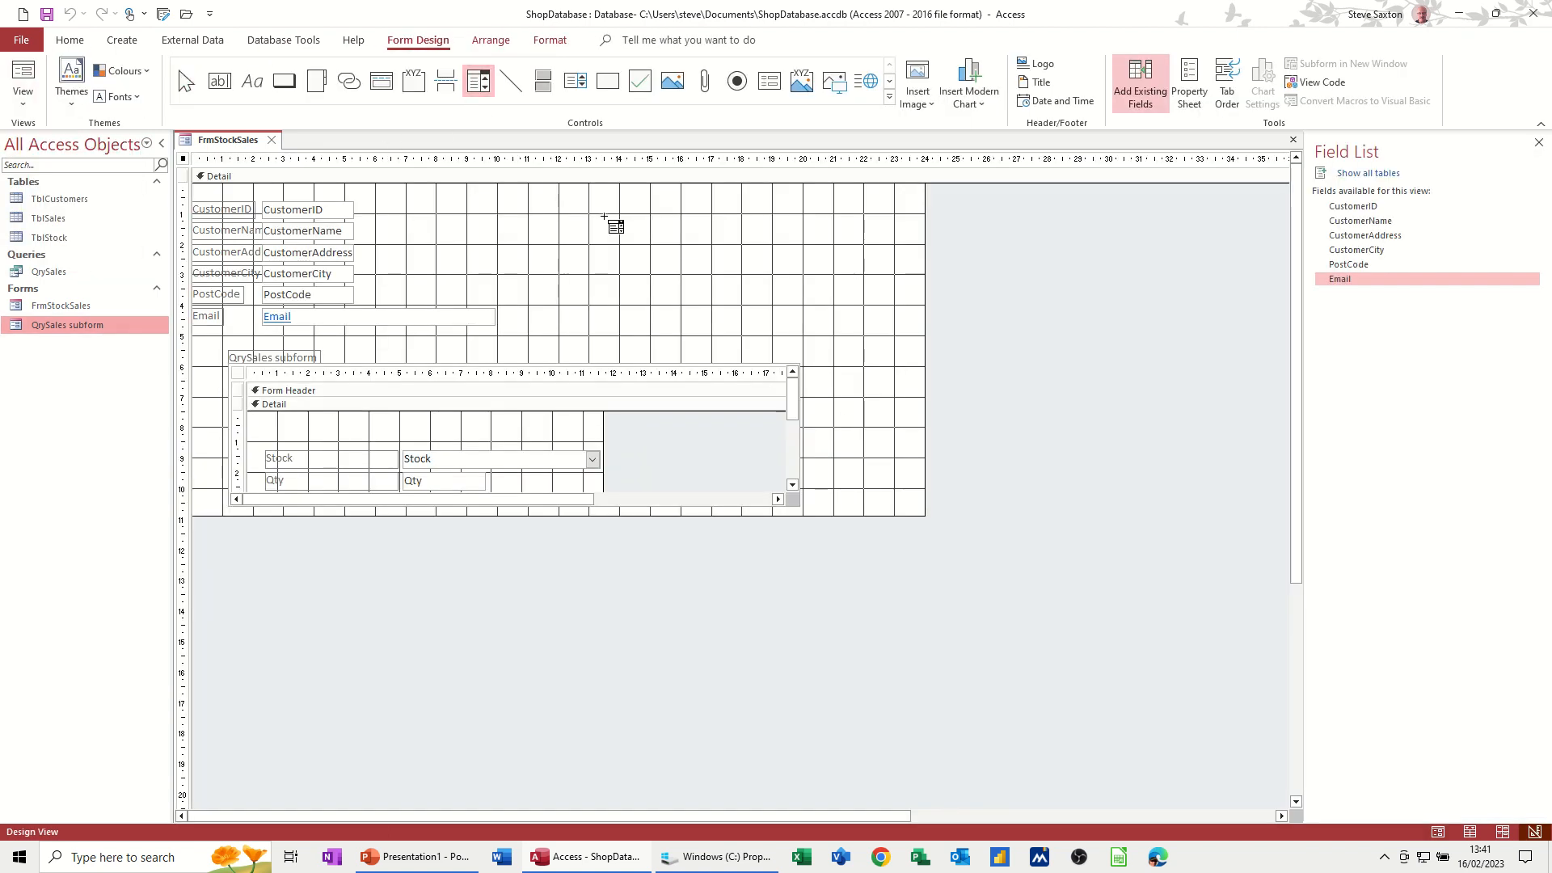
drag(615, 230, 757, 261)
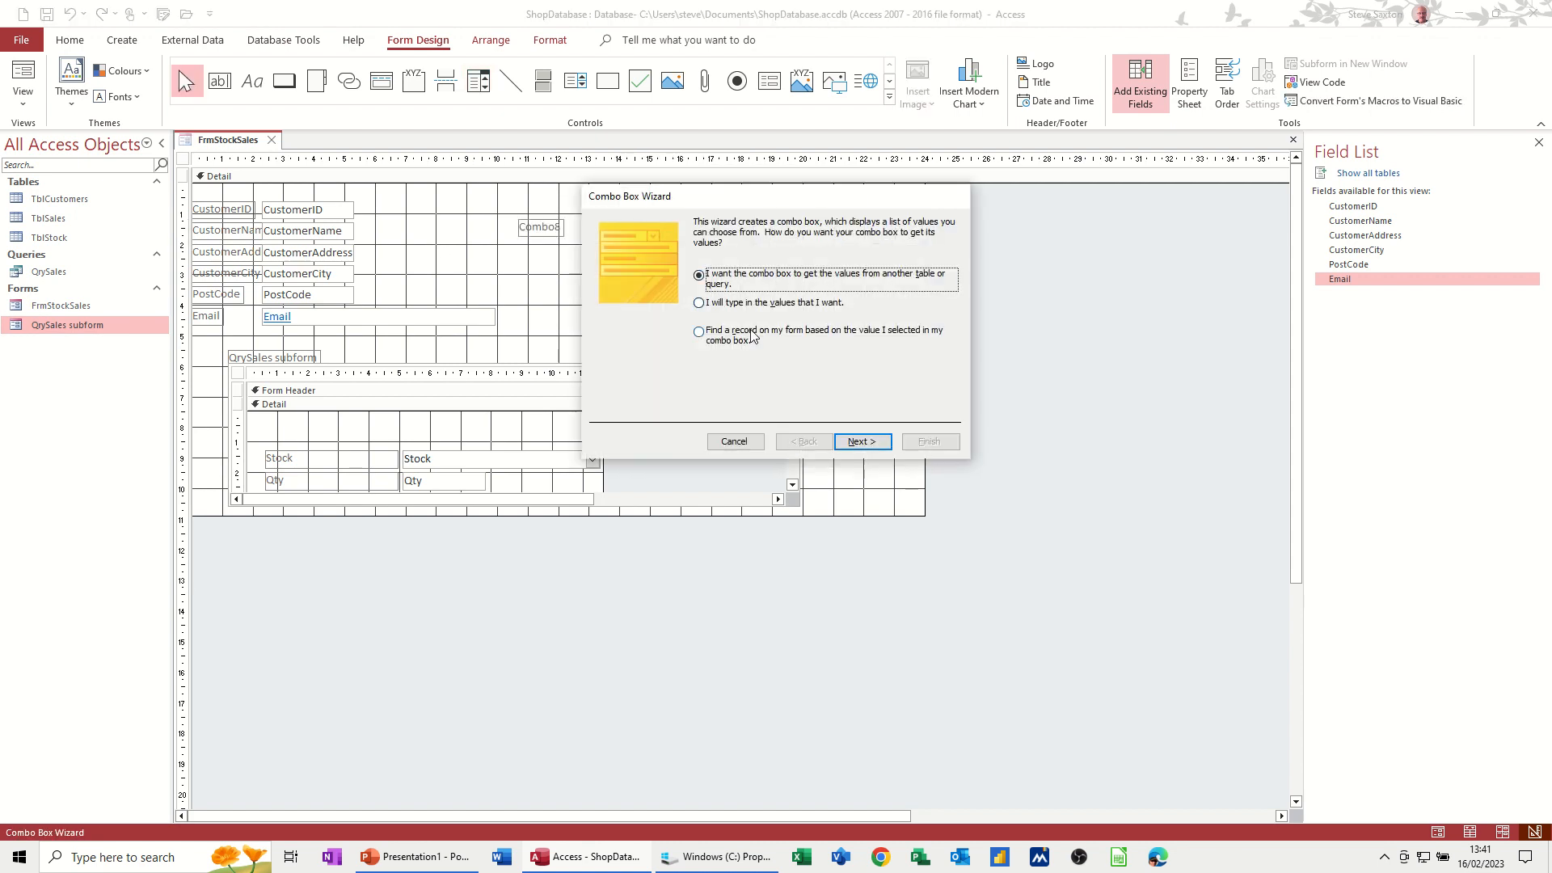
click(698, 333)
click(886, 442)
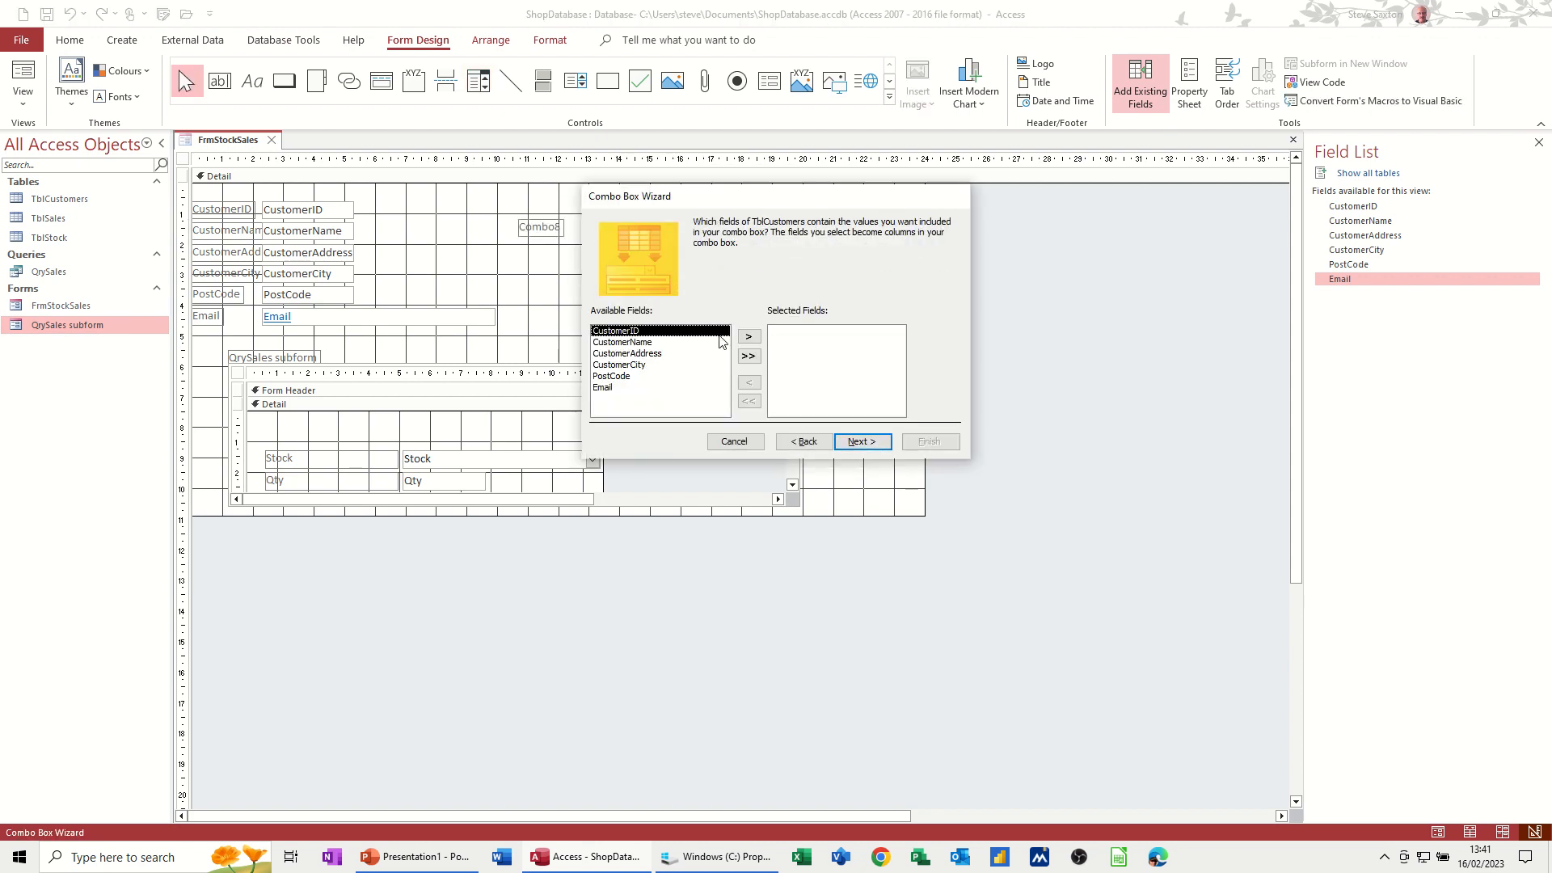
- Include CustomerID and CustomerName in the combo box, keeping the key column hidden
click(757, 340)
click(756, 340)
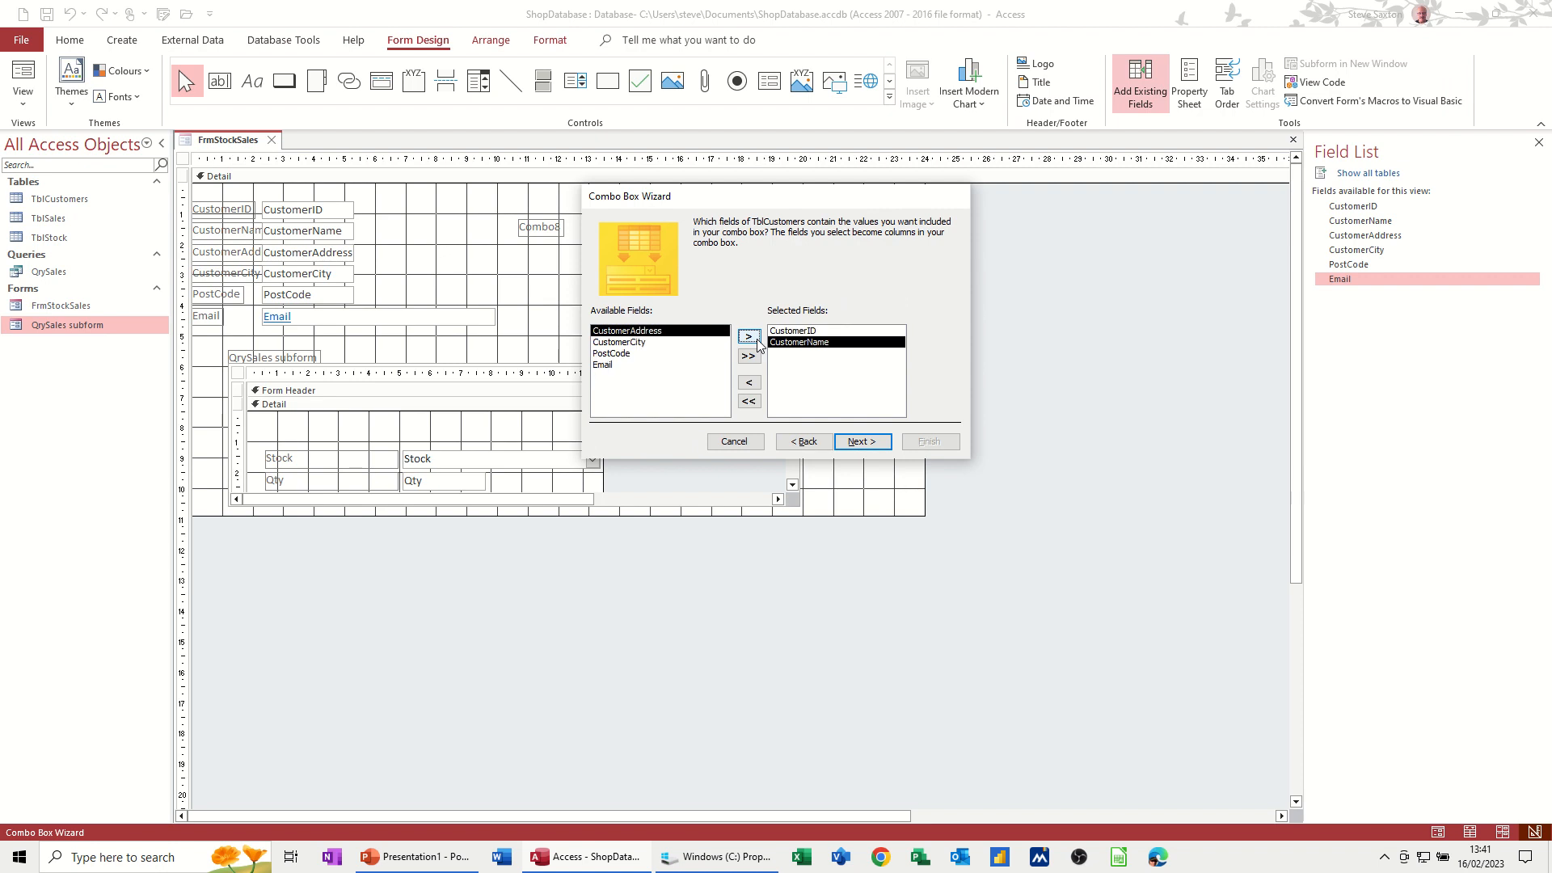
click(854, 437)
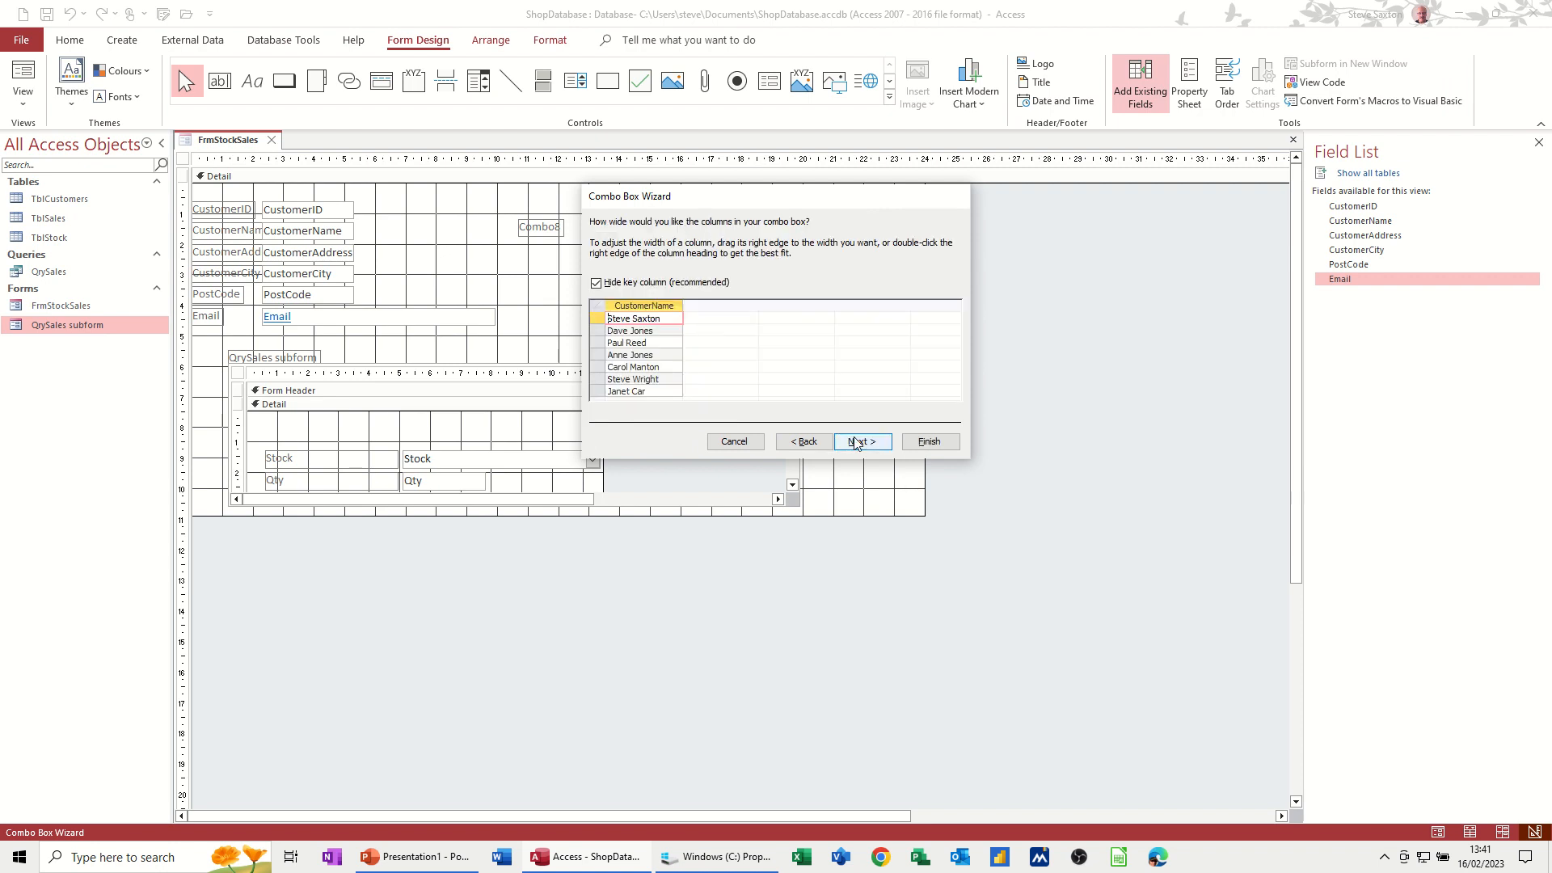
click(855, 443)
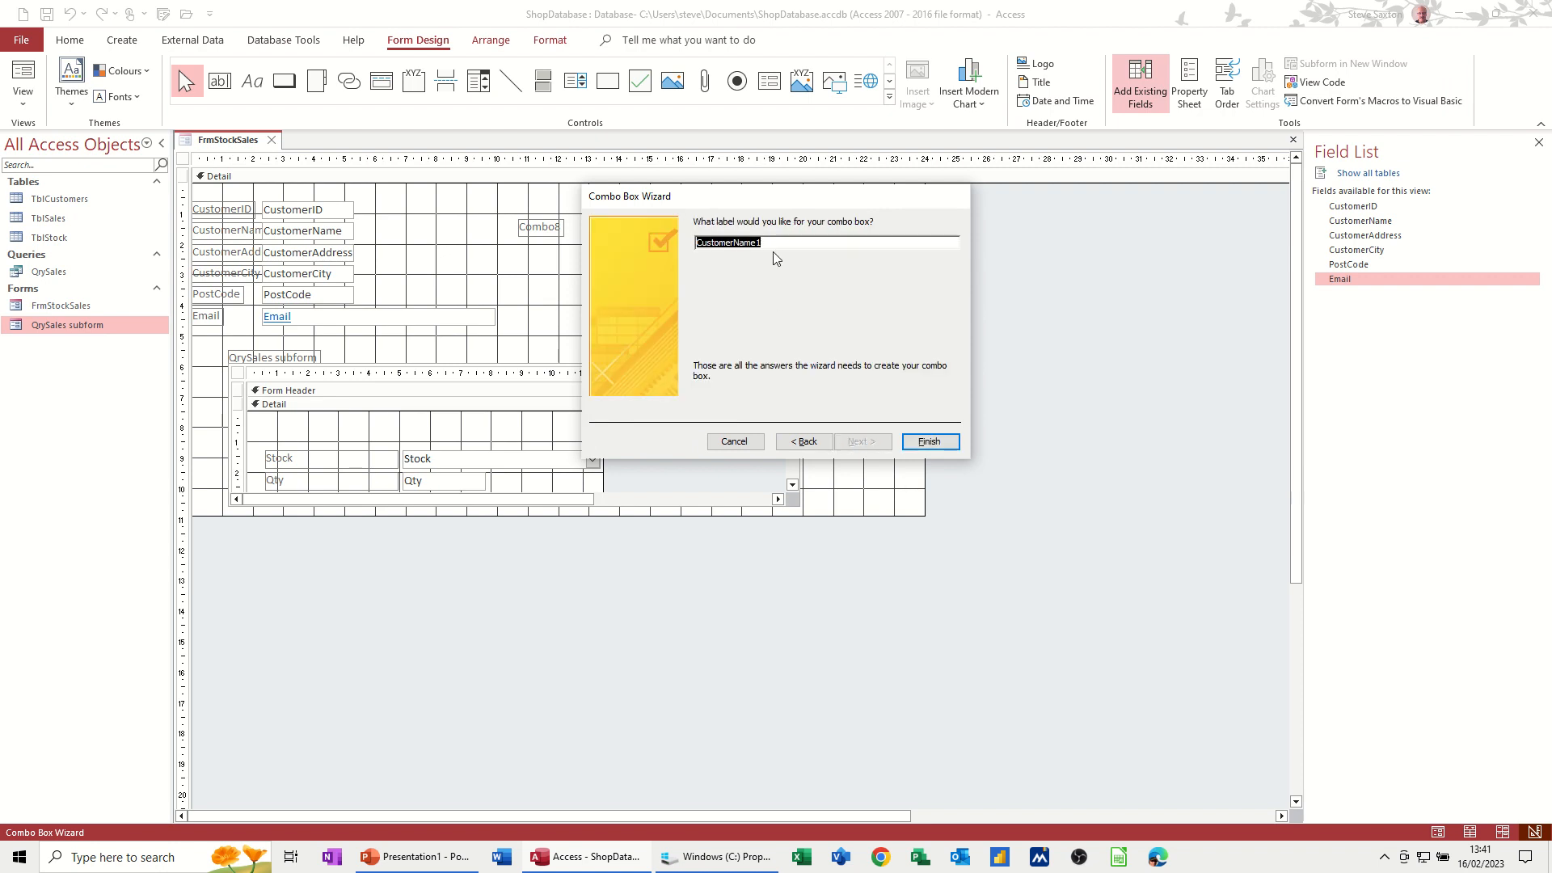
- Label the combo box "Search for Customer", finish the wizard, and move the label directly above the box
text(Search for)
click(926, 441)
drag(518, 219, 611, 202)
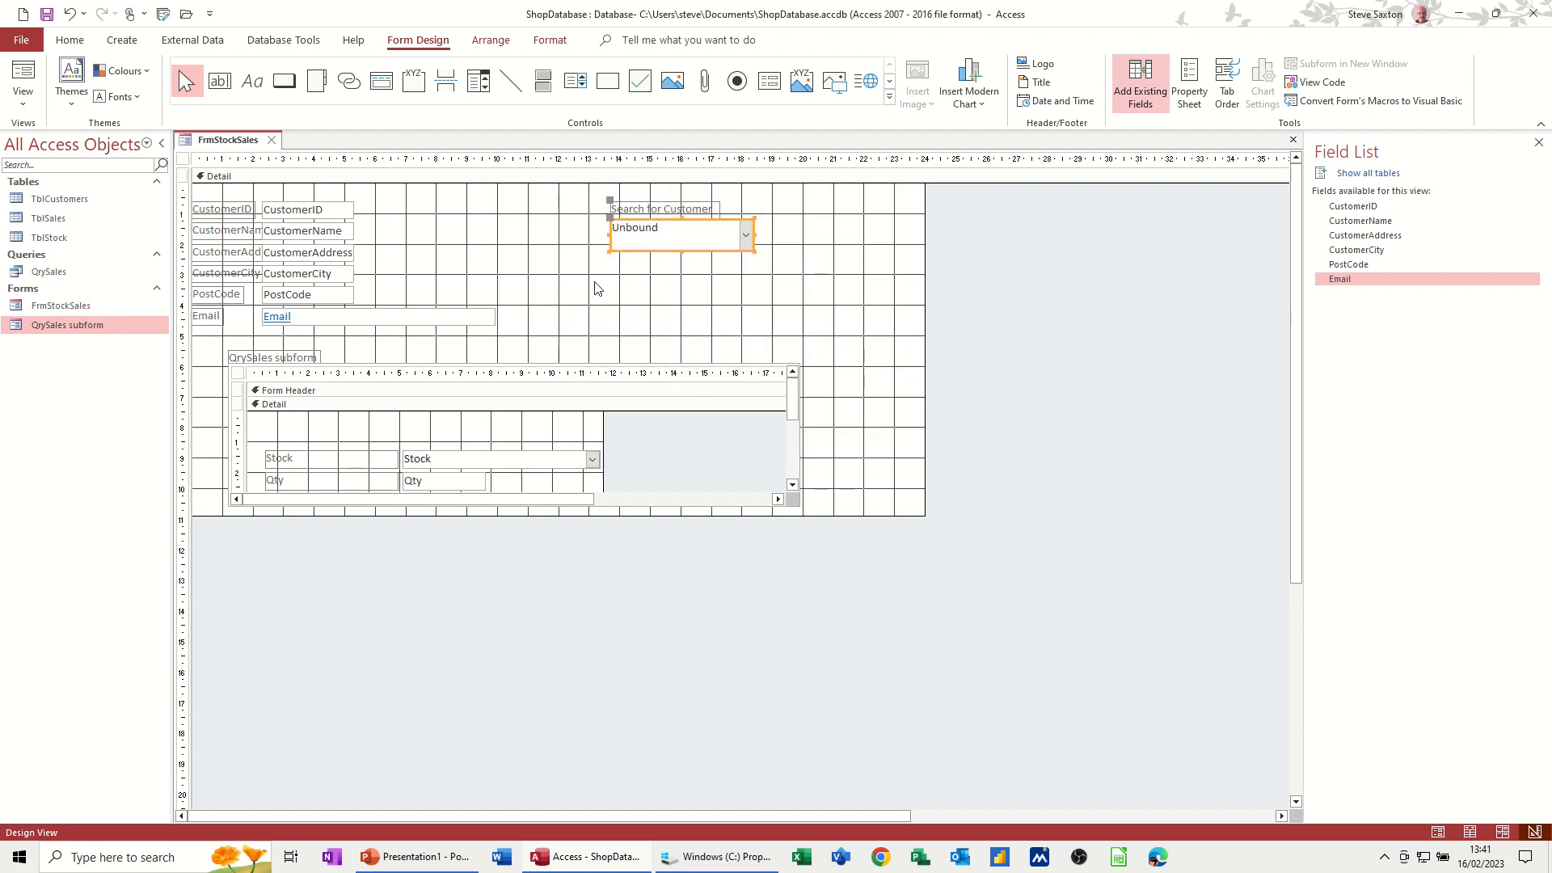
- Test the customer search in Form View by looking up the fourth customer and the second customer
click(22, 76)
click(738, 203)
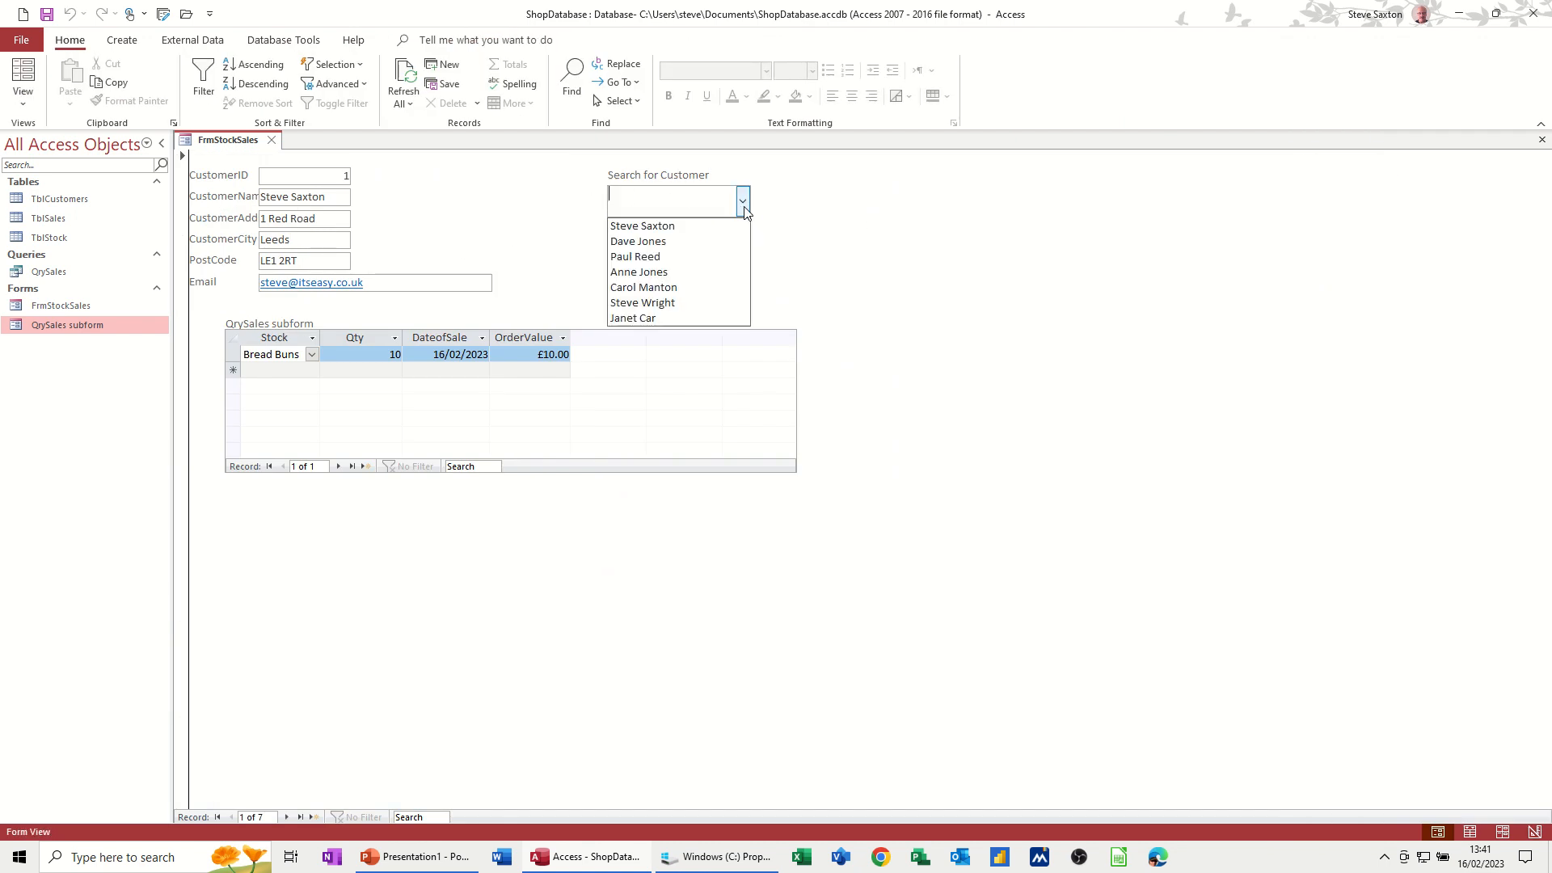
click(679, 273)
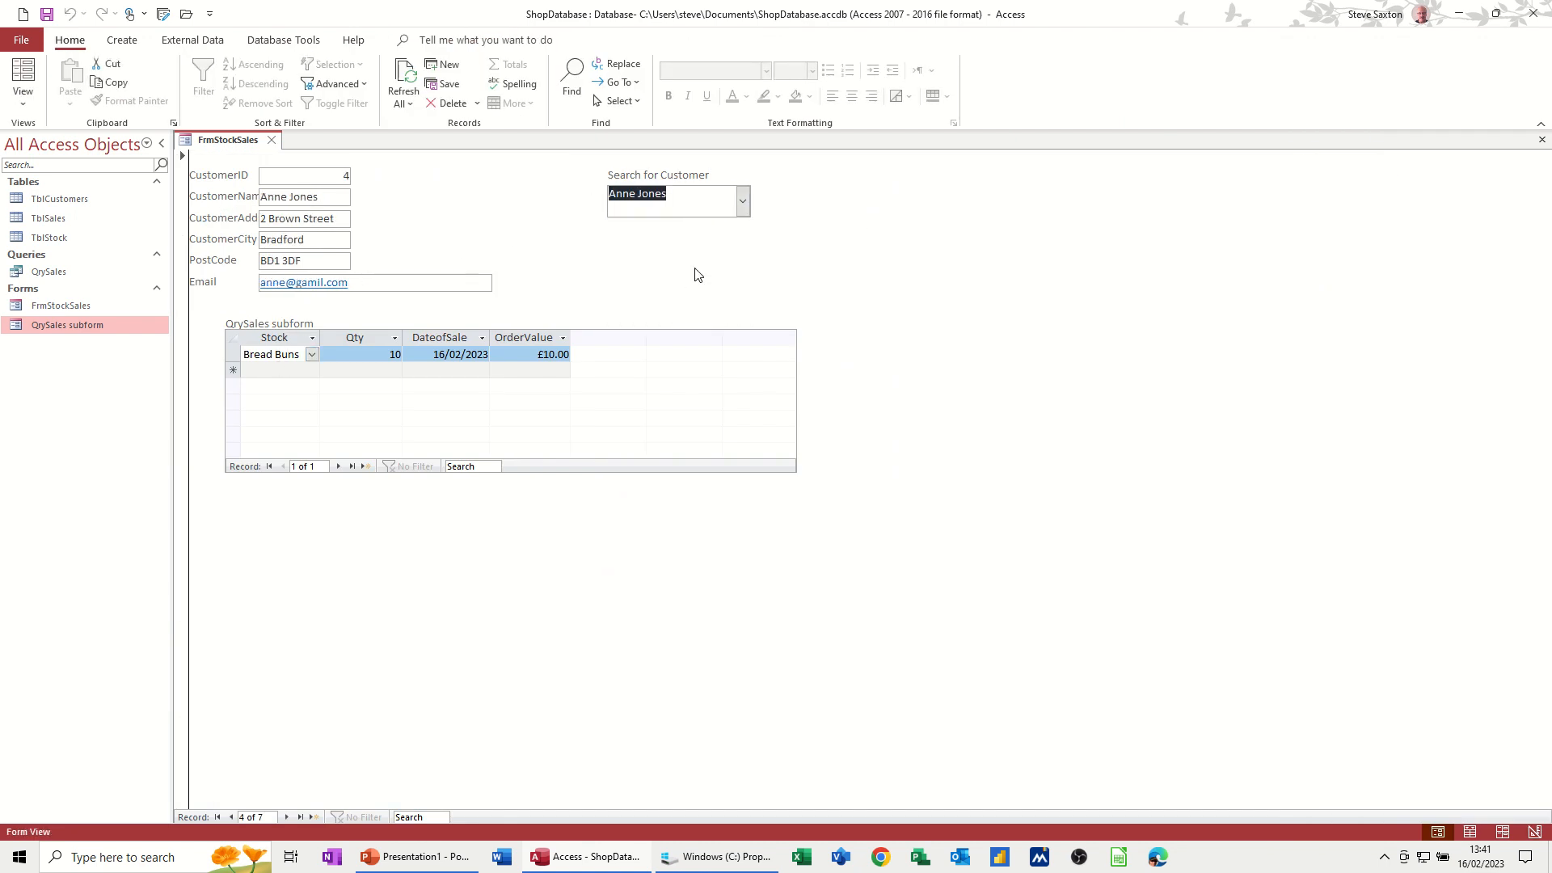
click(742, 203)
click(632, 247)
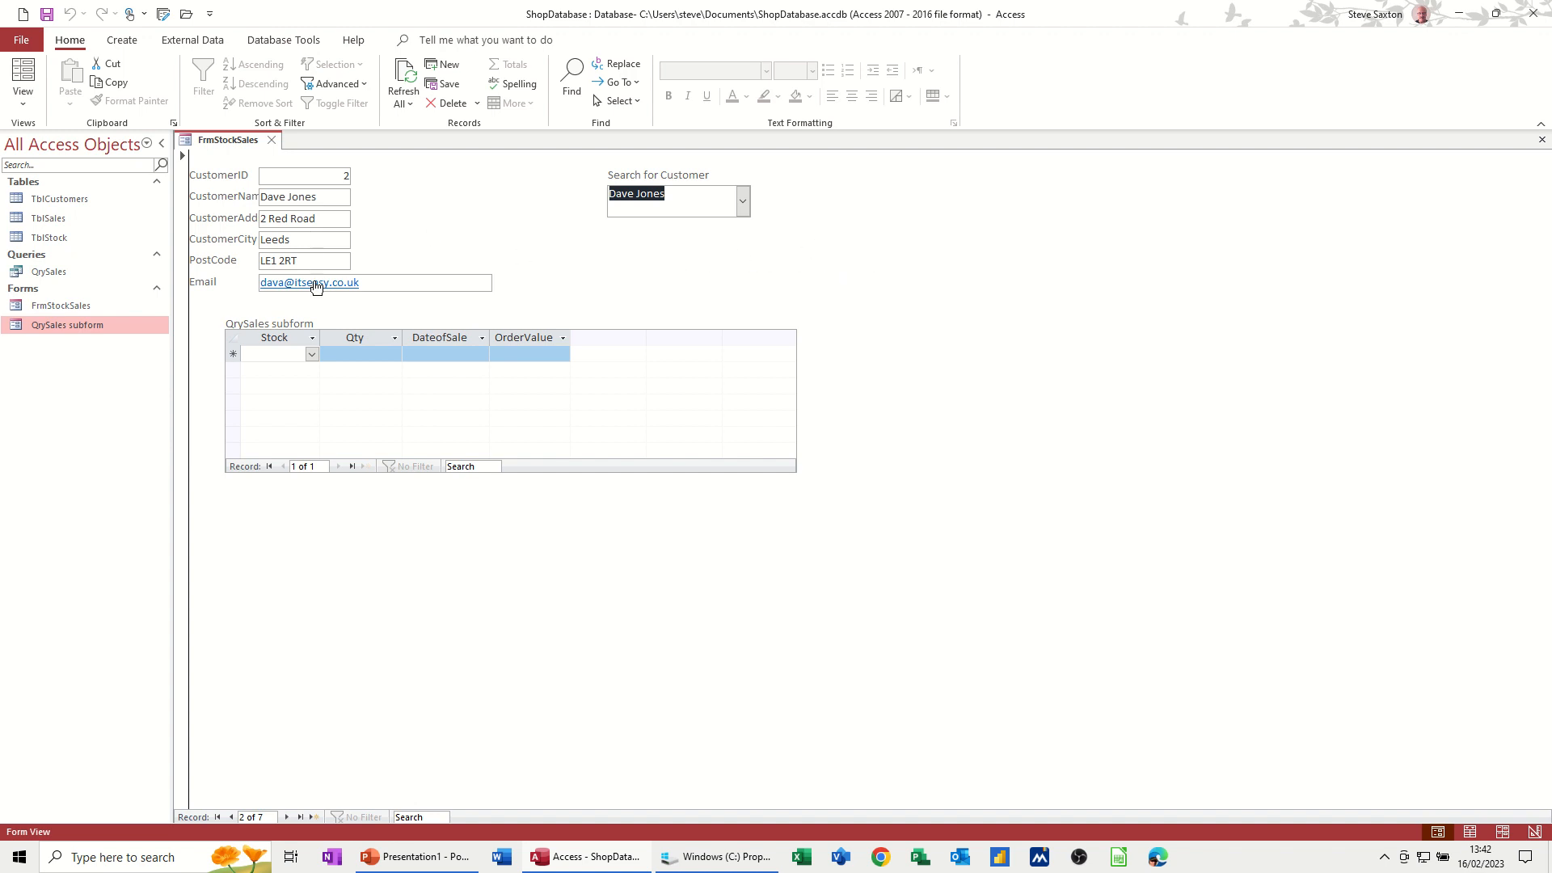
- Review the records in TblSales, QrySales and TblStock, and close all three to return to FrmStockSales
double_click(71, 221)
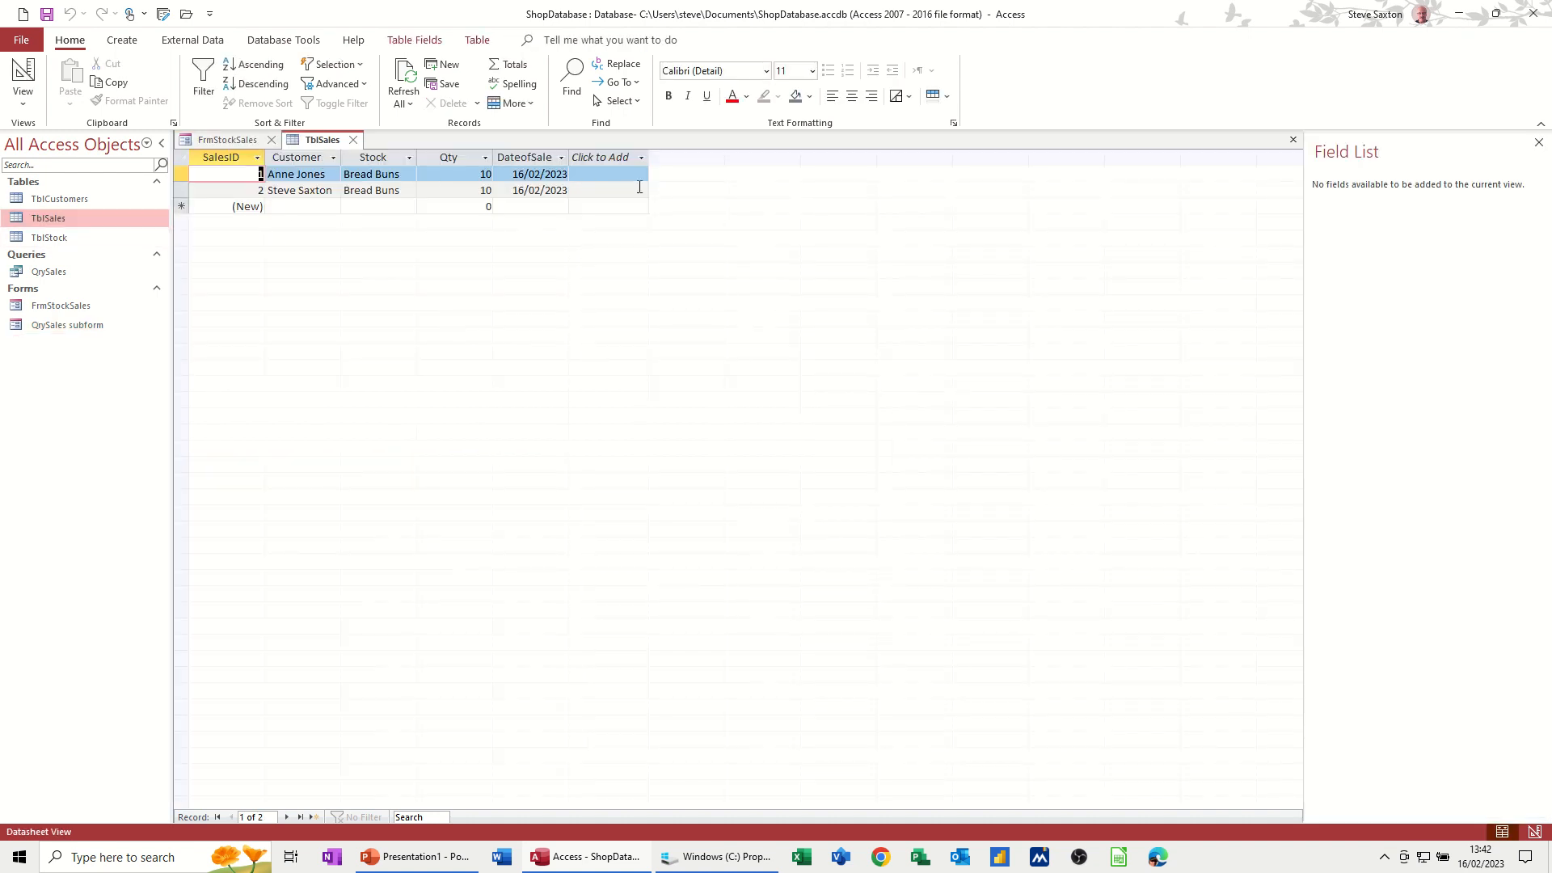
double_click(50, 273)
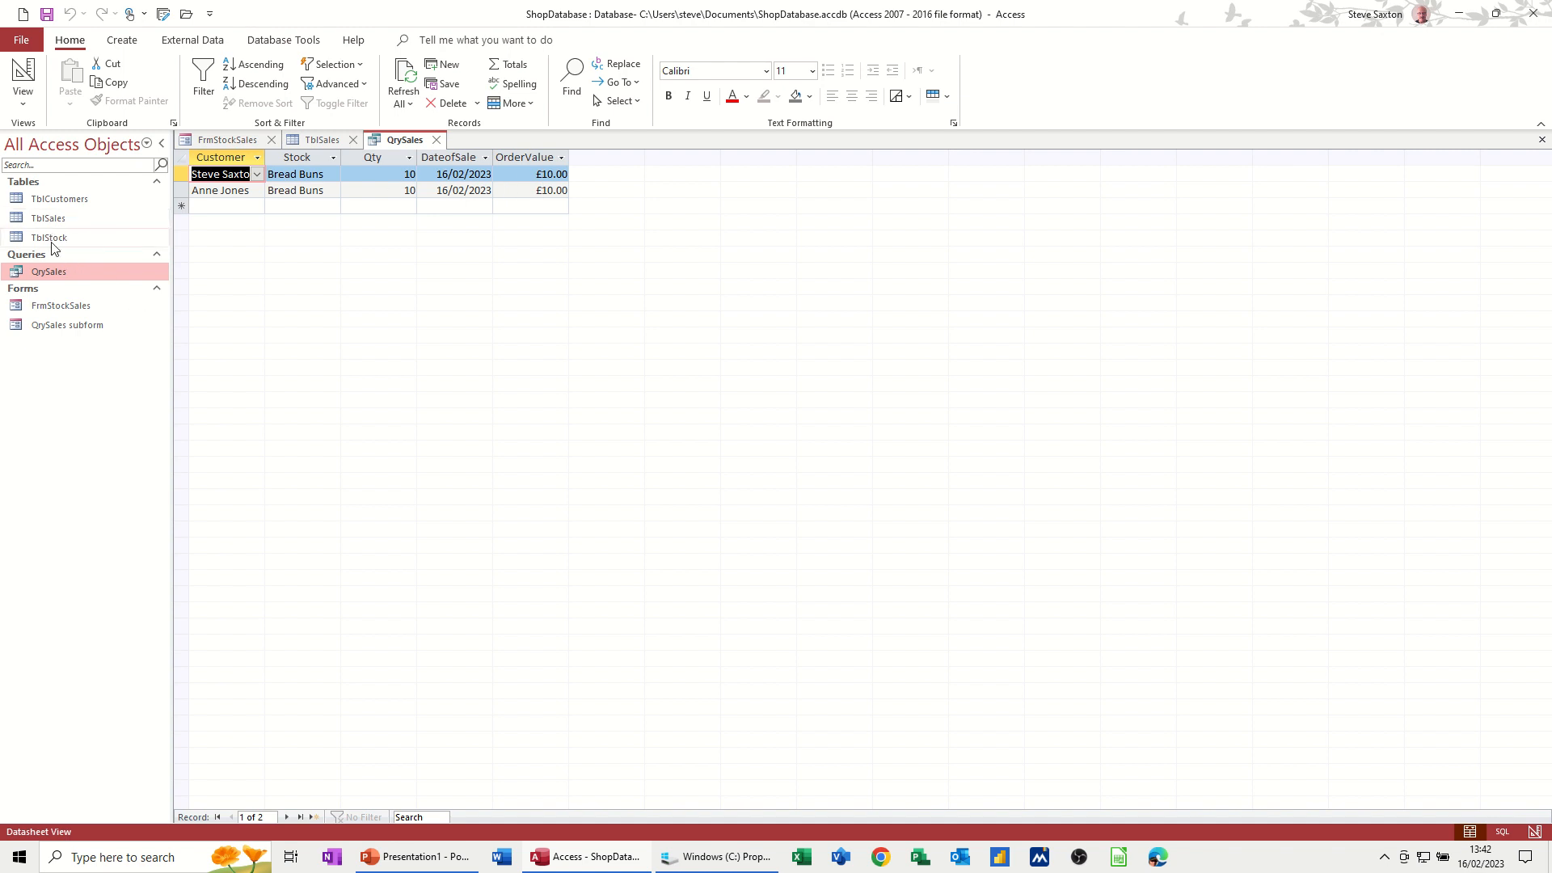
click(66, 220)
double_click(65, 218)
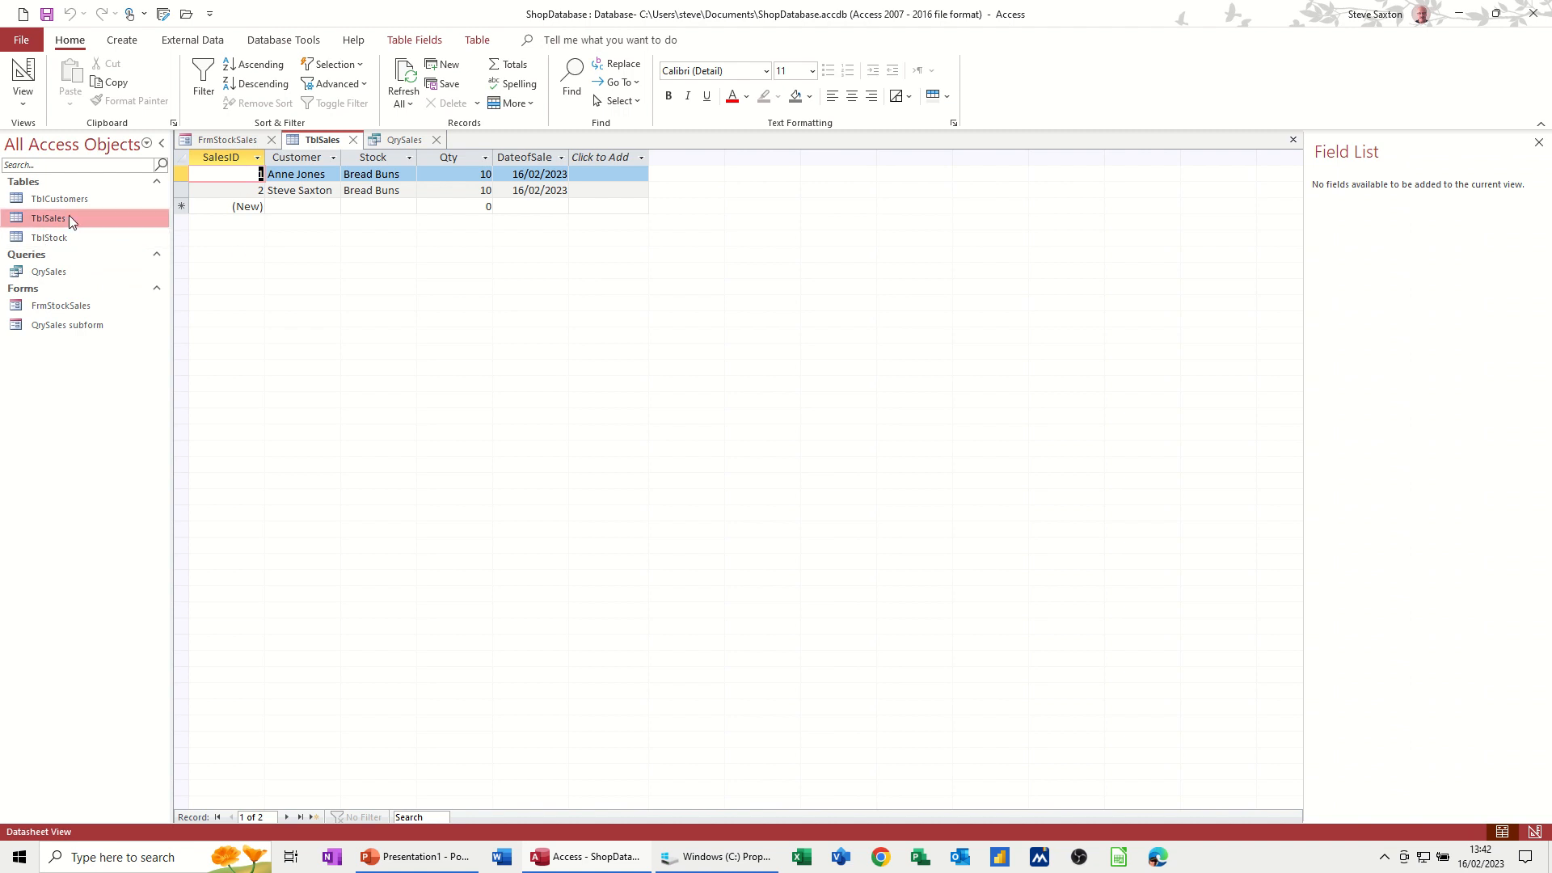
double_click(61, 238)
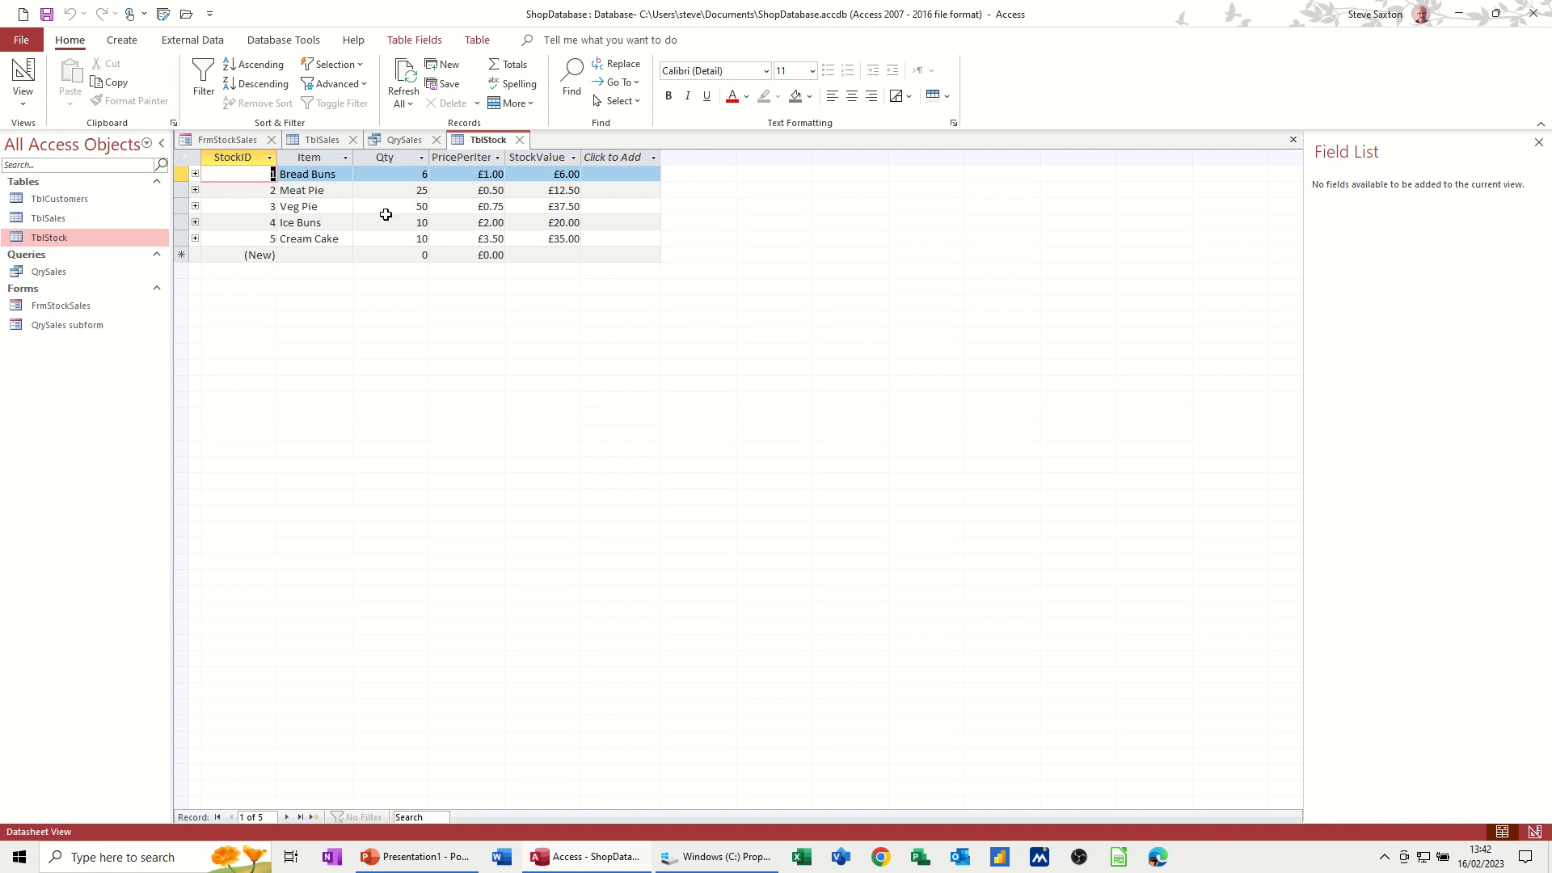
click(519, 139)
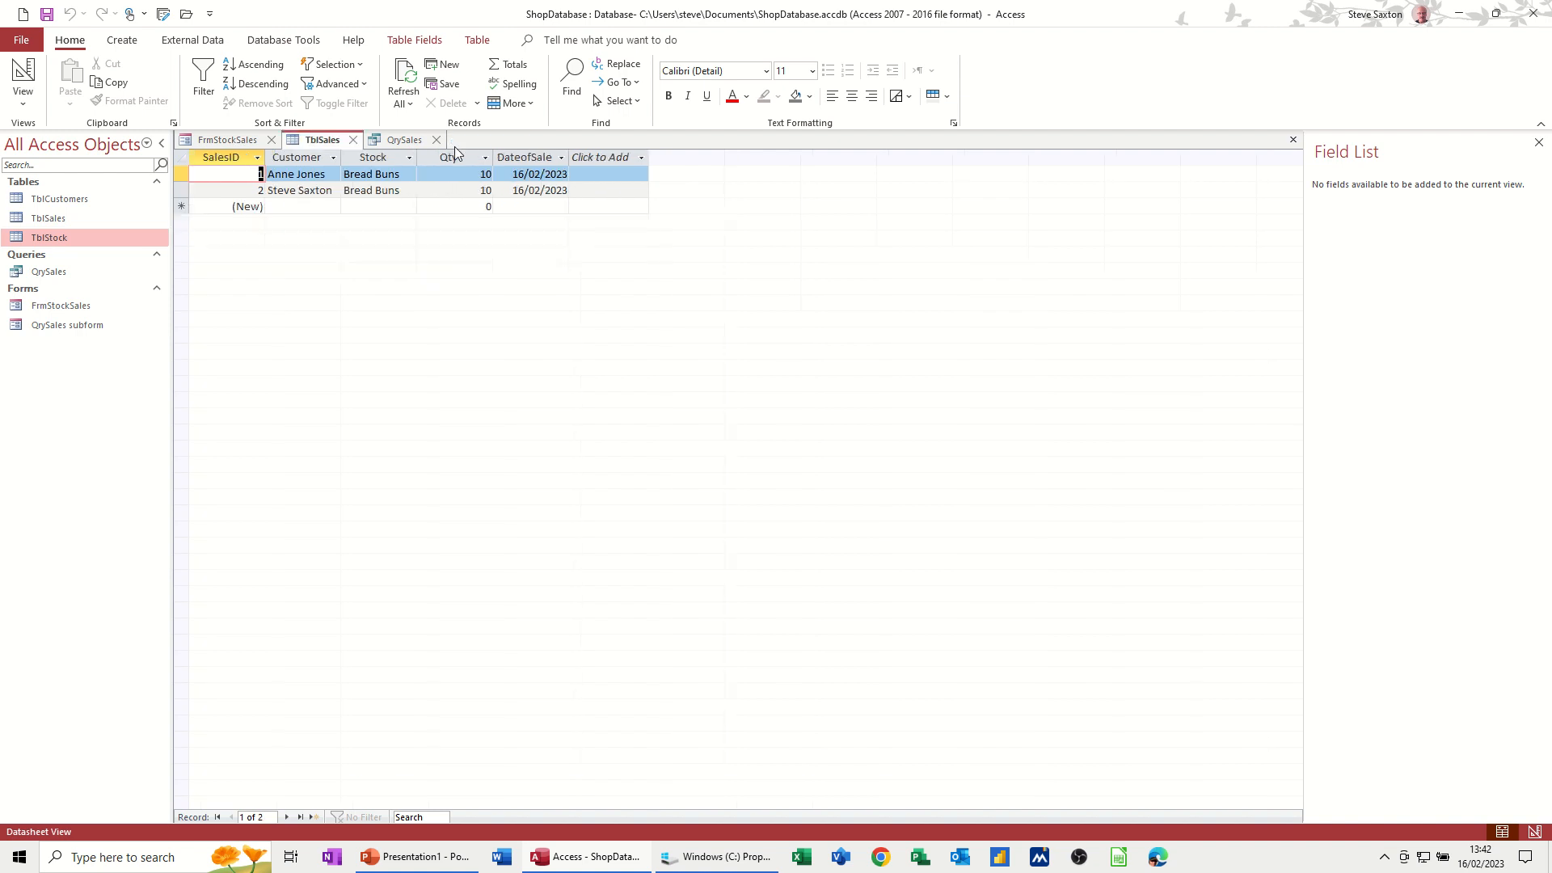
click(355, 139)
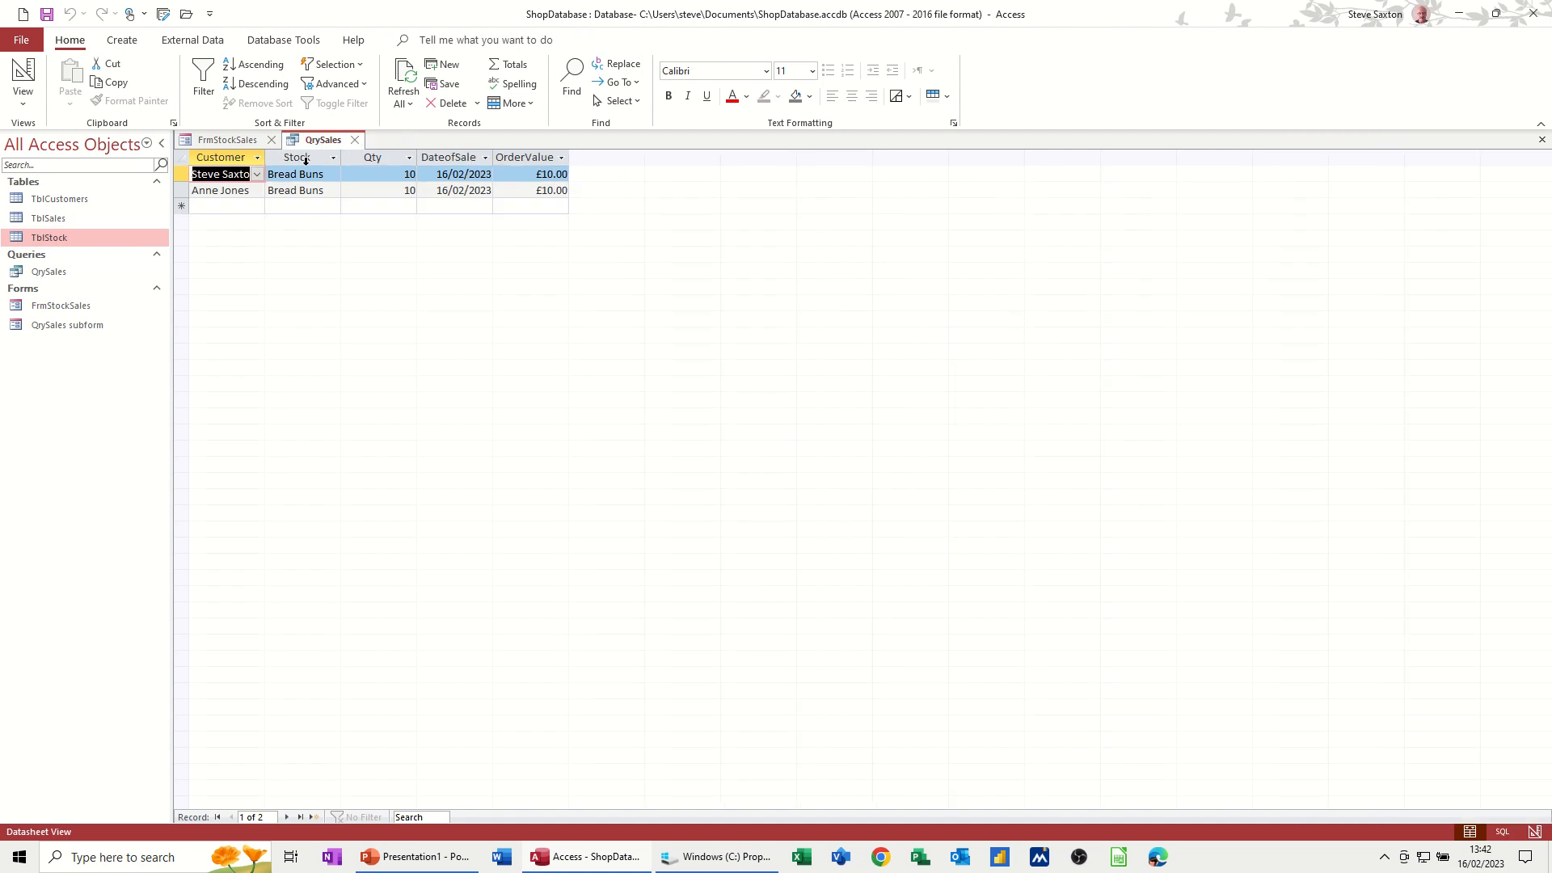
click(355, 140)
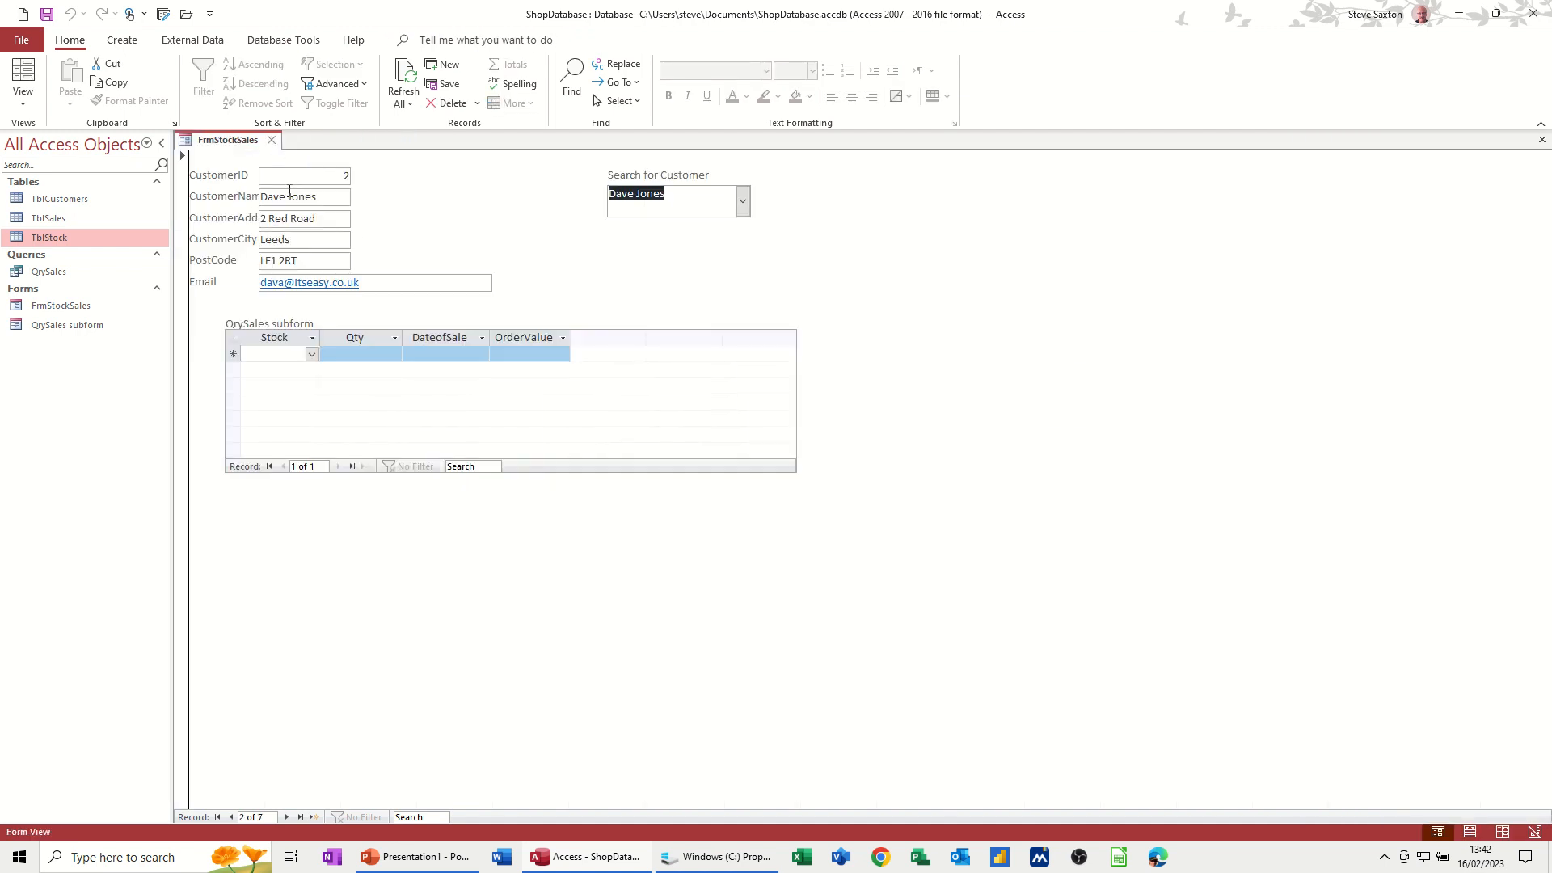